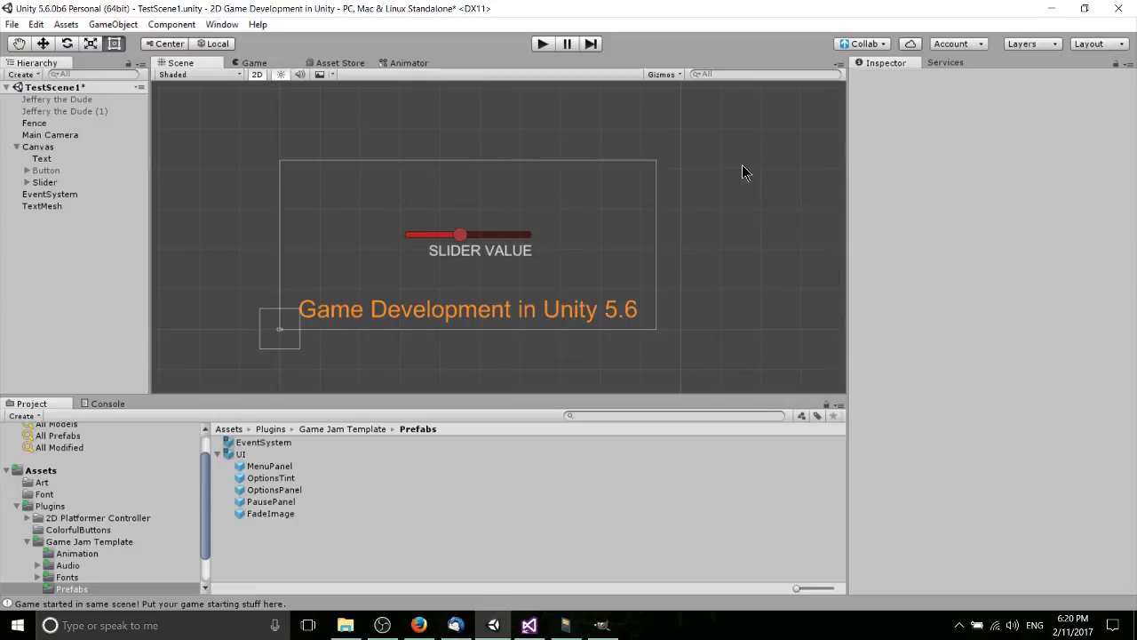
# - Add a UI Panel as a child of the Canvas
pyautogui.click(647, 321)
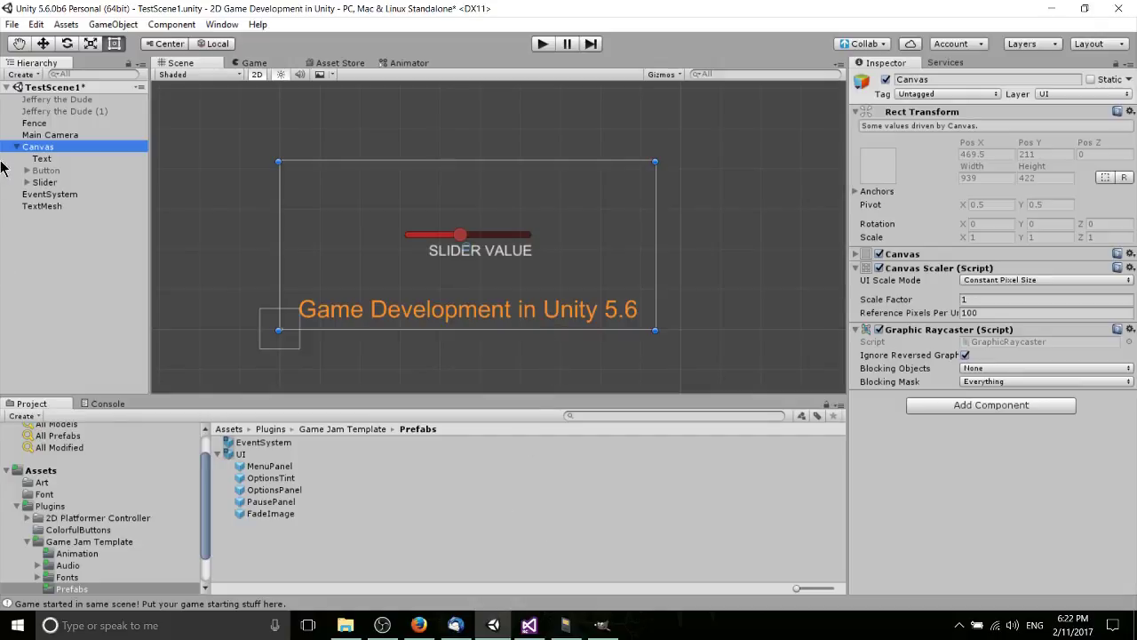
pyautogui.rightClick(48, 149)
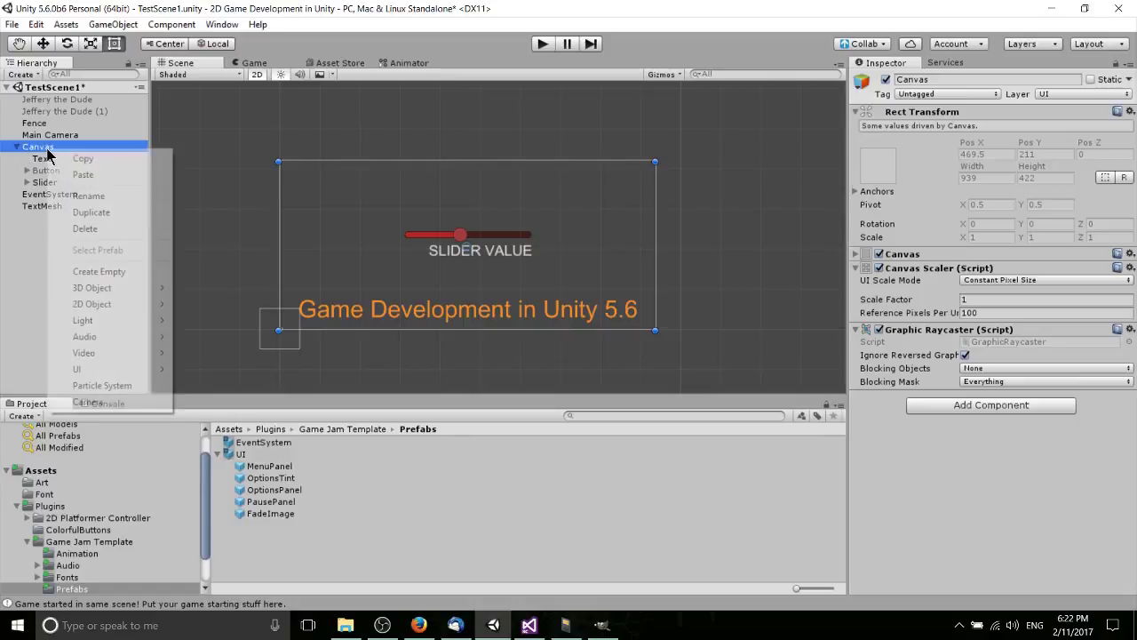
pyautogui.moveTo(119, 378)
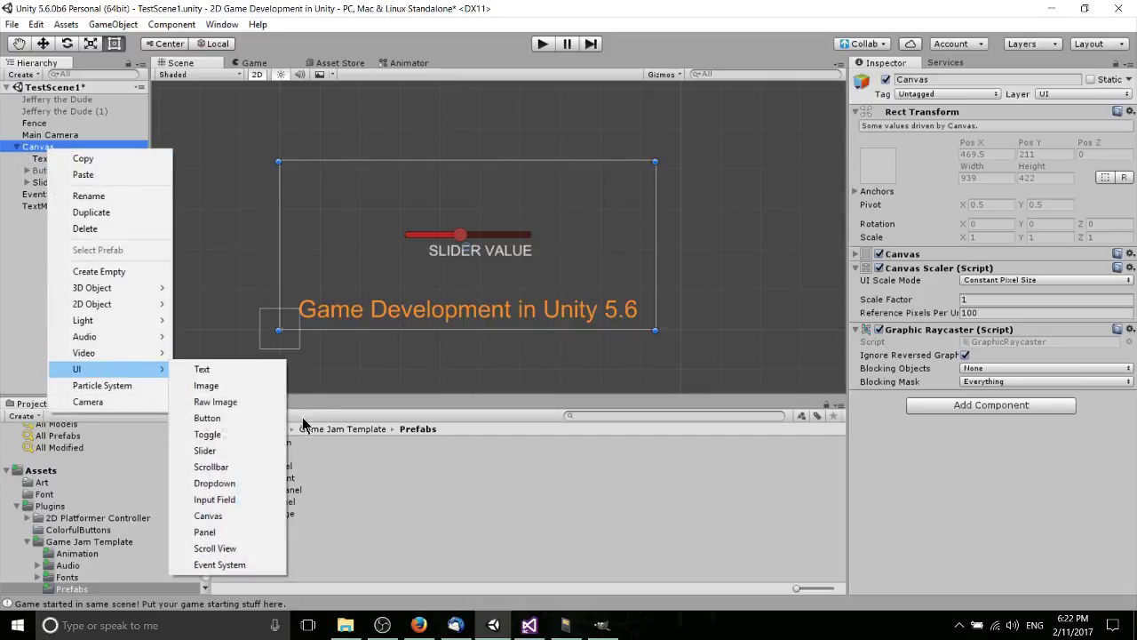
pyautogui.click(240, 532)
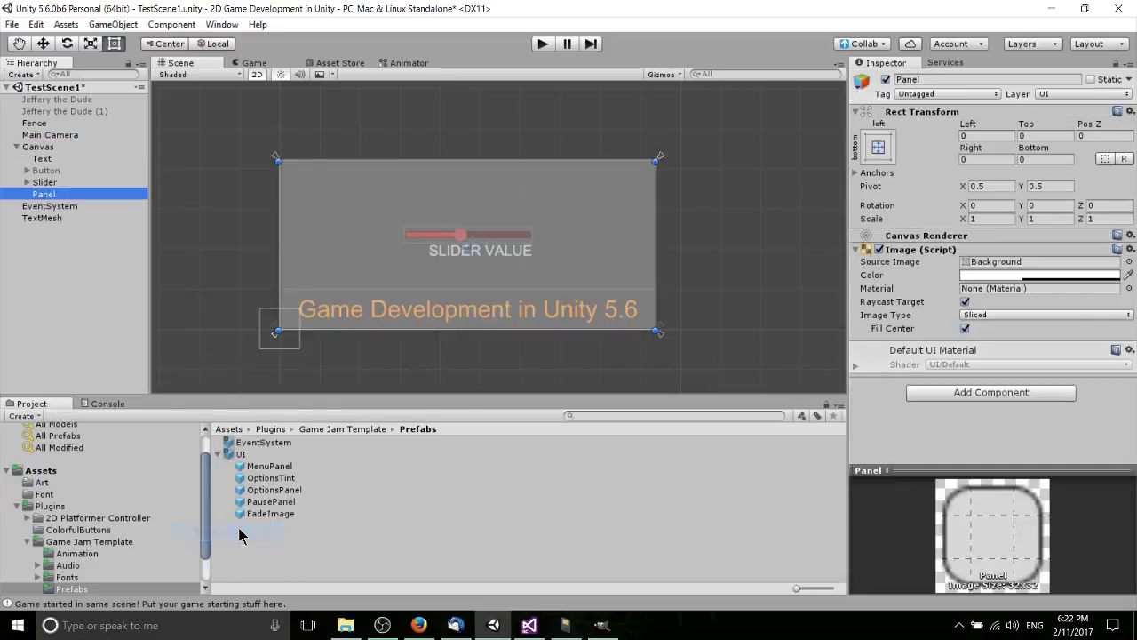
pyautogui.scroll(3, 439, 347)
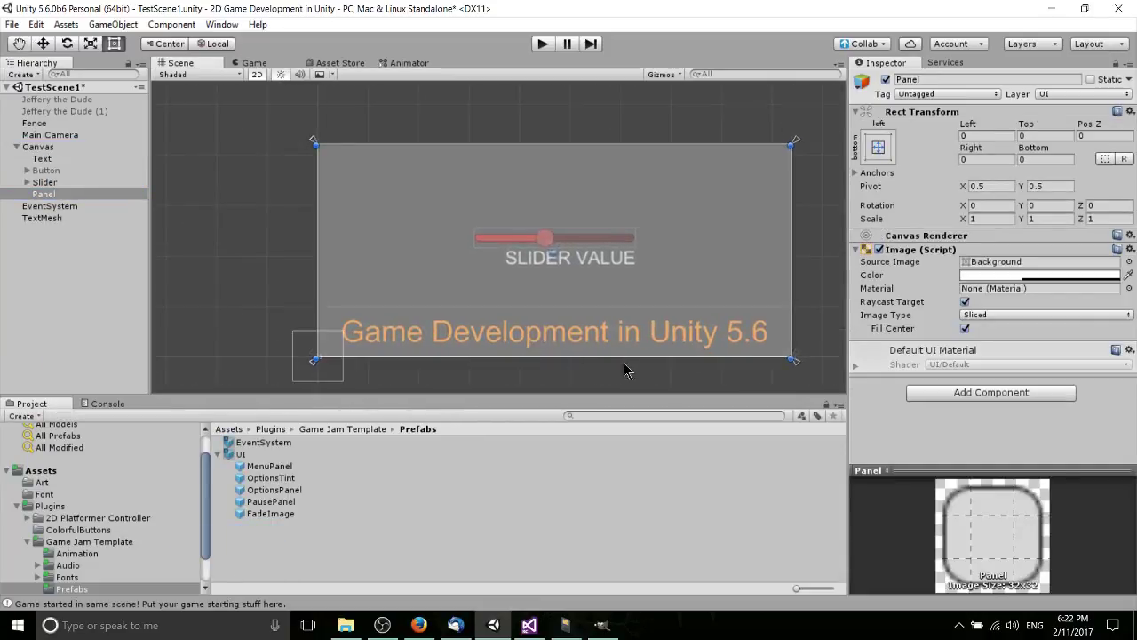
pyautogui.press('f')
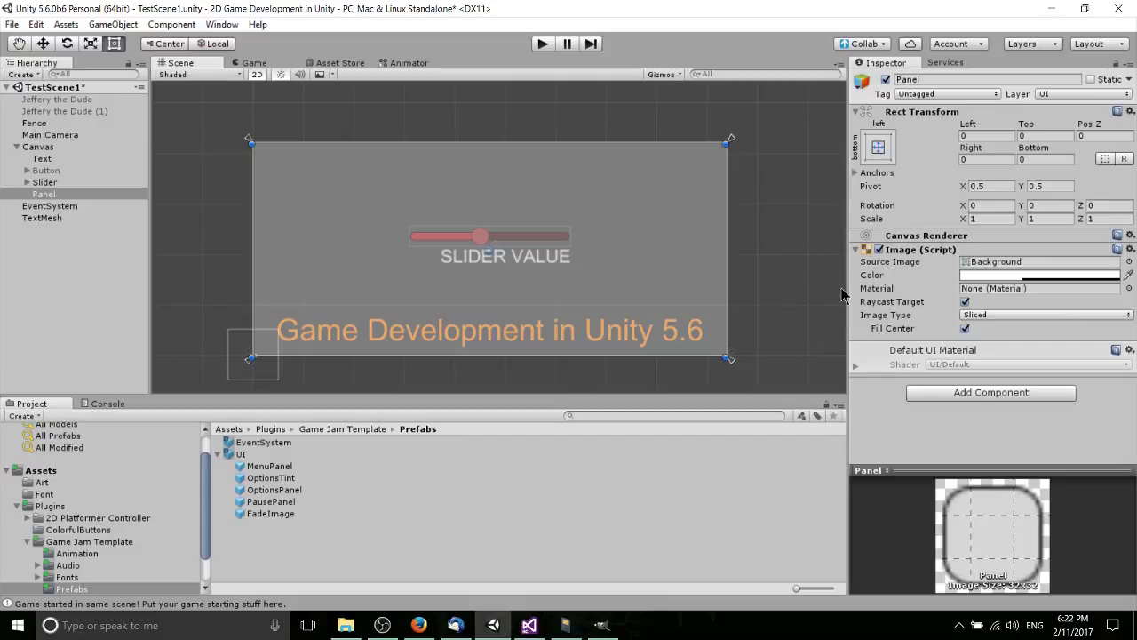
# - Anchor the panel to the middle center of the Canvas using the anchor preset that also sets its position
pyautogui.click(1046, 159)
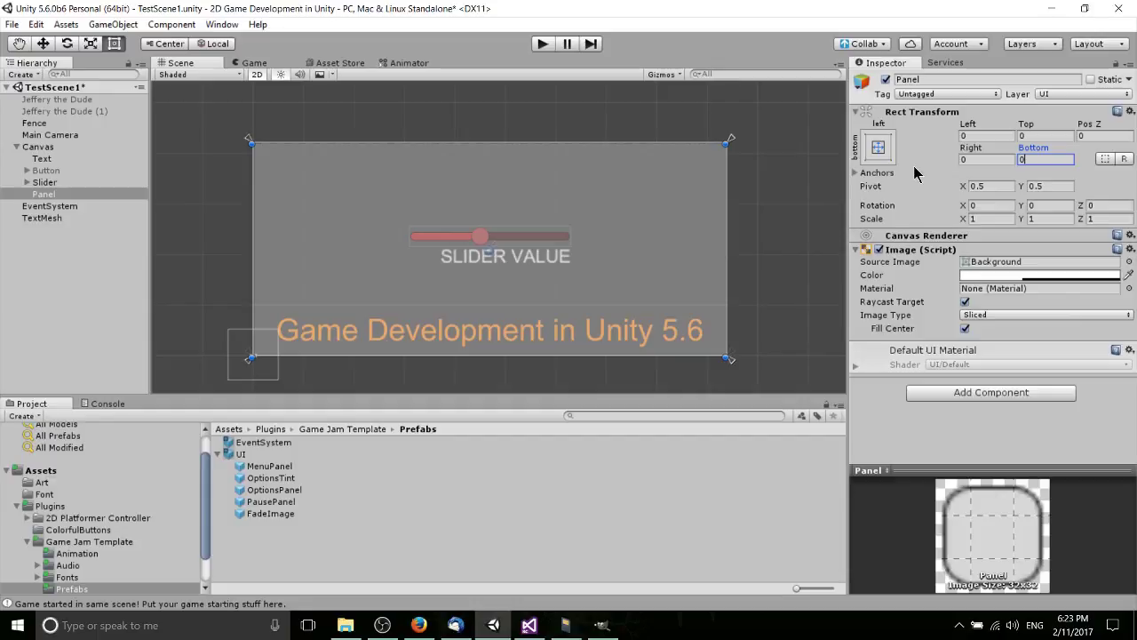
pyautogui.moveTo(773, 291); pyautogui.dragTo(737, 261, button='middle')
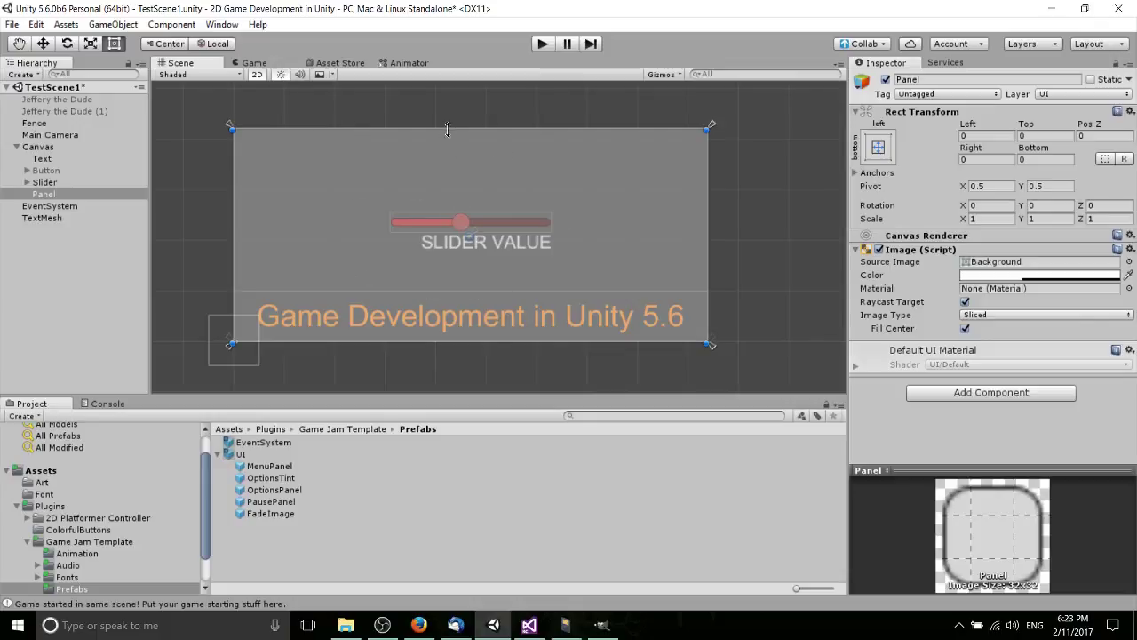
pyautogui.click(878, 148)
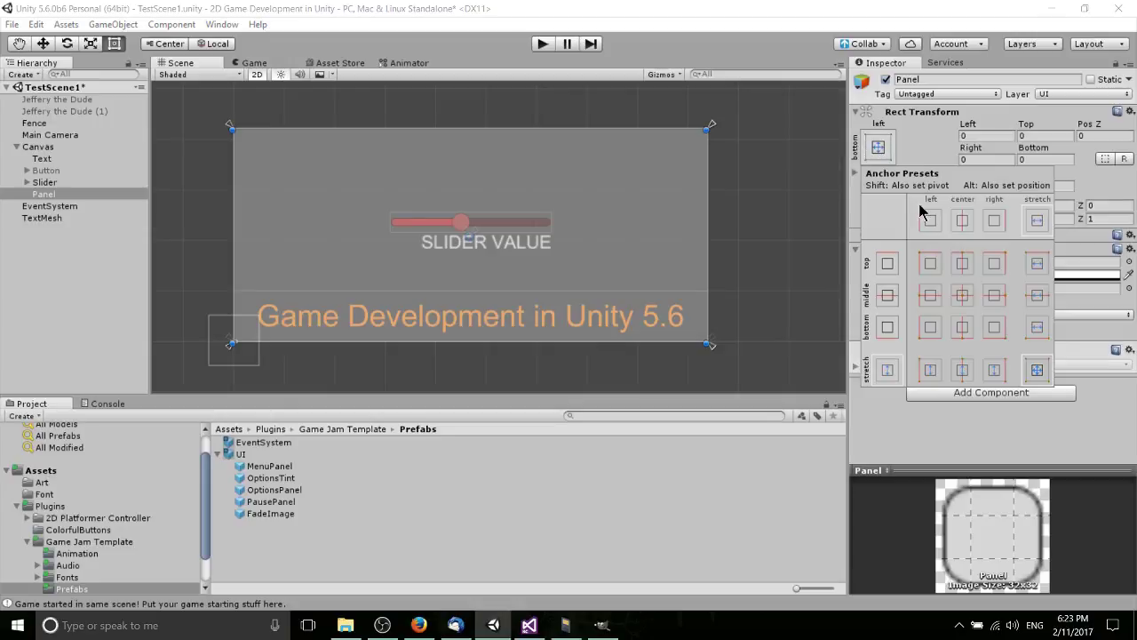
pyautogui.press('alt')
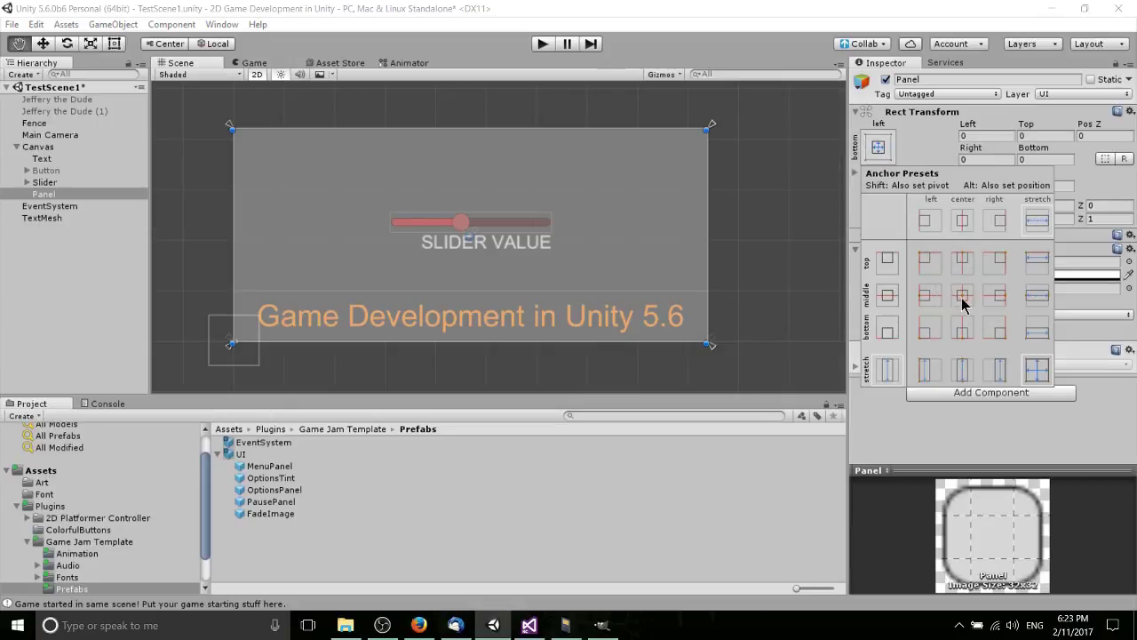
pyautogui.keyDown('alt'); pyautogui.click(964, 298); pyautogui.keyUp('alt')
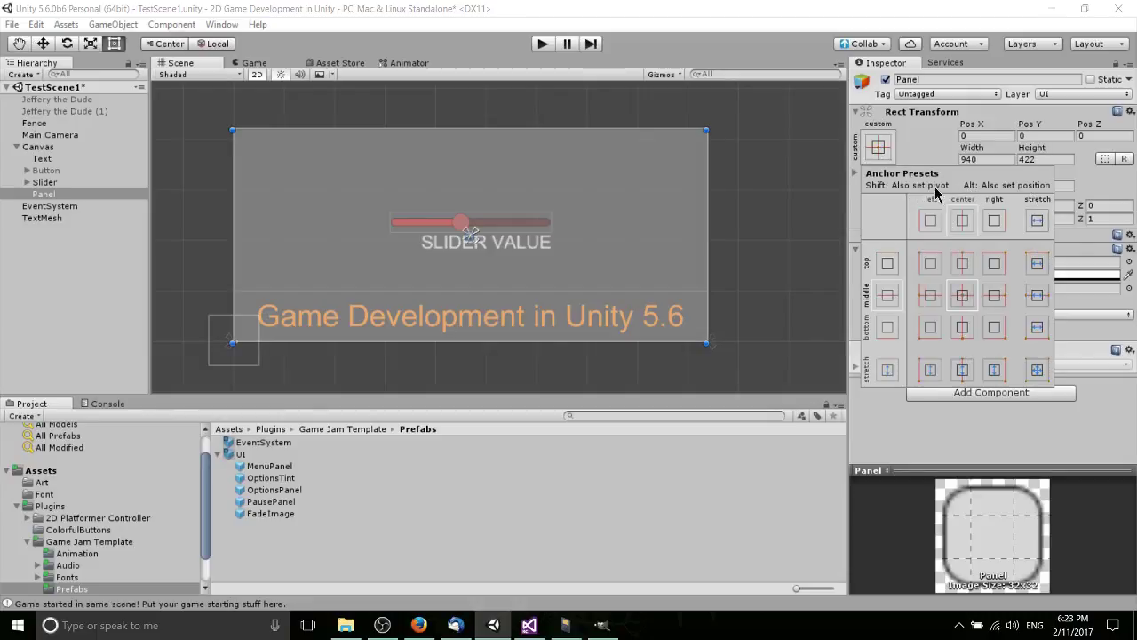
pyautogui.click(929, 151)
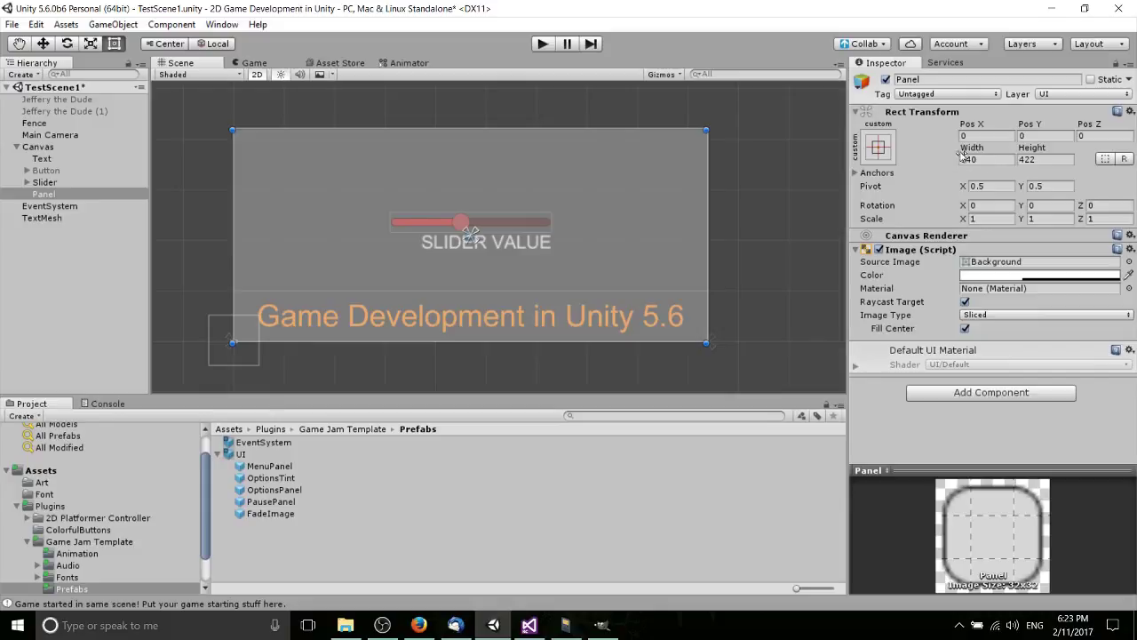
# - Resize the panel to a width of 400 and a height of 300
pyautogui.click(1008, 159)
pyautogui.write('200')
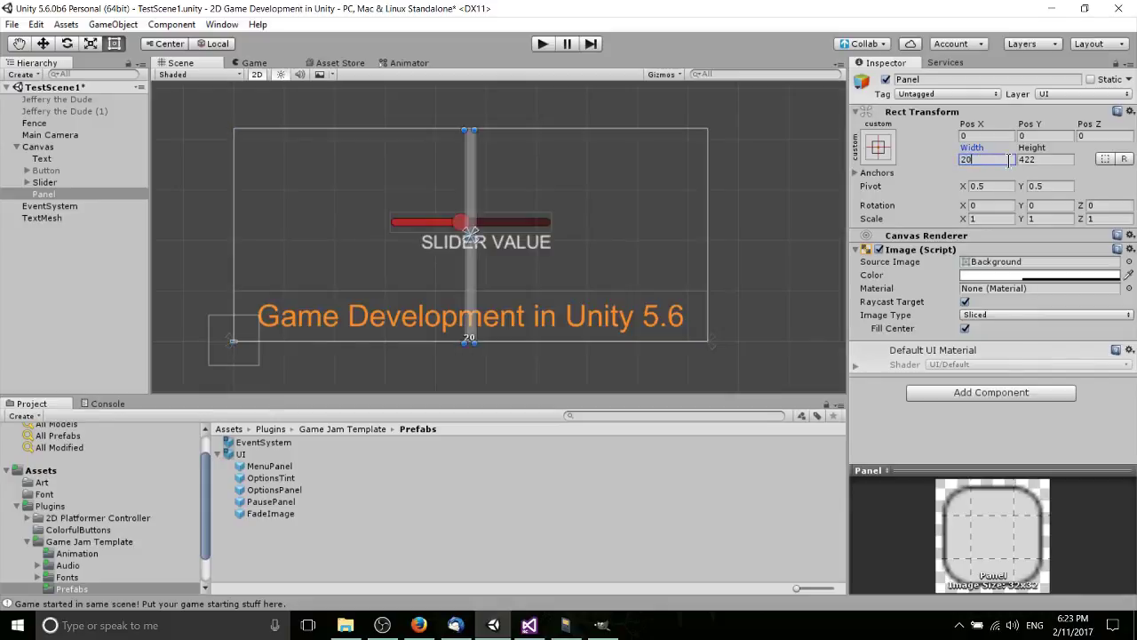
pyautogui.press('BackSpace')
pyautogui.press('BackSpace')
pyautogui.press('BackSpace')
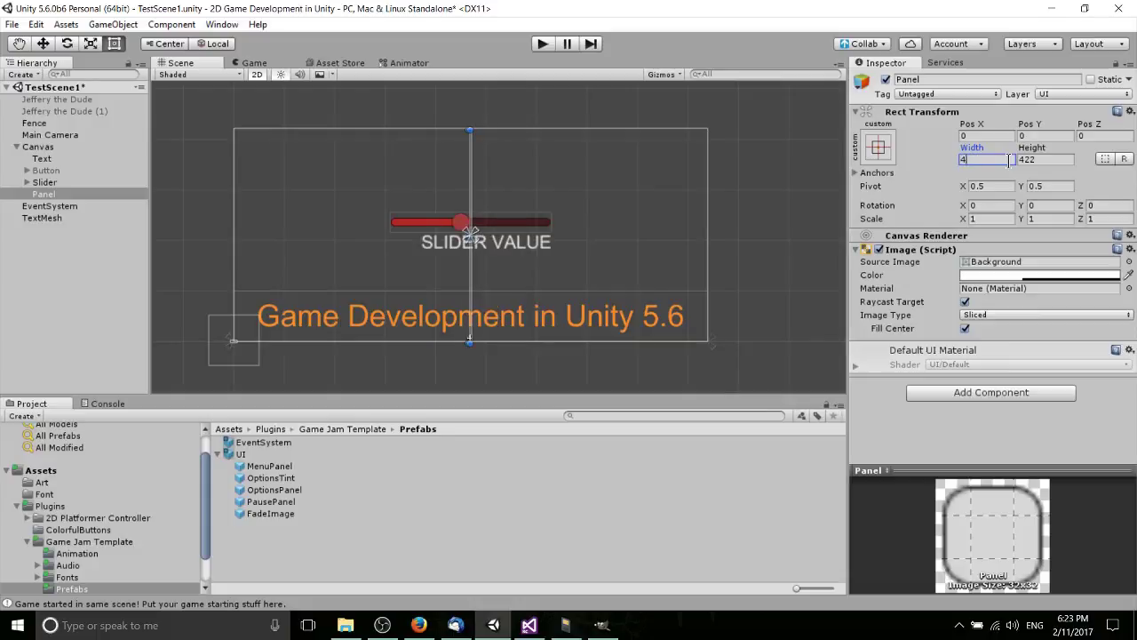
pyautogui.write('400')
pyautogui.press('Tab')
pyautogui.write('300')
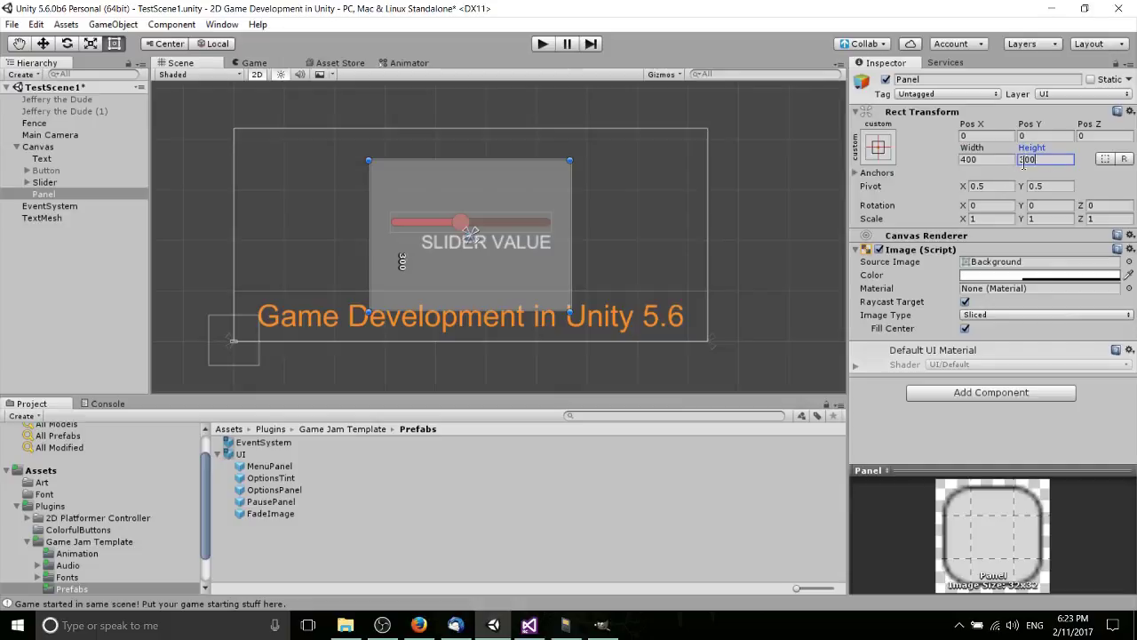
# - Change the panel's image color to a semi-transparent dark grey with an alpha of 180
pyautogui.scroll(2, 671, 258)
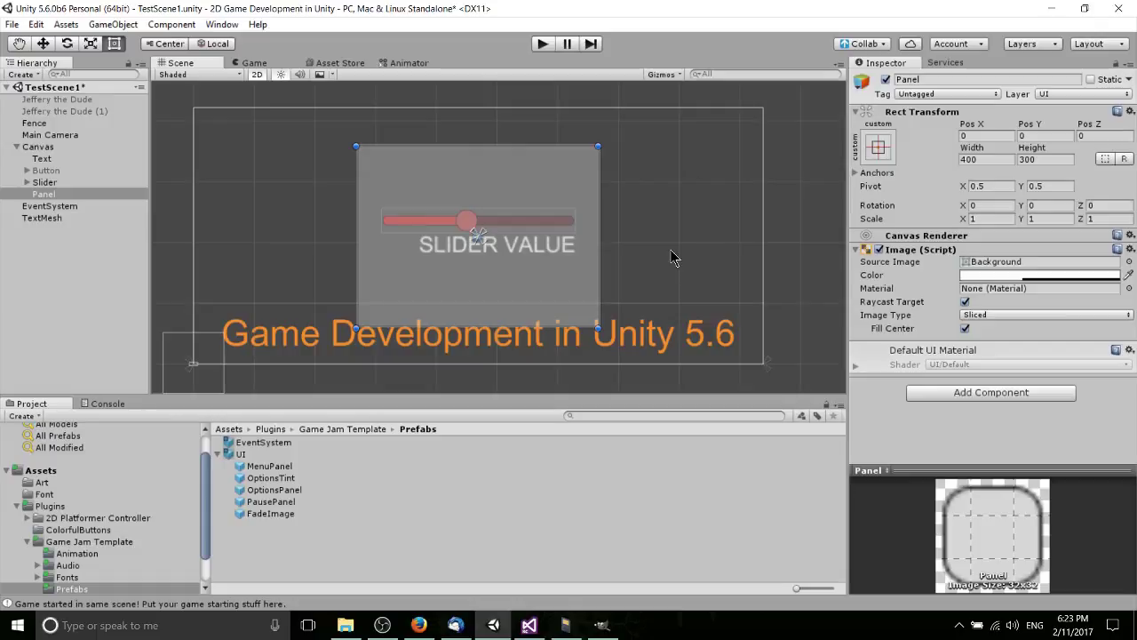
pyautogui.scroll(1, 672, 255)
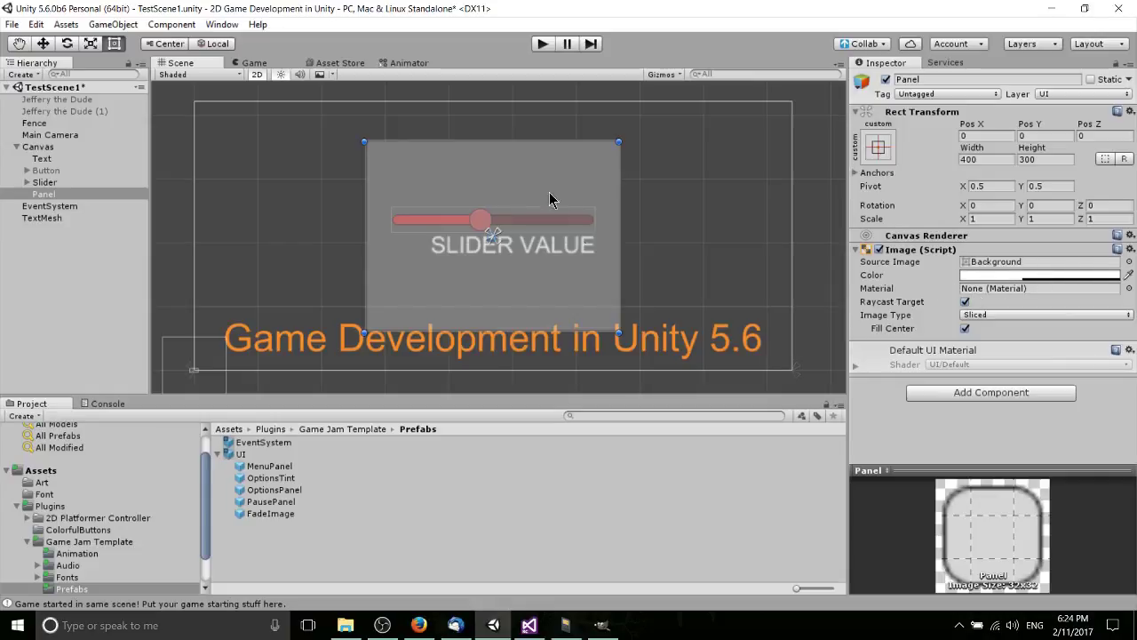
pyautogui.click(989, 277)
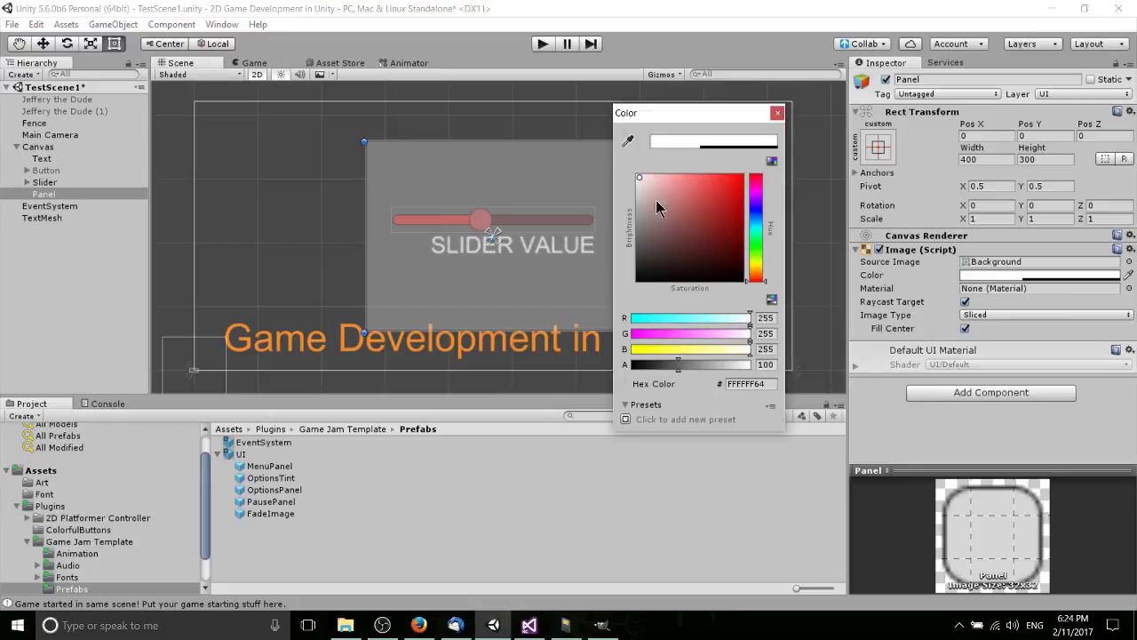
pyautogui.moveTo(655, 204); pyautogui.dragTo(634, 261)
pyautogui.moveTo(670, 368); pyautogui.dragTo(718, 372)
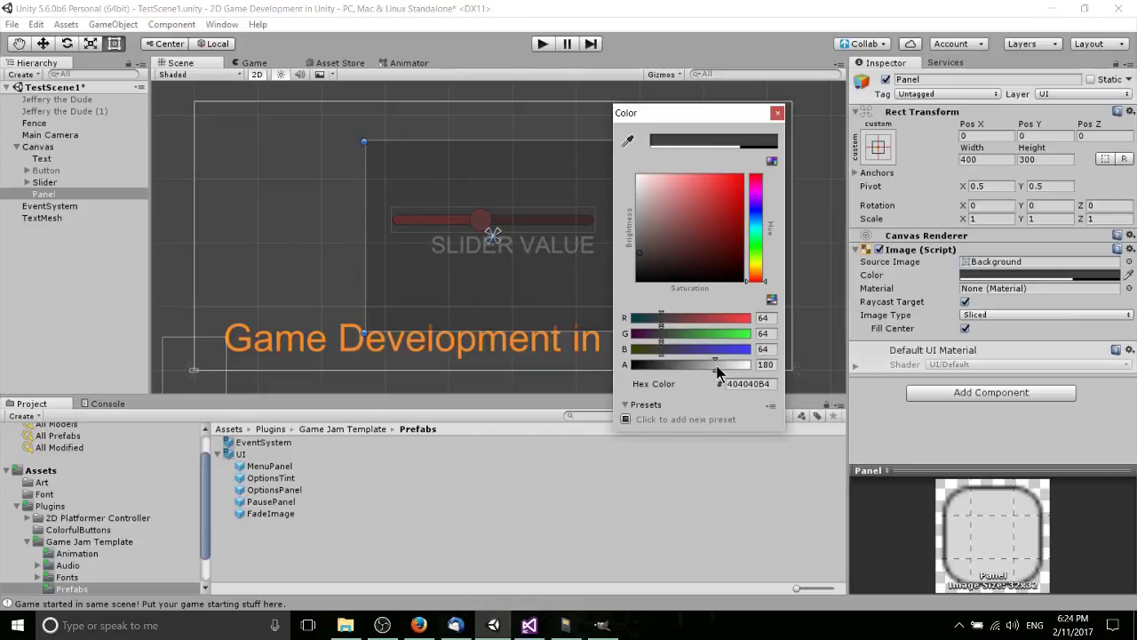
pyautogui.click(636, 244)
pyautogui.click(367, 160)
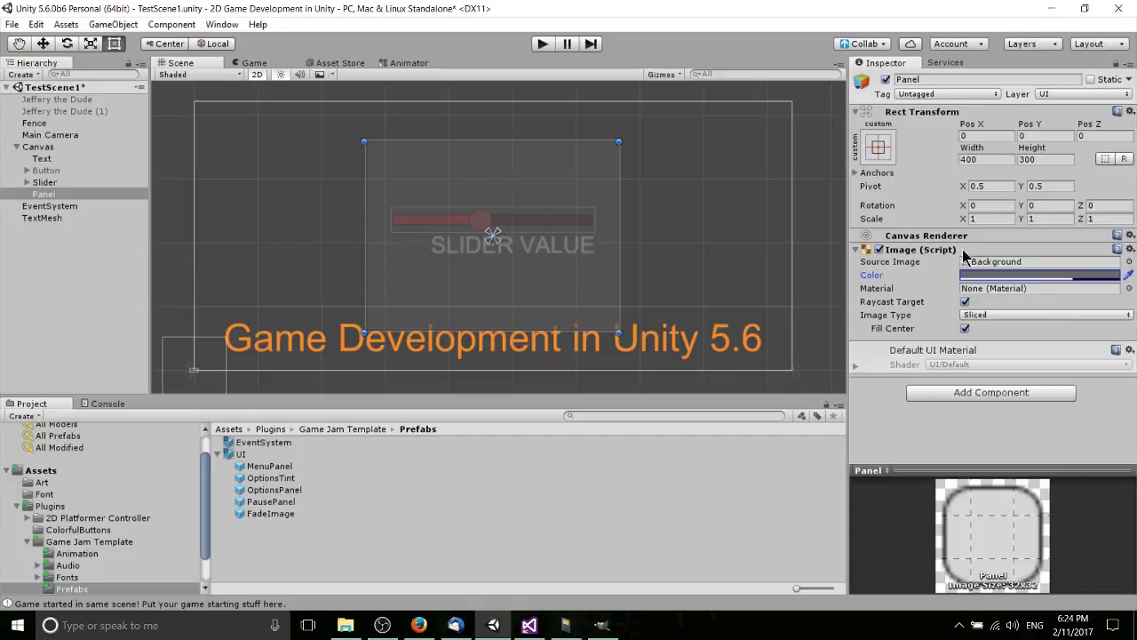
# - Rename the panel to MenuScreen
pyautogui.click(57, 193)
pyautogui.click(937, 79)
pyautogui.write('Men')
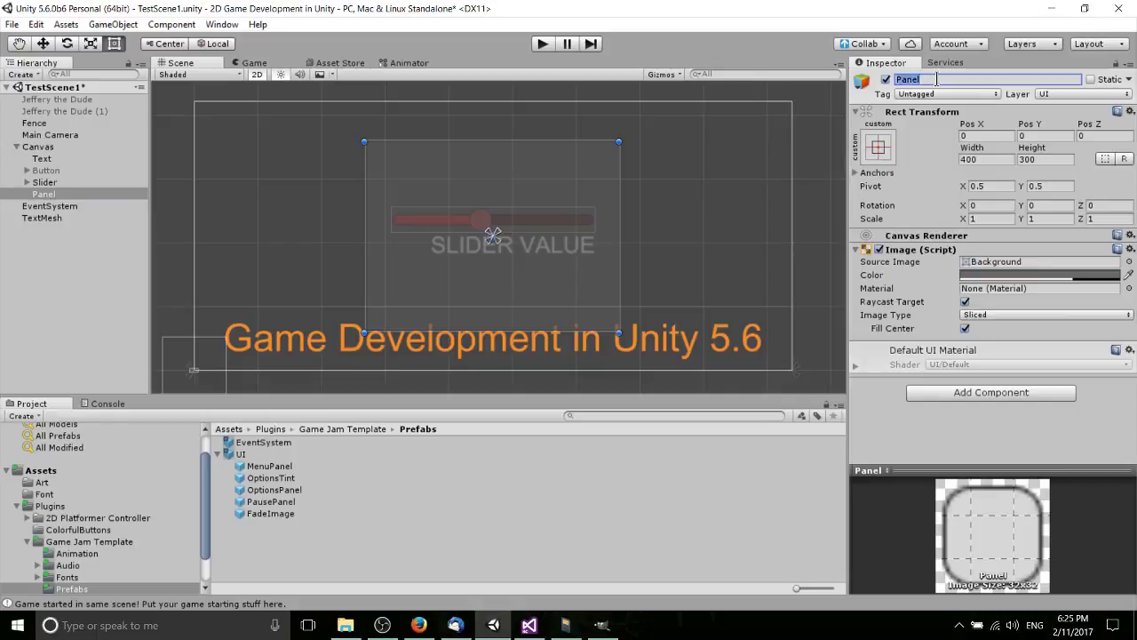
pyautogui.write('uScreen')
pyautogui.press('Return')
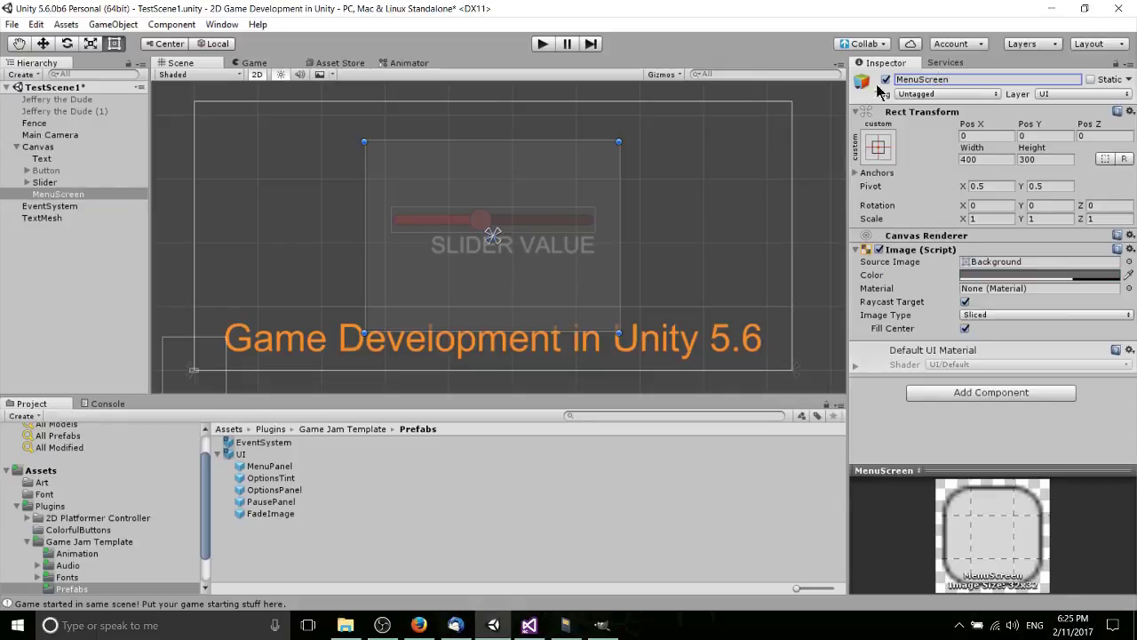
# - Add three UI Buttons as children of MenuScreen
pyautogui.rightClick(73, 197)
pyautogui.moveTo(113, 417)
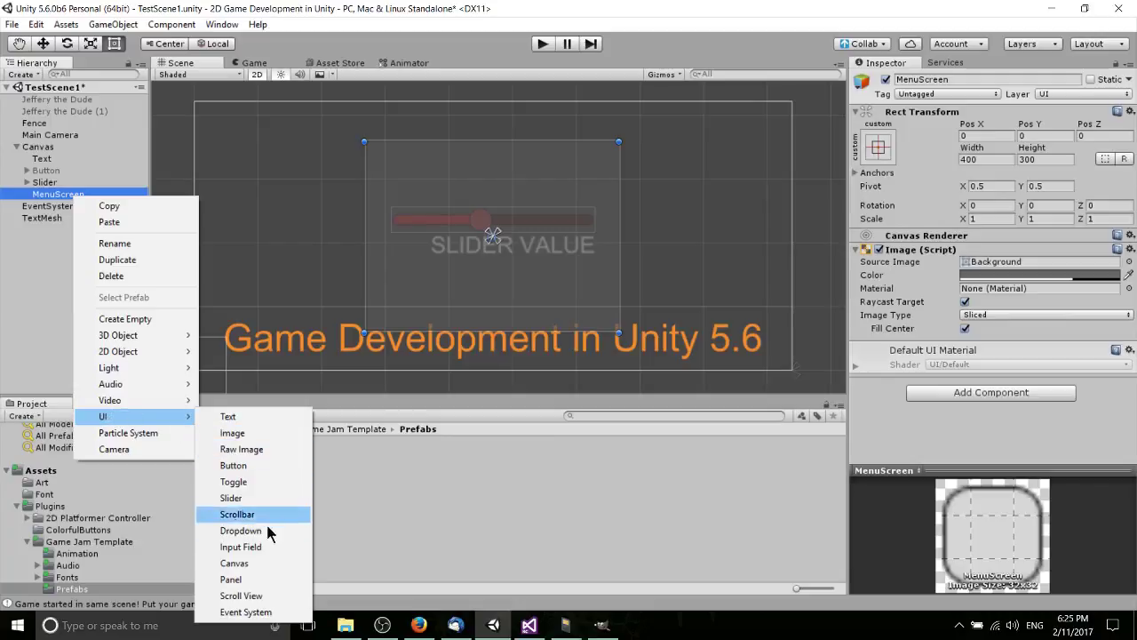
pyautogui.click(251, 465)
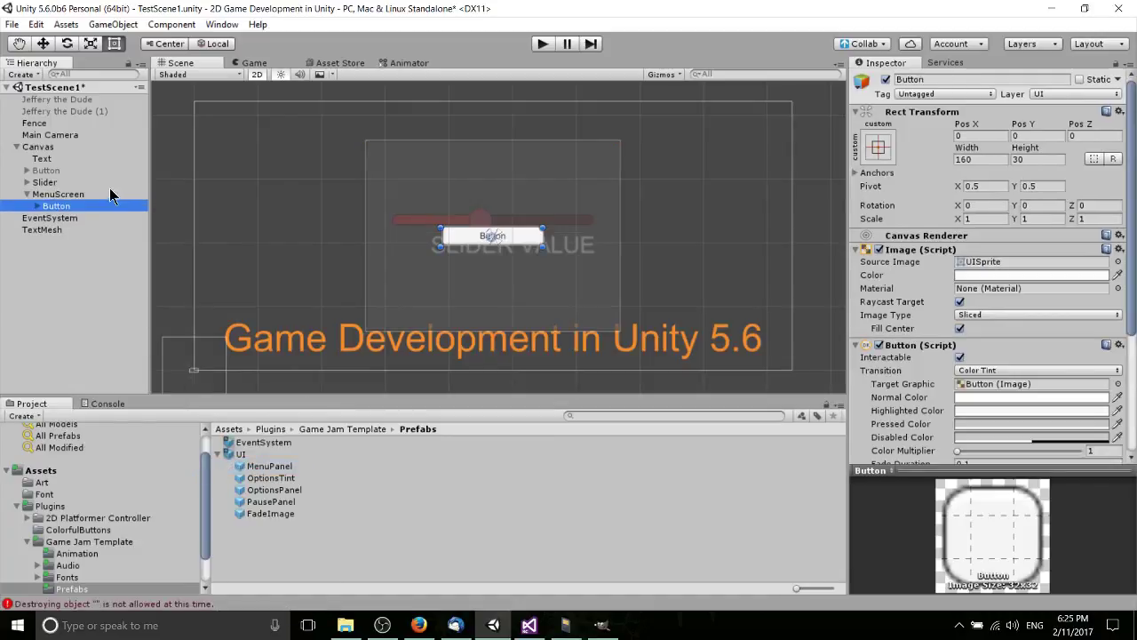
pyautogui.click(59, 193)
pyautogui.rightClick(107, 192)
pyautogui.moveTo(219, 409)
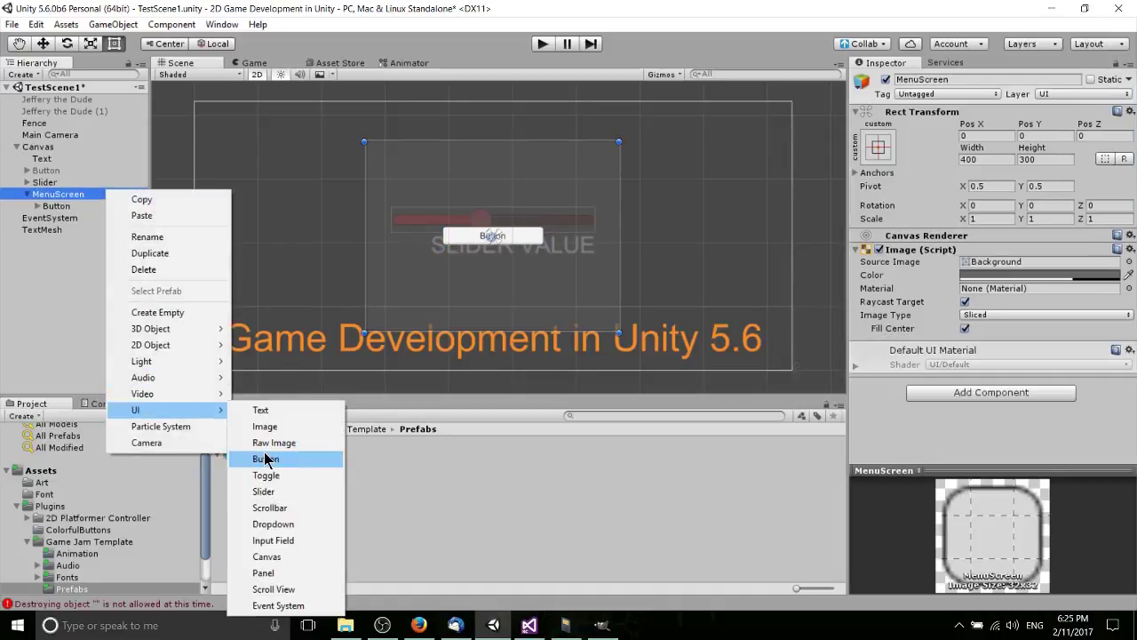
pyautogui.click(300, 459)
pyautogui.click(85, 195)
pyautogui.rightClick(85, 195)
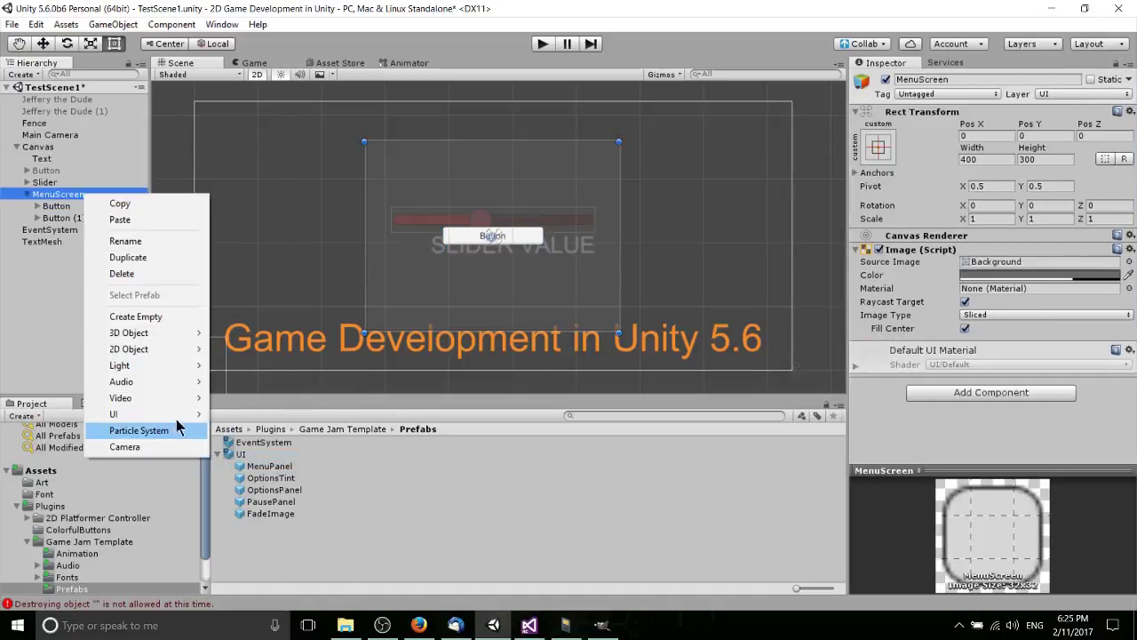
pyautogui.moveTo(183, 414)
pyautogui.click(252, 462)
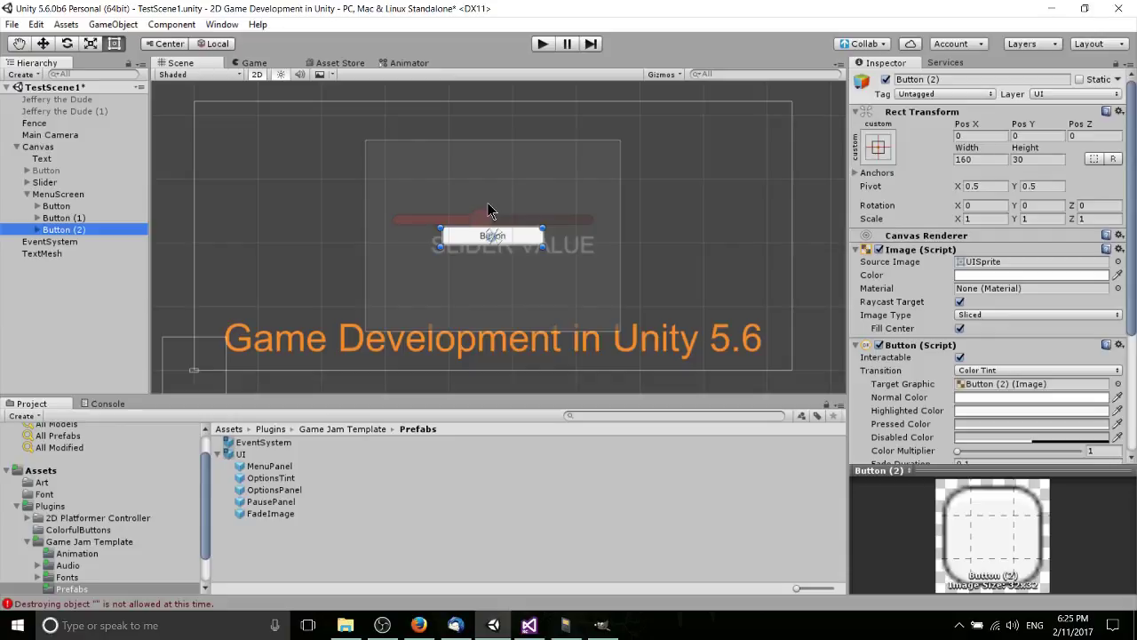
# - Add a Grid Layout Group component to MenuScreen
pyautogui.click(57, 194)
pyautogui.click(959, 425)
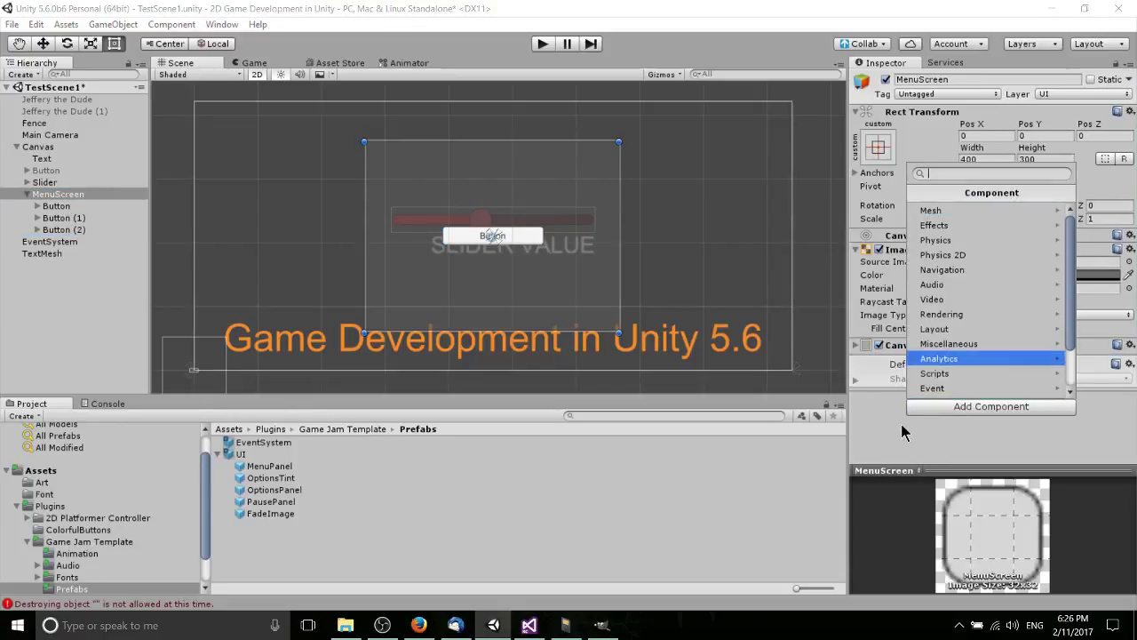
pyautogui.write('grid')
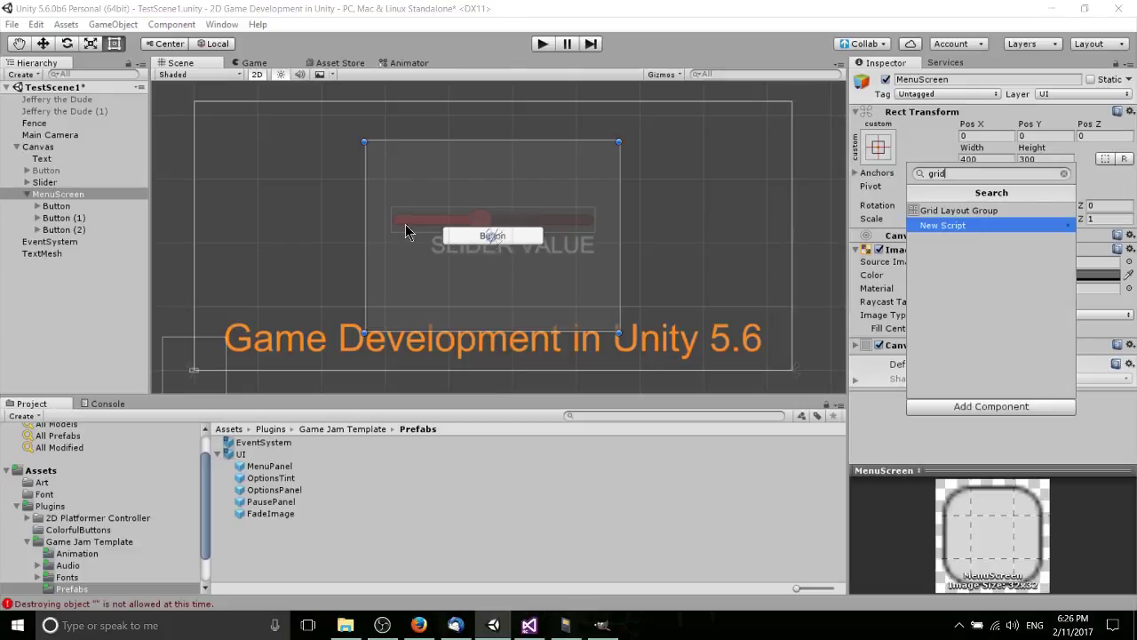
pyautogui.click(1000, 211)
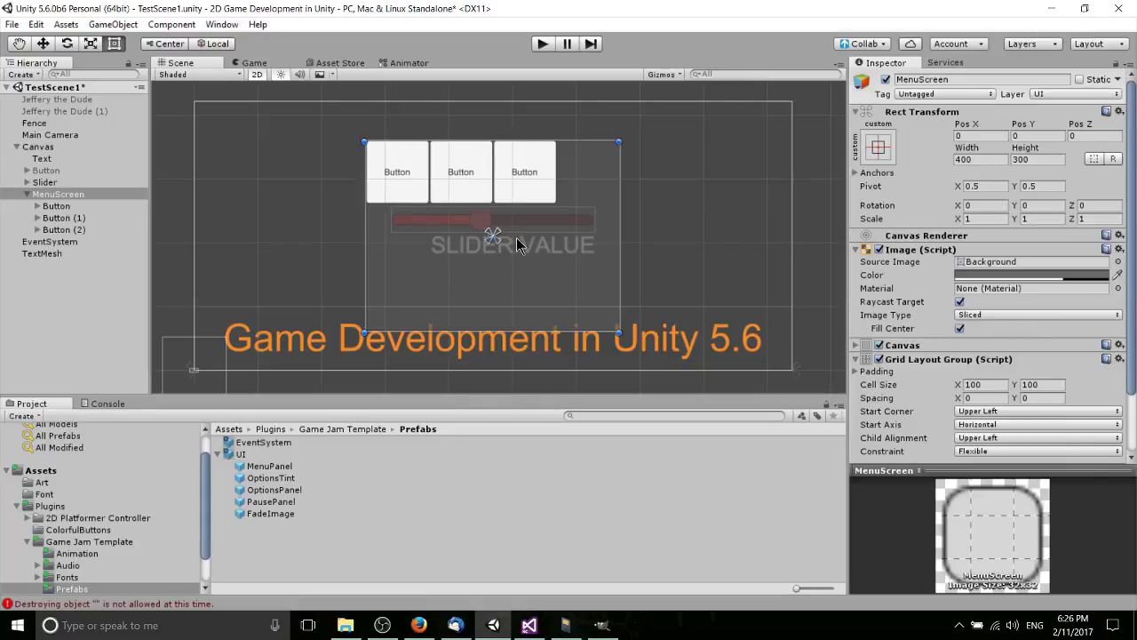
# - Create an empty child object under MenuScreen
pyautogui.scroll(-2, 897, 253)
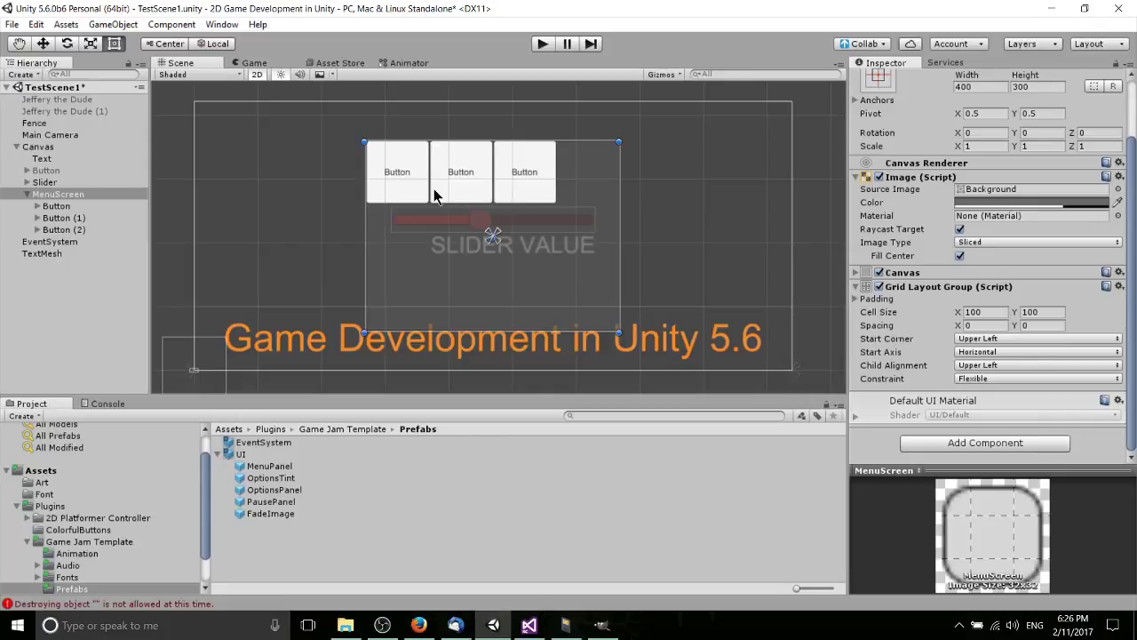
pyautogui.rightClick(44, 195)
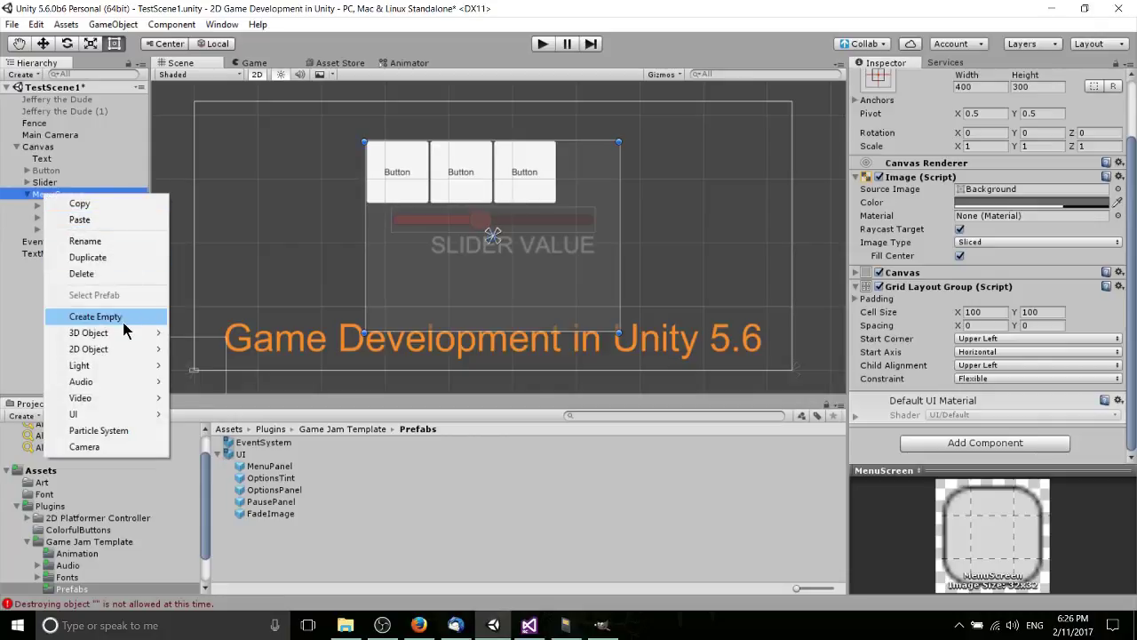
pyautogui.click(107, 318)
# - Copy the Grid Layout Group component from MenuScreen
pyautogui.click(57, 194)
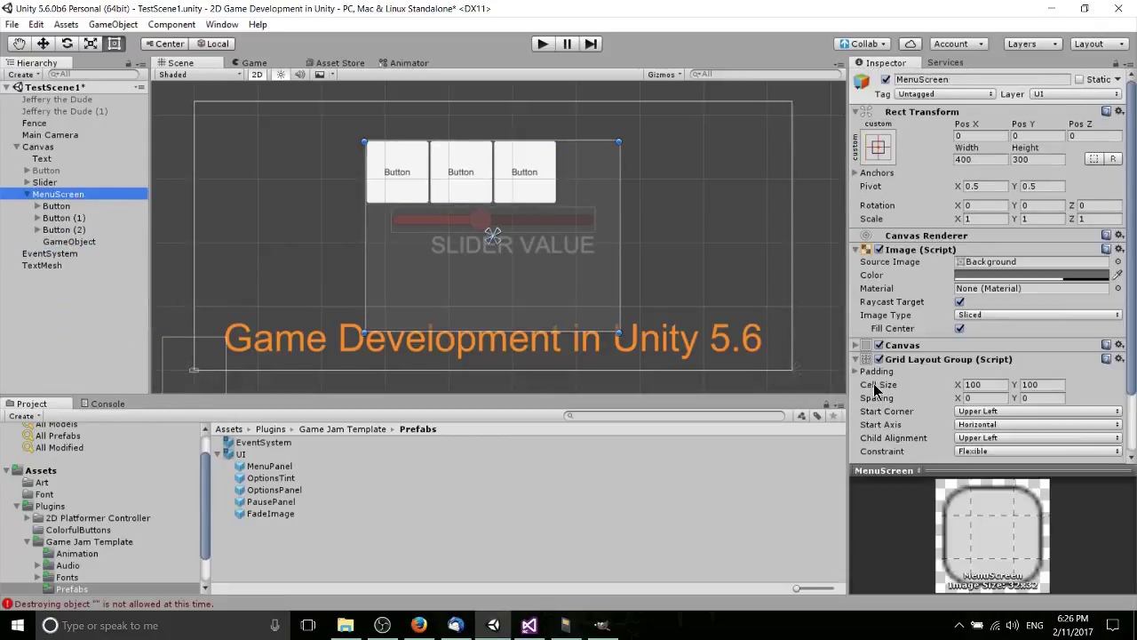
pyautogui.click(1119, 364)
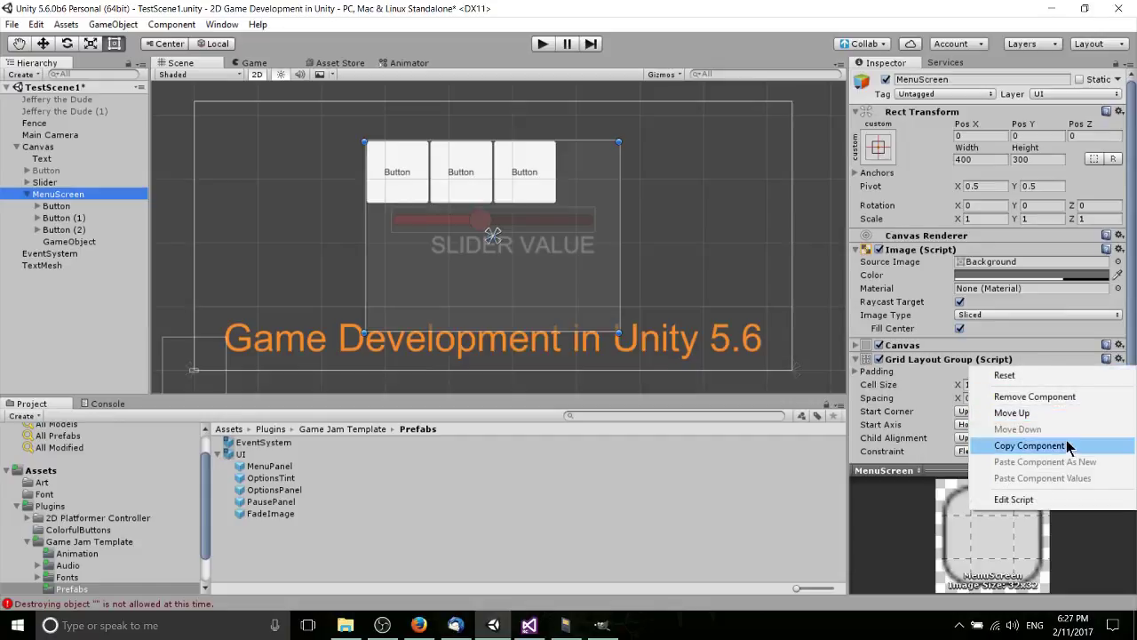
pyautogui.click(1045, 451)
# - Add a Grid Layout Group component to the empty child object and paste the copied component values into it
pyautogui.click(69, 241)
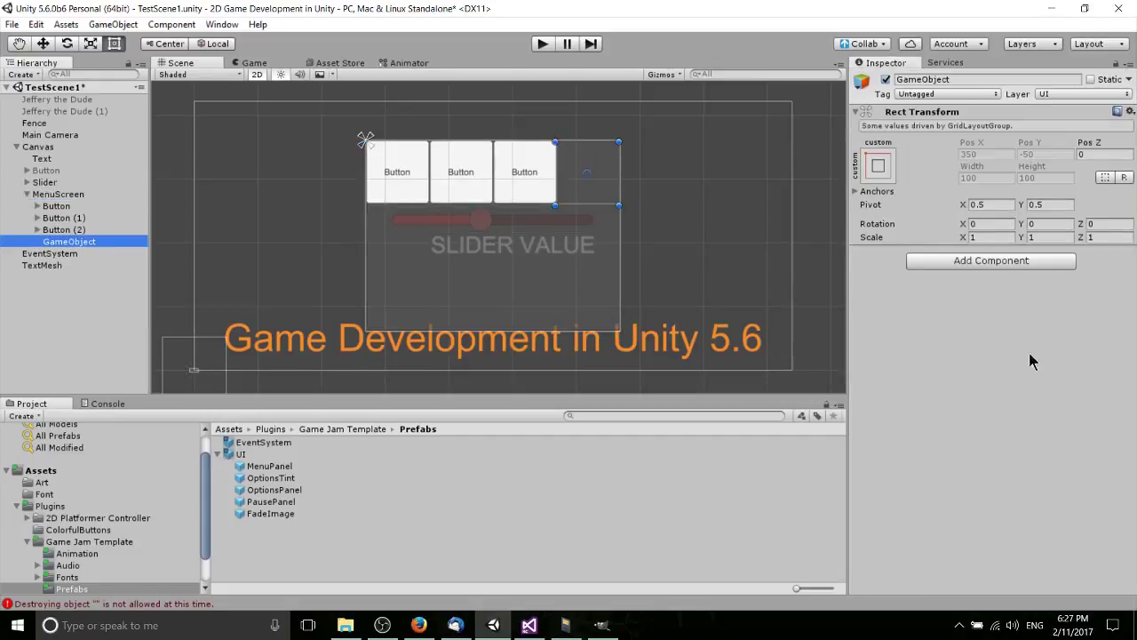
pyautogui.click(1003, 260)
pyautogui.write('gr')
pyautogui.click(985, 332)
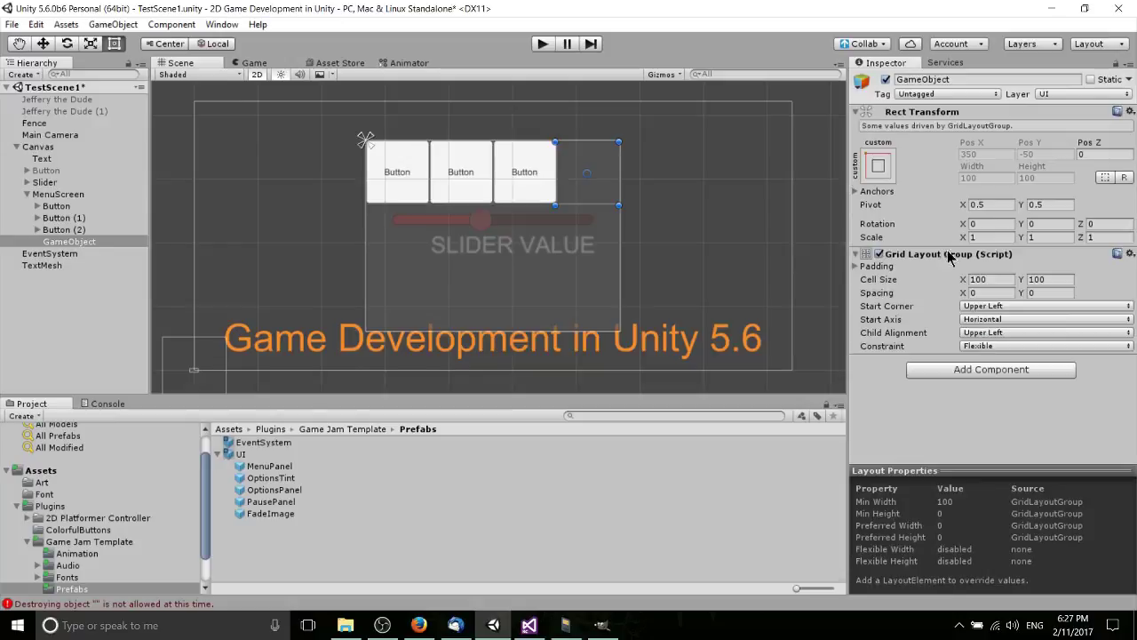
pyautogui.click(1129, 254)
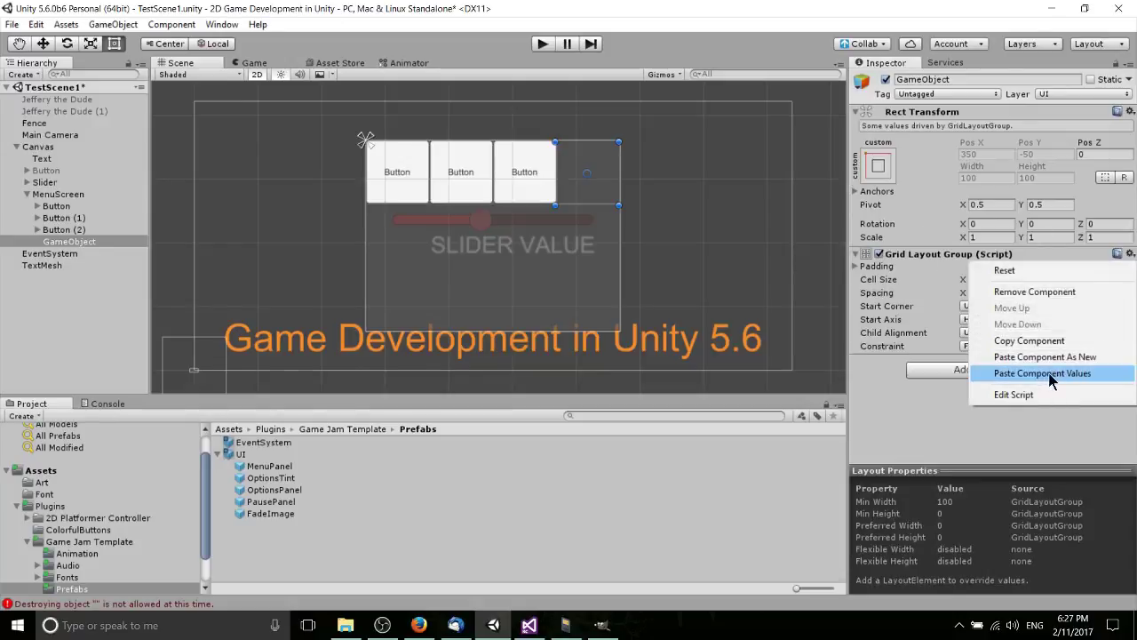
pyautogui.click(1050, 375)
# - Remove the Grid Layout Group component from MenuScreen
pyautogui.click(57, 195)
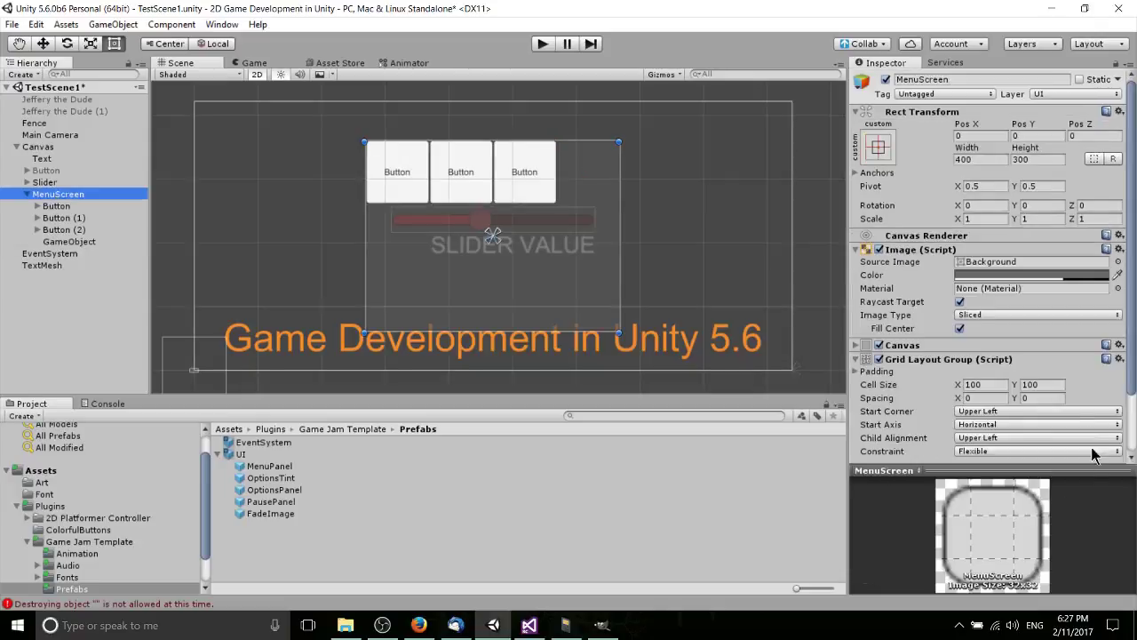
pyautogui.click(1120, 359)
pyautogui.click(1091, 396)
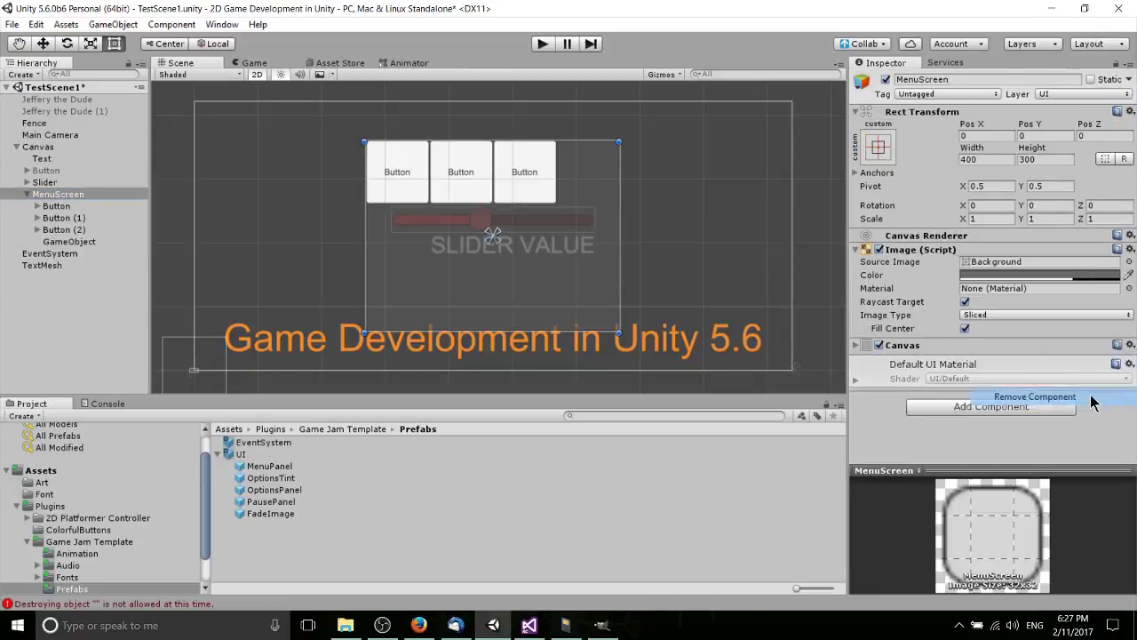
# - Make the three buttons children of the empty object under MenuScreen
pyautogui.moveTo(55, 206); pyautogui.dragTo(77, 222)
pyautogui.click(76, 205)
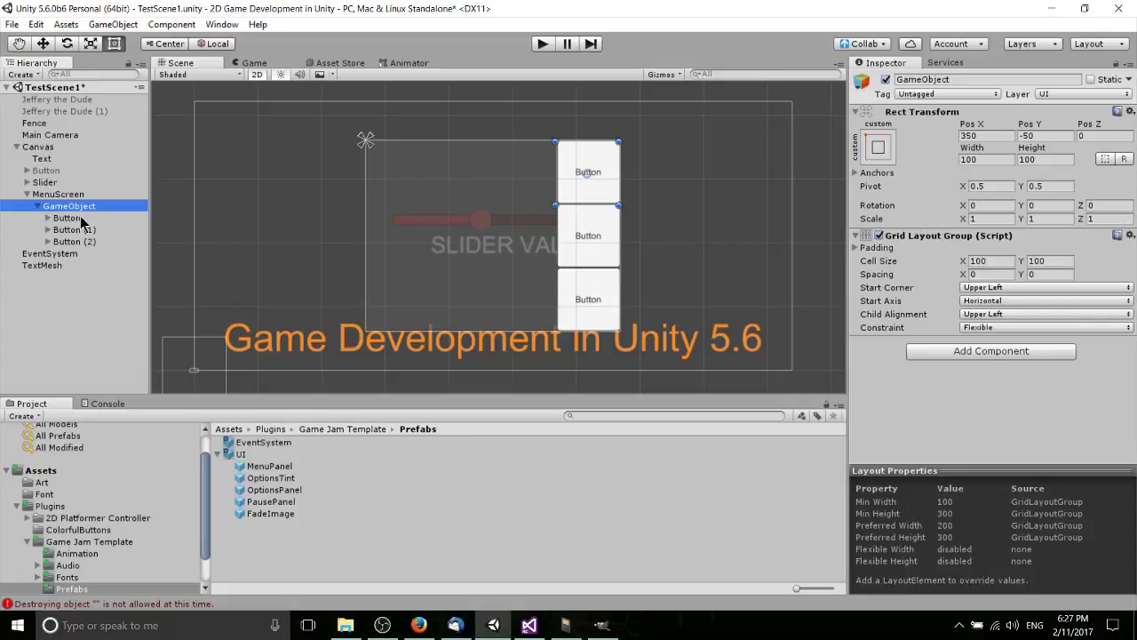
pyautogui.click(93, 194)
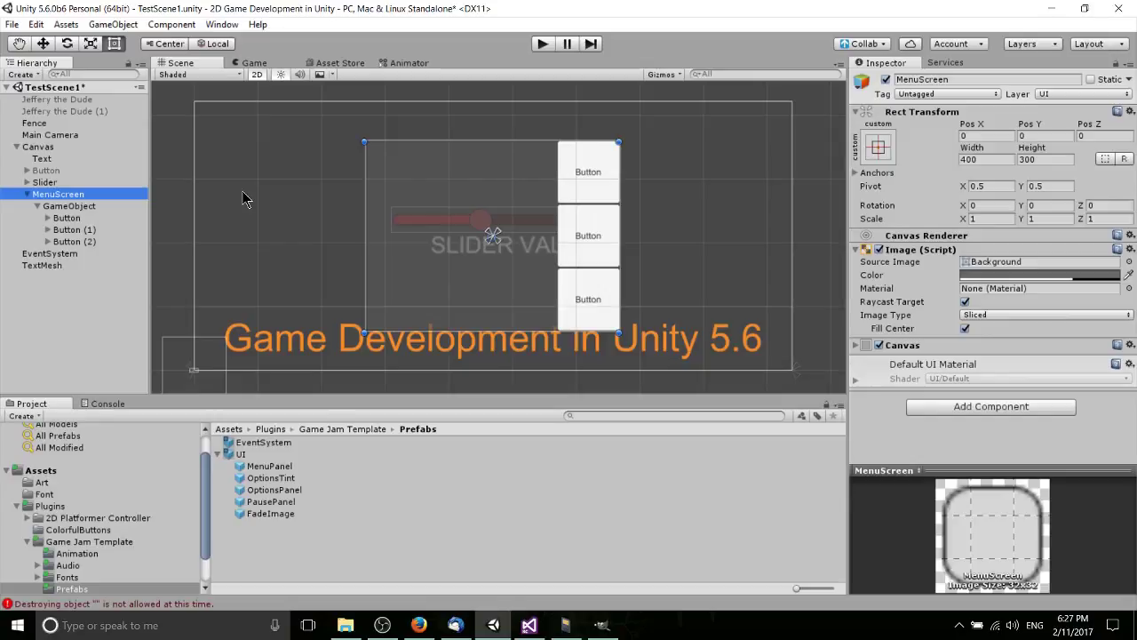
# - Rename the empty object holding the three buttons to ButtonManager
pyautogui.click(102, 206)
pyautogui.click(111, 206)
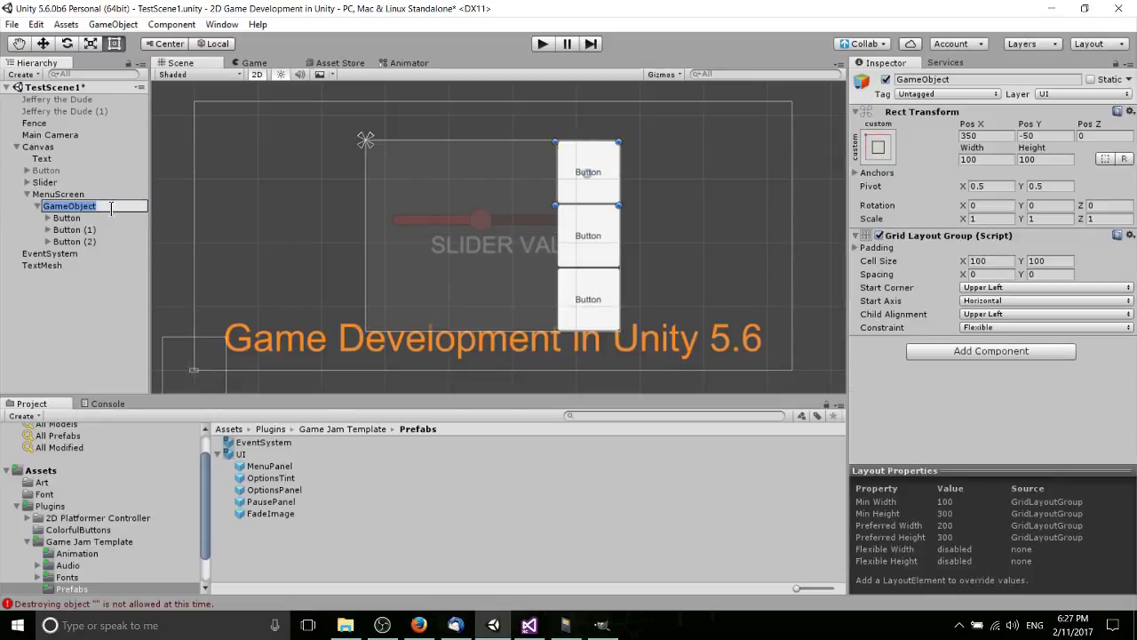
pyautogui.write('Bu')
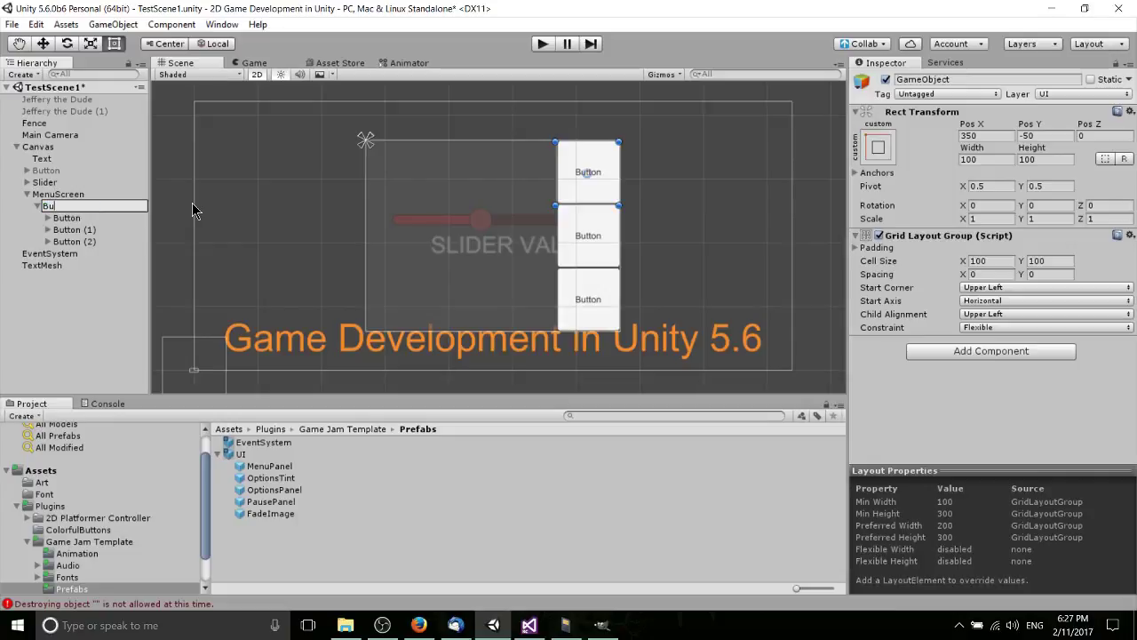
pyautogui.write('ttonMangger')
pyautogui.press('Return')
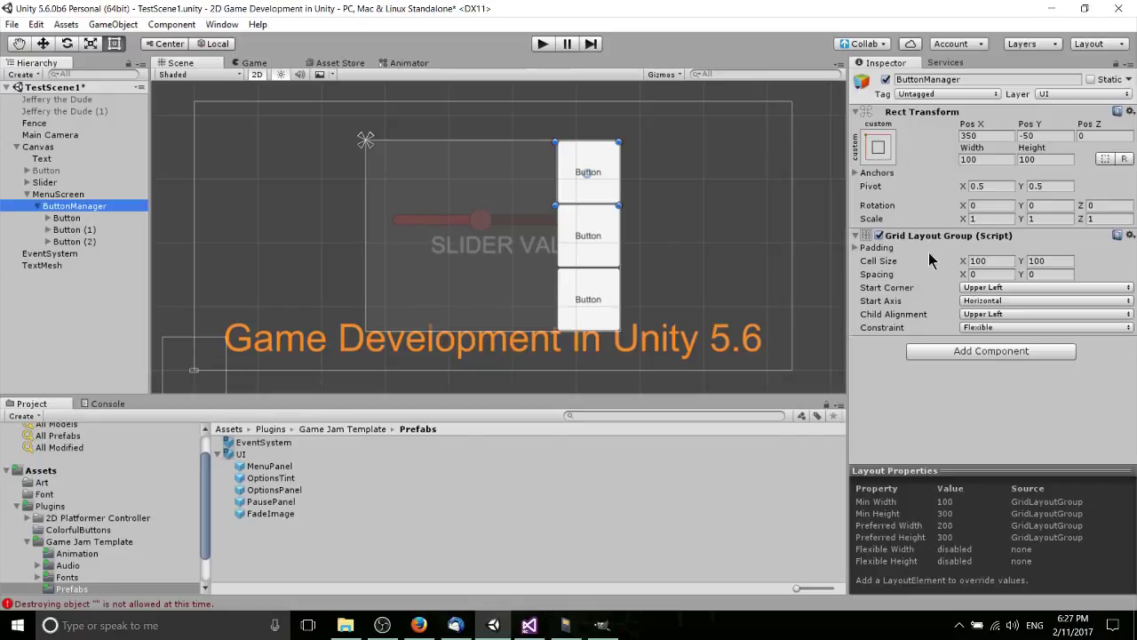
# - Set ButtonManager's anchors and position to middle center within MenuScreen
pyautogui.click(879, 148)
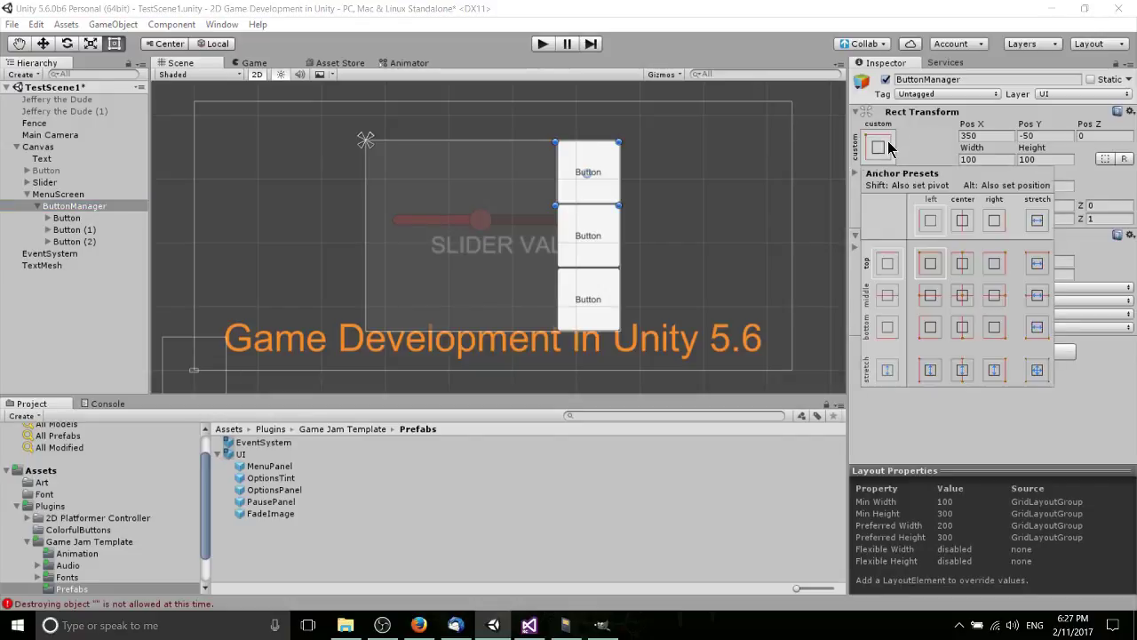
pyautogui.keyDown('alt'); pyautogui.click(973, 300); pyautogui.keyUp('alt')
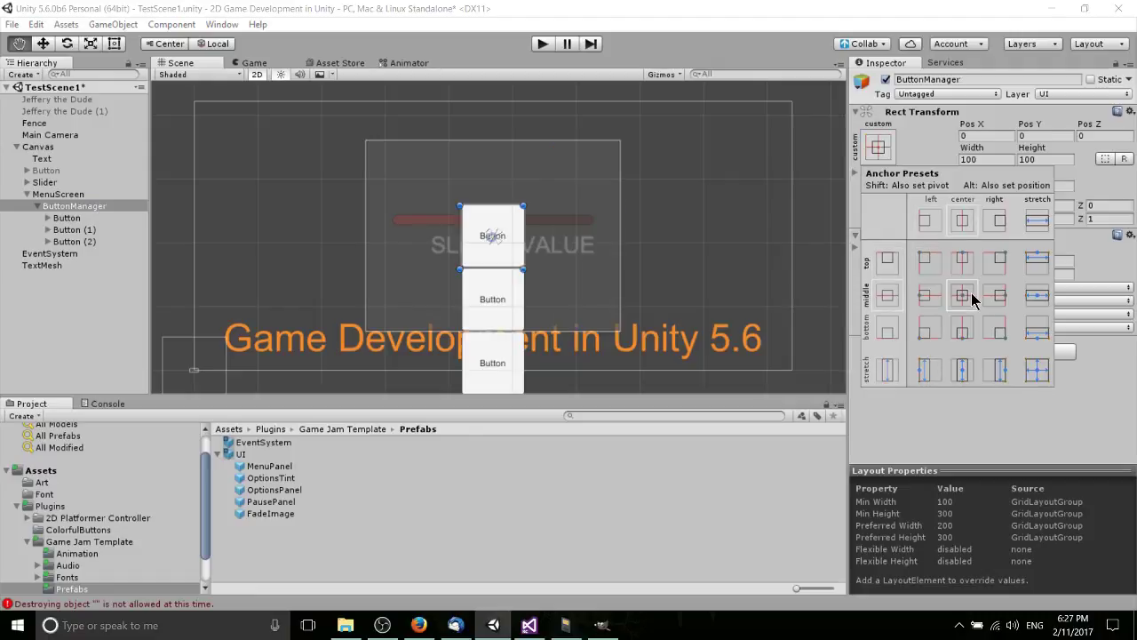
pyautogui.click(972, 300)
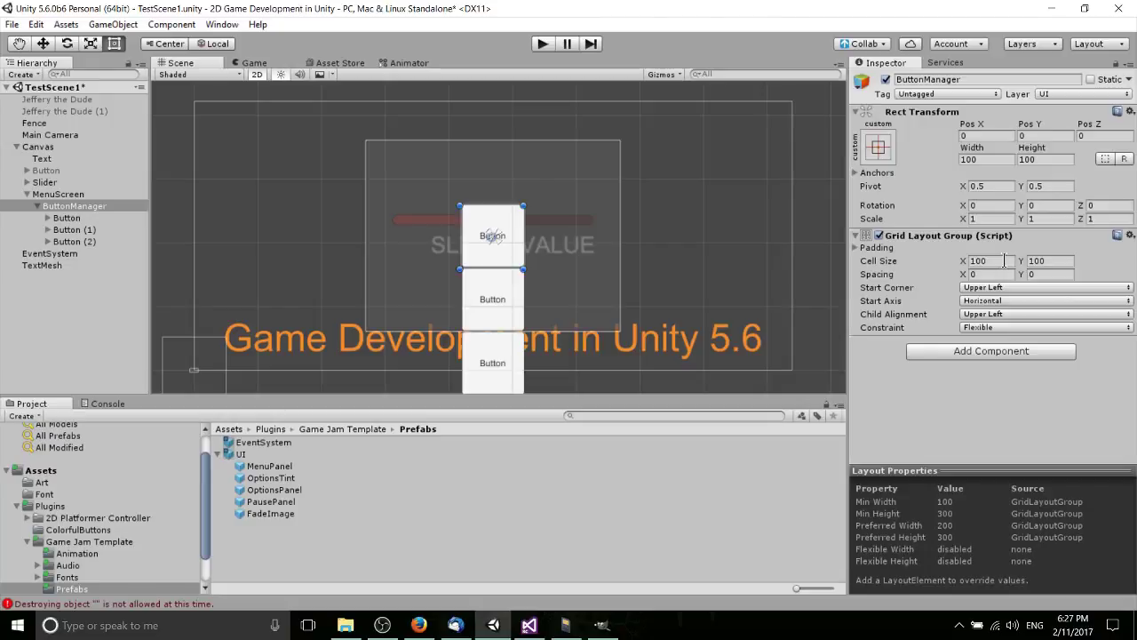
# - Set the cell height of ButtonManager's grid layout to 30 and its spacing to 10 in X and Y
pyautogui.click(1049, 260)
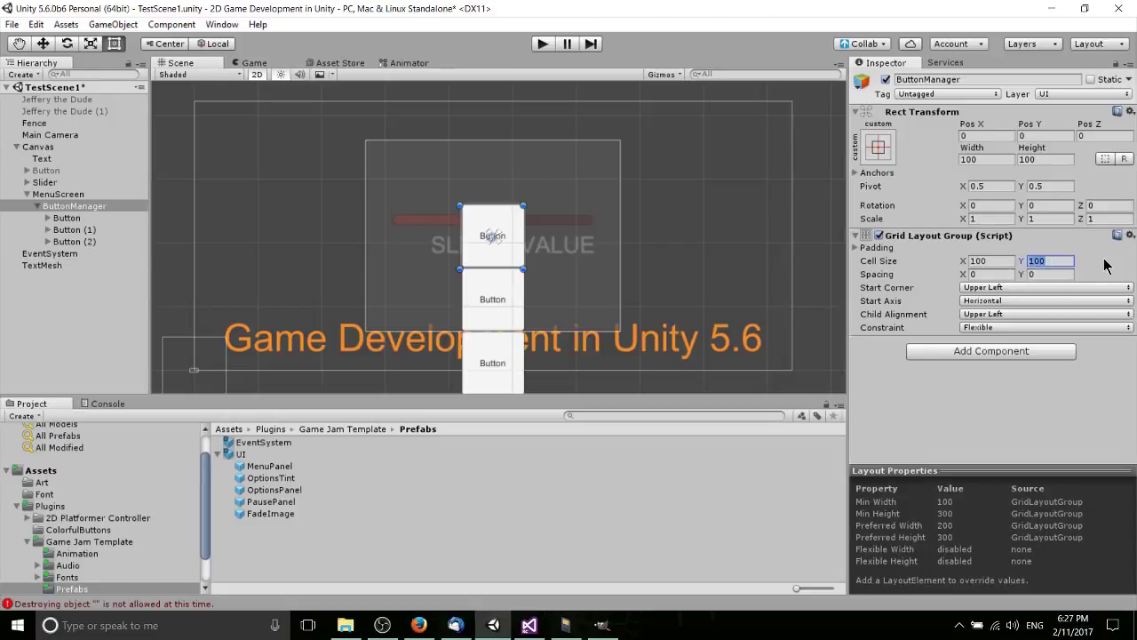
pyautogui.write('30')
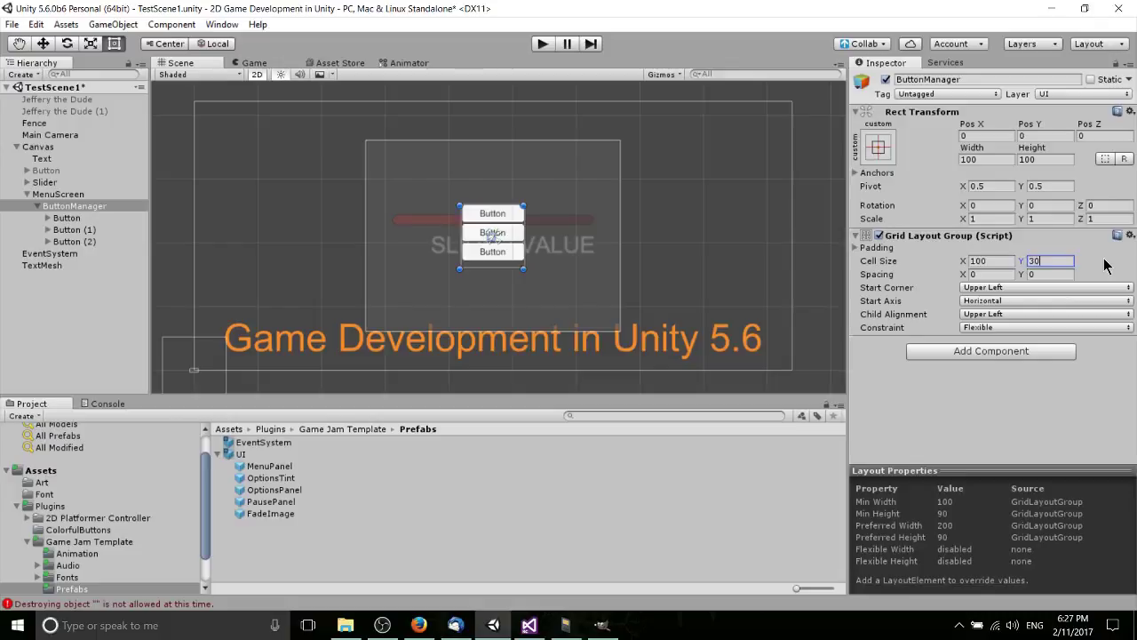
pyautogui.press('Tab')
pyautogui.write('10')
pyautogui.press('Tab')
pyautogui.write('10')
pyautogui.press('Tab')
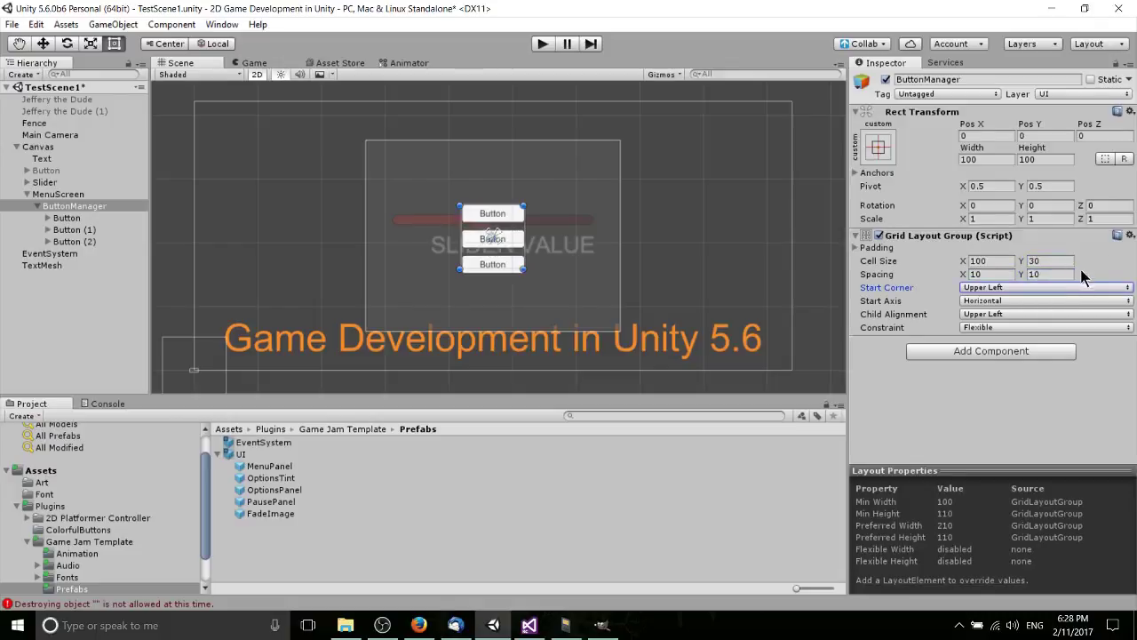
# - Try the Vertical start axis on ButtonManager's grid layout and restore it to Horizontal
pyautogui.click(1021, 300)
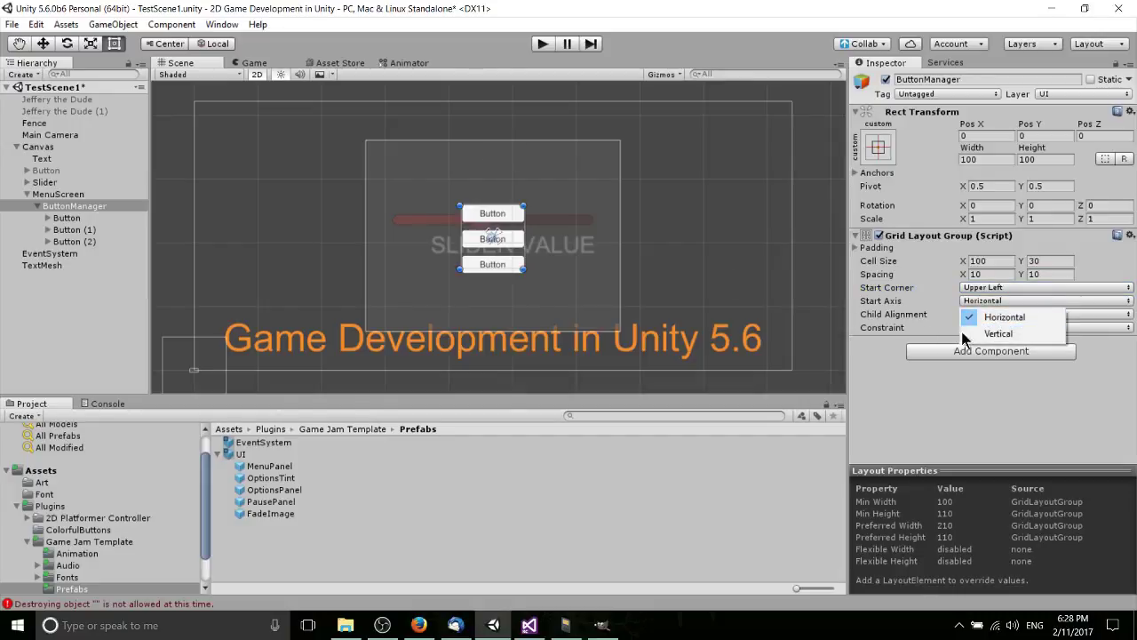
pyautogui.click(975, 333)
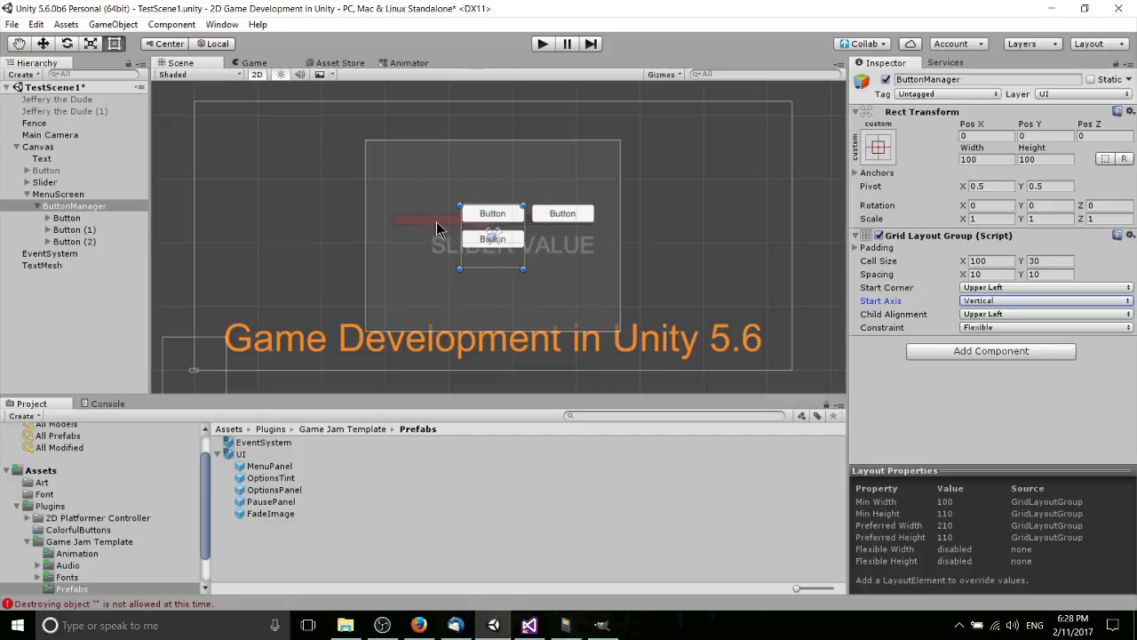
pyautogui.click(1071, 302)
pyautogui.click(987, 310)
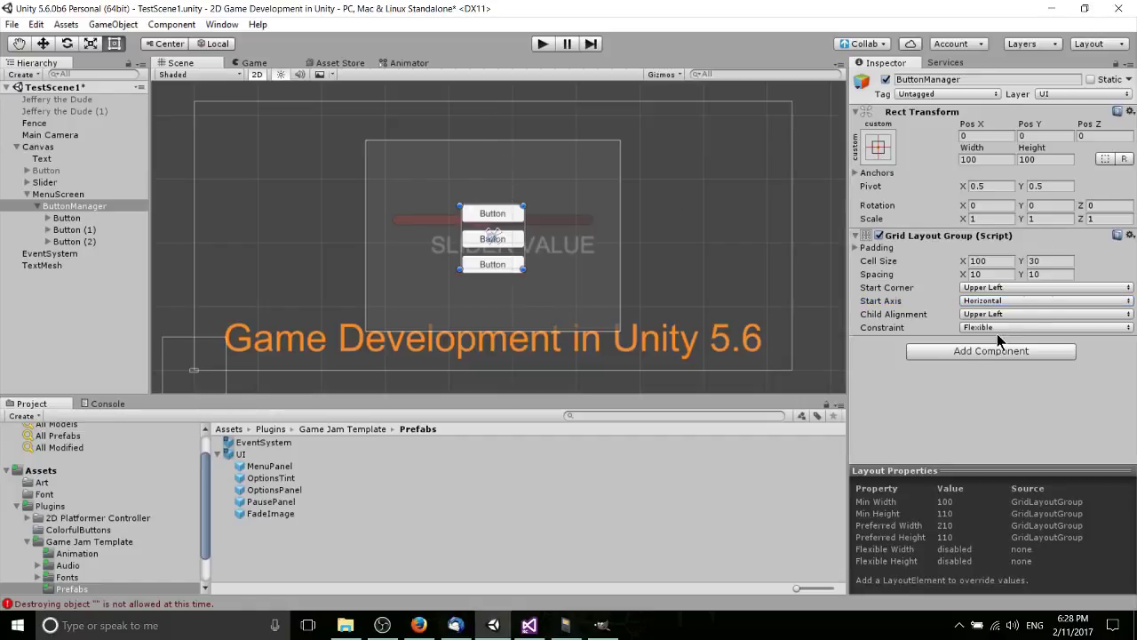
# - Set the grid layout's cell size to 125 by 45 and its child alignment to Upper Center
pyautogui.click(999, 263)
pyautogui.write('125')
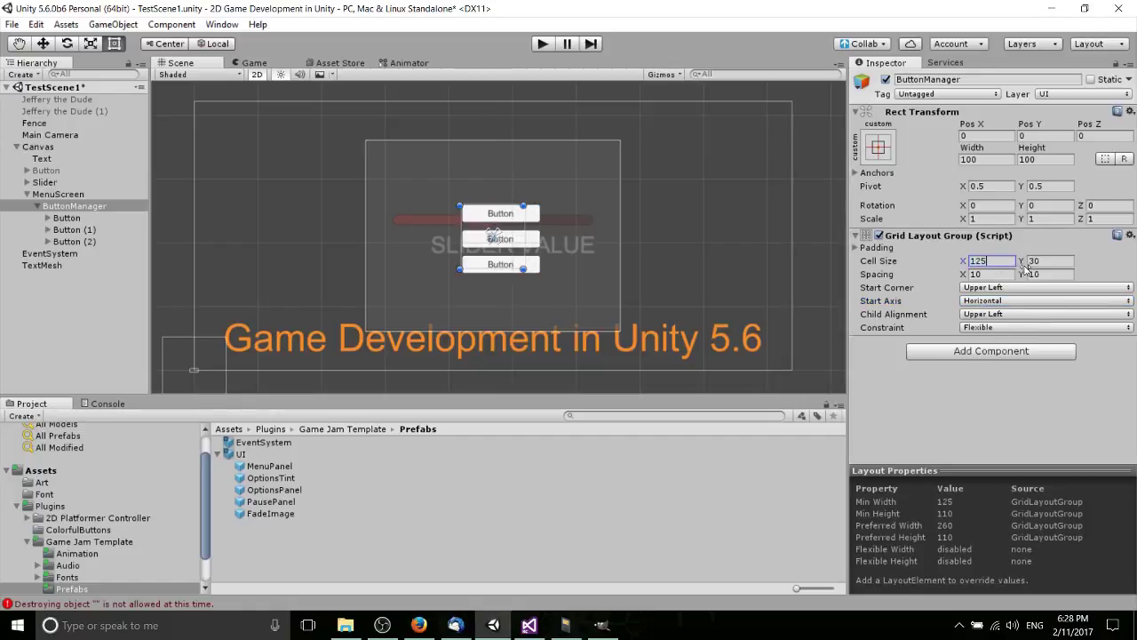
pyautogui.click(1055, 263)
pyautogui.write('45')
pyautogui.press('Return')
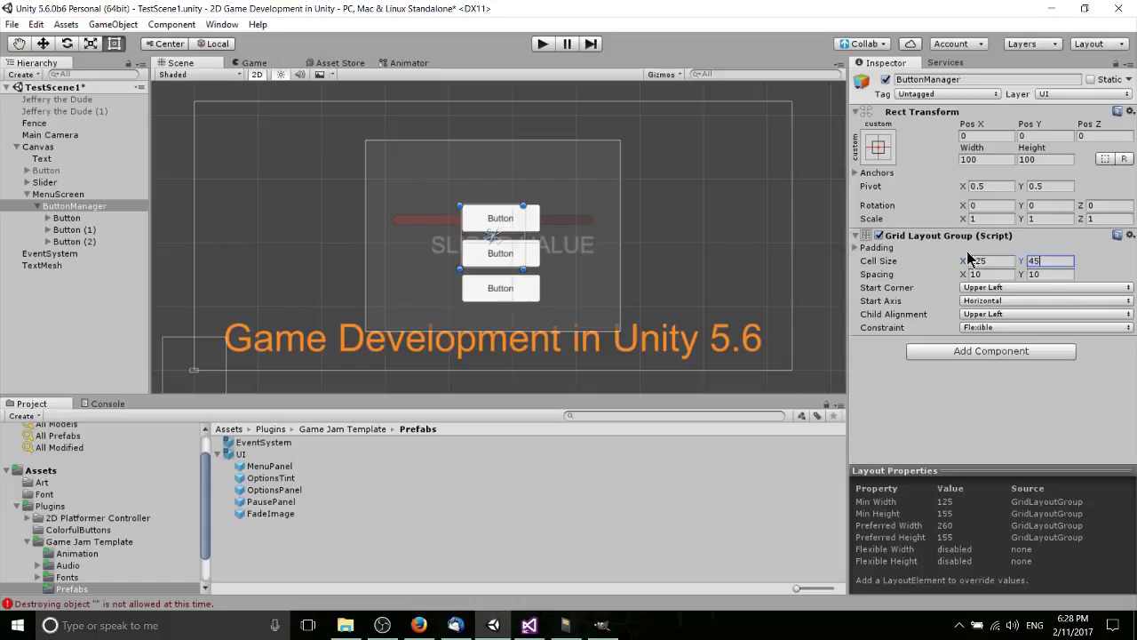
pyautogui.click(979, 316)
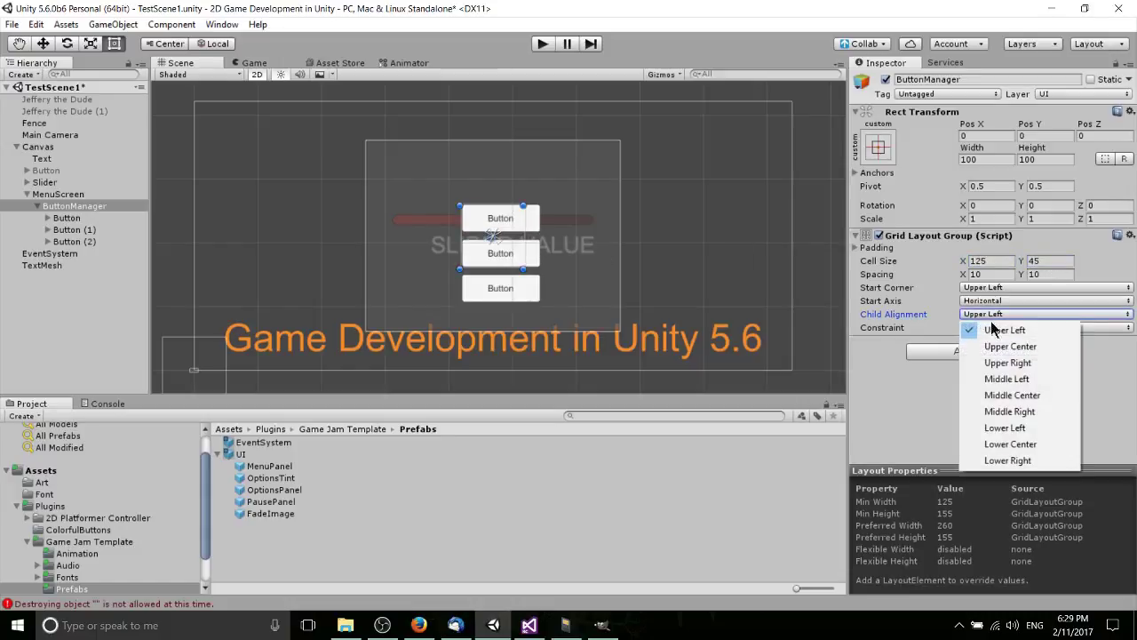
pyautogui.click(1011, 346)
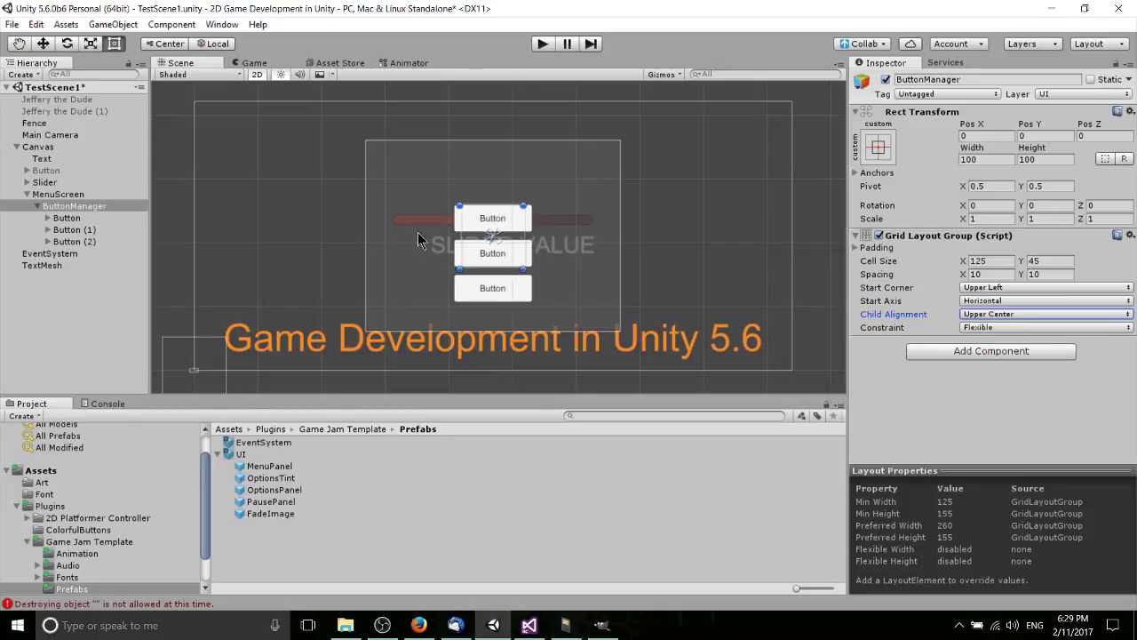
# - Change the label text of the first button under ButtonManager to Options
pyautogui.click(106, 219)
pyautogui.scroll(-5, 980, 291)
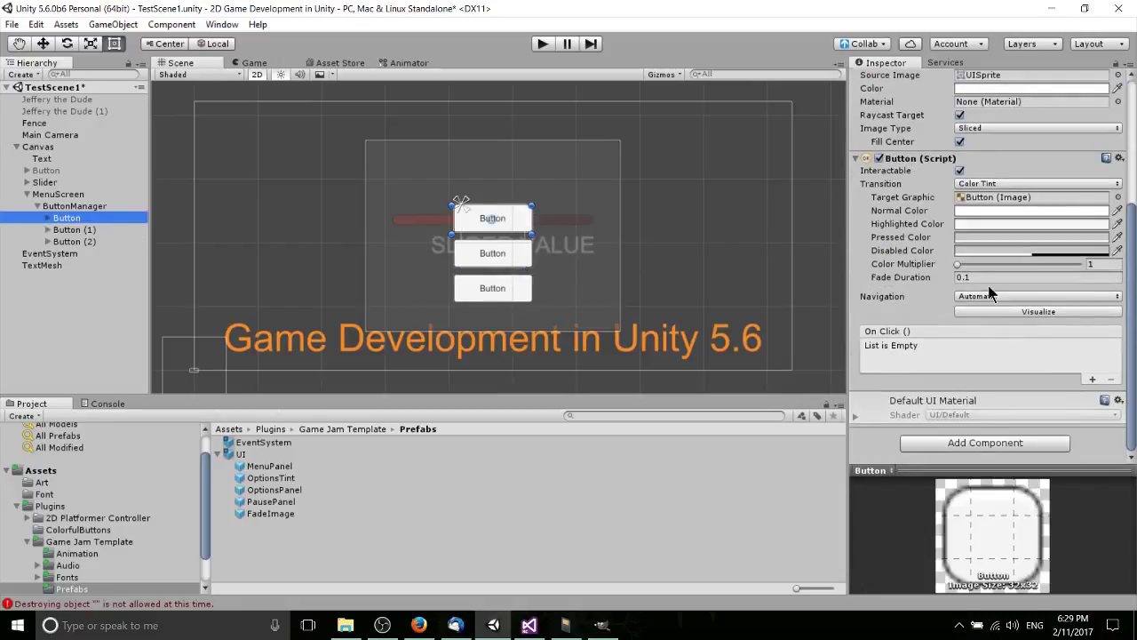
pyautogui.click(47, 217)
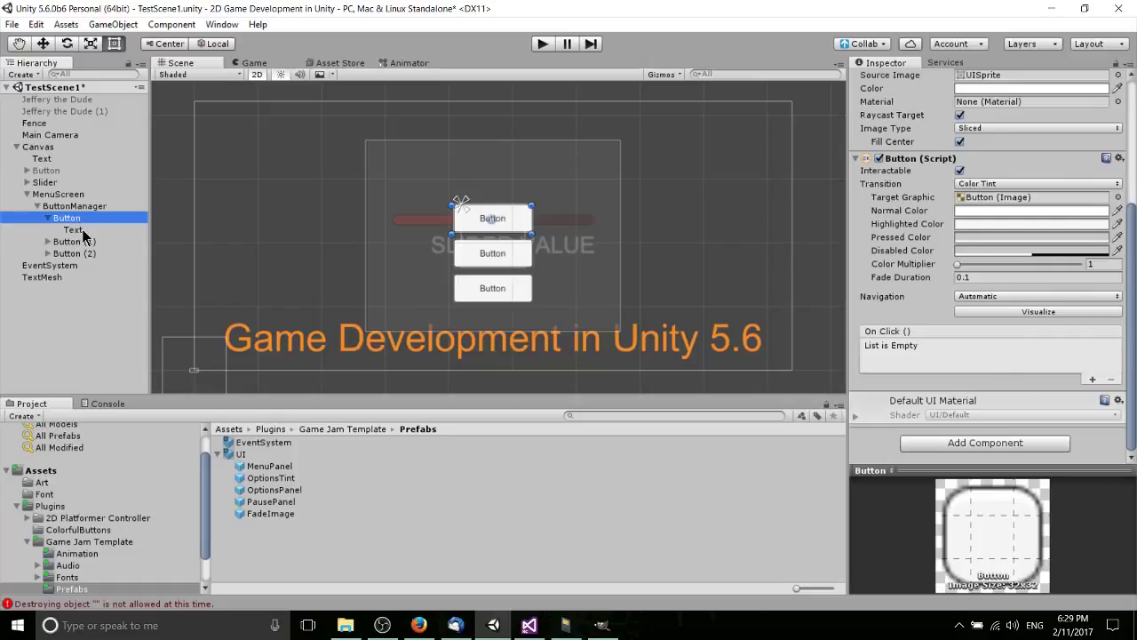
pyautogui.click(79, 230)
pyautogui.click(956, 161)
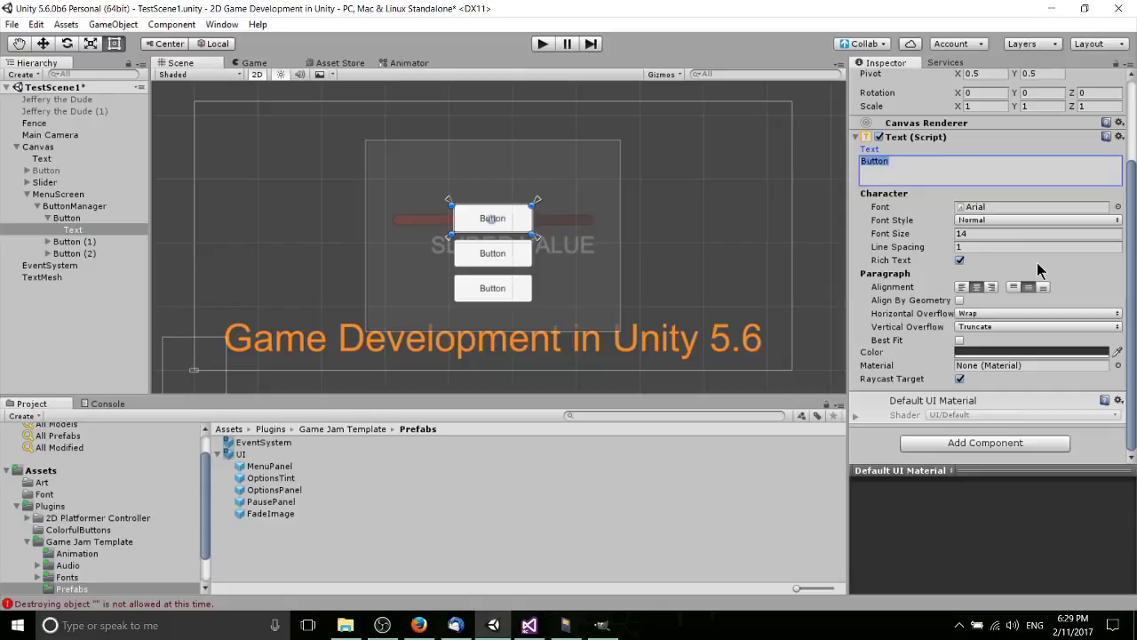
pyautogui.write('Options')
# - Change the label text of the third button, Button (2), to Exit Game
pyautogui.click(48, 253)
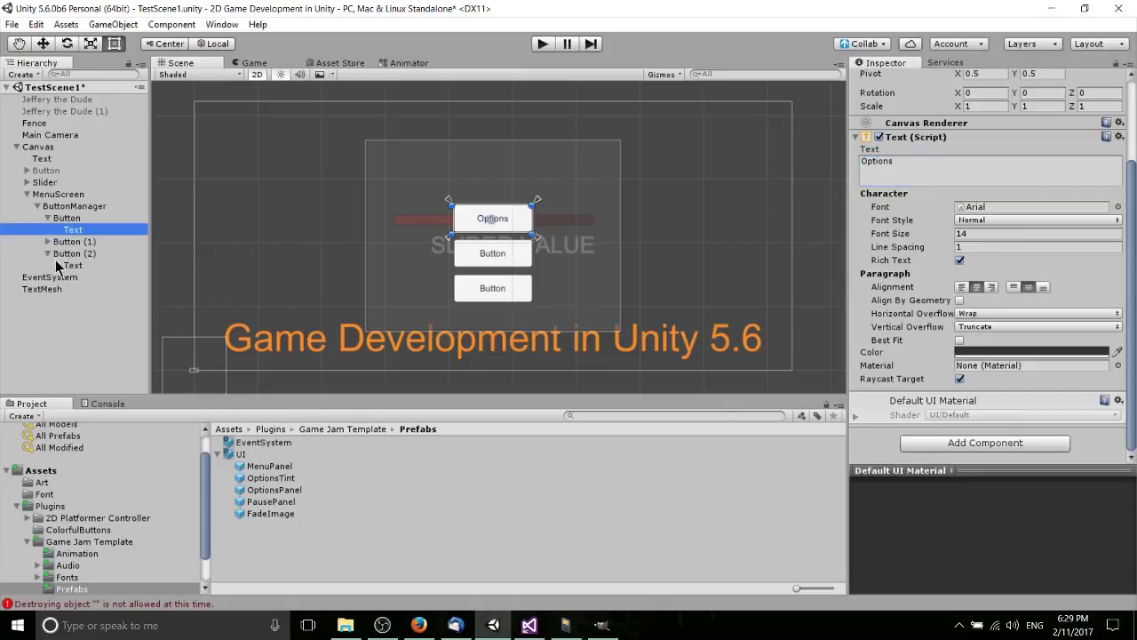
pyautogui.click(57, 265)
pyautogui.click(979, 173)
pyautogui.write('Exit')
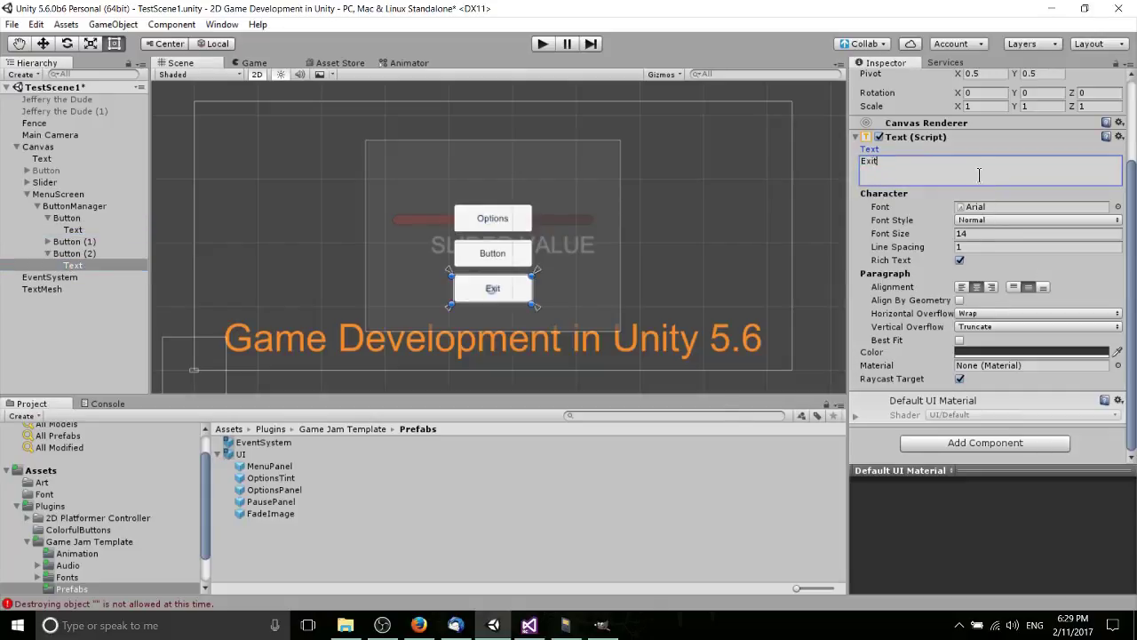
pyautogui.write(' Game')
# - Change the label text of the middle button, Button (1), to Credits
pyautogui.click(493, 254)
pyautogui.click(492, 253)
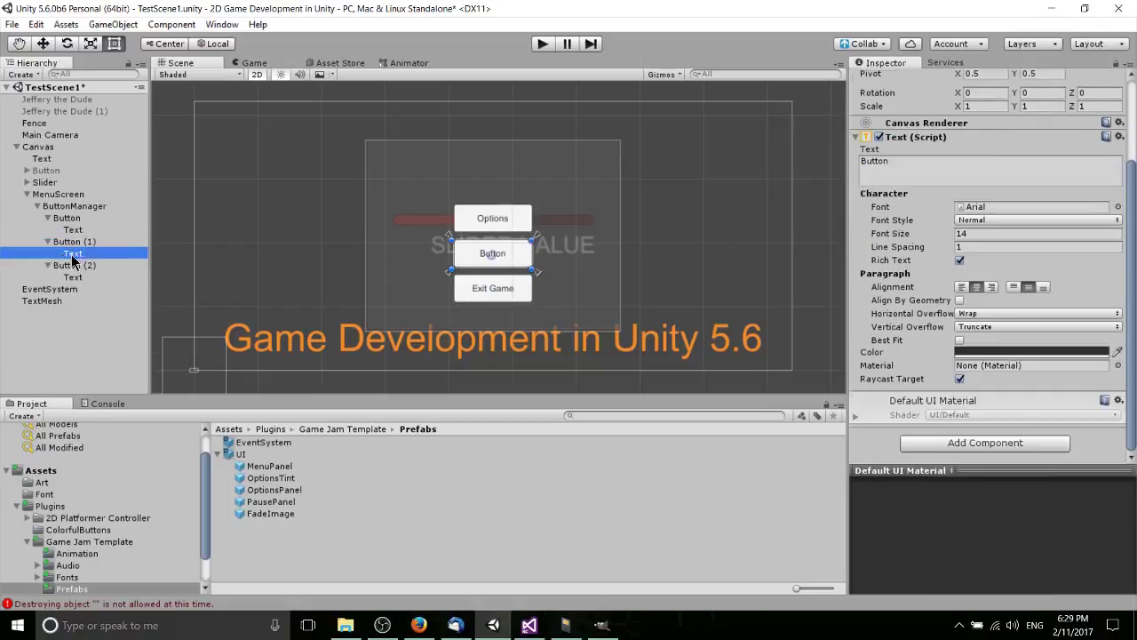
pyautogui.click(975, 168)
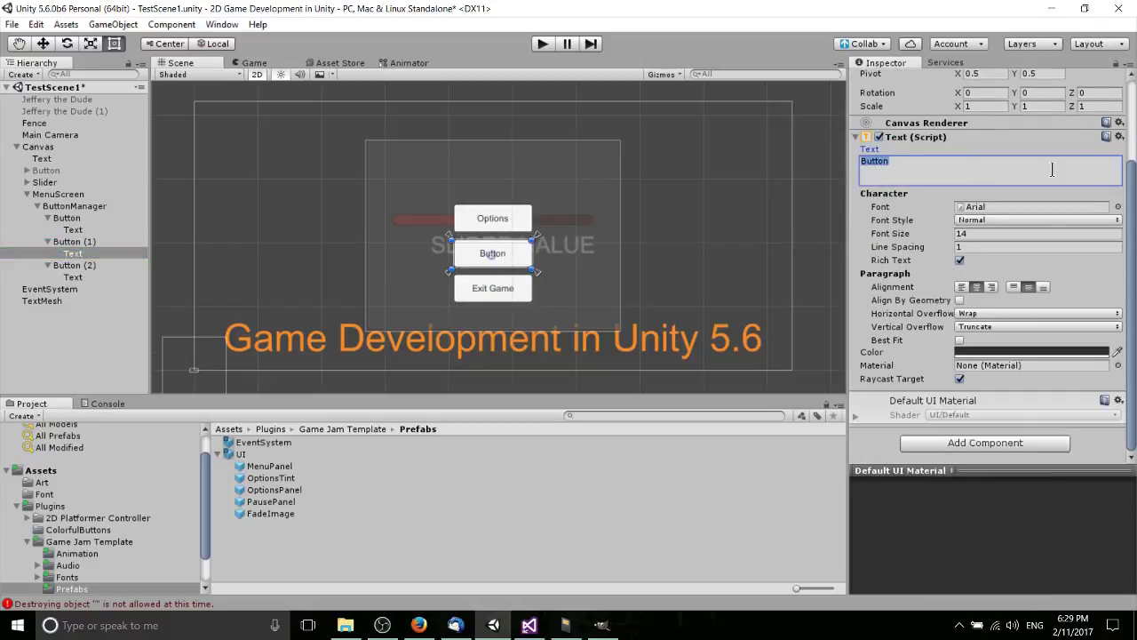
pyautogui.press('BackSpace')
pyautogui.write('Cre')
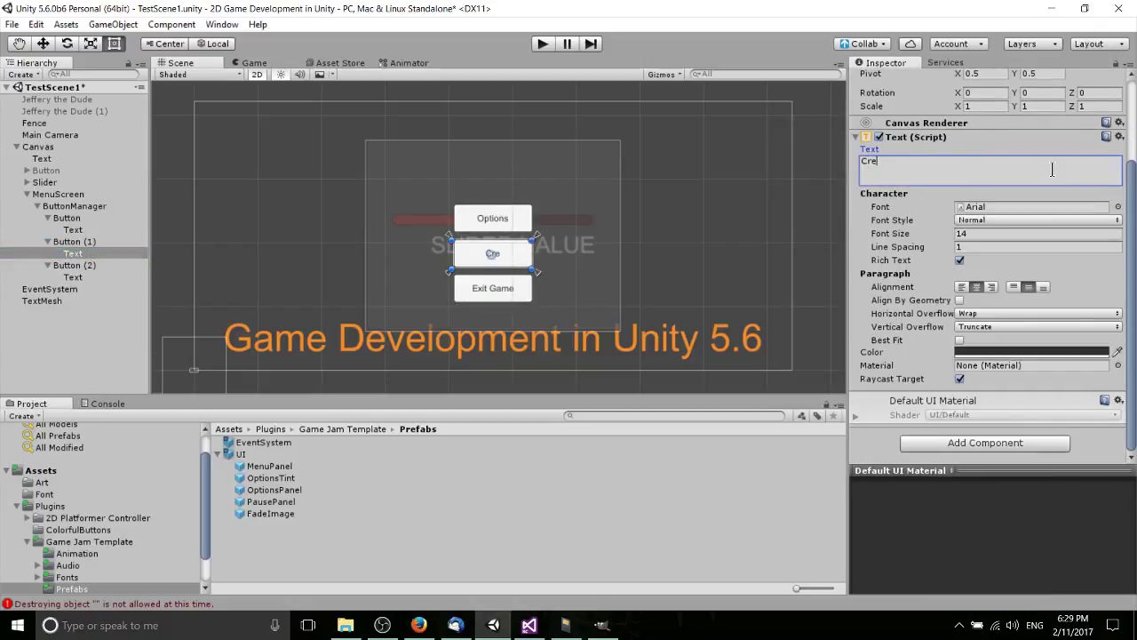
pyautogui.write('dits')
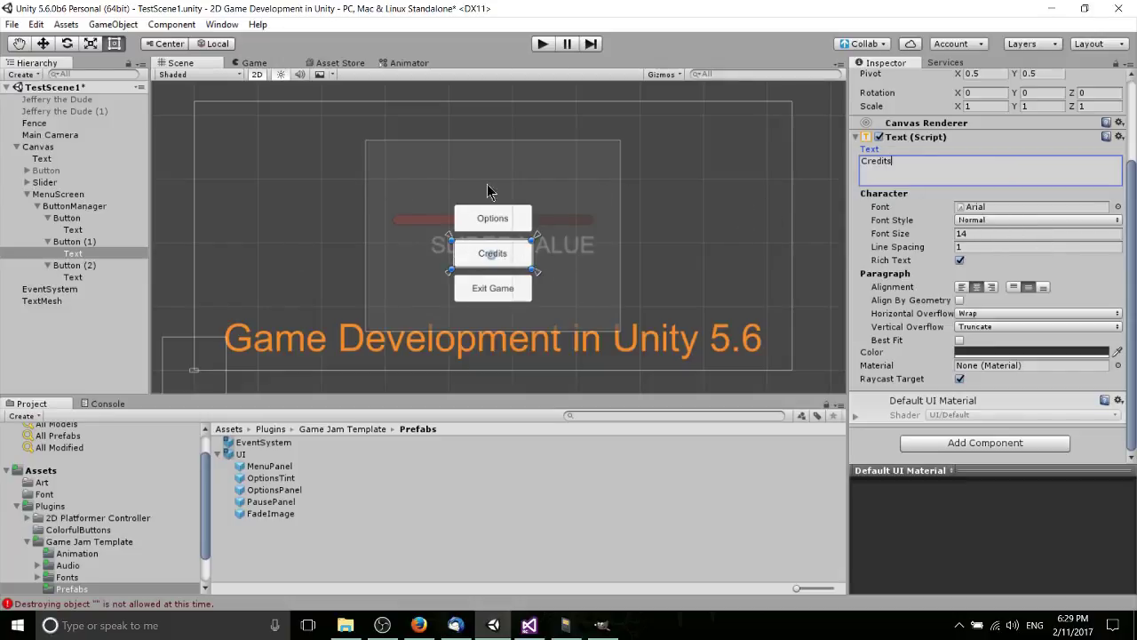
# - Add a UI Text object under MenuScreen and anchor it to the top center, setting its pivot and position as well
pyautogui.click(82, 194)
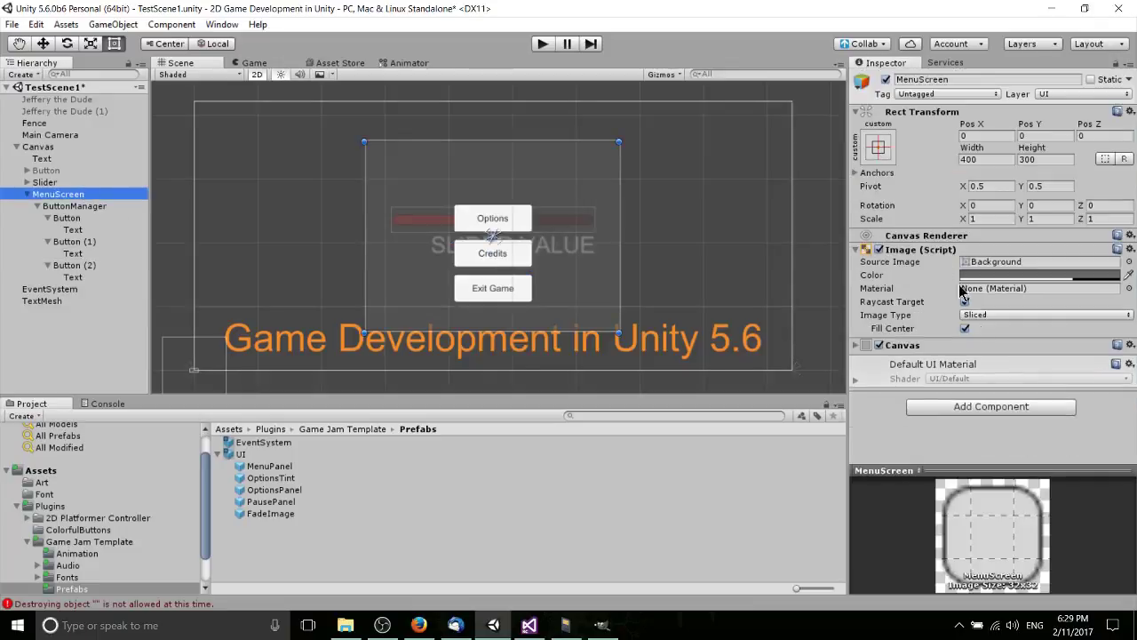
pyautogui.click(38, 205)
pyautogui.rightClick(82, 195)
pyautogui.moveTo(152, 416)
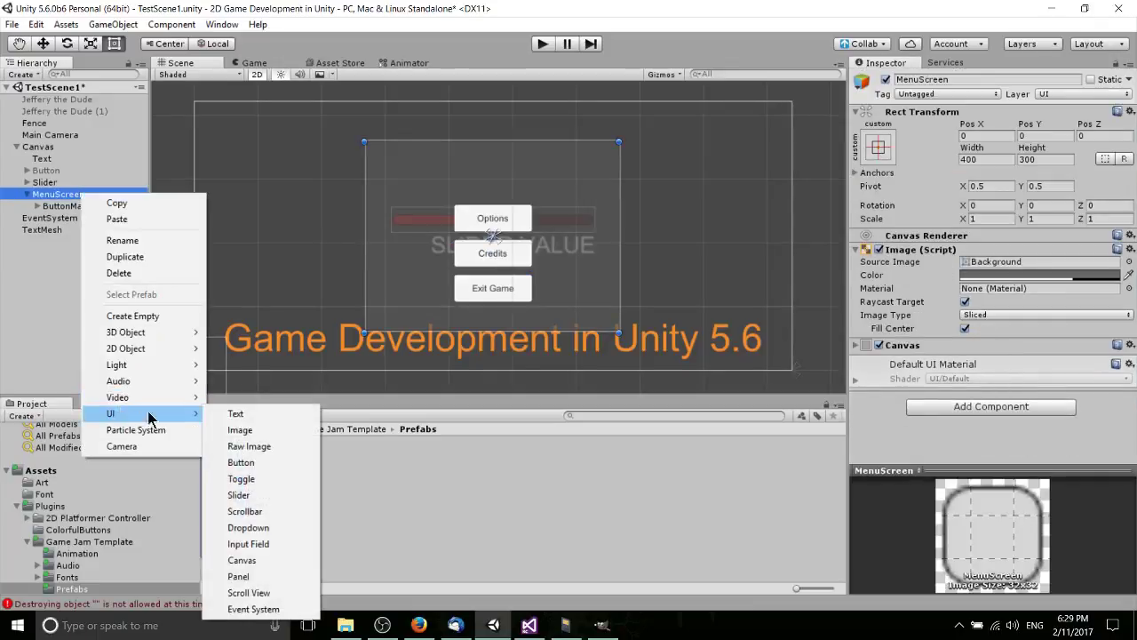
pyautogui.click(294, 414)
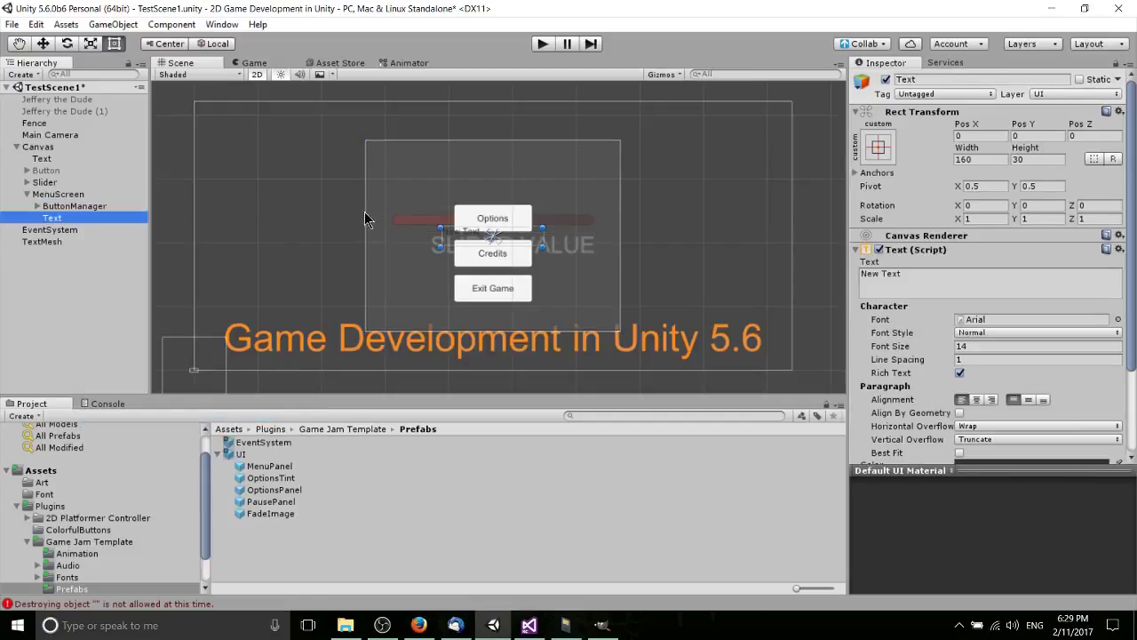
pyautogui.click(879, 147)
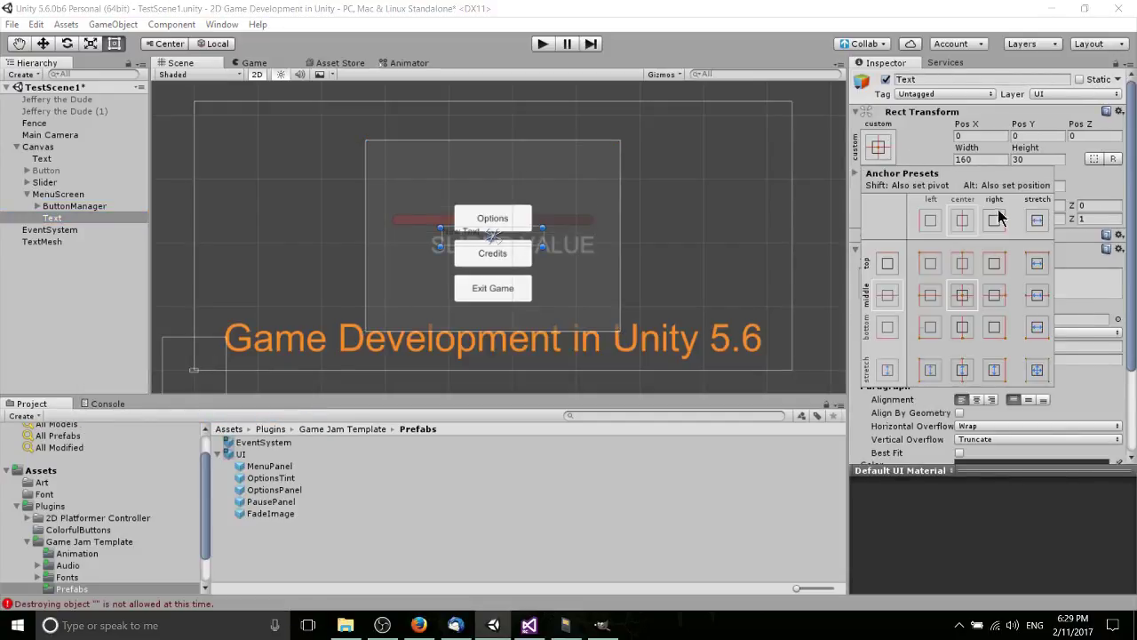
pyautogui.keyDown('alt'); pyautogui.keyDown('shift'); pyautogui.click(970, 262); pyautogui.keyUp('shift'); pyautogui.keyUp('alt')
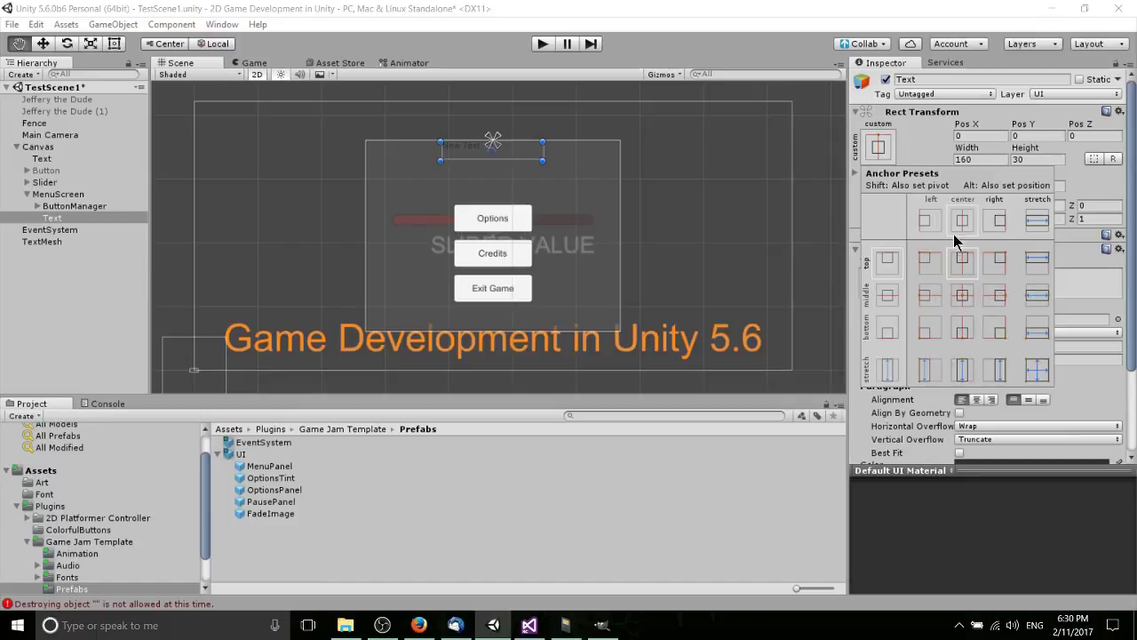
pyautogui.click(923, 146)
# - Make the new text white (FFFFFFFF), enable Best Fit and enlarge its box to about 166 by 44
pyautogui.click(999, 292)
pyautogui.scroll(-3, 975, 396)
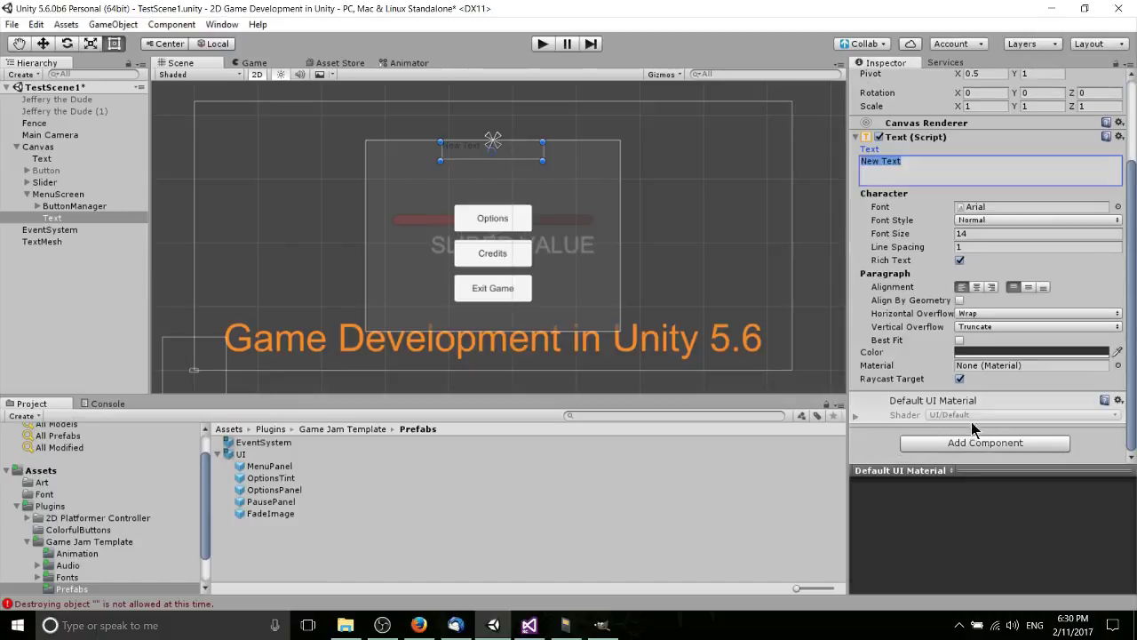
pyautogui.click(976, 352)
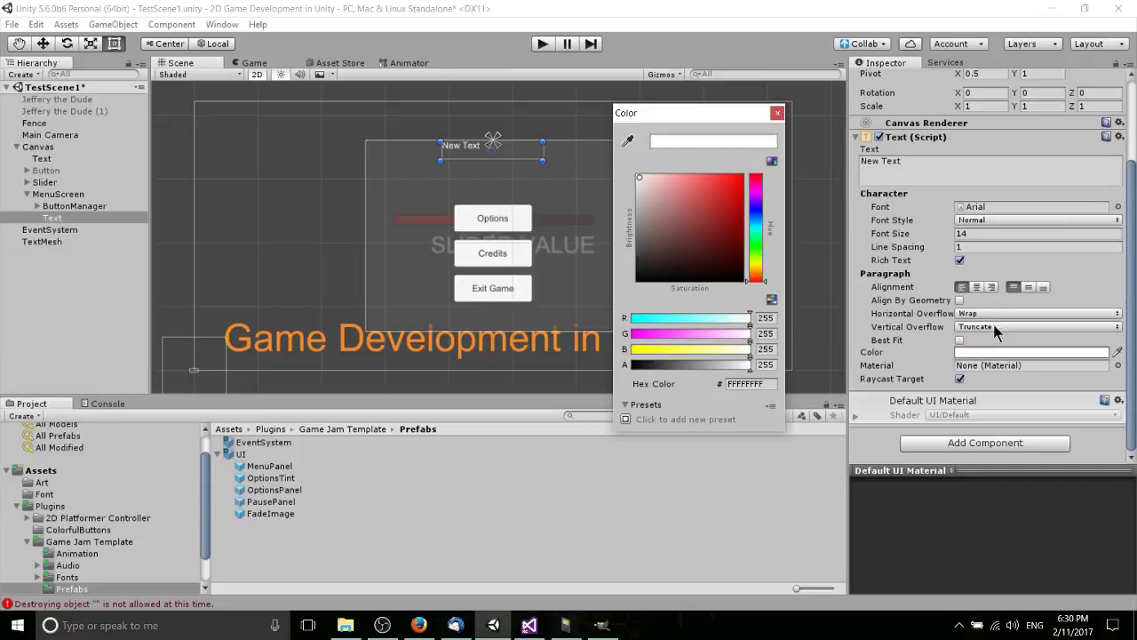
pyautogui.click(960, 341)
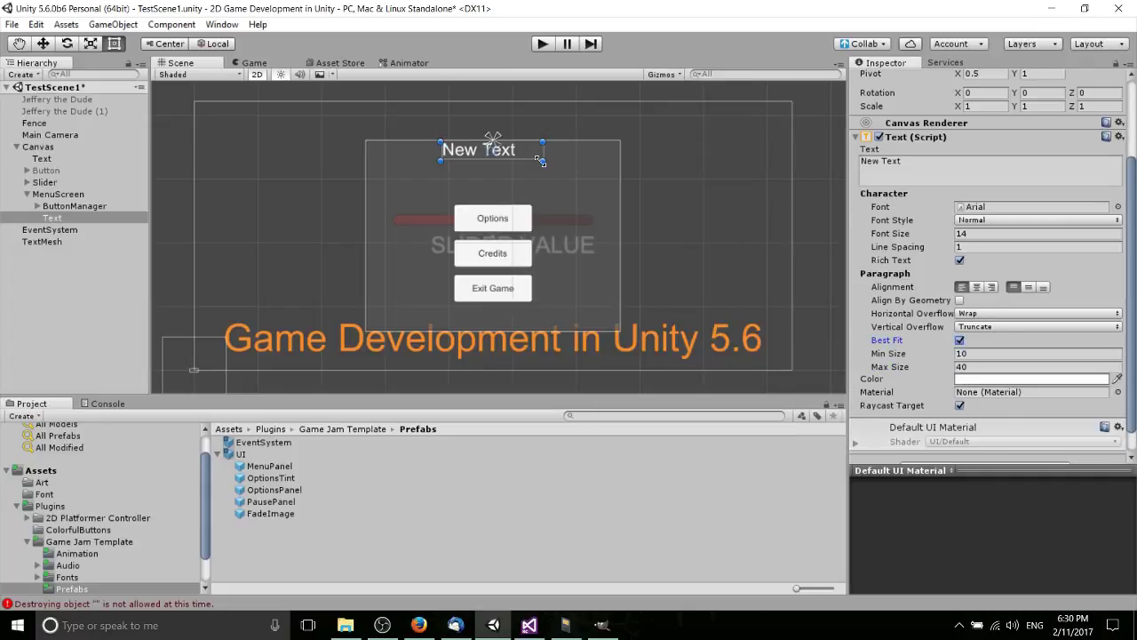
pyautogui.moveTo(542, 161)
pyautogui.mouseDown()
pyautogui.moveTo(556, 169)
pyautogui.moveTo(545, 171)
pyautogui.mouseUp()
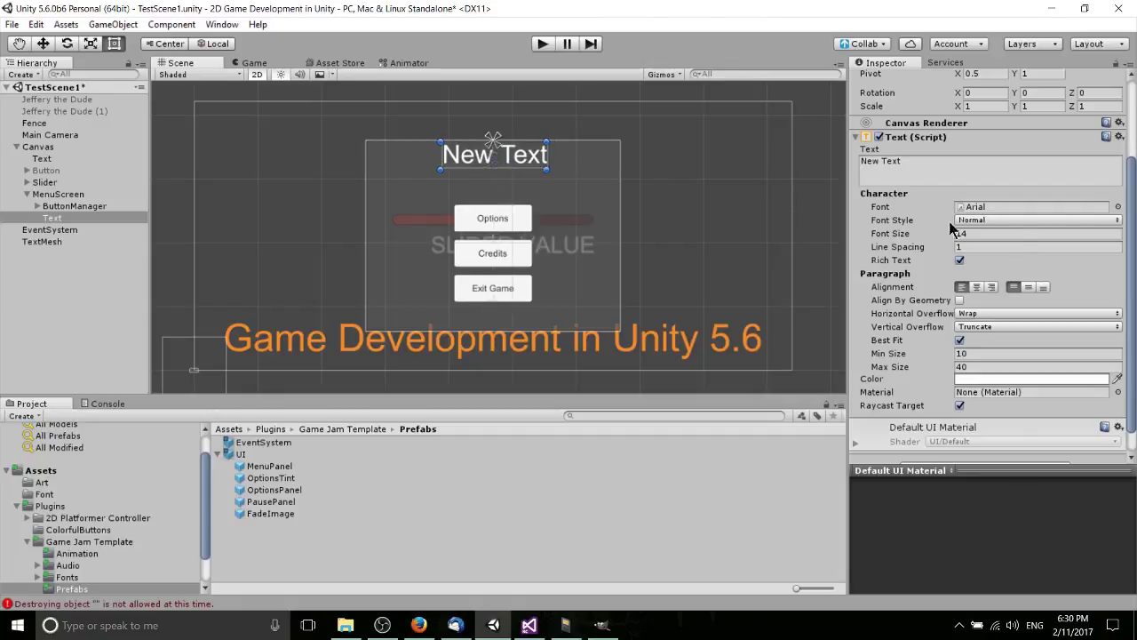
# - Change the content of the new text under MenuScreen to Pause Menu
pyautogui.click(986, 166)
pyautogui.press('BackSpace')
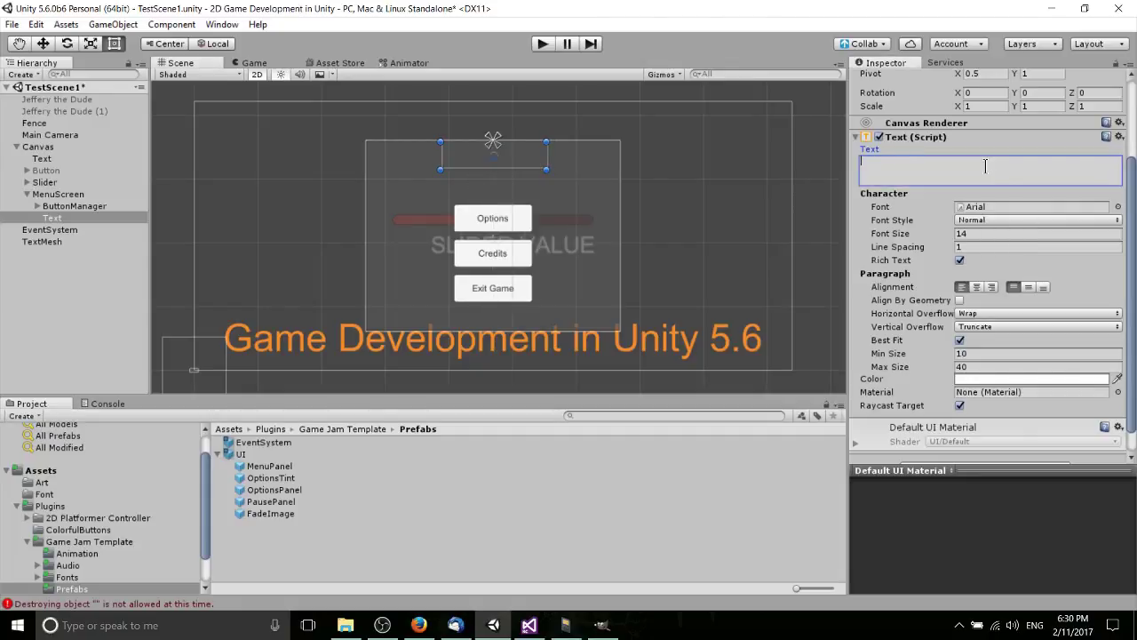
pyautogui.write('Pause Menu')
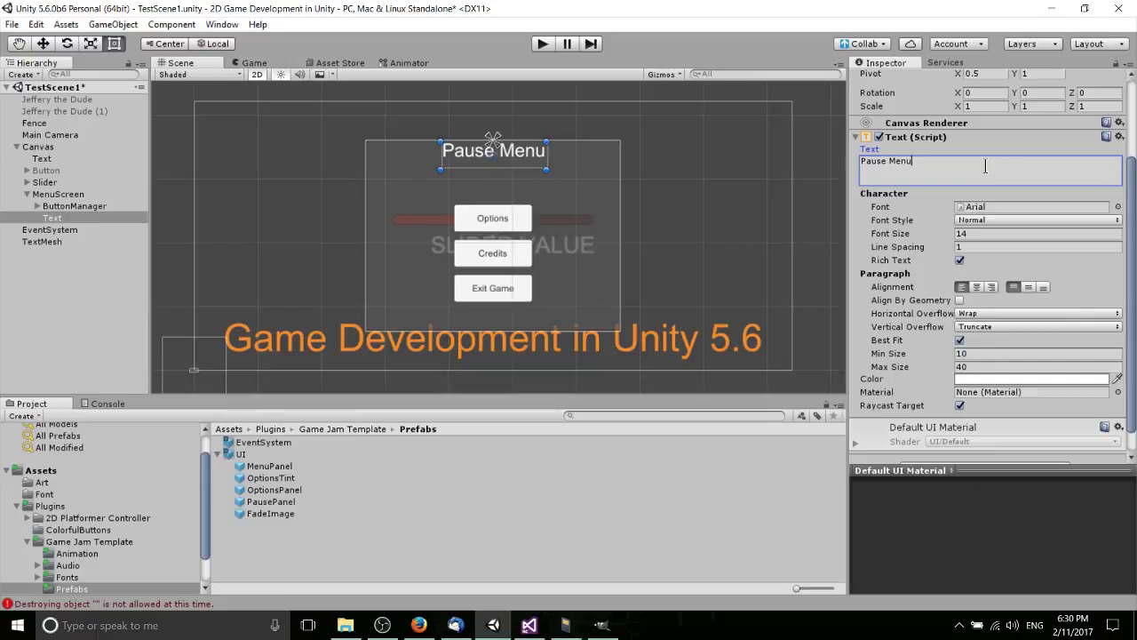
# - Anchor the Pause Menu title with the top stretch preset and center its text alignment
pyautogui.scroll(5, 889, 169)
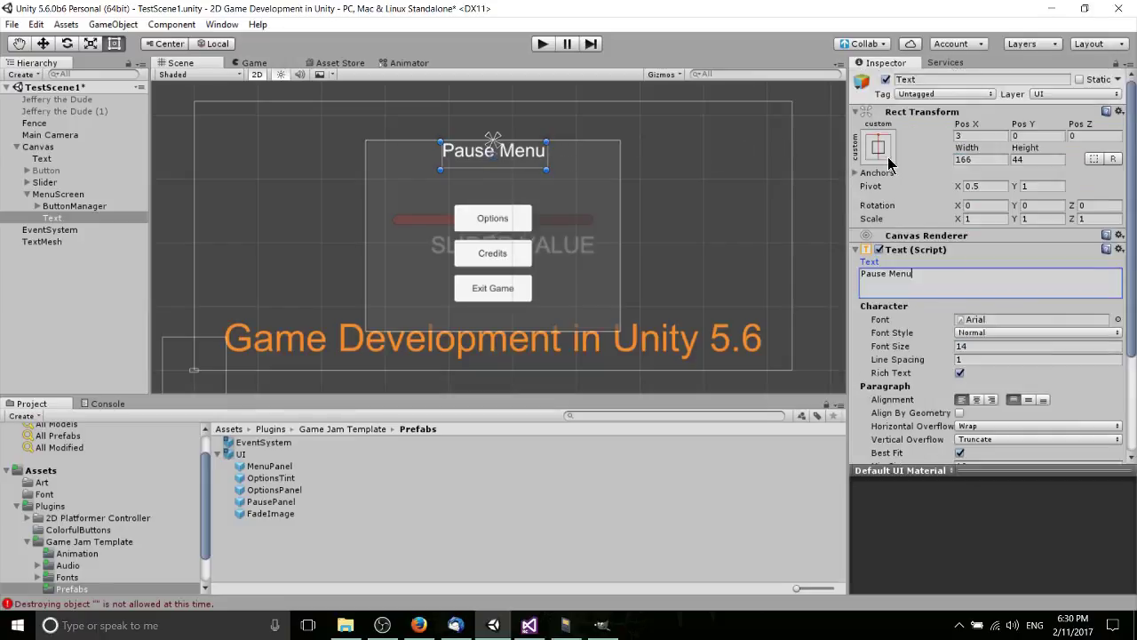
pyautogui.click(878, 147)
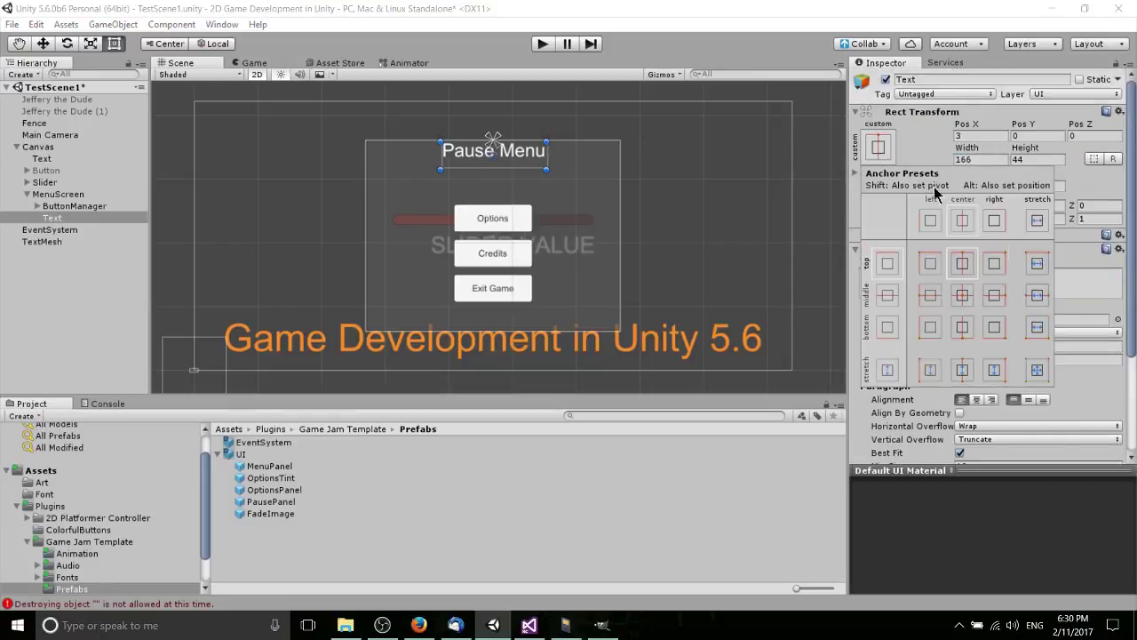
pyautogui.click(1038, 263)
pyautogui.scroll(-2, 995, 293)
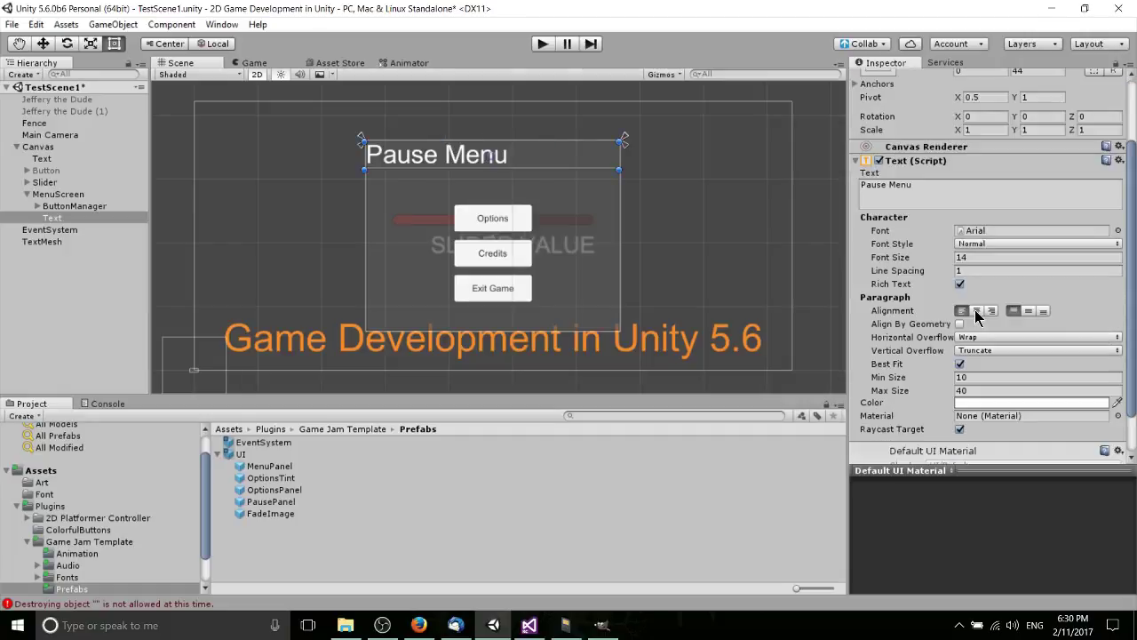
pyautogui.click(977, 311)
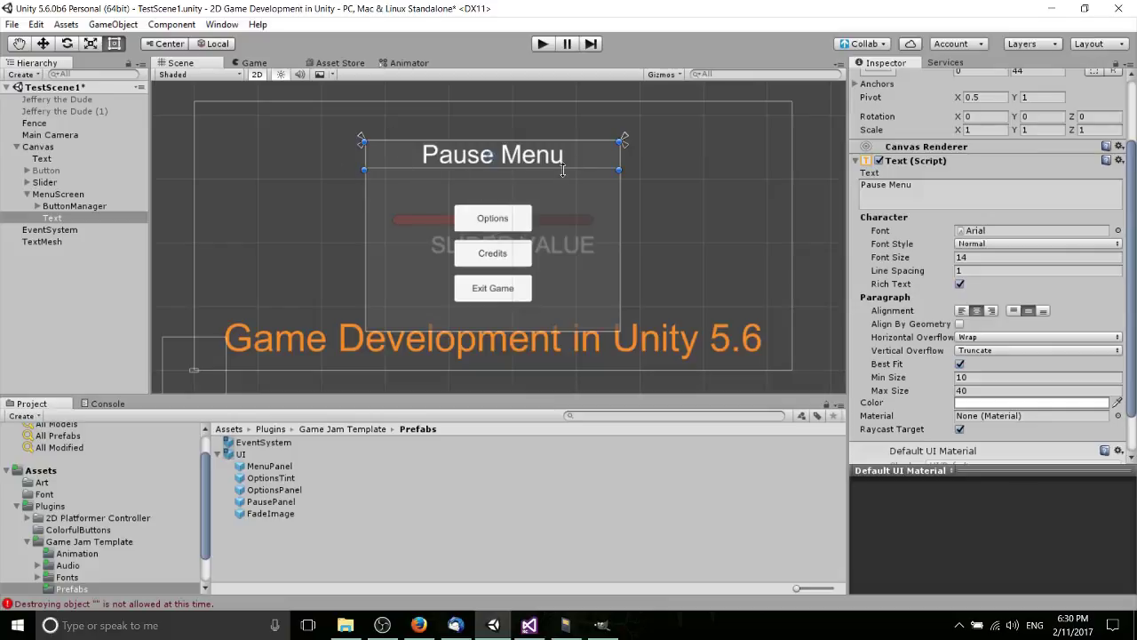
pyautogui.click(576, 217)
pyautogui.scroll(1, 468, 231)
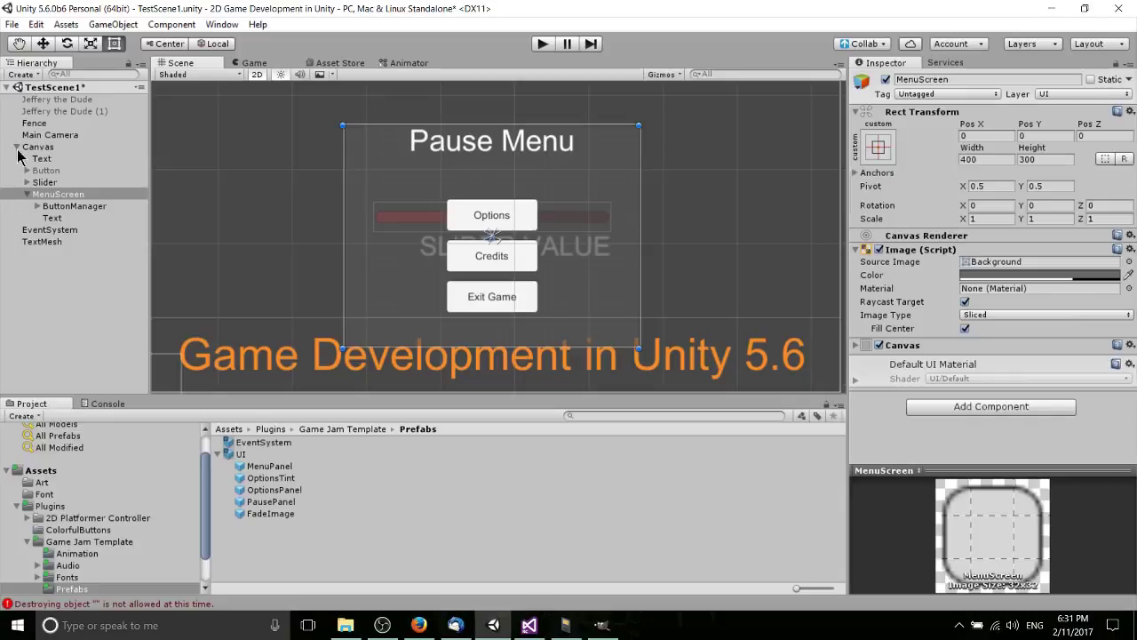
# - Add a UI Panel under the Canvas and anchor it to the middle center, including pivot and position
pyautogui.click(27, 194)
pyautogui.rightClick(64, 146)
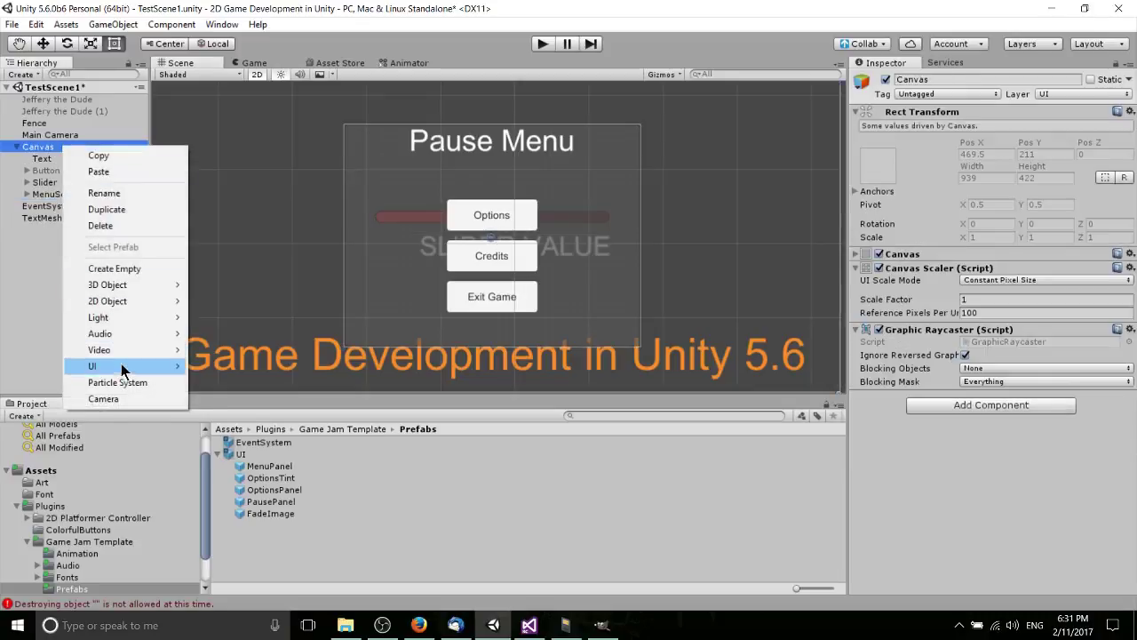
pyautogui.moveTo(121, 365)
pyautogui.click(260, 530)
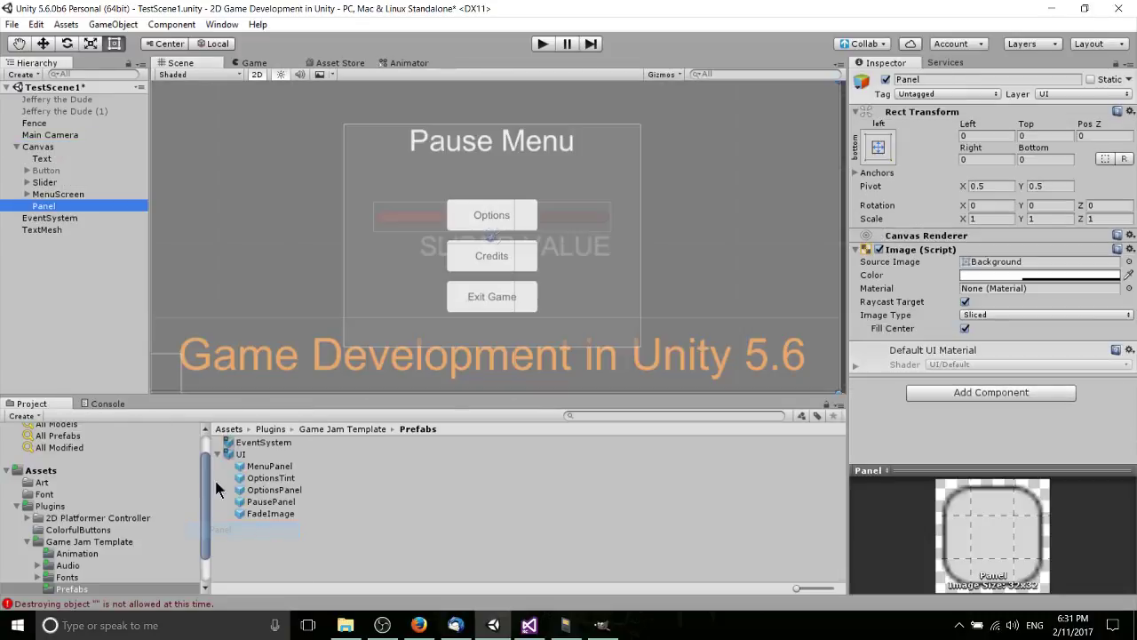
pyautogui.scroll(-1, 658, 214)
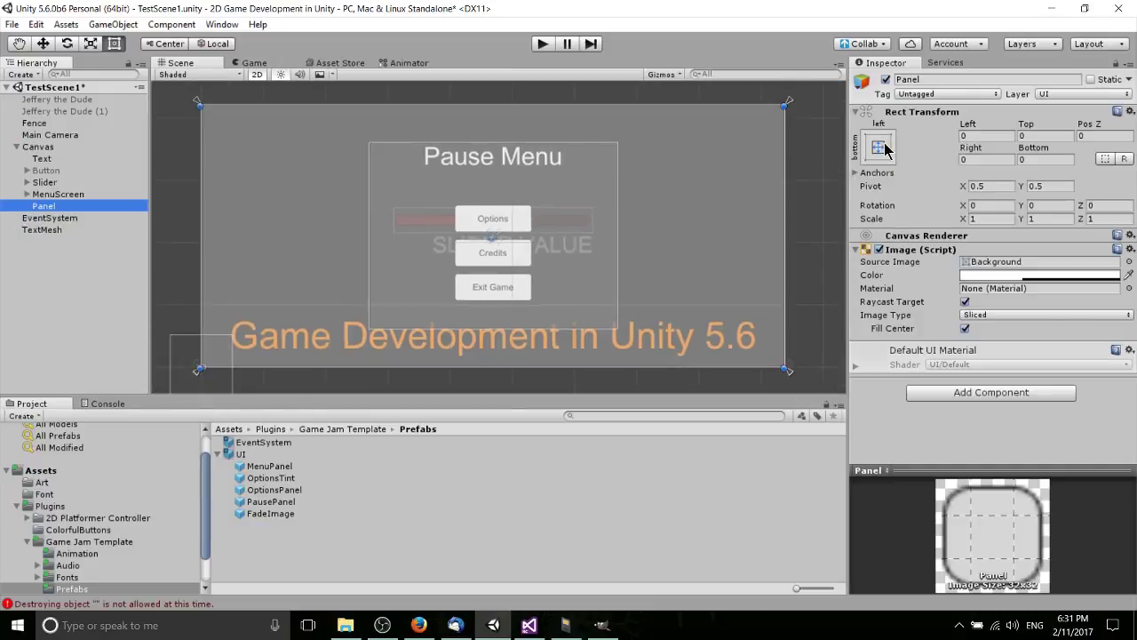
pyautogui.click(885, 149)
pyautogui.keyDown('alt'); pyautogui.keyDown('shift'); pyautogui.click(967, 297); pyautogui.keyUp('shift'); pyautogui.keyUp('alt')
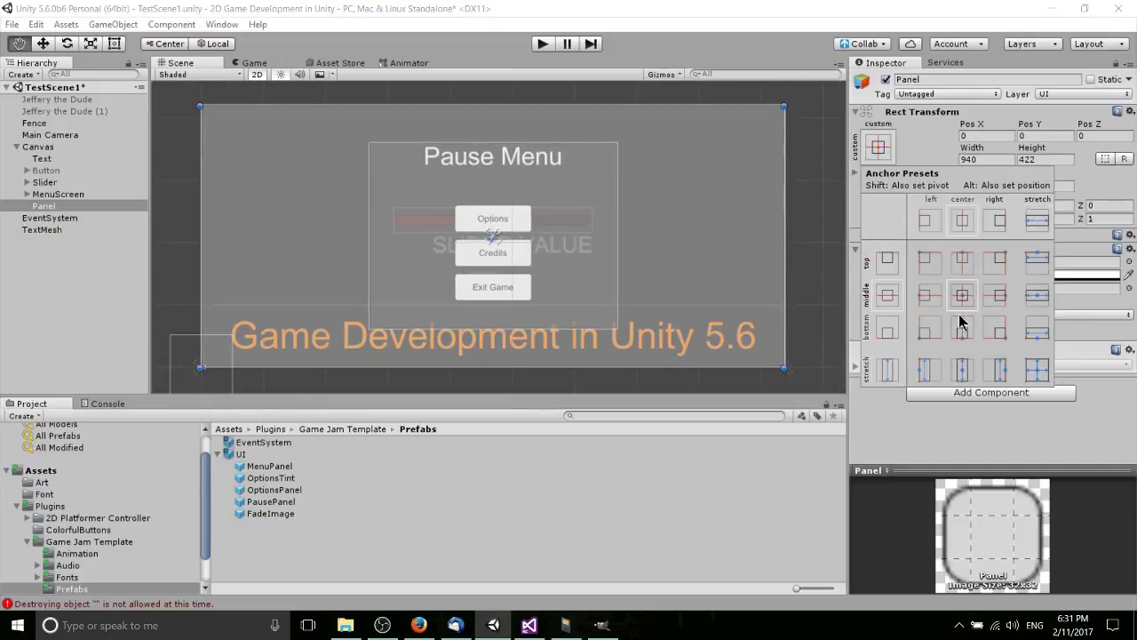
# - Set the new panel's width and height to 300 each
pyautogui.click(987, 162)
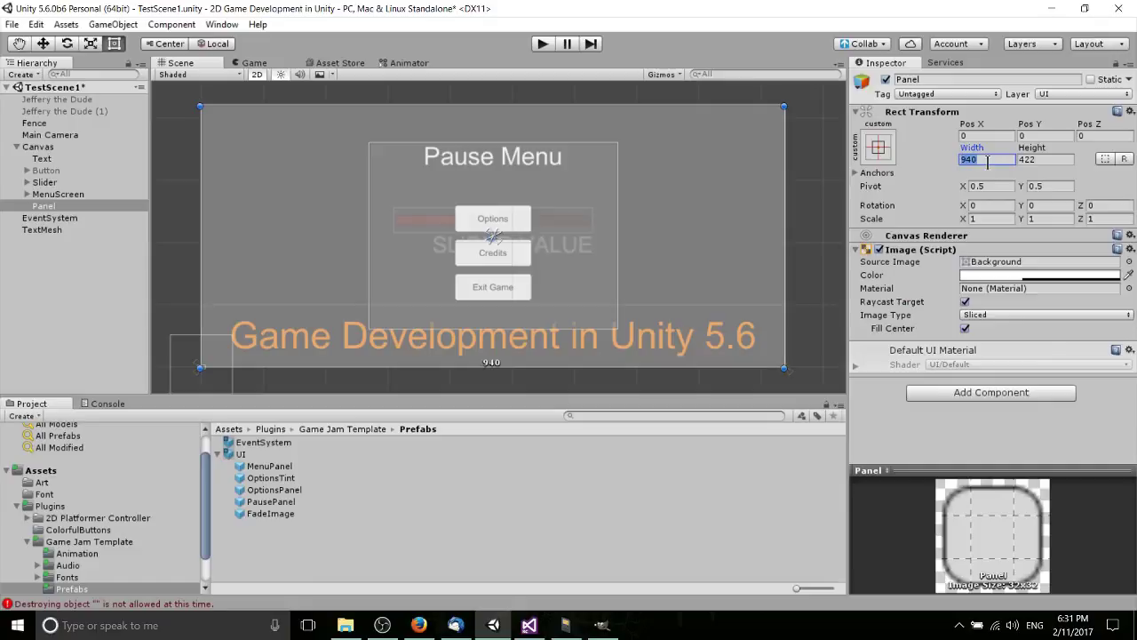
pyautogui.write('300')
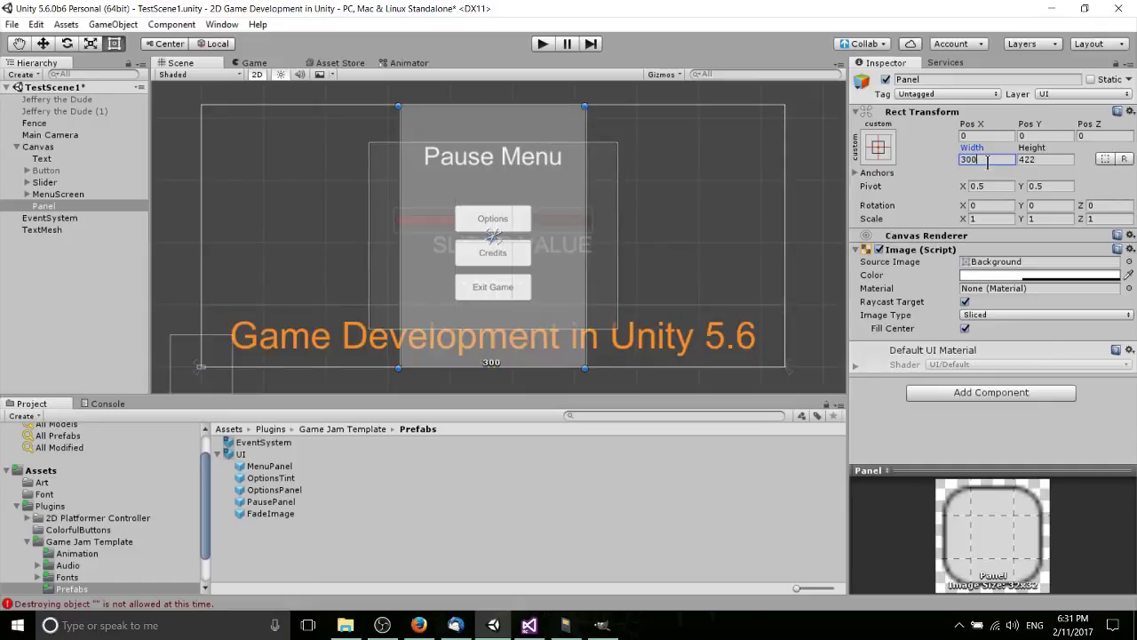
pyautogui.press('Tab')
pyautogui.write('300')
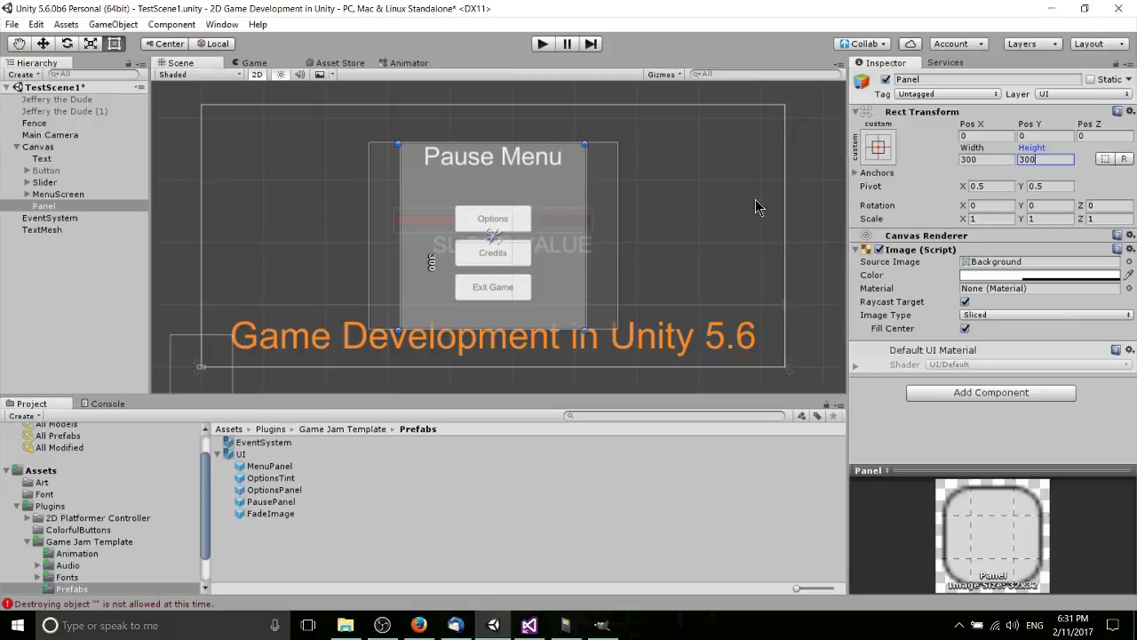
# - Add two UI sliders as children of the new Panel
pyautogui.rightClick(29, 207)
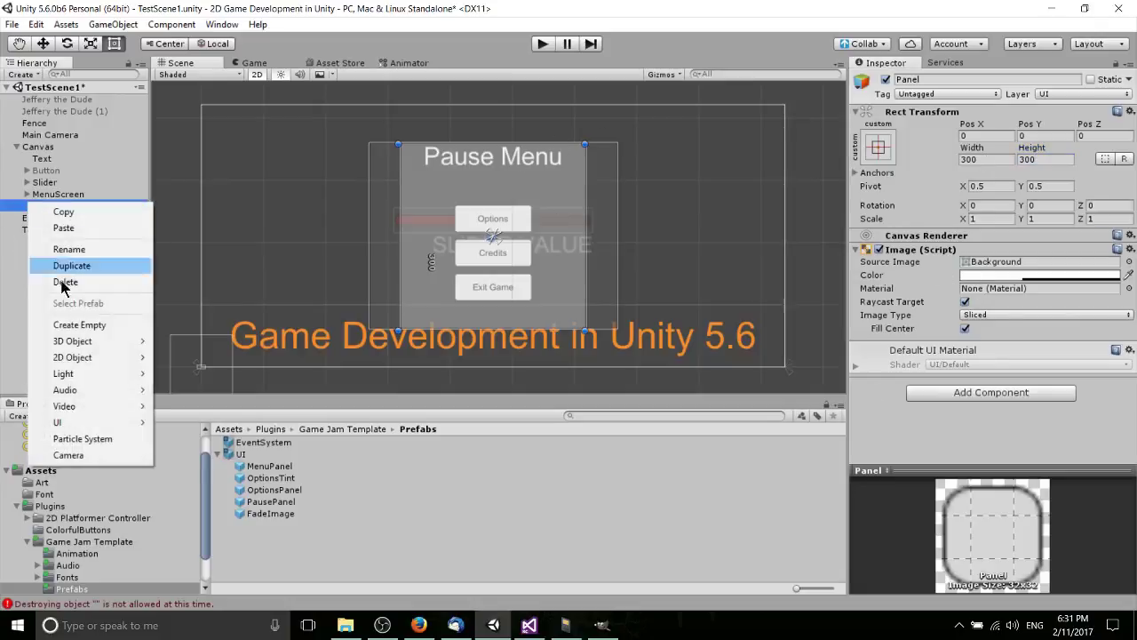
pyautogui.moveTo(85, 422)
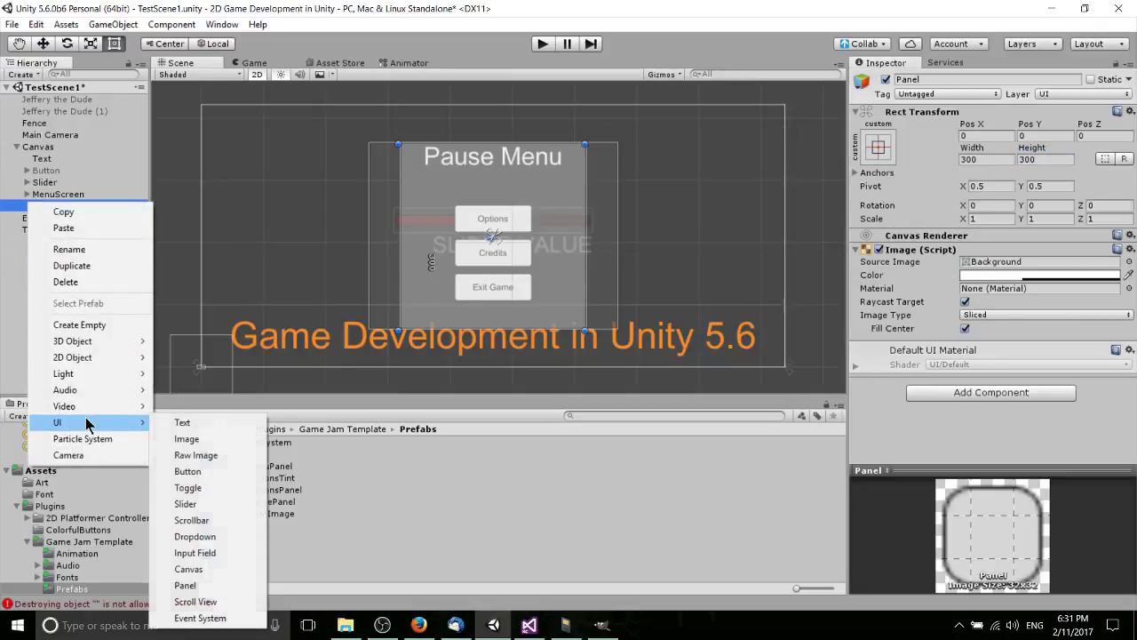
pyautogui.click(211, 505)
pyautogui.click(80, 203)
pyautogui.rightClick(80, 206)
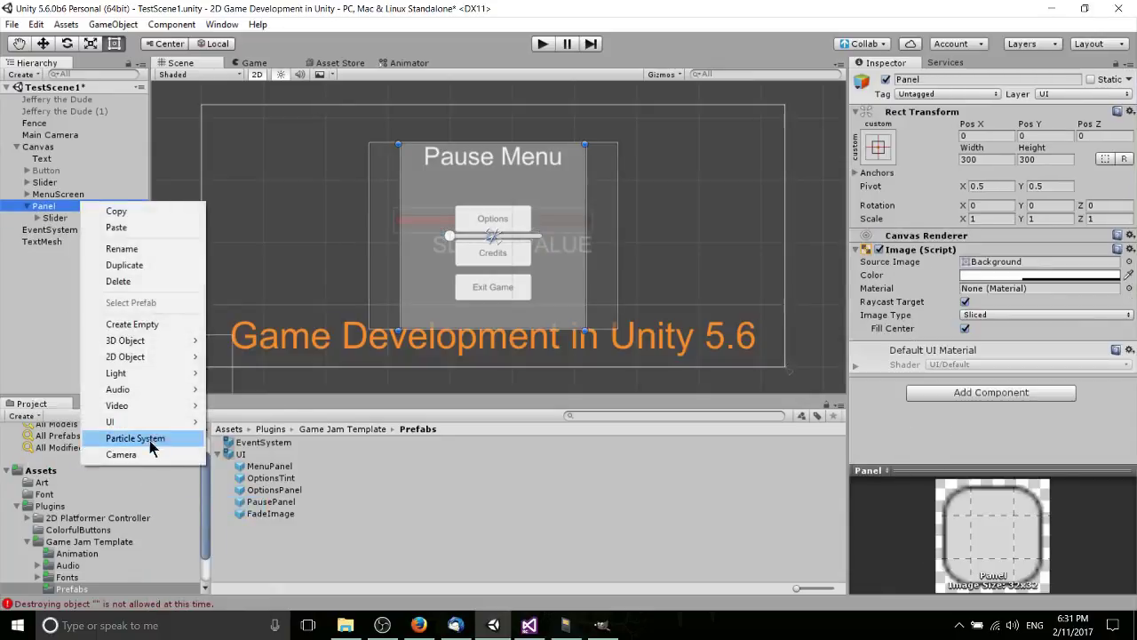
pyautogui.moveTo(165, 423)
pyautogui.click(218, 506)
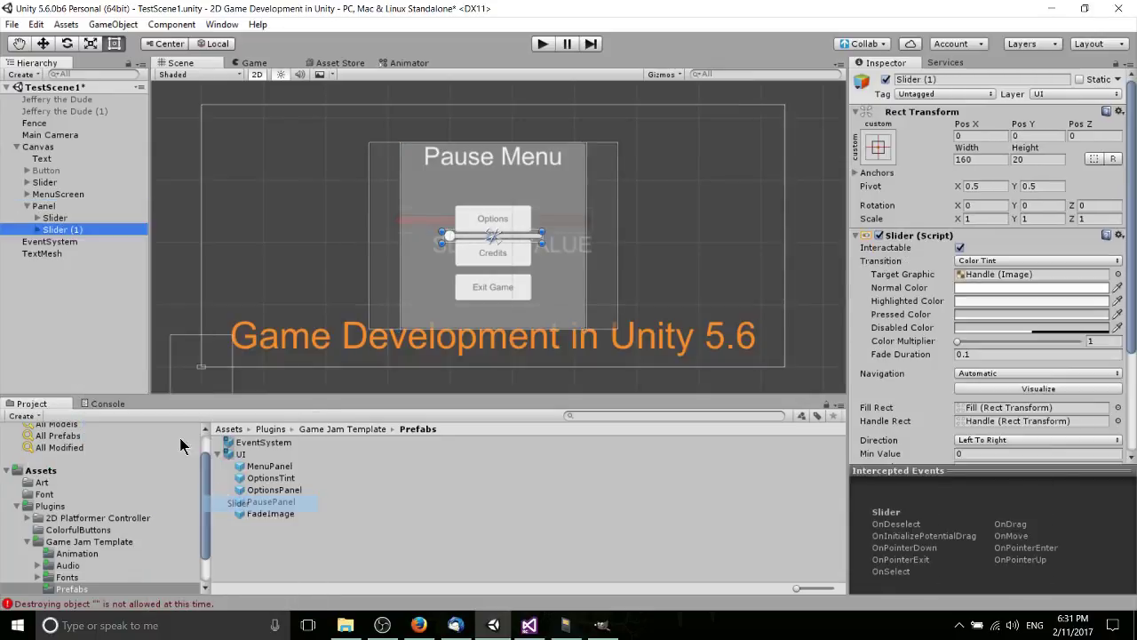
pyautogui.click(62, 219)
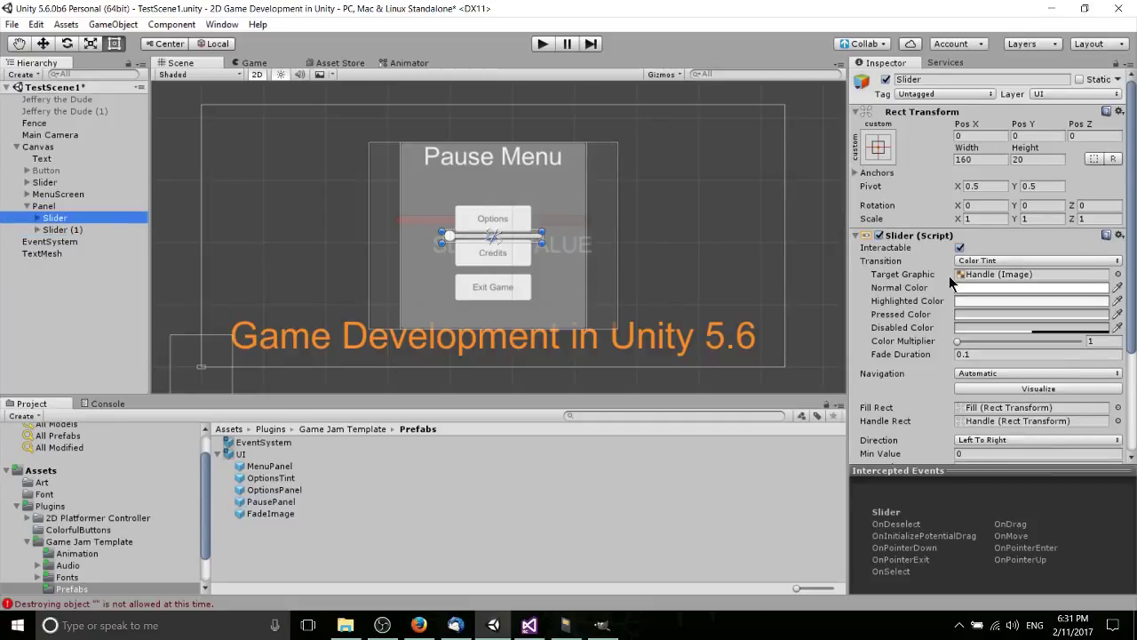
# - Create an empty object under Panel, place it above the two sliders and name it SliderGroup
pyautogui.click(68, 207)
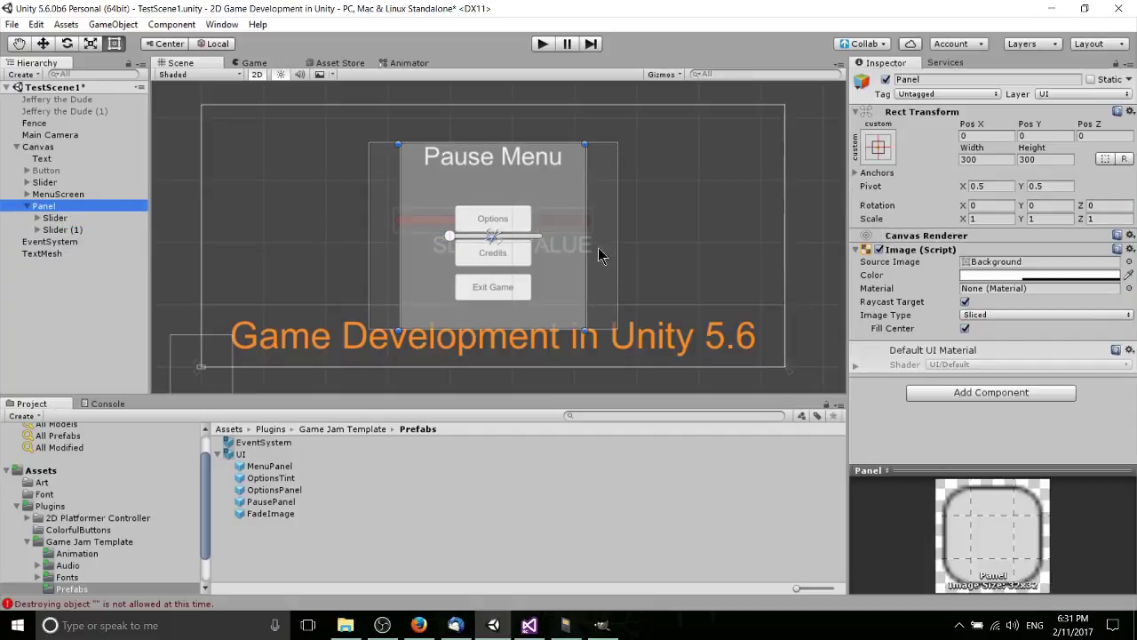
pyautogui.rightClick(77, 210)
pyautogui.moveTo(133, 427)
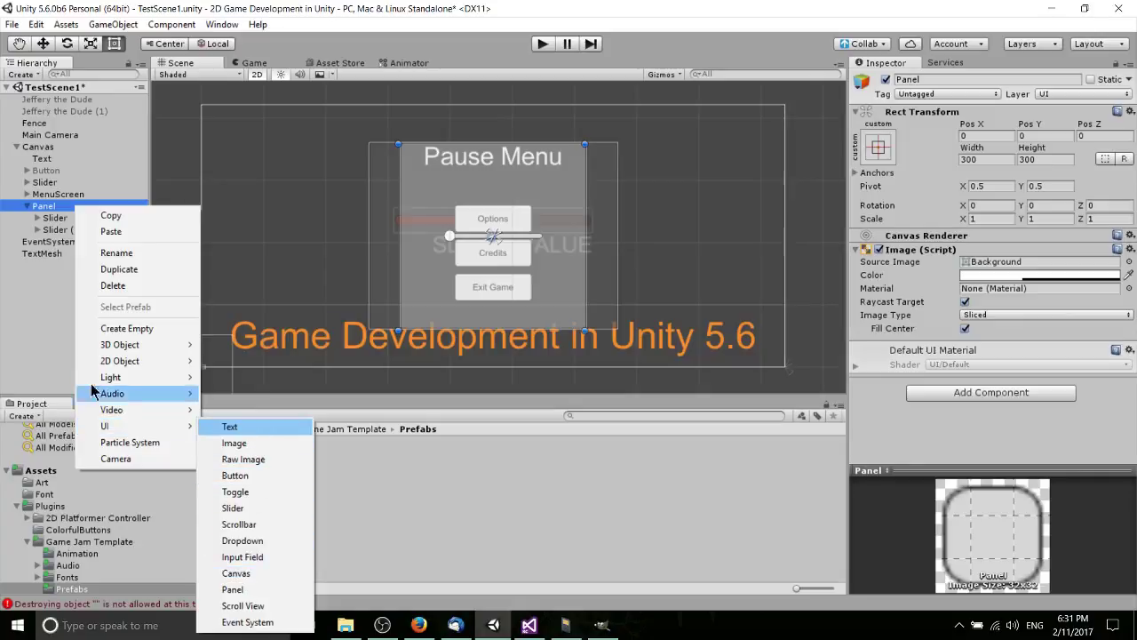
pyautogui.click(126, 328)
pyautogui.moveTo(75, 242); pyautogui.dragTo(84, 220)
pyautogui.write('SliderGroup')
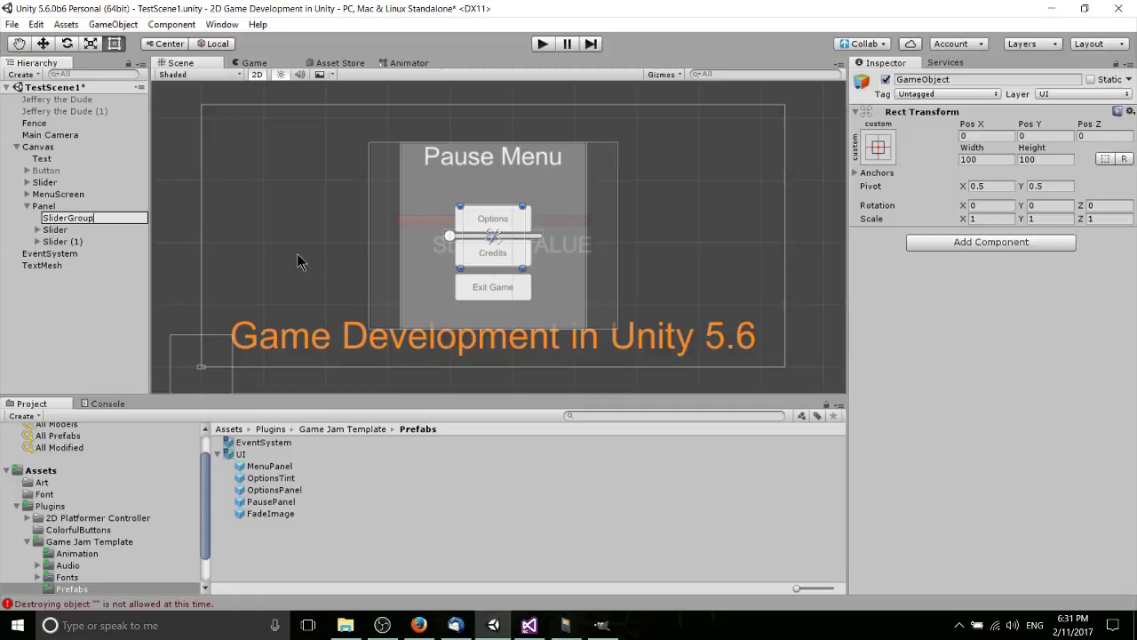
pyautogui.press('Return')
# - Add a Grid Layout Group component to SliderGroup and make both of the Panel's sliders its children
pyautogui.click(985, 243)
pyautogui.write('Gri')
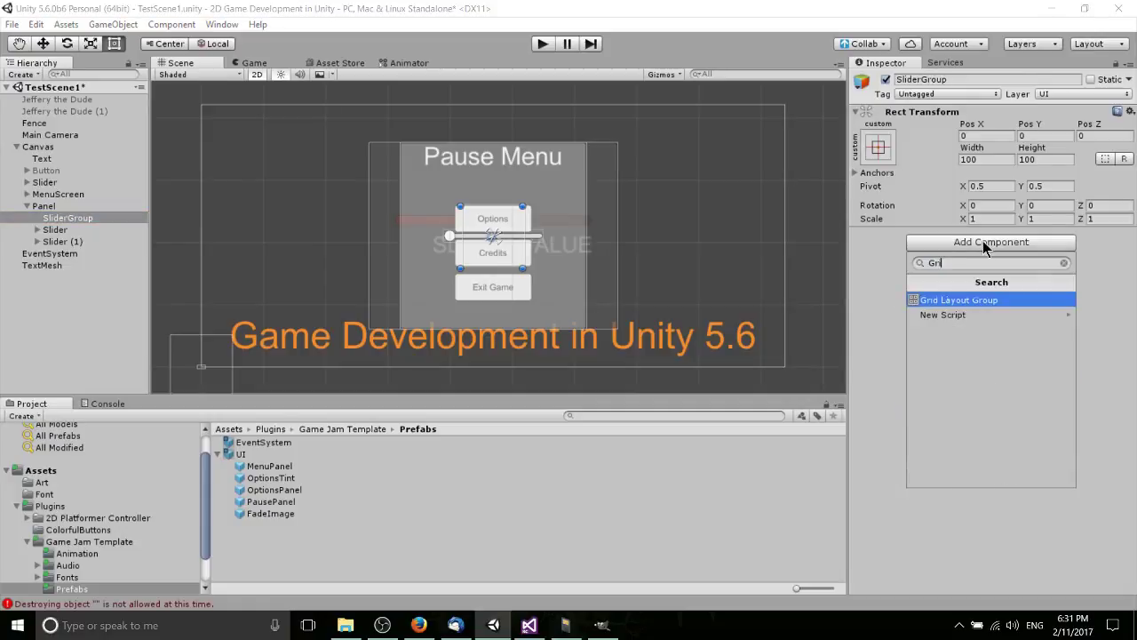
pyautogui.write('dLayout')
pyautogui.press('Return')
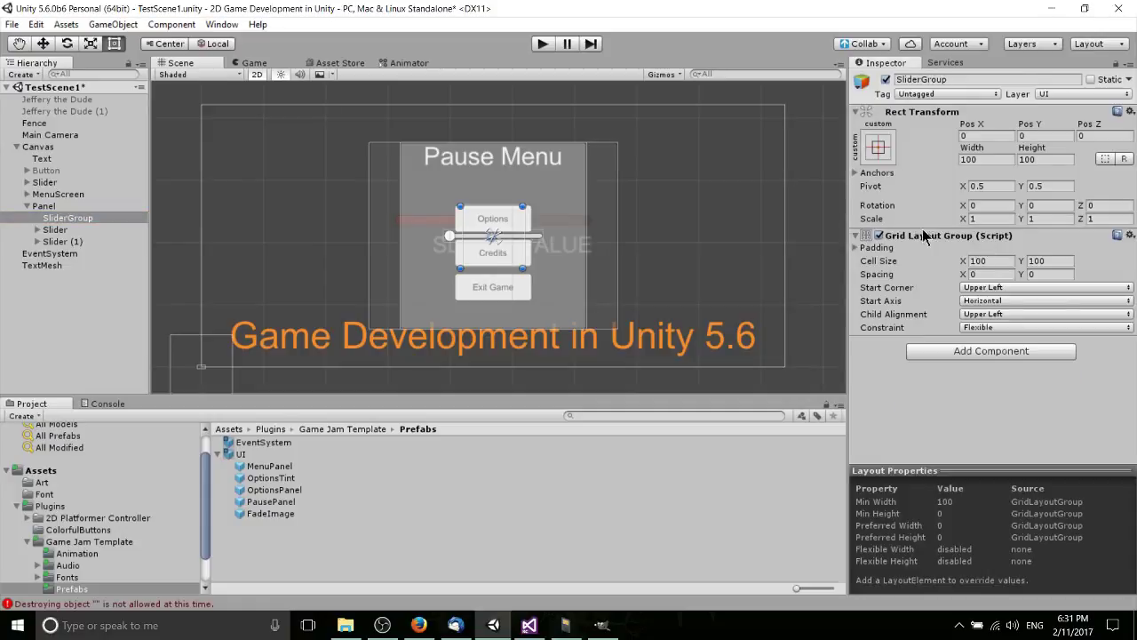
pyautogui.moveTo(76, 231); pyautogui.dragTo(91, 217)
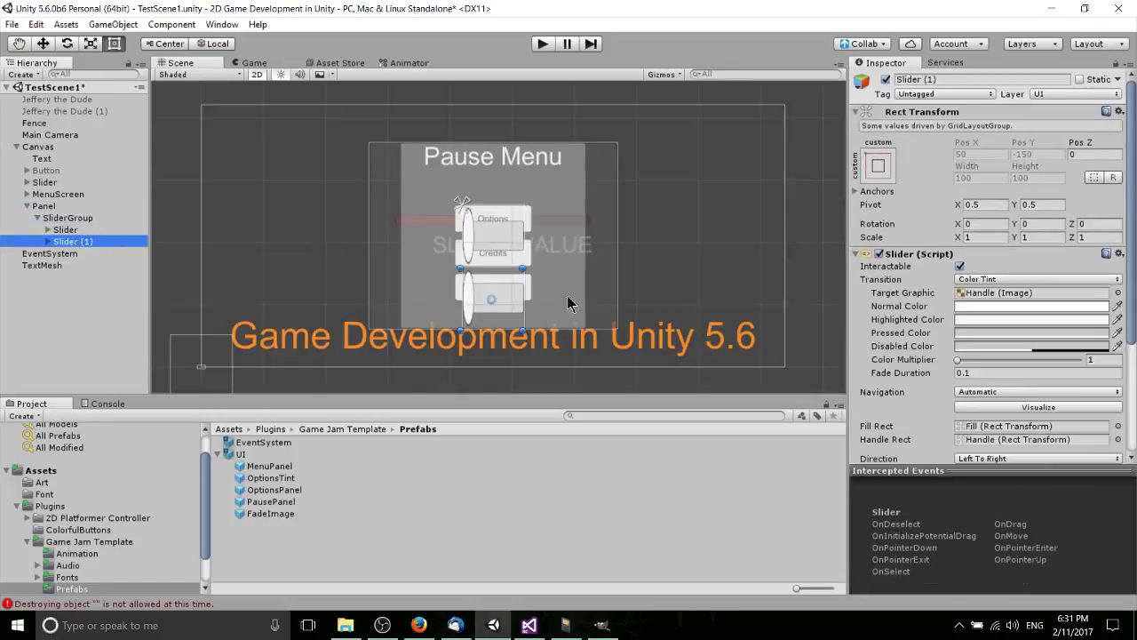
pyautogui.click(68, 220)
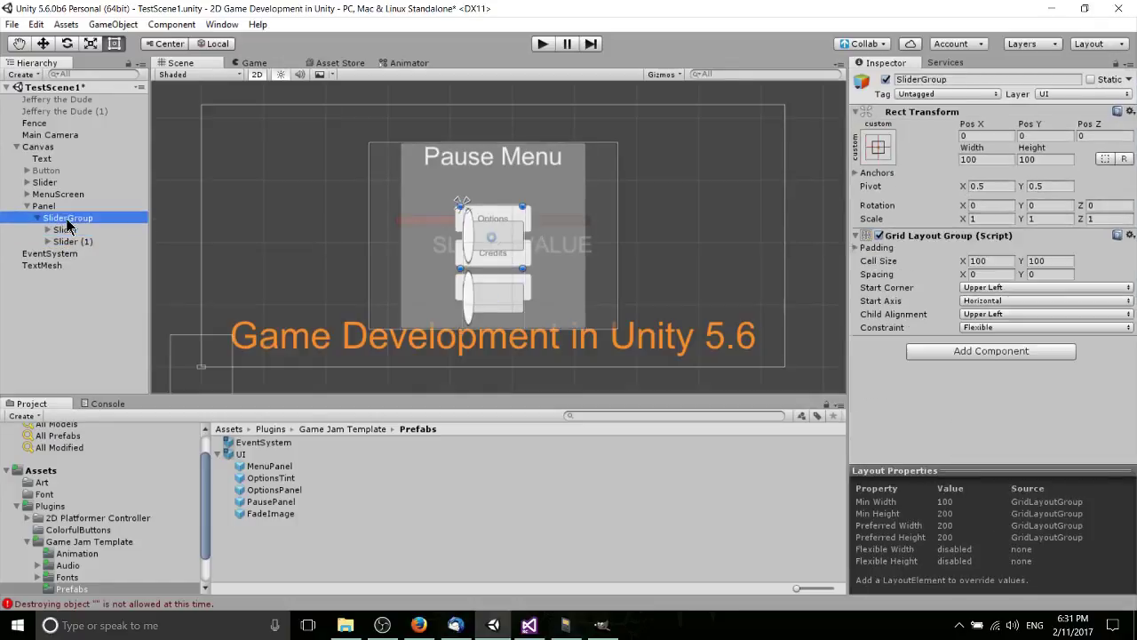
# - Set the Grid Layout Group cell size of SliderGroup to 200 by 30
pyautogui.click(997, 261)
pyautogui.write('200')
pyautogui.press('Tab')
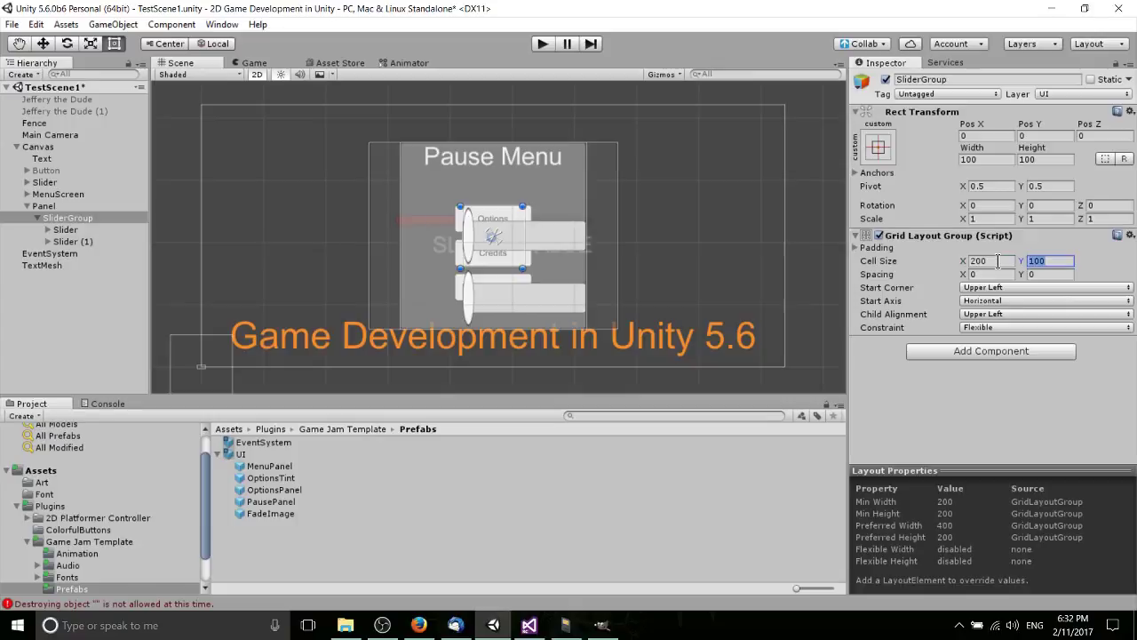
pyautogui.write('30')
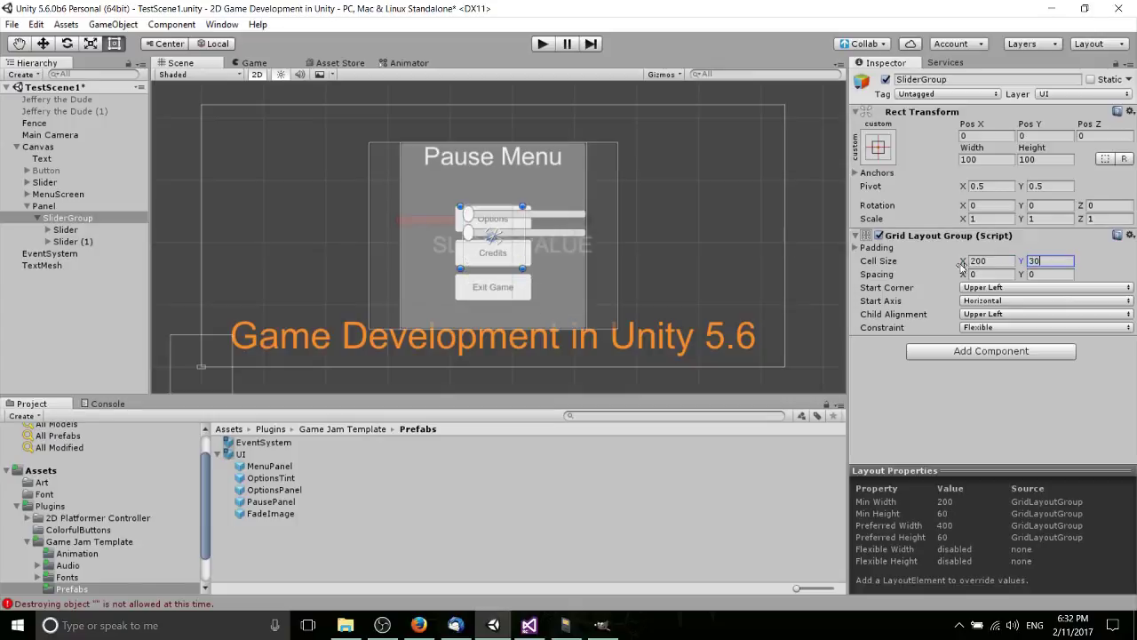
# - Set the child alignment of SliderGroup's grid layout to Upper Center
pyautogui.click(1017, 314)
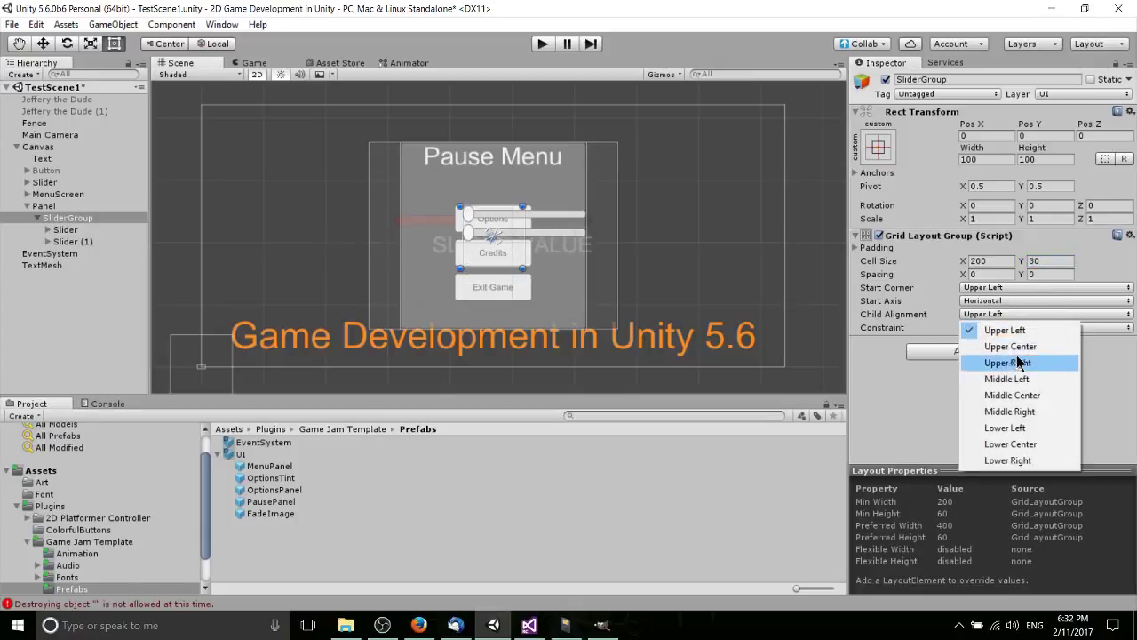
pyautogui.click(1010, 347)
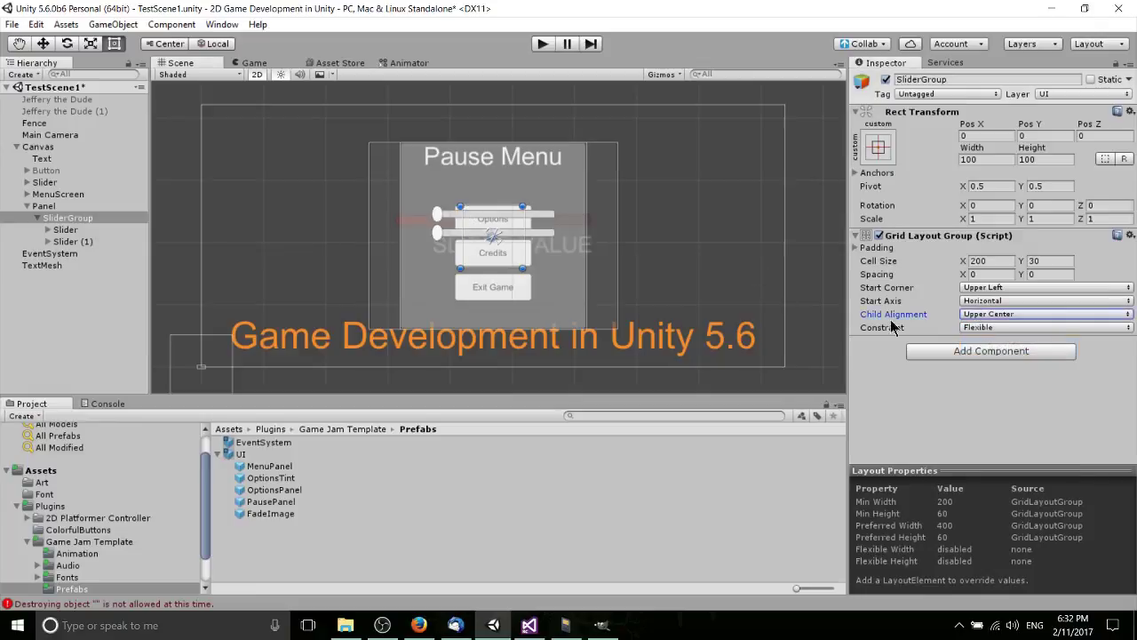
pyautogui.click(991, 314)
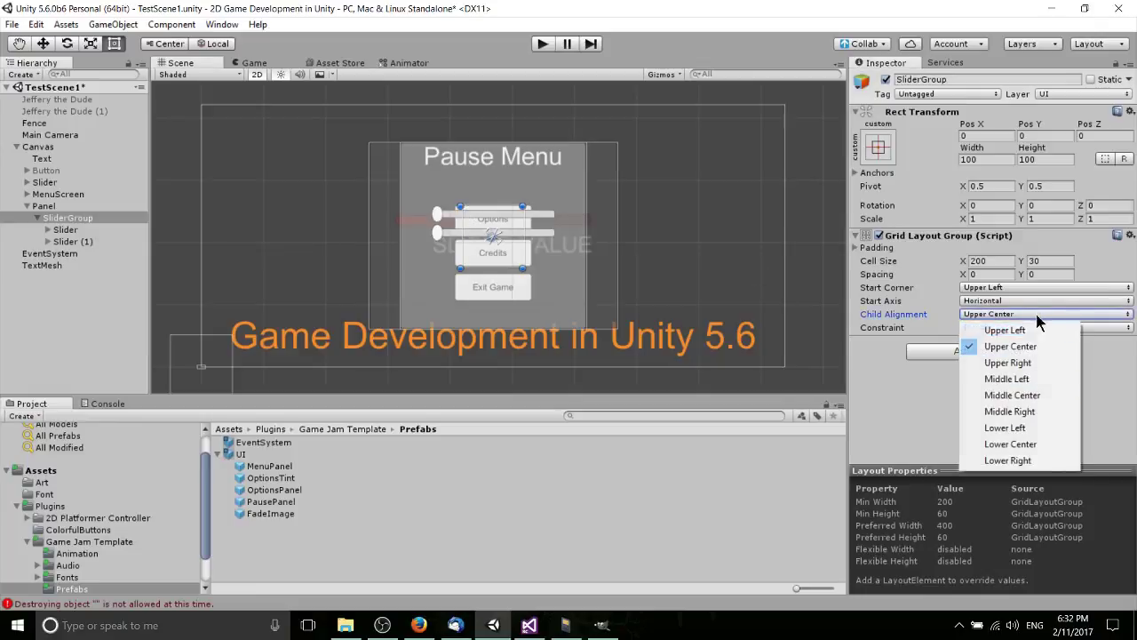
pyautogui.click(911, 405)
# - Add a UI Text object as a child of the first Slider in SliderGroup
pyautogui.click(489, 215)
pyautogui.scroll(4, 488, 214)
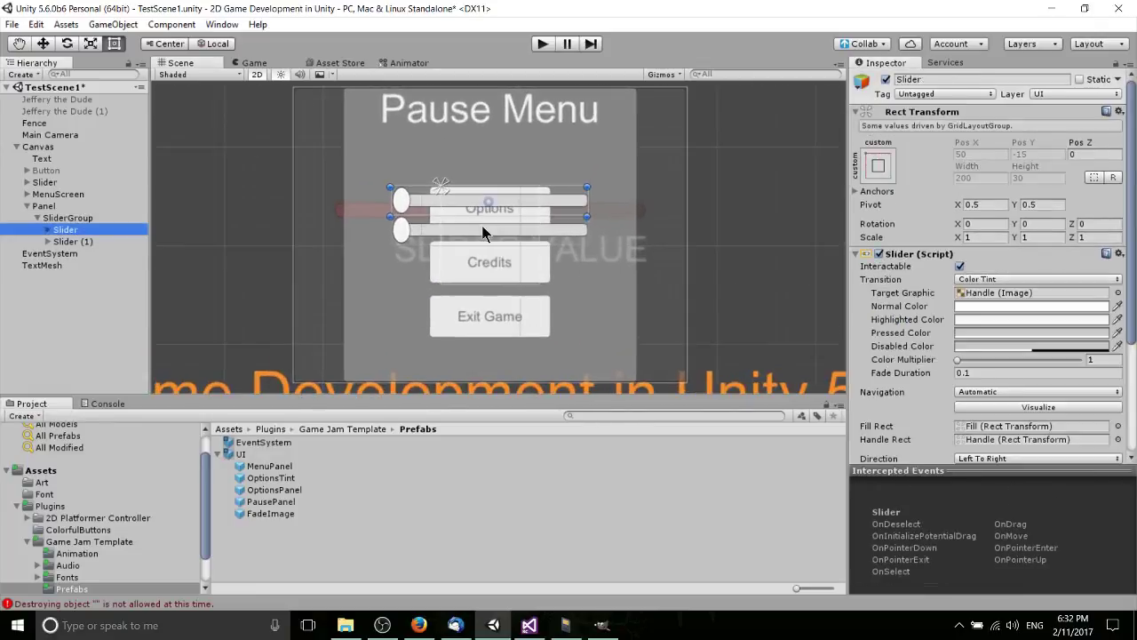
pyautogui.scroll(-2, 506, 213)
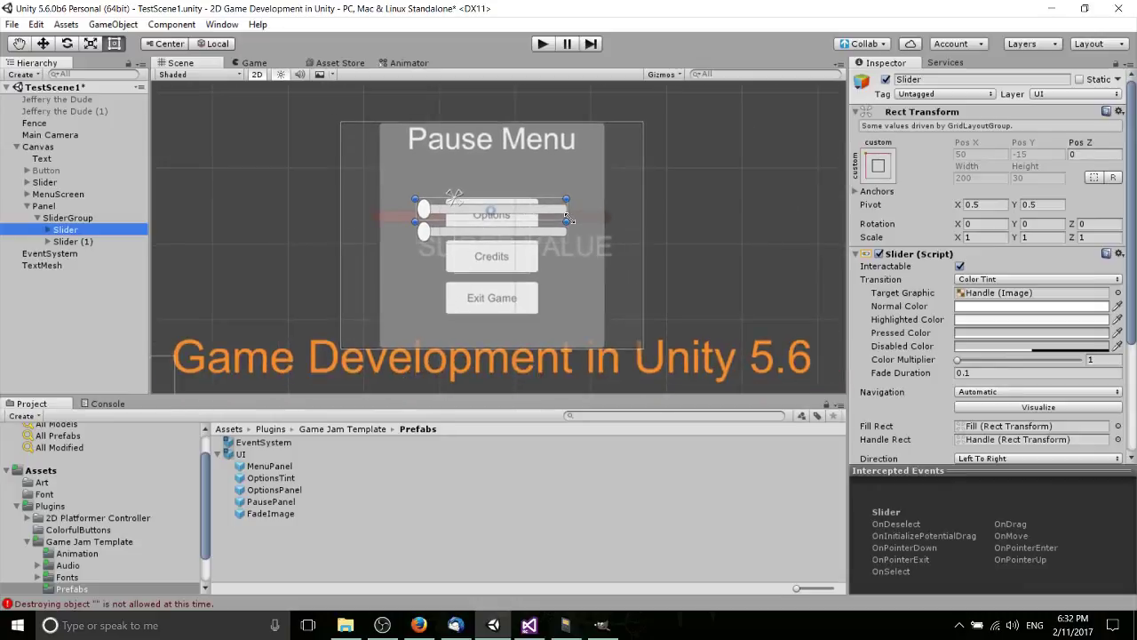
pyautogui.click(49, 230)
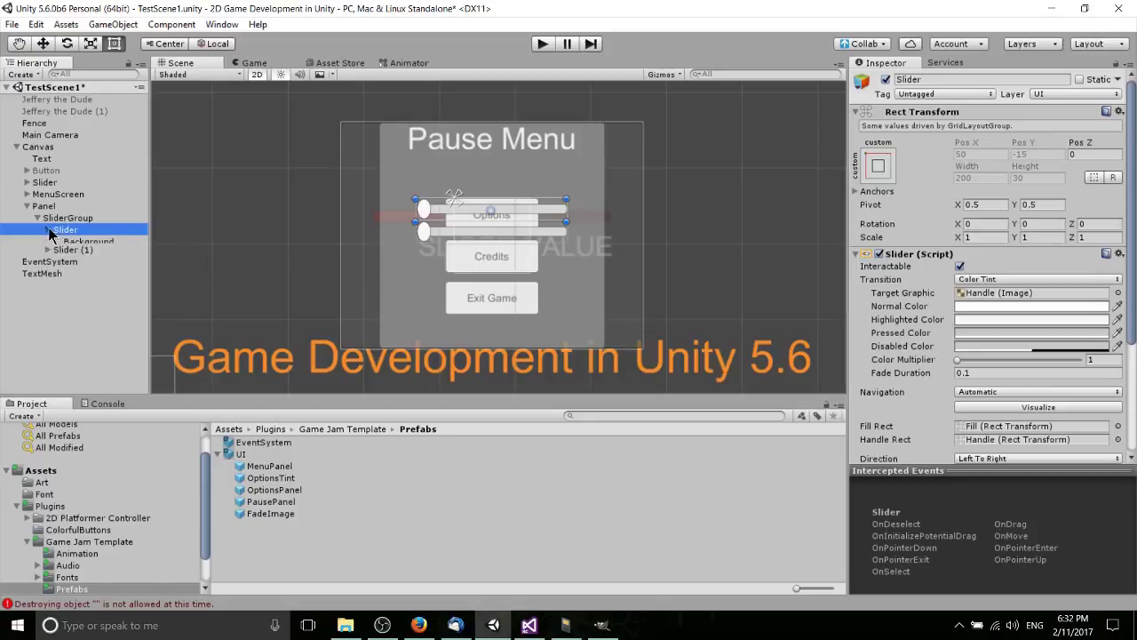
pyautogui.rightClick(60, 236)
pyautogui.moveTo(156, 450)
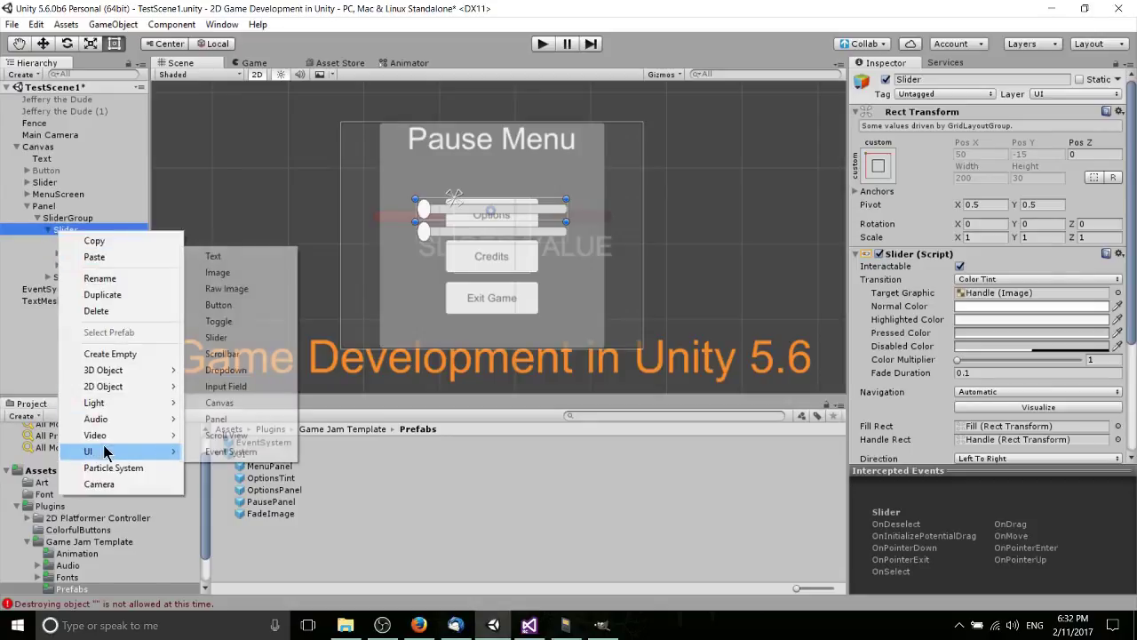
pyautogui.click(218, 258)
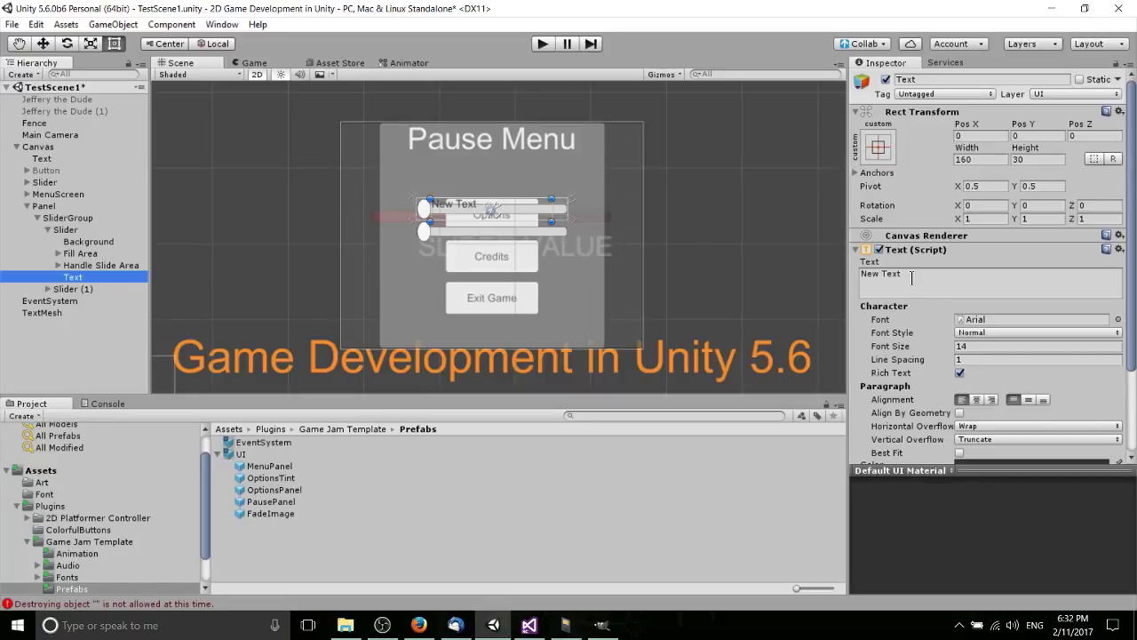
# - Replace the new text's content with "Sound Volume: 0 / 100"
pyautogui.click(912, 278)
pyautogui.press('BackSpace')
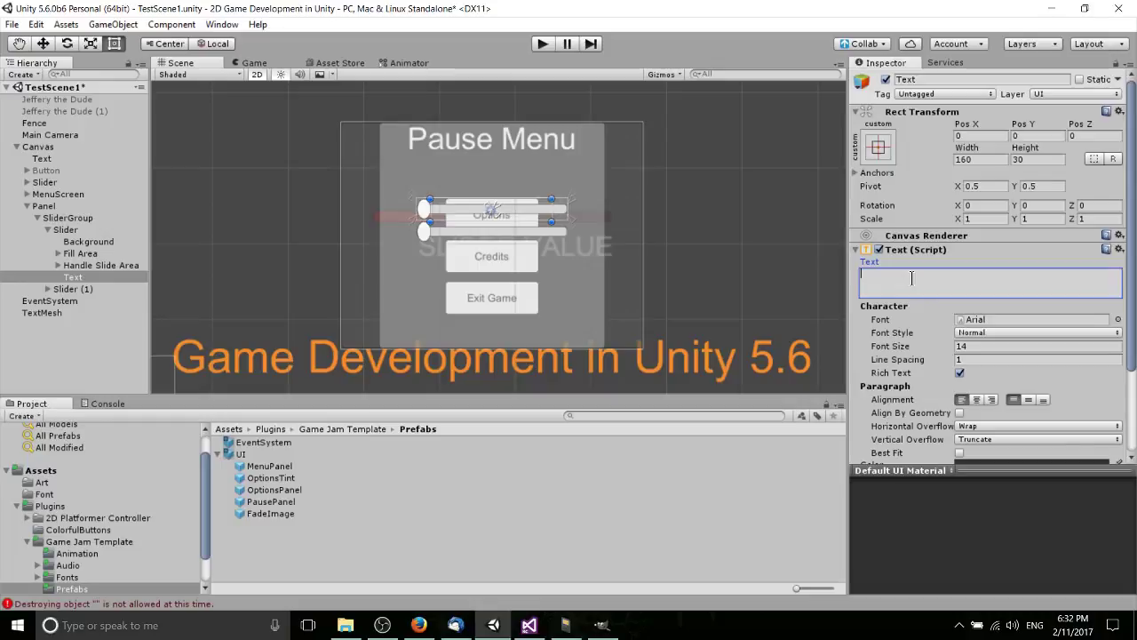
pyautogui.write('Sound Volume: 0 / 100')
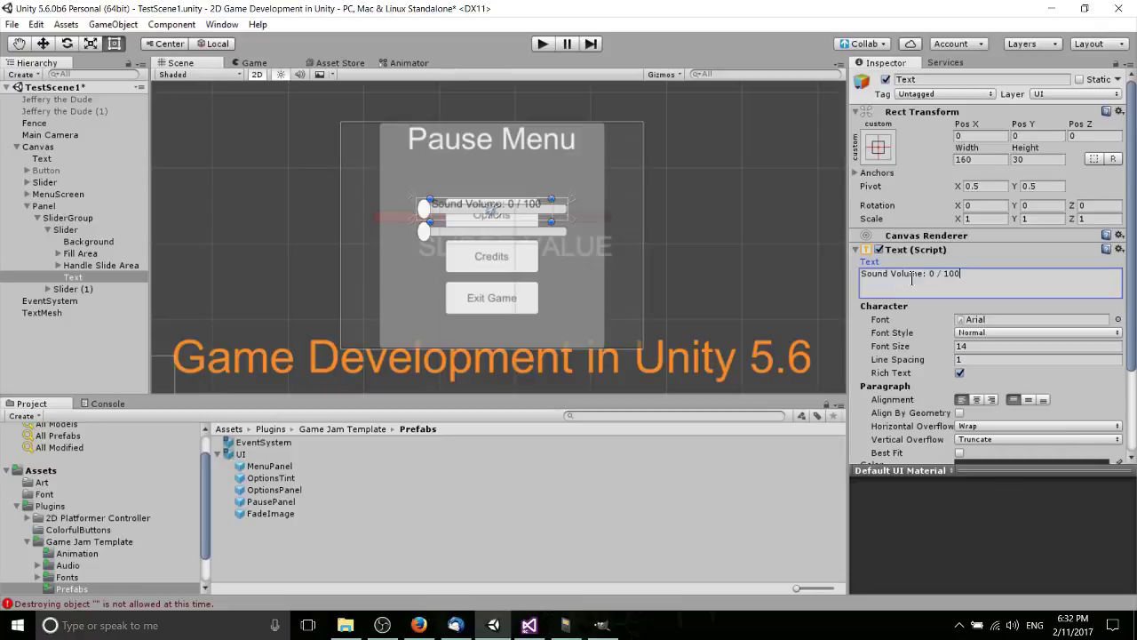
pyautogui.scroll(-2, 917, 318)
pyautogui.scroll(-2, 892, 313)
# - Set the vertical spacing of SliderGroup's grid layout to 20
pyautogui.click(75, 229)
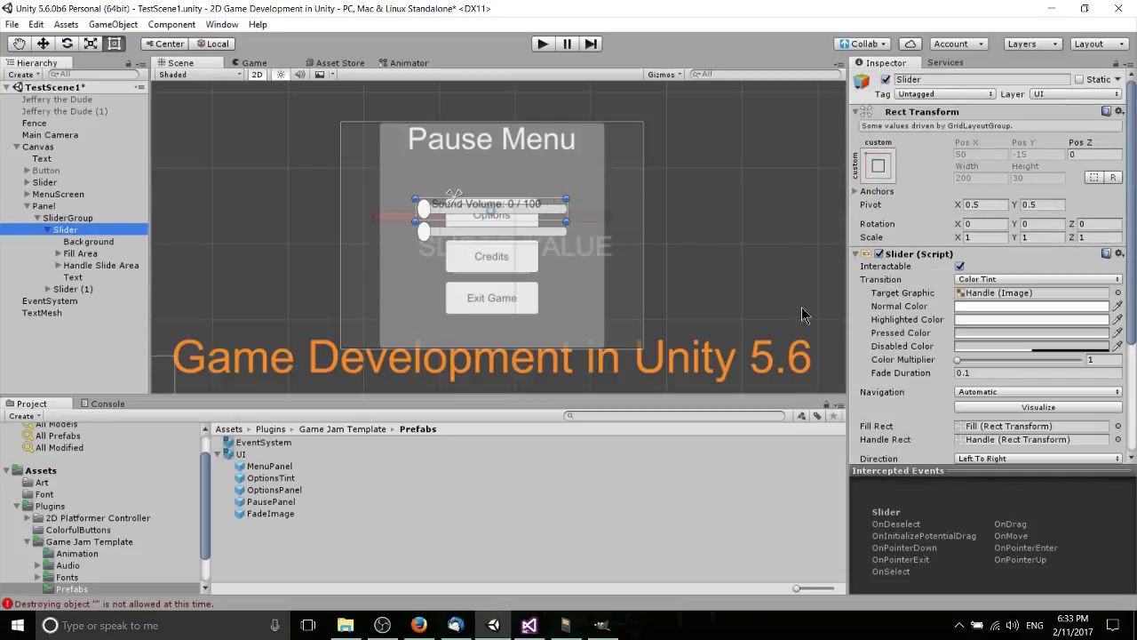
pyautogui.click(89, 217)
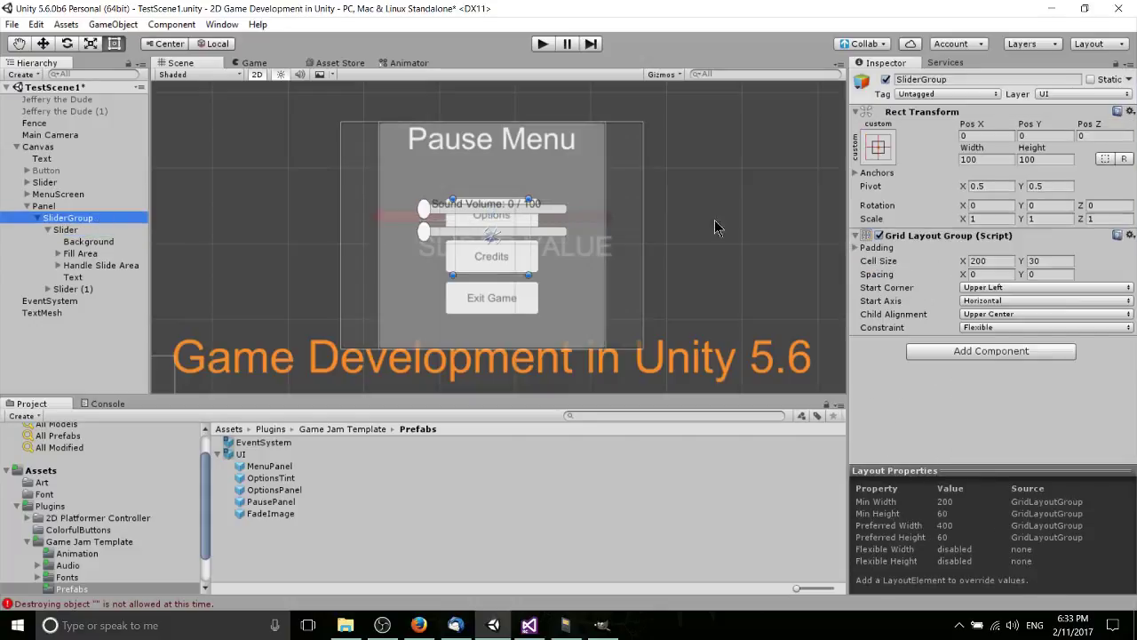
pyautogui.click(994, 276)
pyautogui.press('Tab')
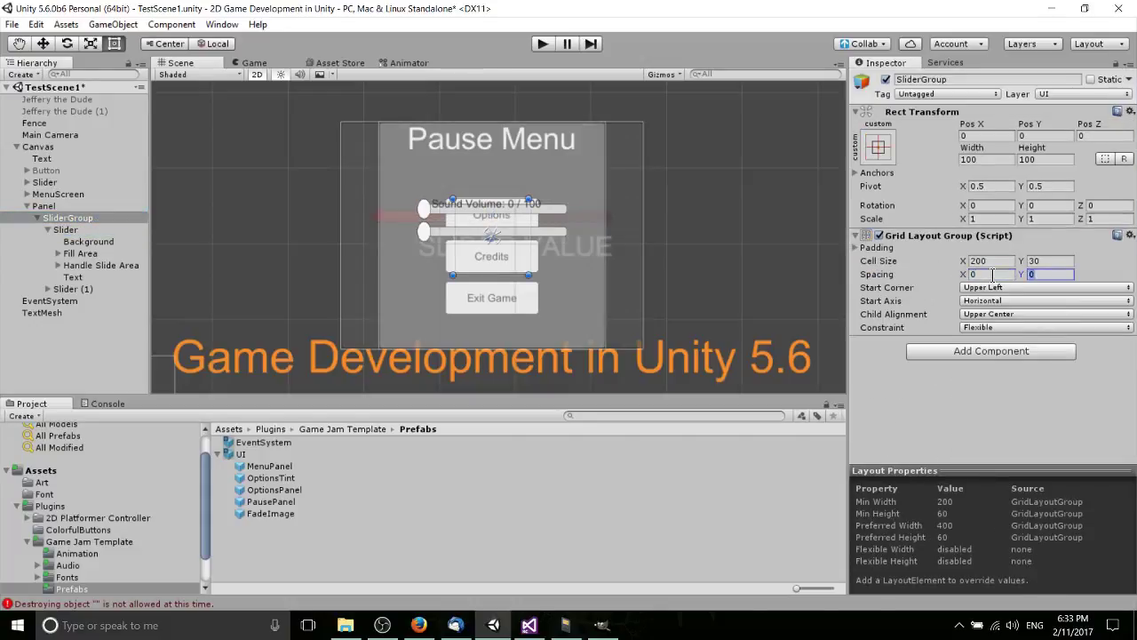
pyautogui.write('20')
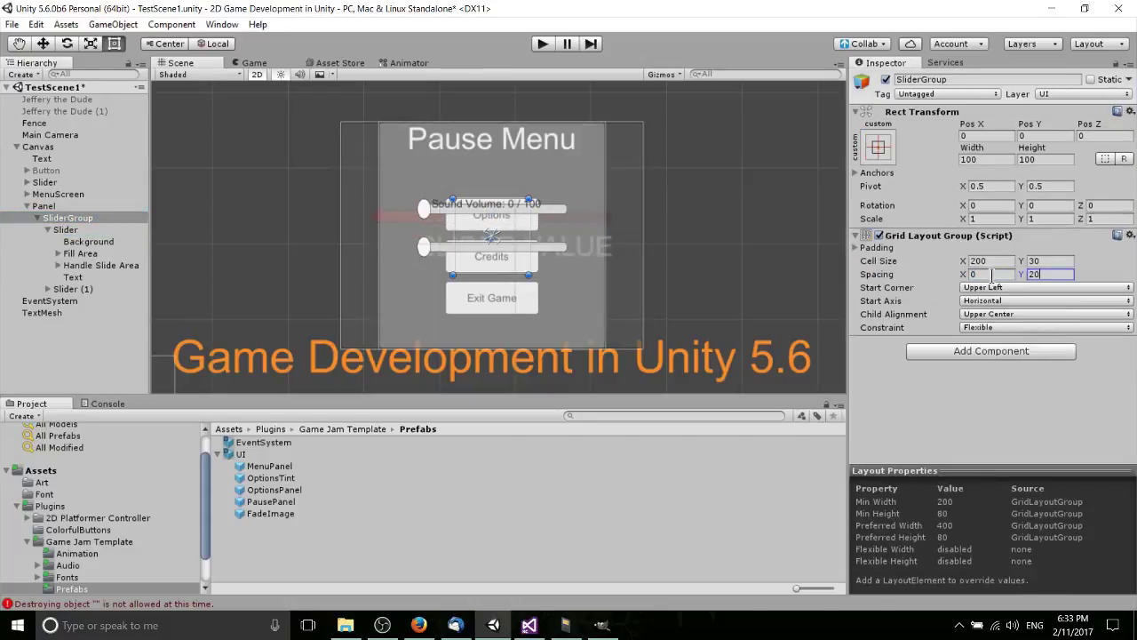
# - Anchor the Sound Volume text to the bottom right of its slider, setting its pivot and position as well
pyautogui.click(477, 214)
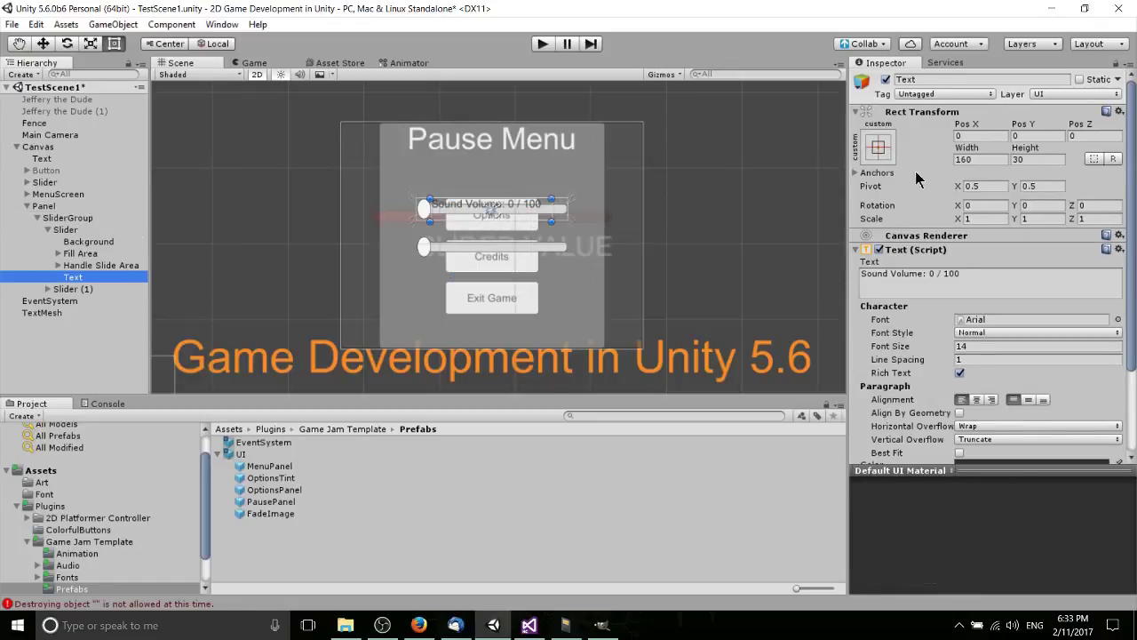
pyautogui.click(879, 148)
pyautogui.press('alt')
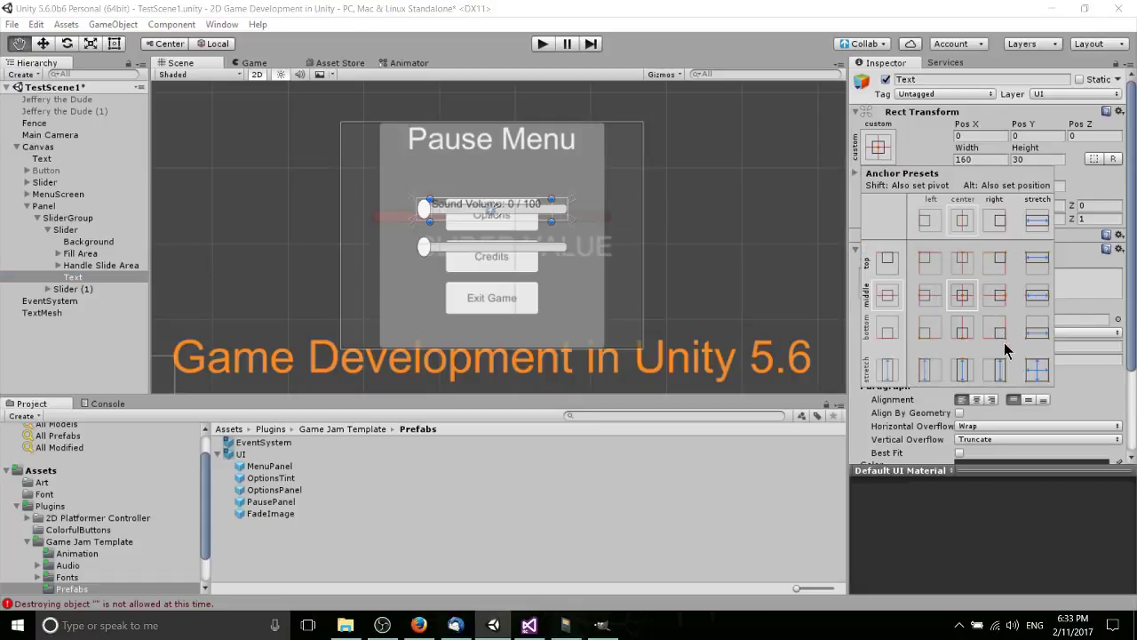
pyautogui.keyDown('alt'); pyautogui.click(1003, 328); pyautogui.keyUp('alt')
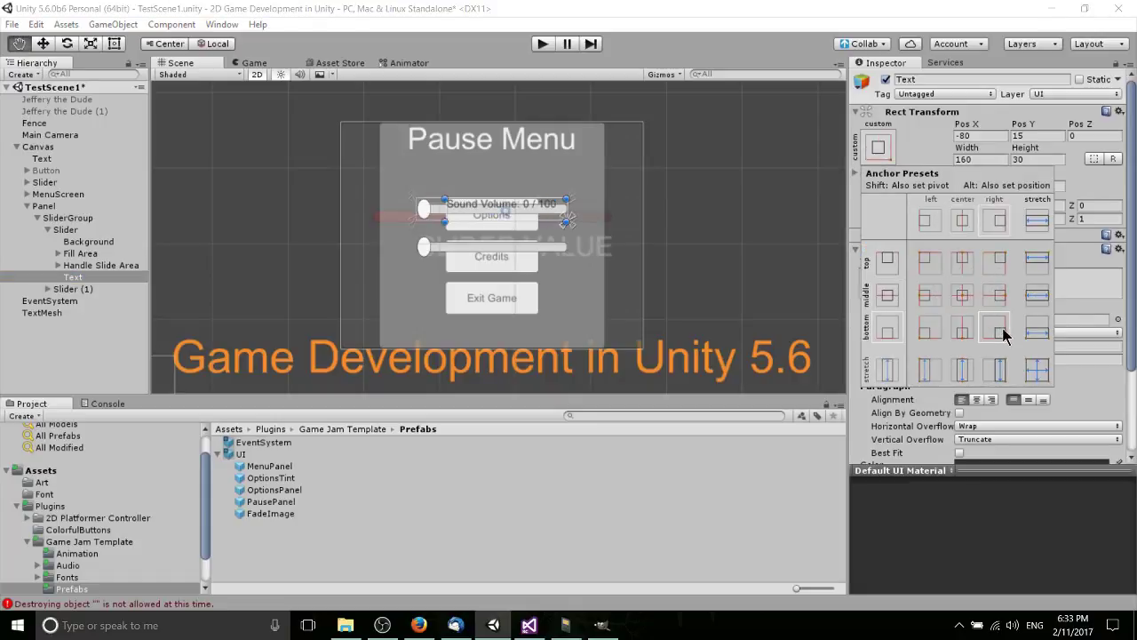
pyautogui.keyDown('alt'); pyautogui.keyDown('shift'); pyautogui.click(997, 331); pyautogui.keyUp('shift'); pyautogui.keyUp('alt')
# - Set the Sound Volume text's Pos Y to -25
pyautogui.click(1022, 139)
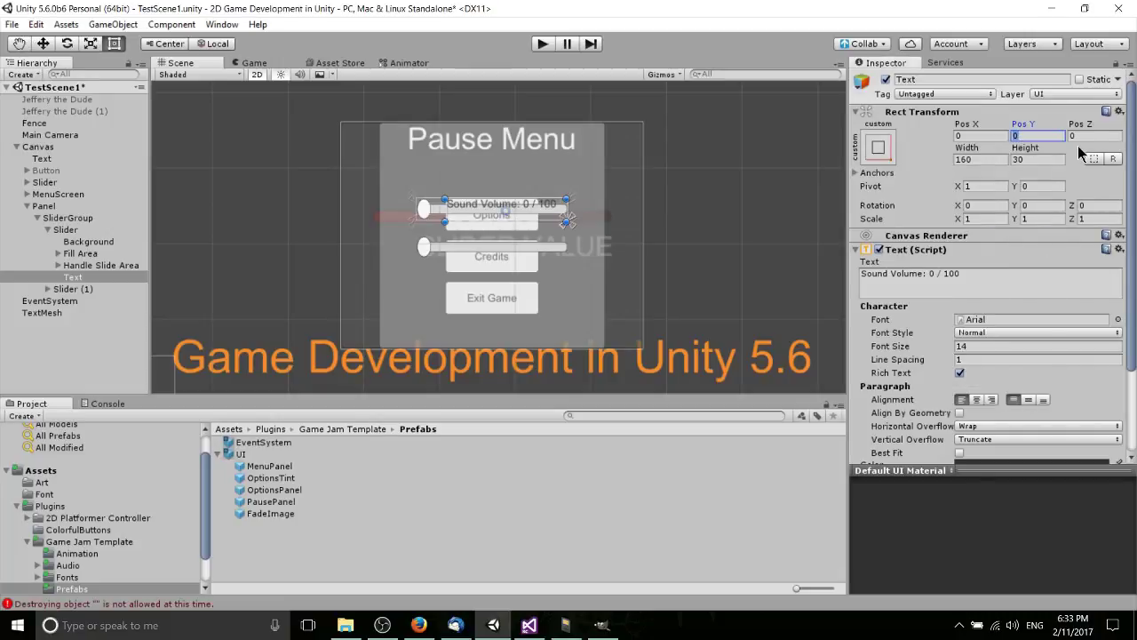
pyautogui.write('-20')
pyautogui.press('BackSpace')
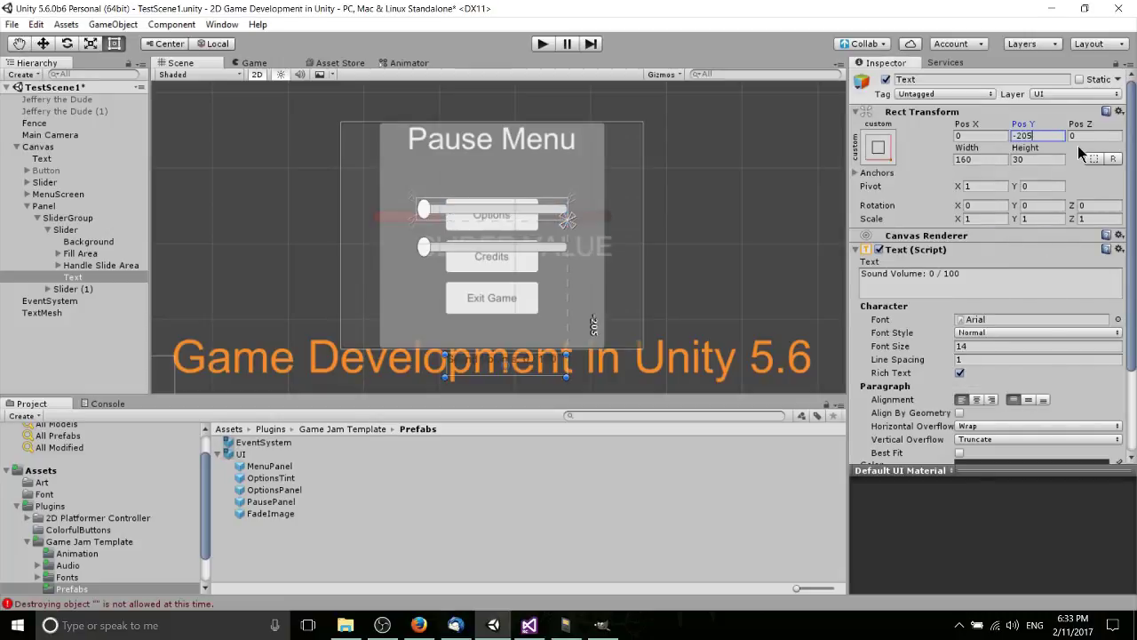
pyautogui.write('5')
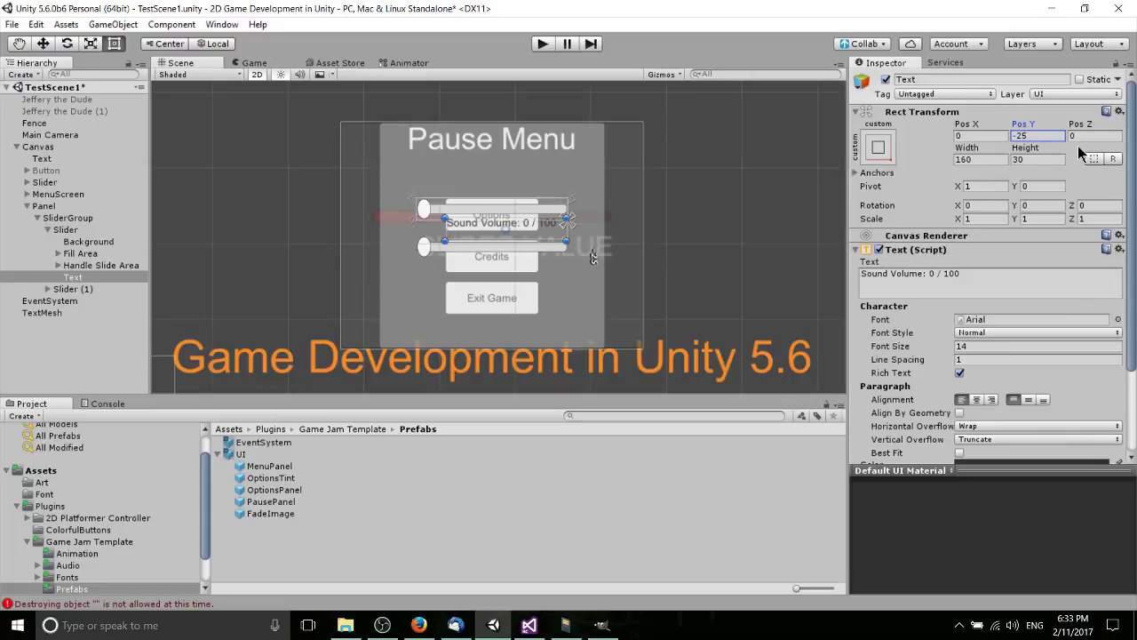
# - Copy the Sound Volume text and make the pasted copy a child of Slider (1)
pyautogui.rightClick(92, 276)
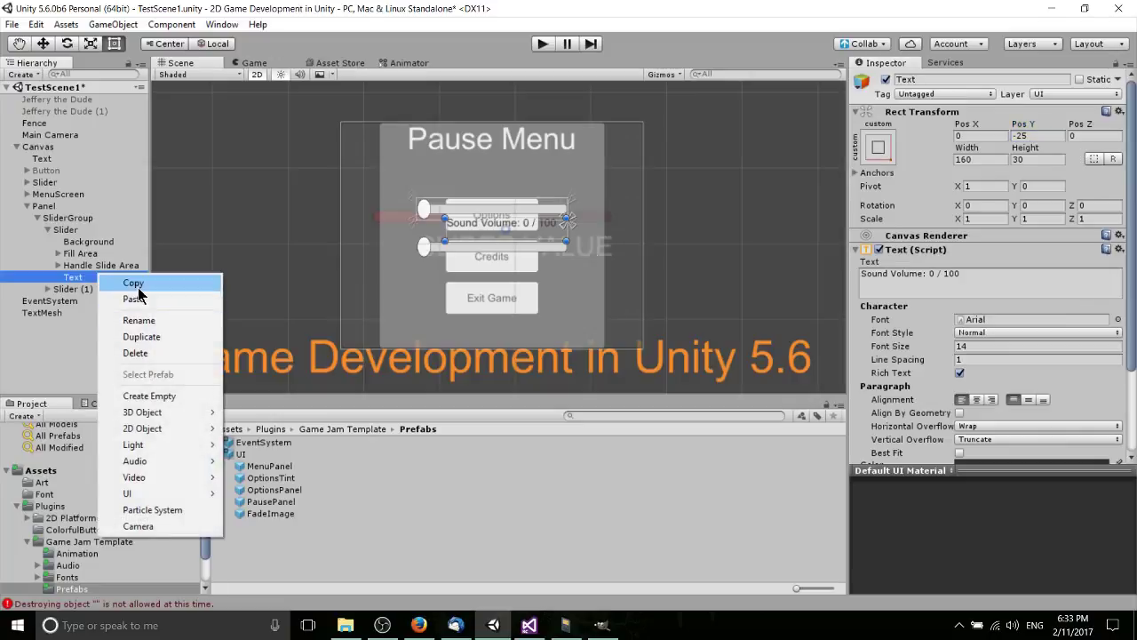
pyautogui.click(125, 281)
pyautogui.click(47, 288)
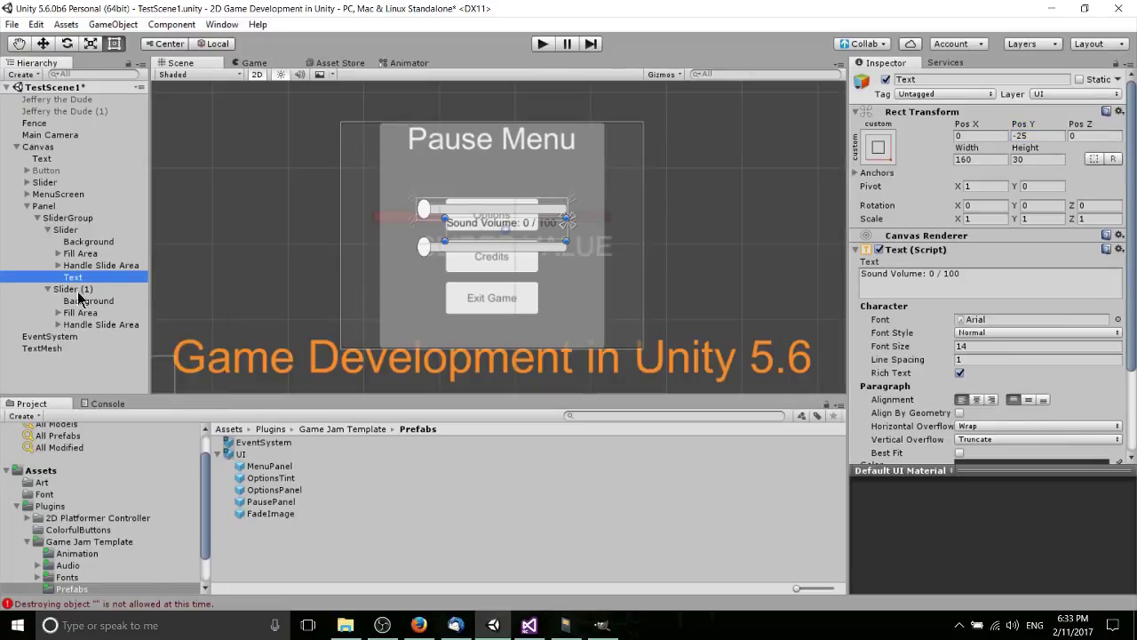
pyautogui.rightClick(81, 289)
pyautogui.click(116, 316)
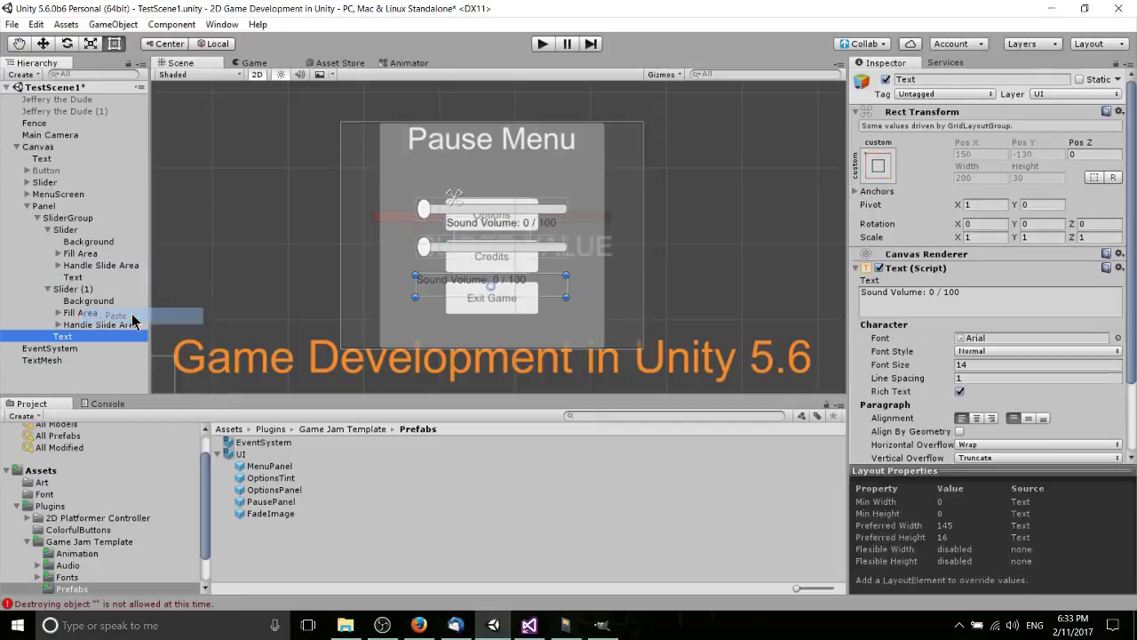
pyautogui.moveTo(86, 334); pyautogui.dragTo(80, 288)
# - Anchor the copied text to the bottom right of Slider (1), including its pivot and position
pyautogui.scroll(1, 591, 328)
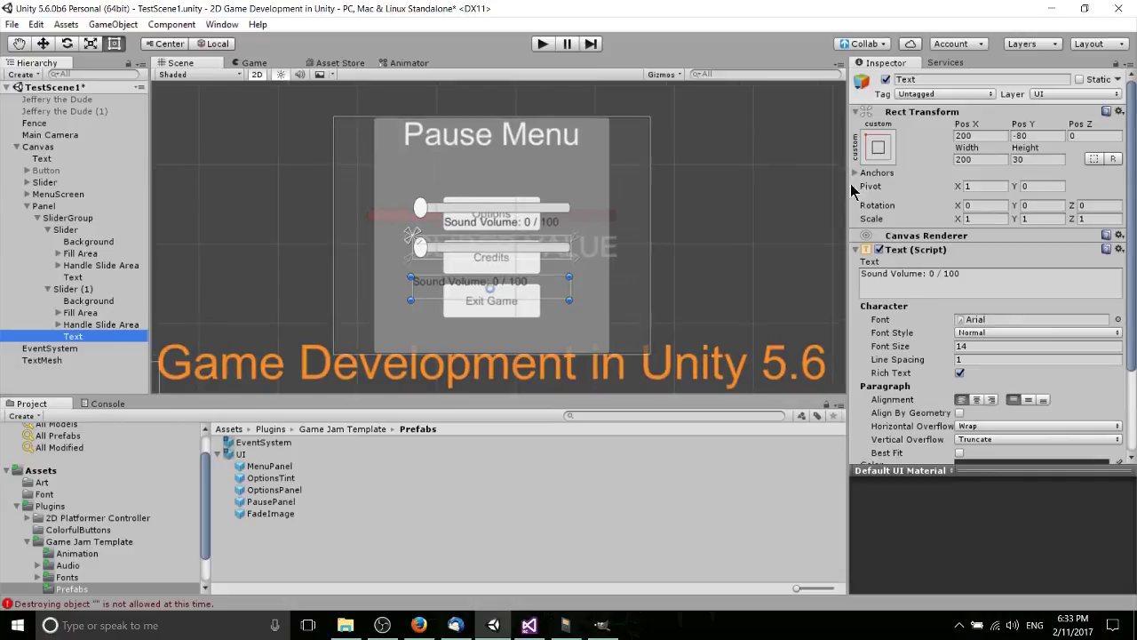
pyautogui.click(878, 148)
pyautogui.keyDown('alt'); pyautogui.keyDown('shift'); pyautogui.click(997, 328); pyautogui.keyUp('shift'); pyautogui.keyUp('alt')
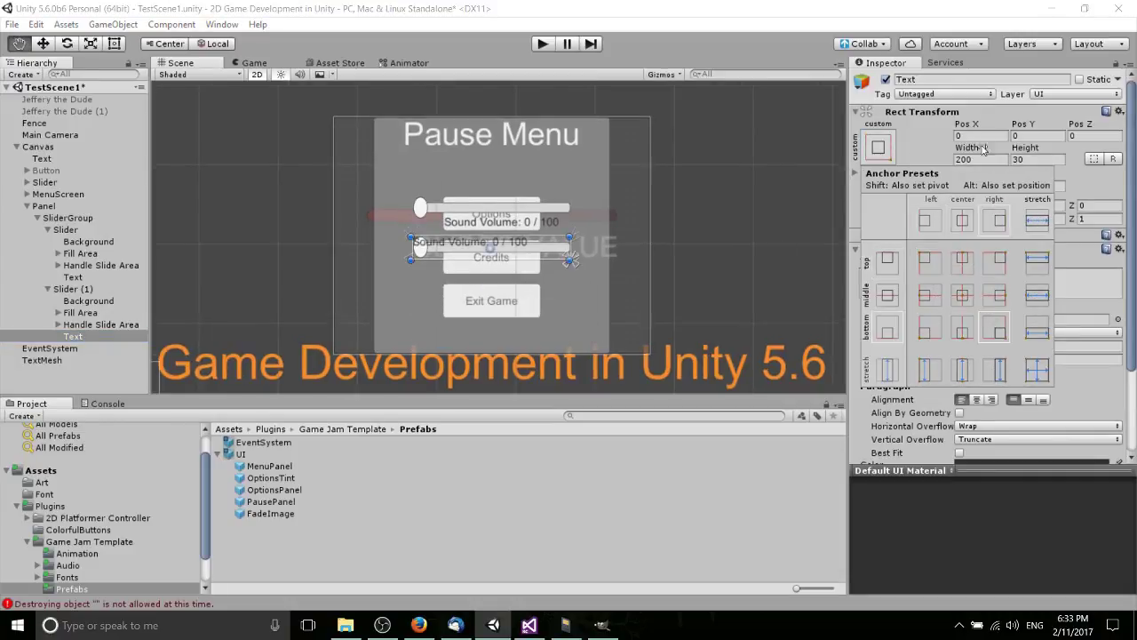
pyautogui.click(1036, 135)
# - Copy the Rect Transform values of the first slider's text onto the text under Slider (1)
pyautogui.click(80, 277)
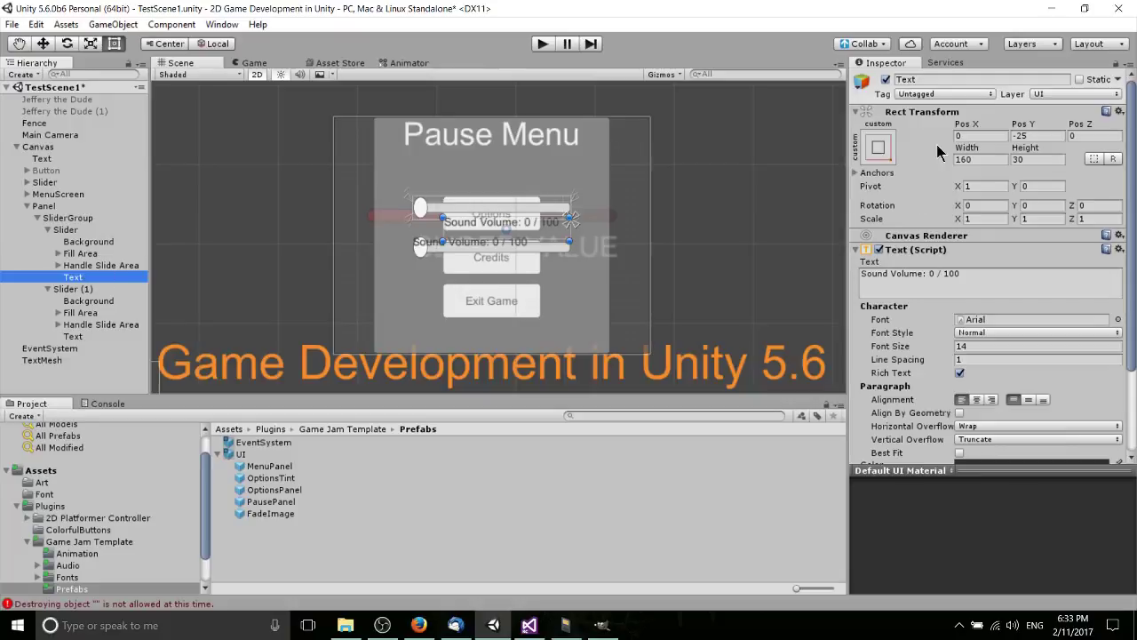
pyautogui.click(1119, 111)
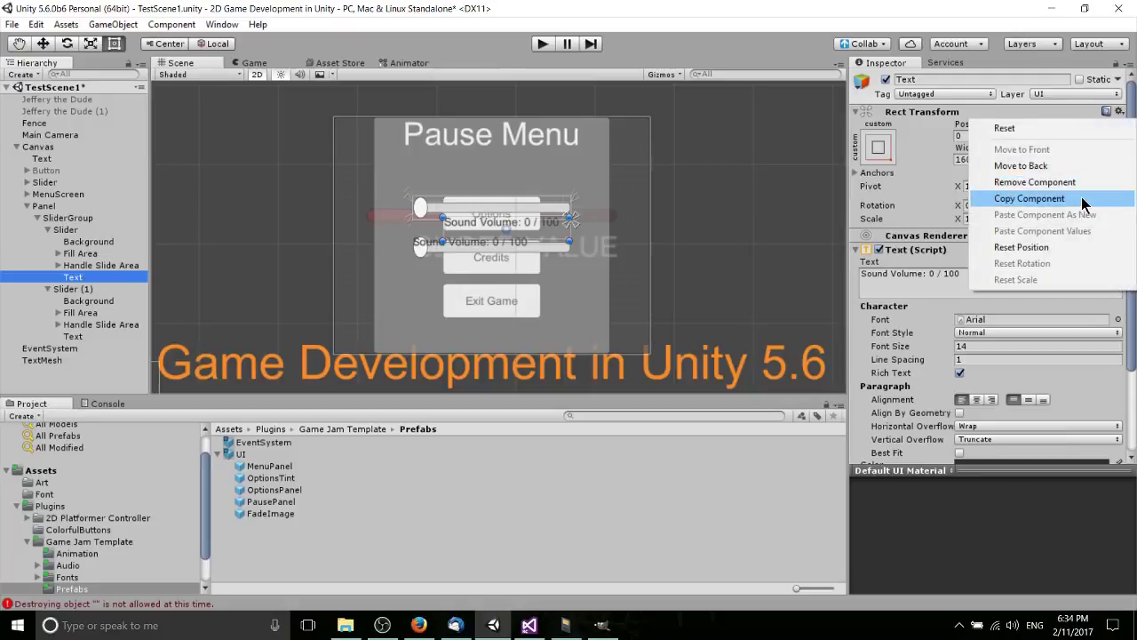
pyautogui.click(1083, 202)
pyautogui.click(89, 336)
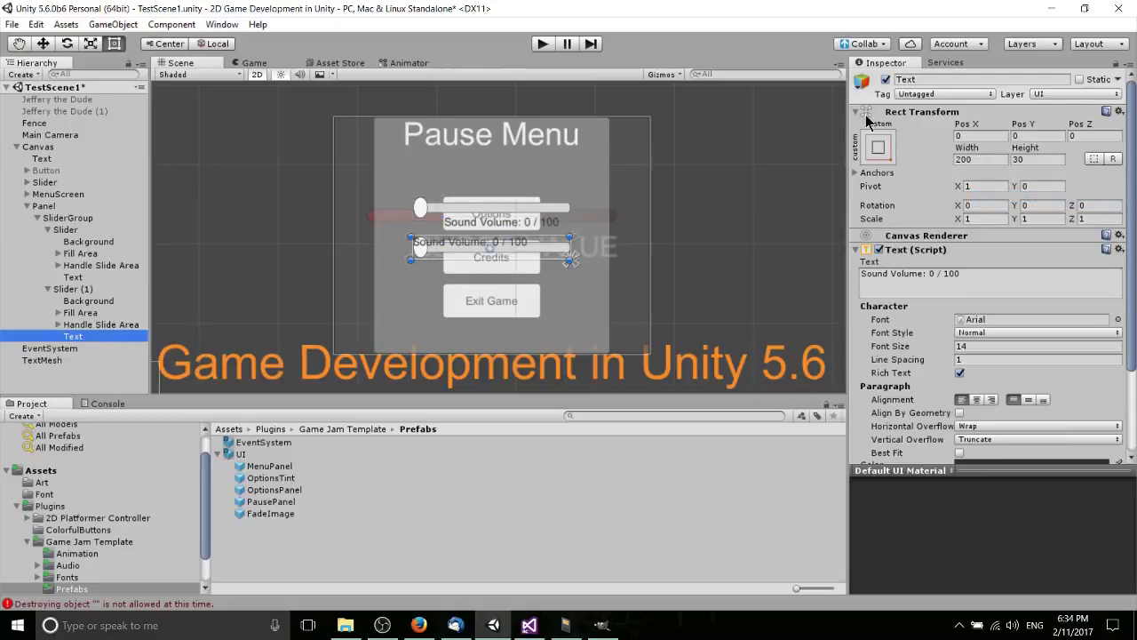
pyautogui.click(1119, 111)
pyautogui.click(1103, 233)
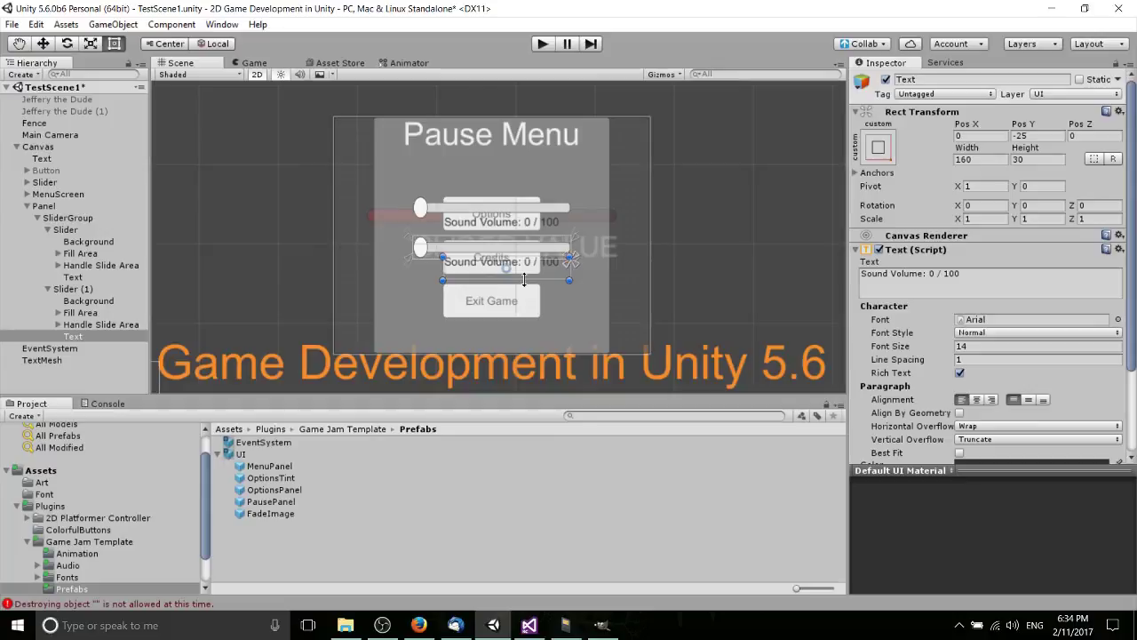
# - Change the wording of Slider (1)'s text to "Music Volume: 0 / 100"
pyautogui.scroll(1, 490, 233)
pyautogui.click(925, 274)
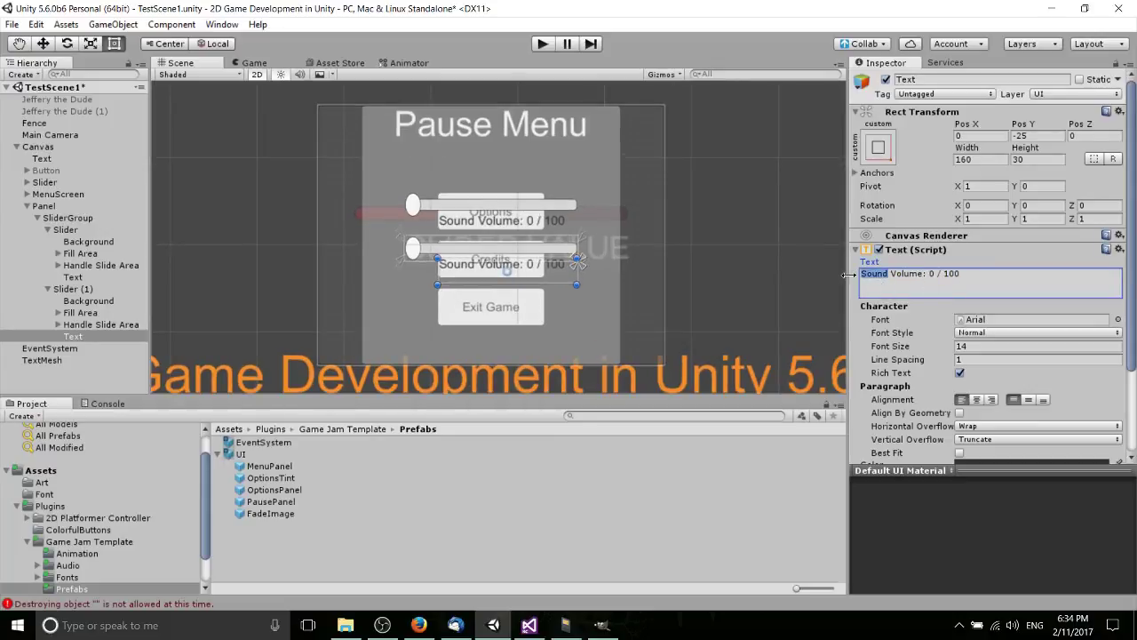
pyautogui.write('Music')
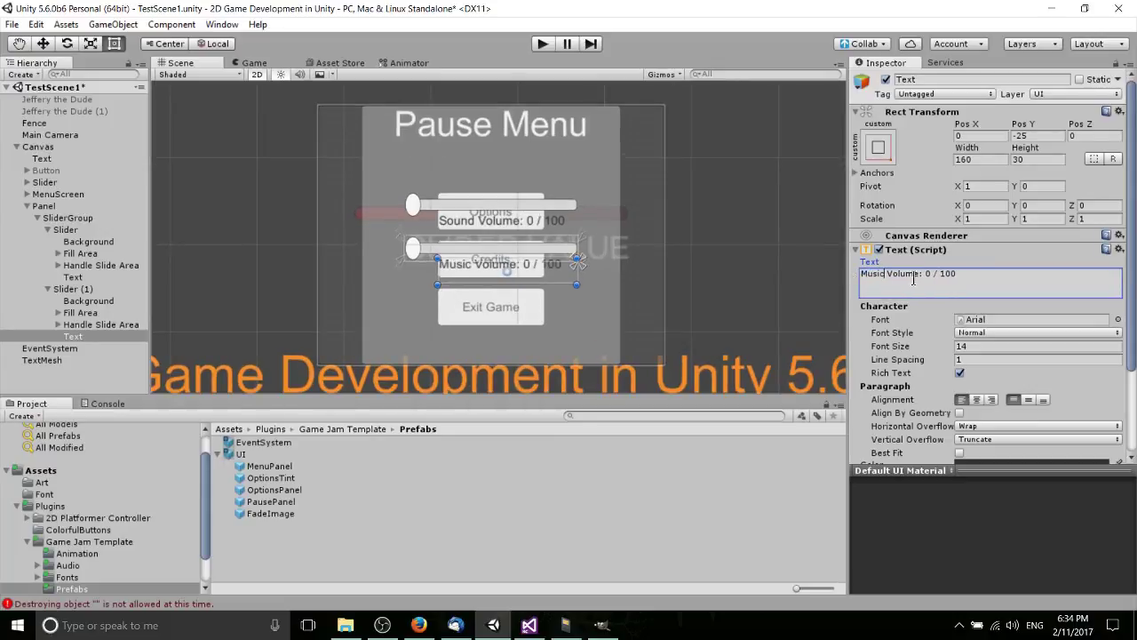
# - Deactivate the MenuScreen object and select the Panel that holds the sliders
pyautogui.click(73, 196)
pyautogui.click(886, 79)
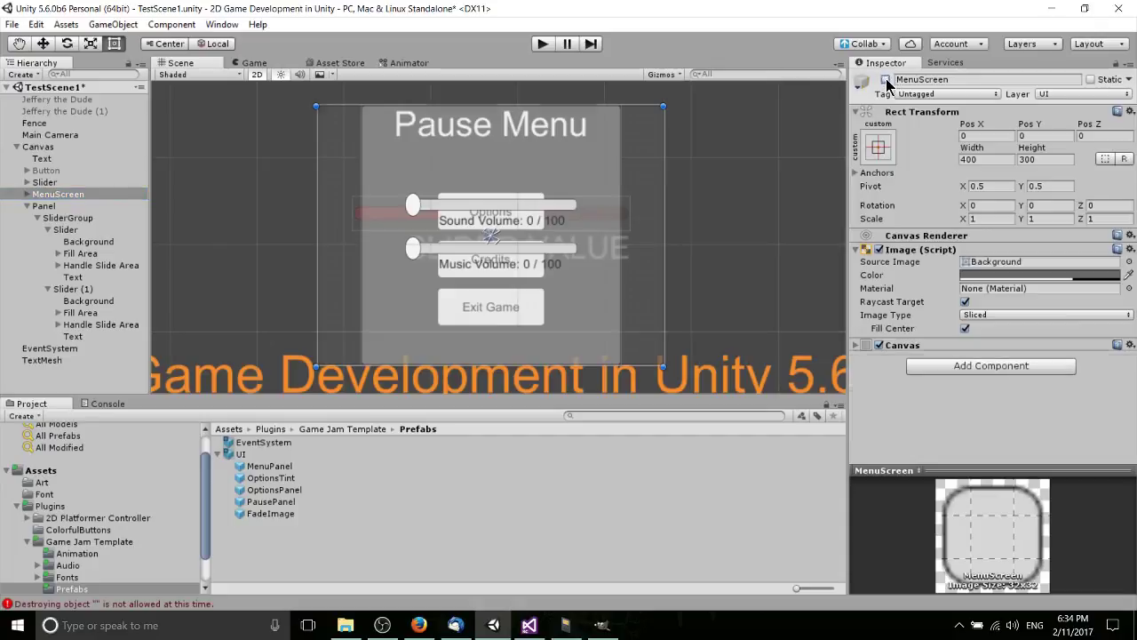
pyautogui.click(602, 307)
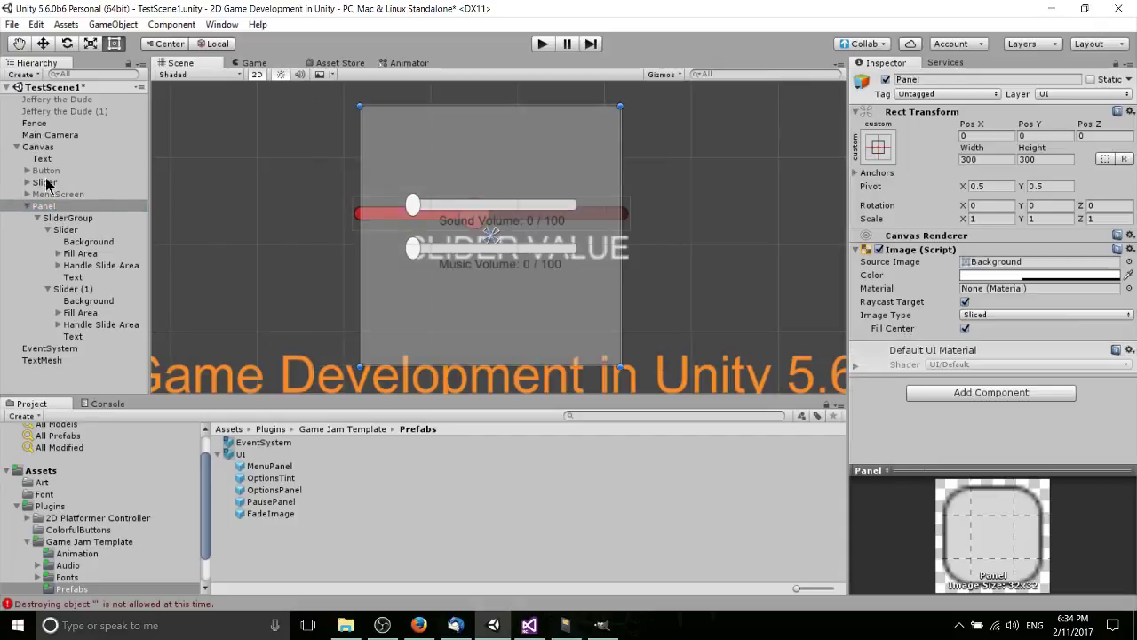
# - Set the opacity of the Panel's image colour to an alpha of 174
pyautogui.scroll(-3, 574, 284)
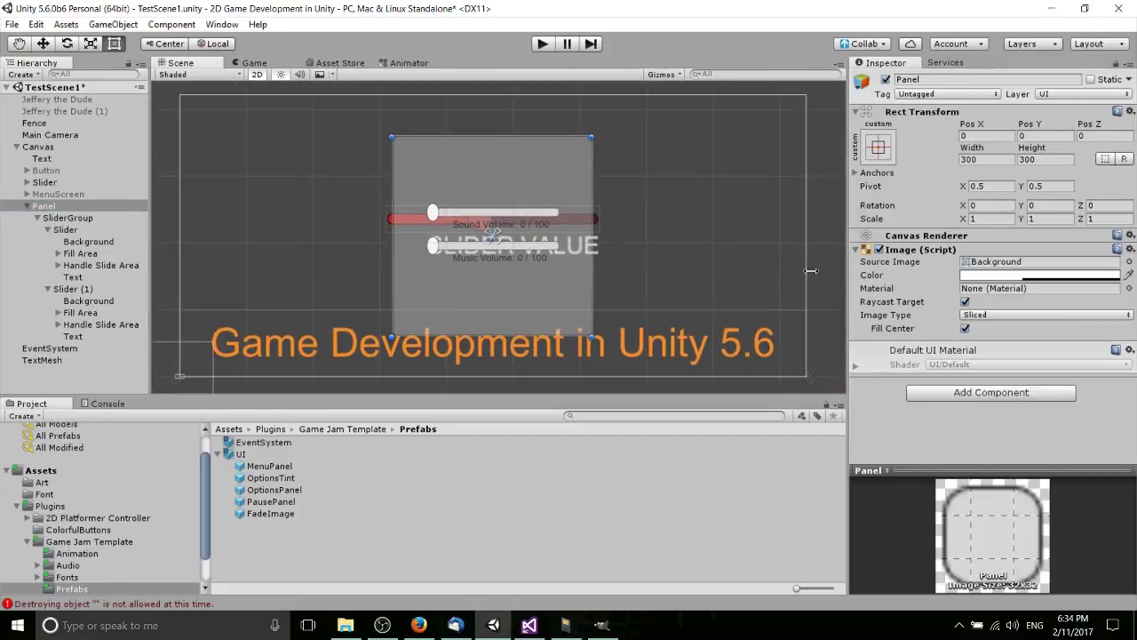
pyautogui.click(981, 276)
pyautogui.moveTo(707, 369); pyautogui.dragTo(716, 376)
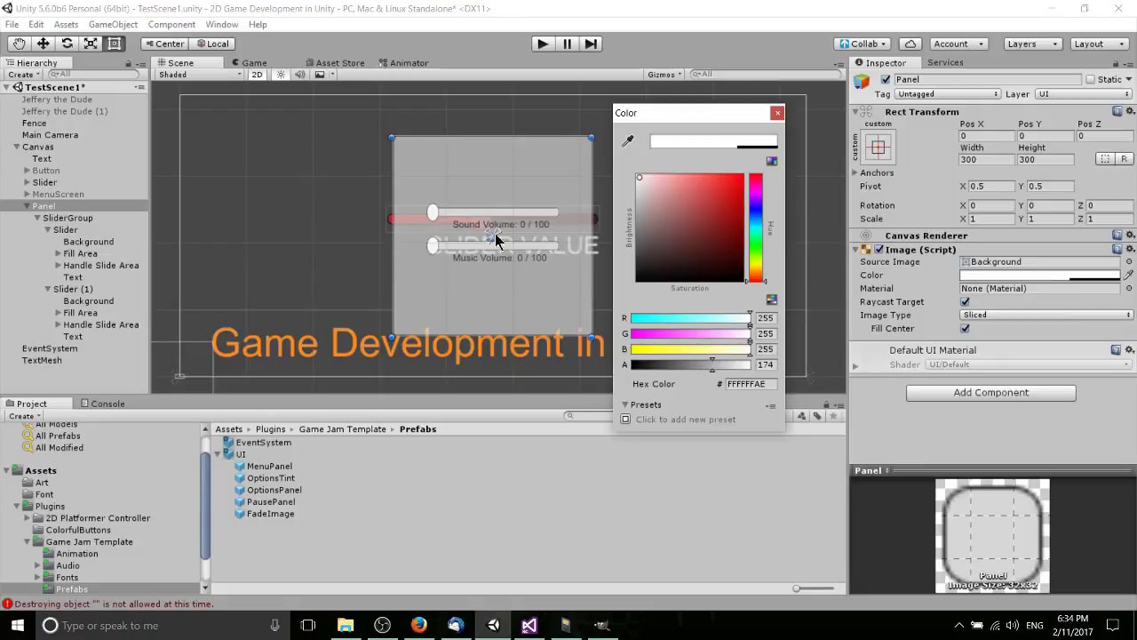
pyautogui.click(778, 114)
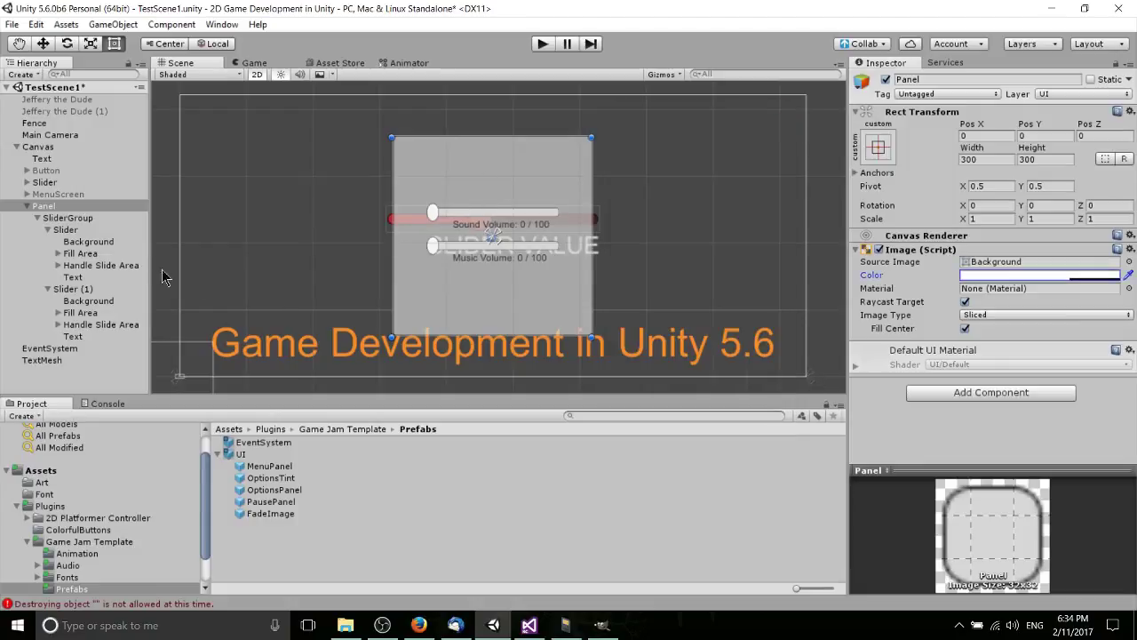
# - Add the Slider Value script to the first Slider in SliderGroup and assign that slider's own Text and Slider to it
pyautogui.moveTo(166, 278); pyautogui.dragTo(222, 255, button='middle')
pyautogui.moveTo(542, 241); pyautogui.dragTo(516, 270, button='middle')
pyautogui.click(90, 230)
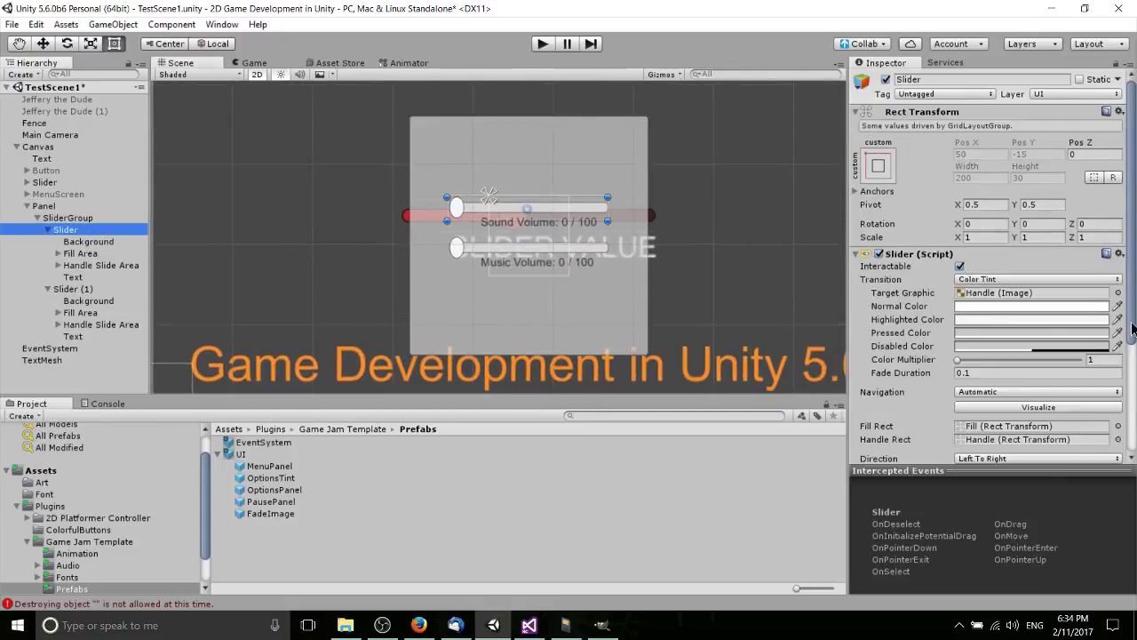
pyautogui.scroll(-5, 1062, 328)
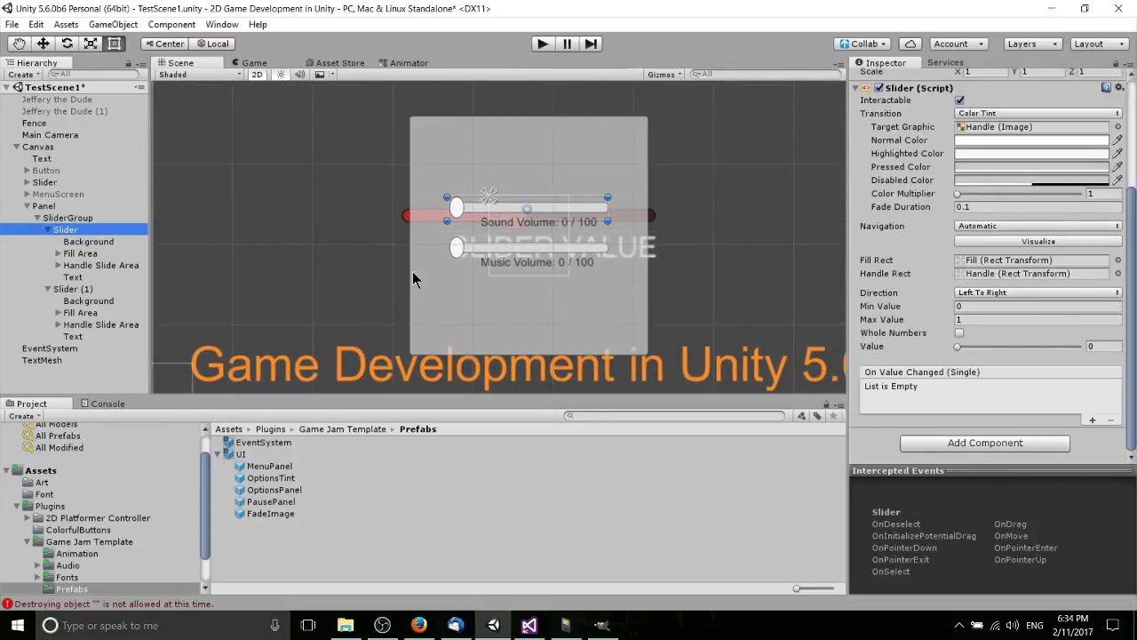
pyautogui.click(1028, 439)
pyautogui.write('Slider')
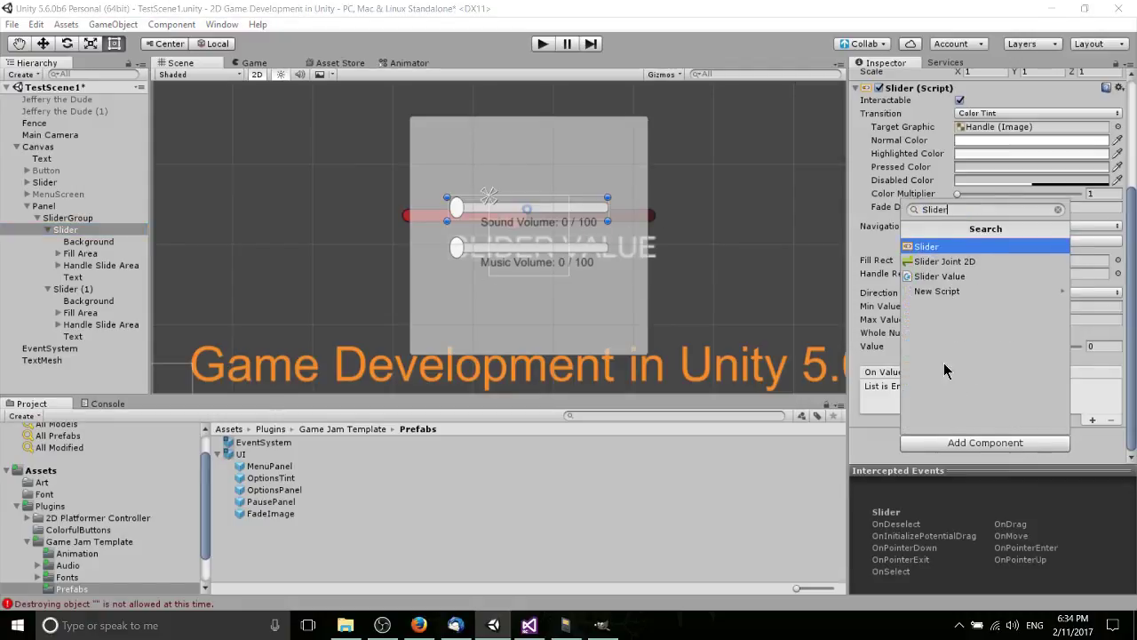
pyautogui.press('Down')
pyautogui.press('Down')
pyautogui.press('Return')
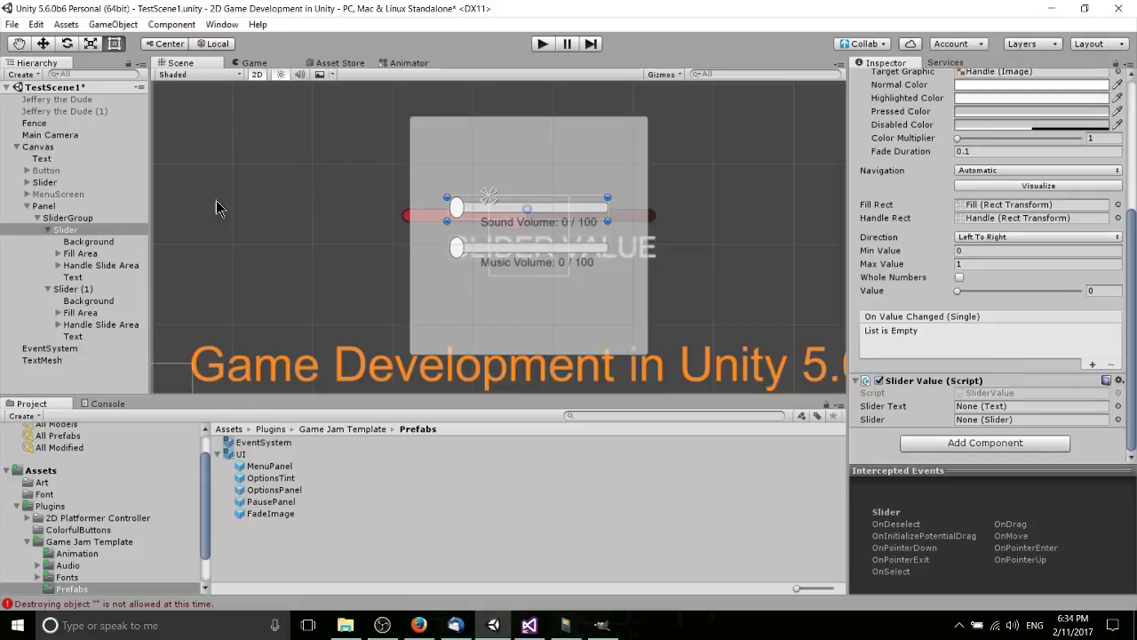
pyautogui.moveTo(78, 277); pyautogui.dragTo(1057, 406)
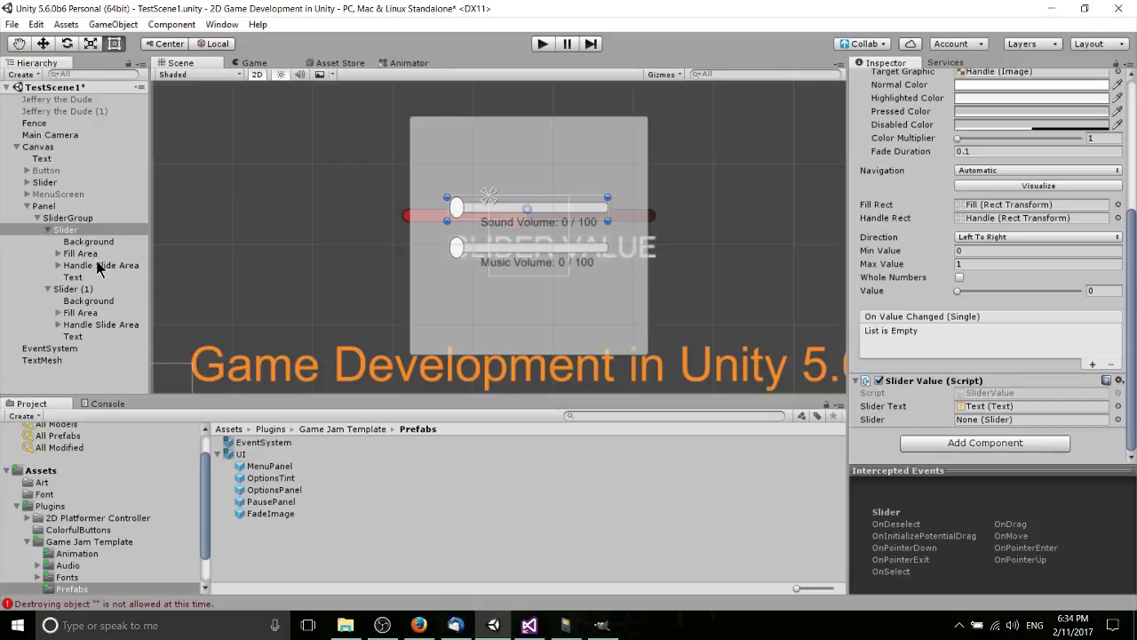
pyautogui.moveTo(85, 230); pyautogui.dragTo(995, 425)
# - Add the Slider Value script to Slider (1) and assign Slider (1) and its Text as the script's references
pyautogui.click(74, 289)
pyautogui.click(1044, 423)
pyautogui.click(1057, 439)
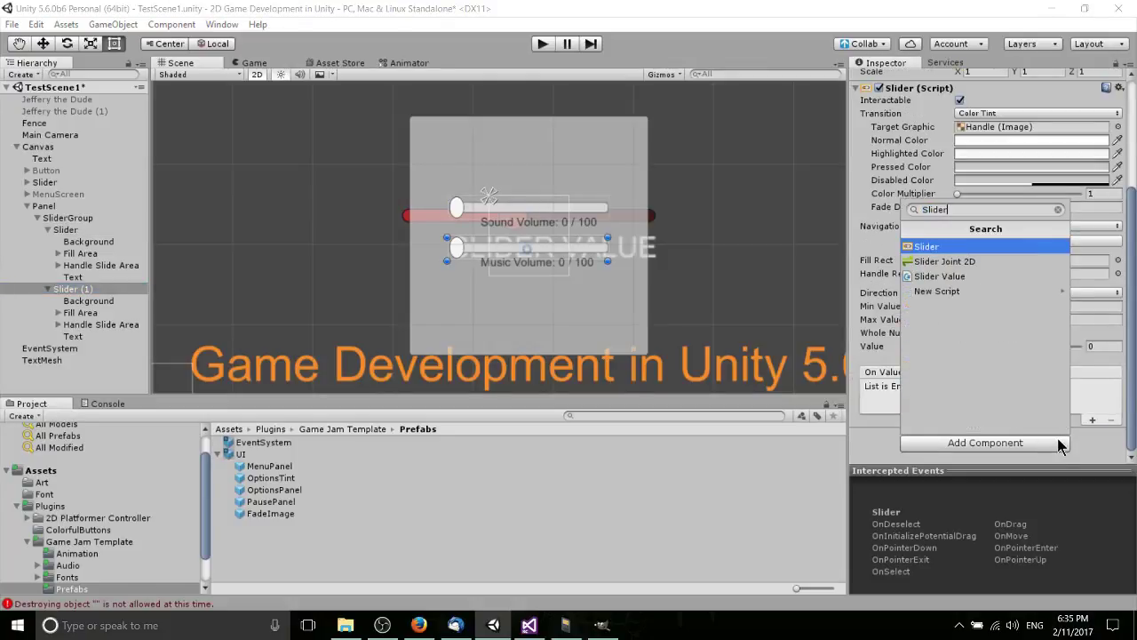
pyautogui.press('Down')
pyautogui.press('Down')
pyautogui.press('Return')
pyautogui.scroll(-2, 1092, 432)
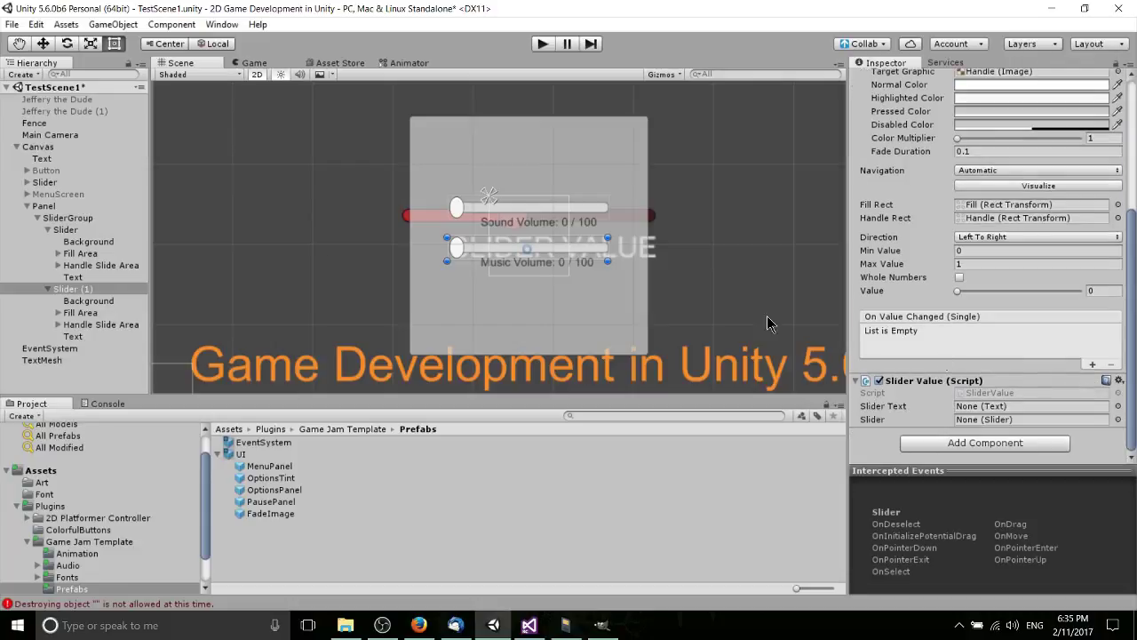
pyautogui.moveTo(77, 289); pyautogui.dragTo(988, 427)
pyautogui.moveTo(73, 336); pyautogui.dragTo(974, 405)
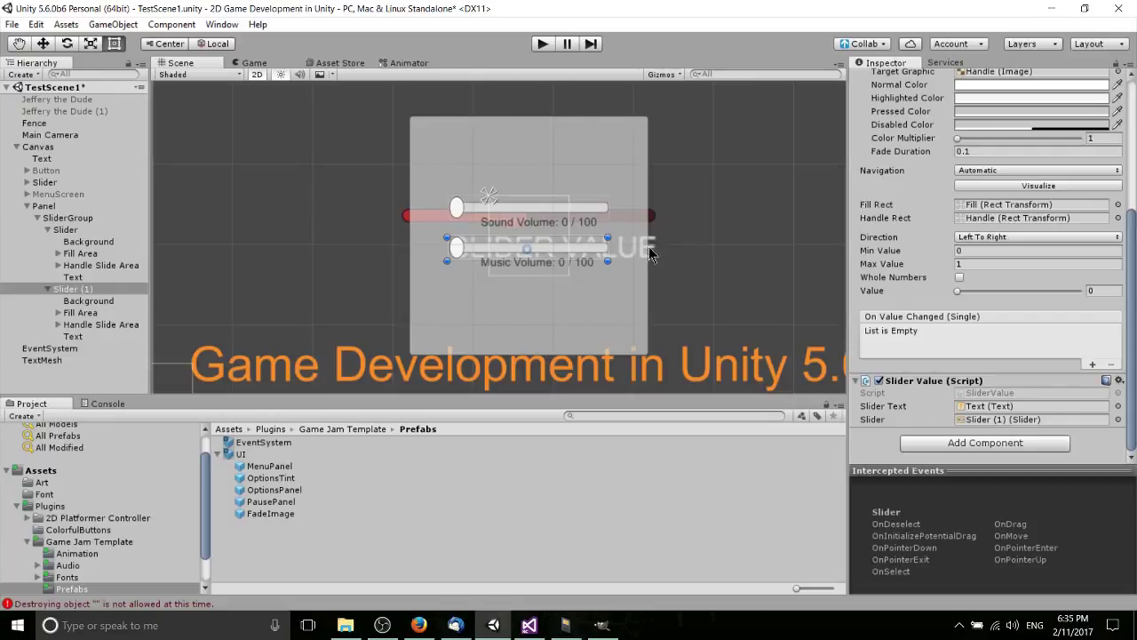
# - Give Slider (1) a maximum value of 100, restrict it to whole numbers, and keep its value at 0
pyautogui.scroll(2, 969, 328)
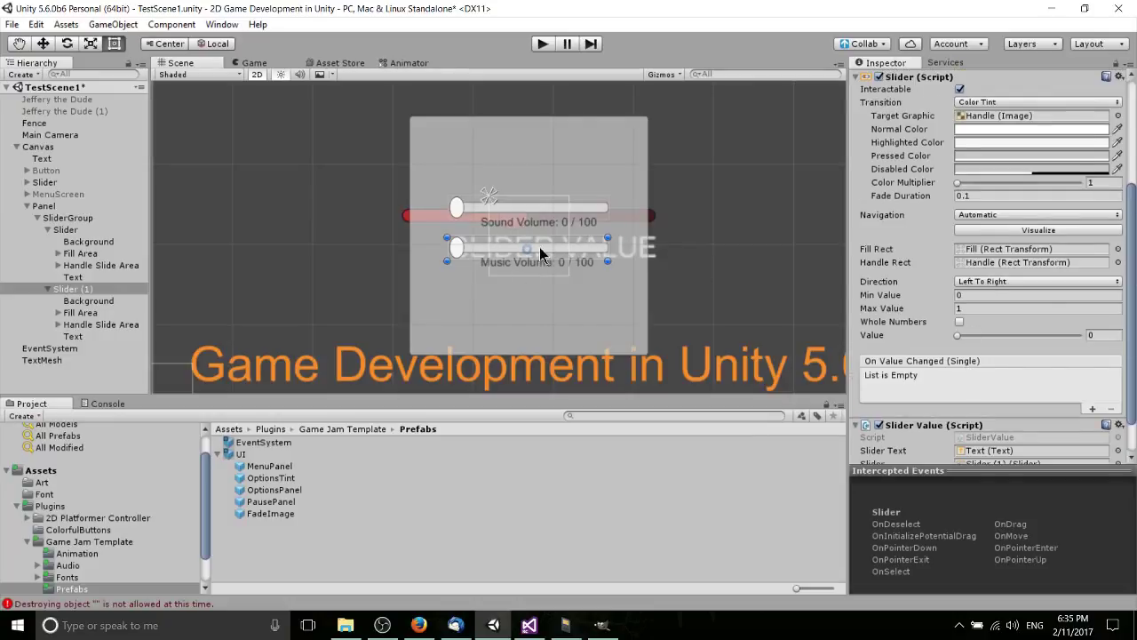
pyautogui.click(962, 309)
pyautogui.write('10')
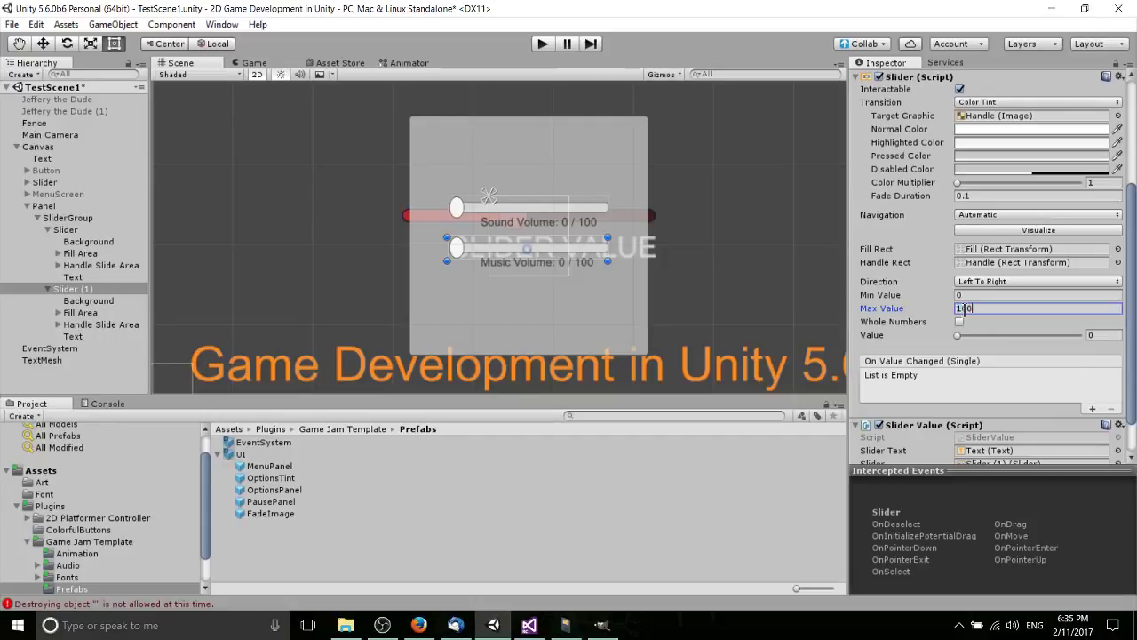
pyautogui.write('0')
pyautogui.click(960, 322)
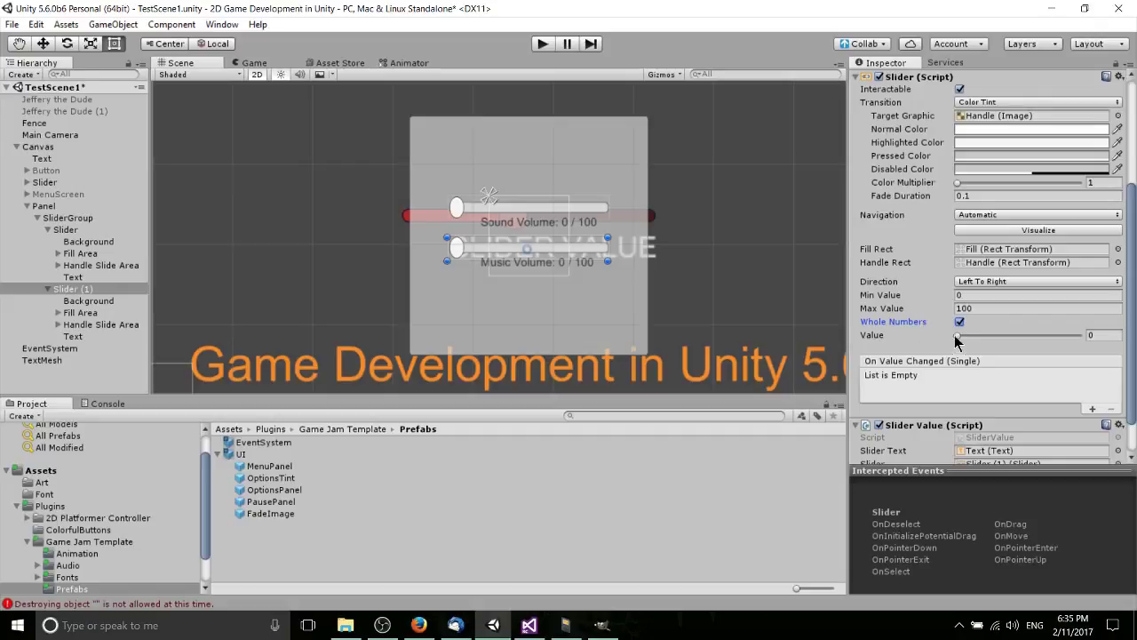
pyautogui.moveTo(965, 333); pyautogui.dragTo(855, 337)
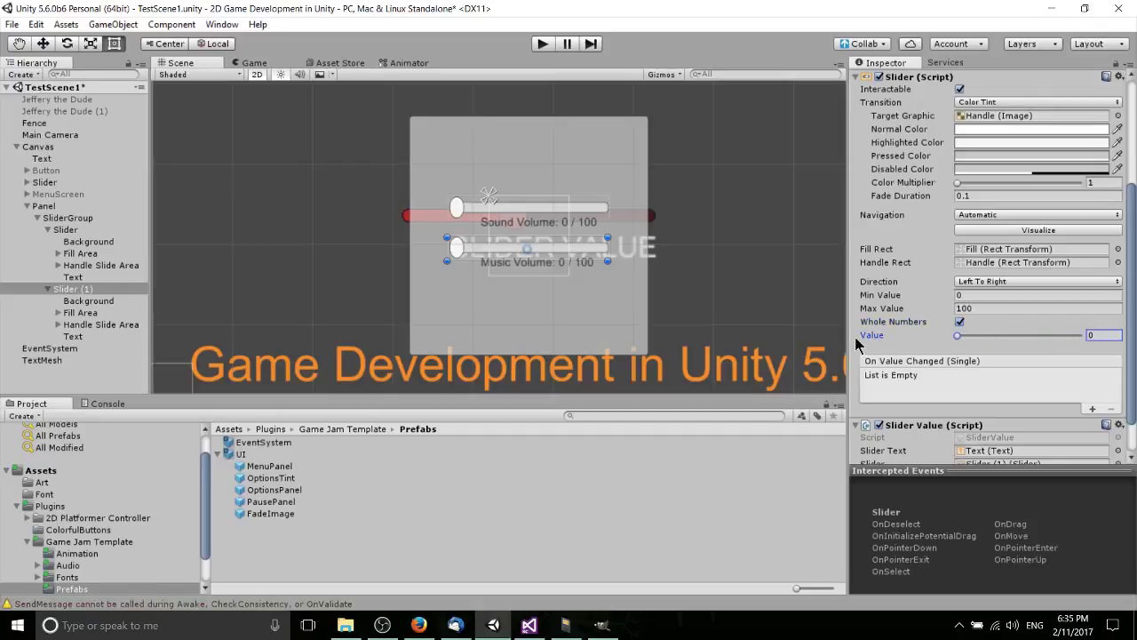
# - Set the maximum value of the first Slider in SliderGroup to 100
pyautogui.click(98, 229)
pyautogui.click(980, 295)
pyautogui.press('Tab')
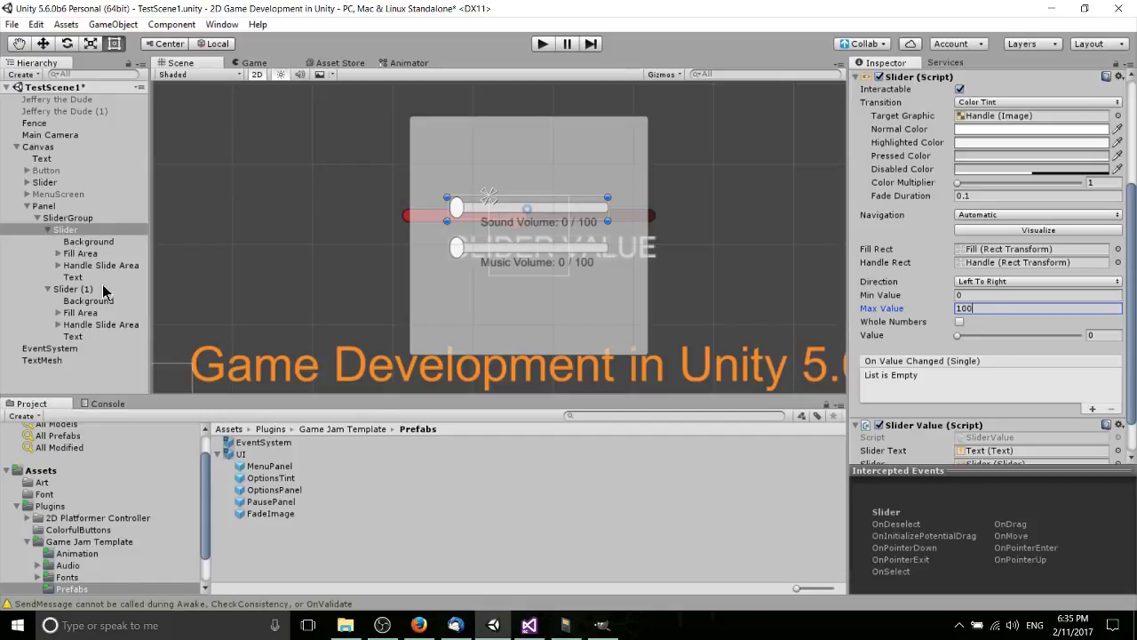
pyautogui.rightClick(78, 230)
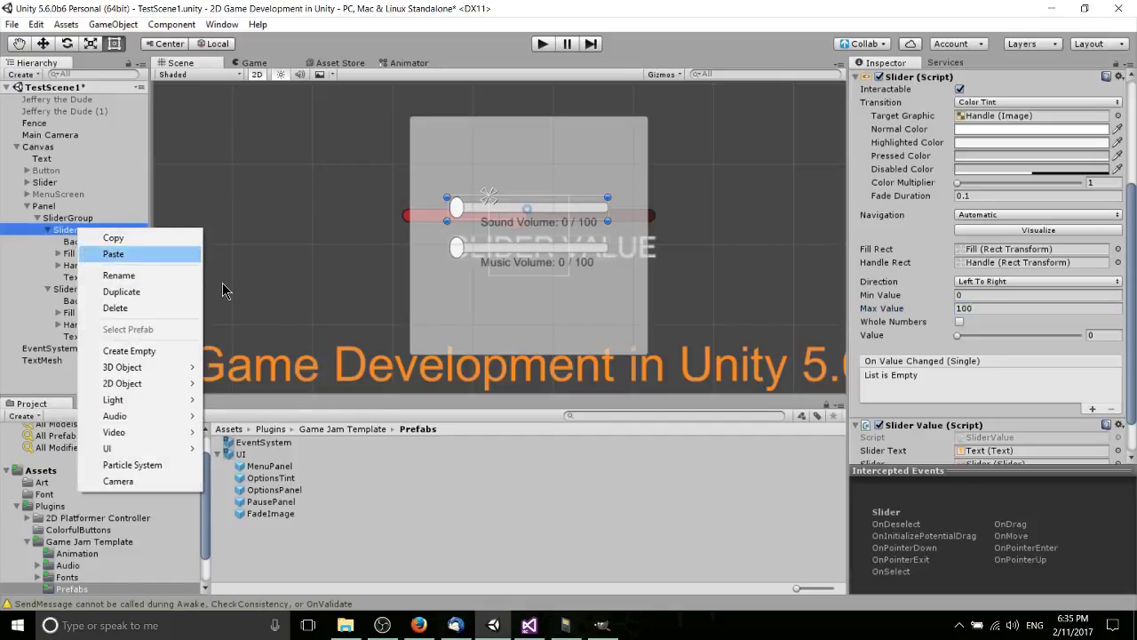
pyautogui.click(118, 276)
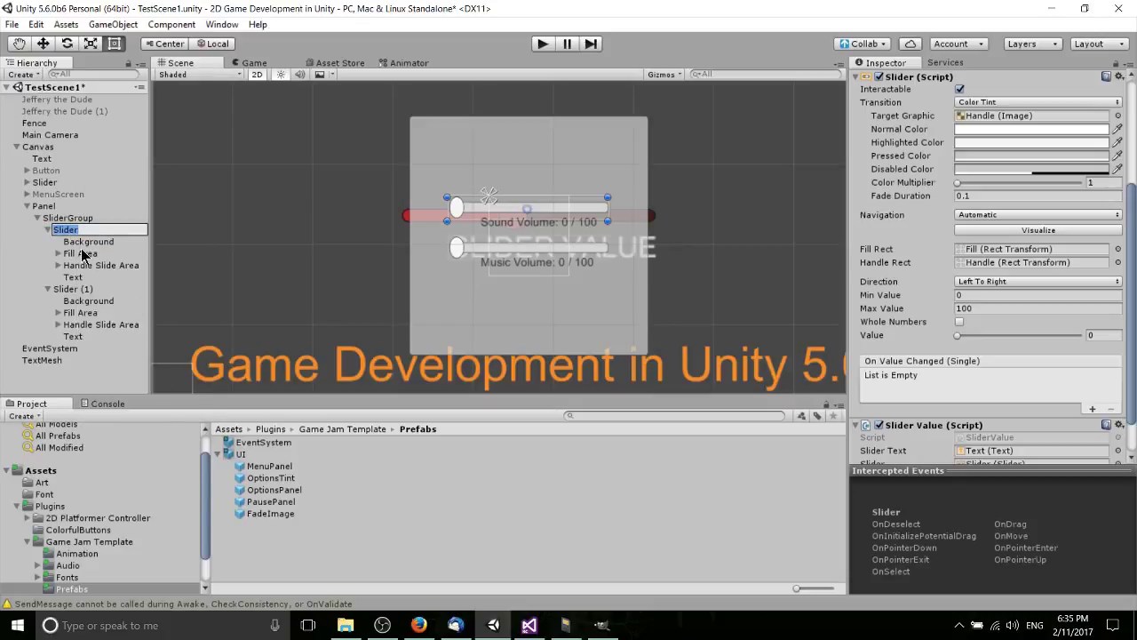
pyautogui.click(284, 527)
# - Create a folder named Prefab in Assets and store the first Slider of SliderGroup in it as a prefab
pyautogui.click(221, 452)
pyautogui.click(216, 453)
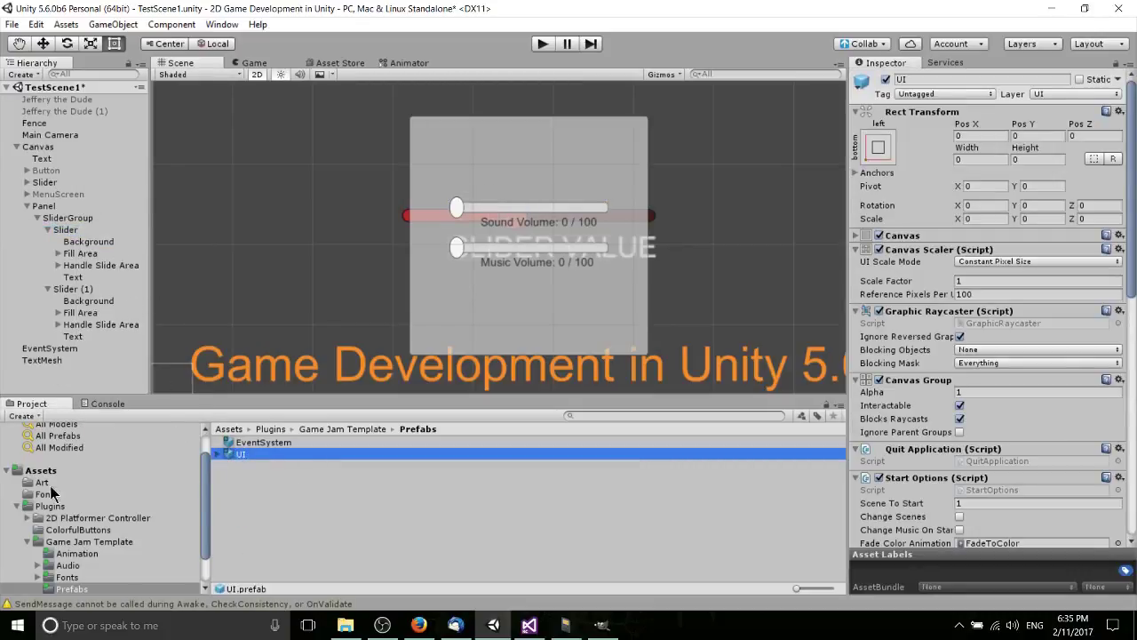
pyautogui.click(17, 506)
pyautogui.click(64, 498)
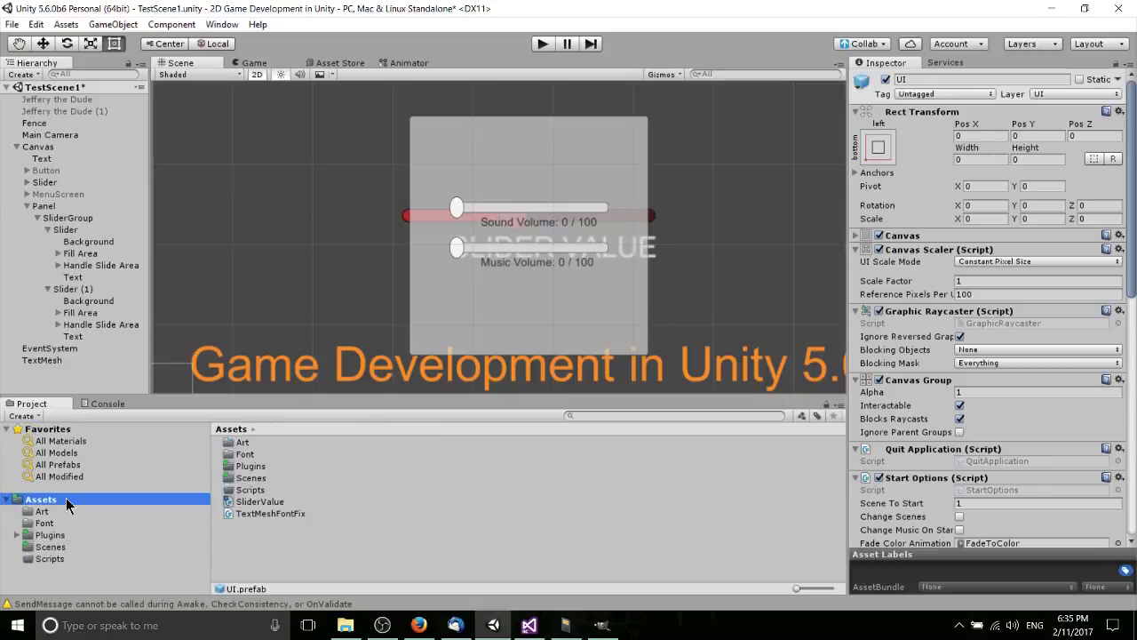
pyautogui.rightClick(161, 494)
pyautogui.moveTo(214, 210)
pyautogui.click(397, 213)
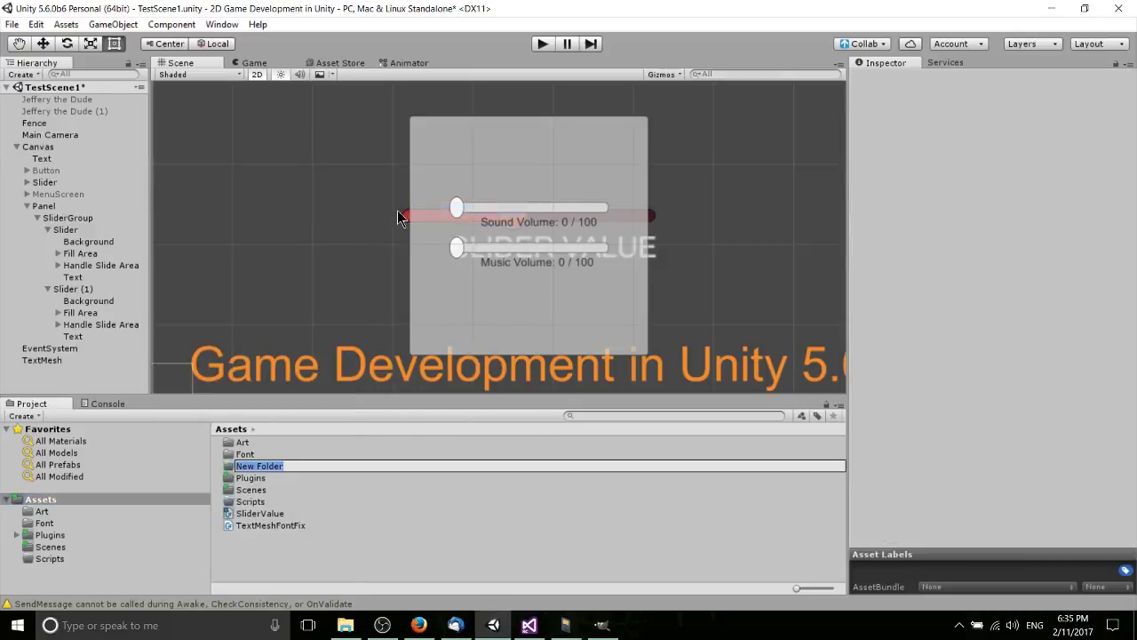
pyautogui.write('Prefab')
pyautogui.press('Return')
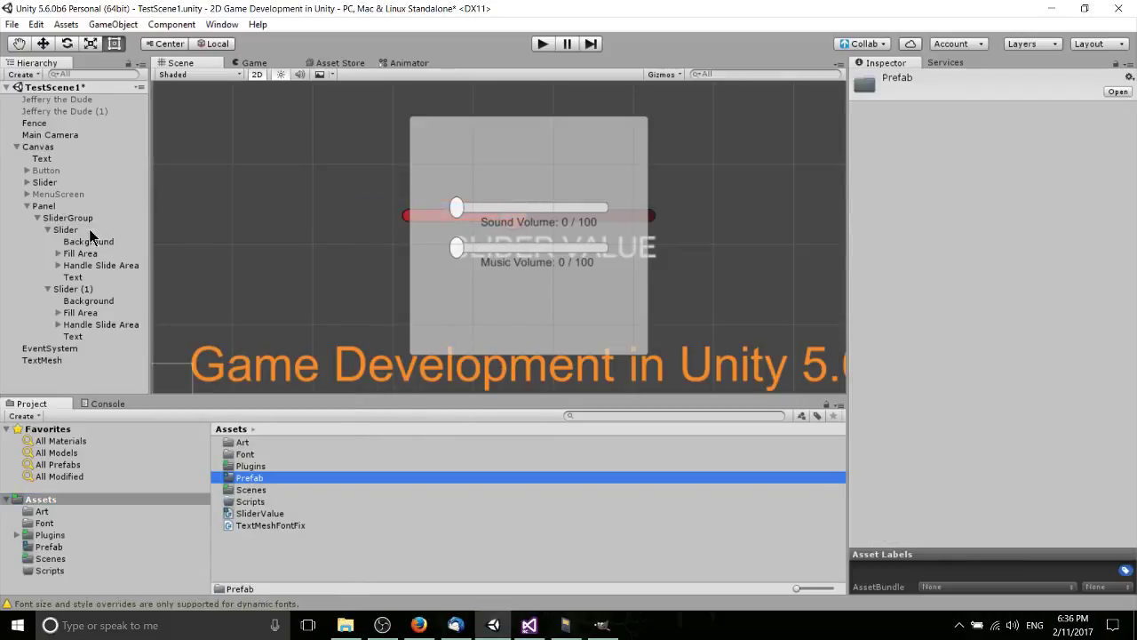
pyautogui.moveTo(89, 230); pyautogui.dragTo(284, 479)
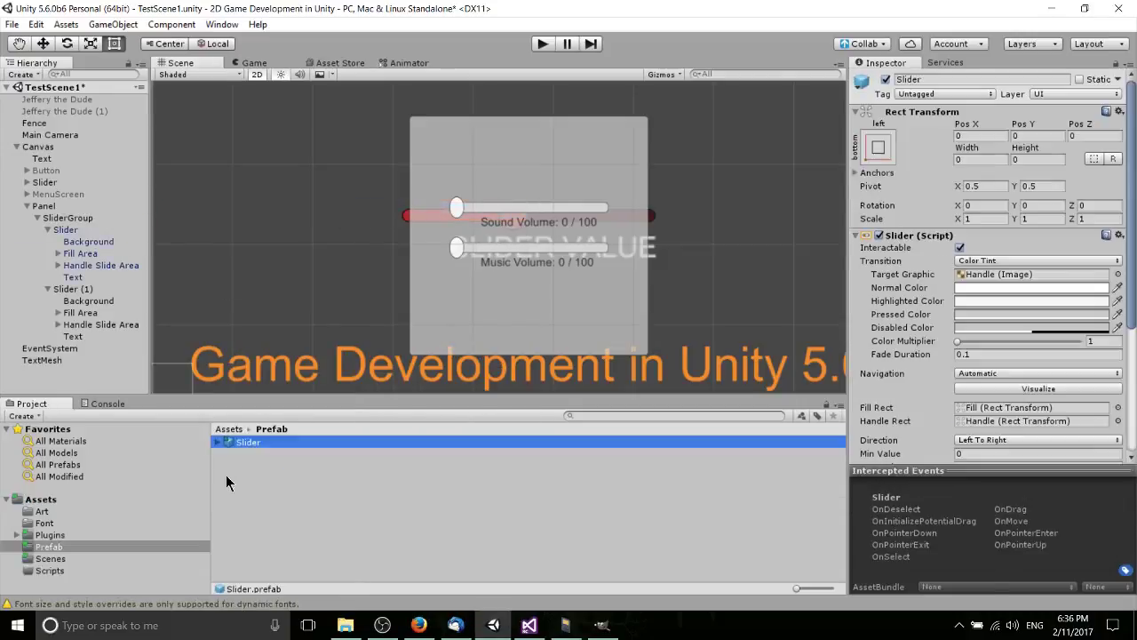
# - Open the first Slider's Slider Value script for editing in Visual Studio and reload the solution
pyautogui.scroll(-5, 945, 313)
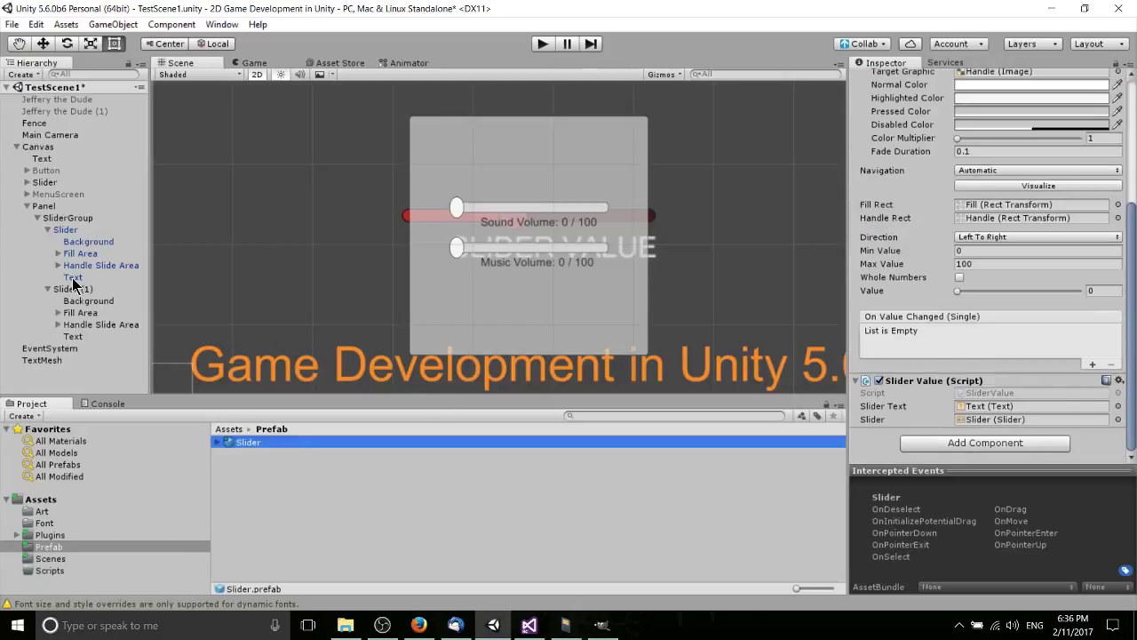
pyautogui.click(65, 229)
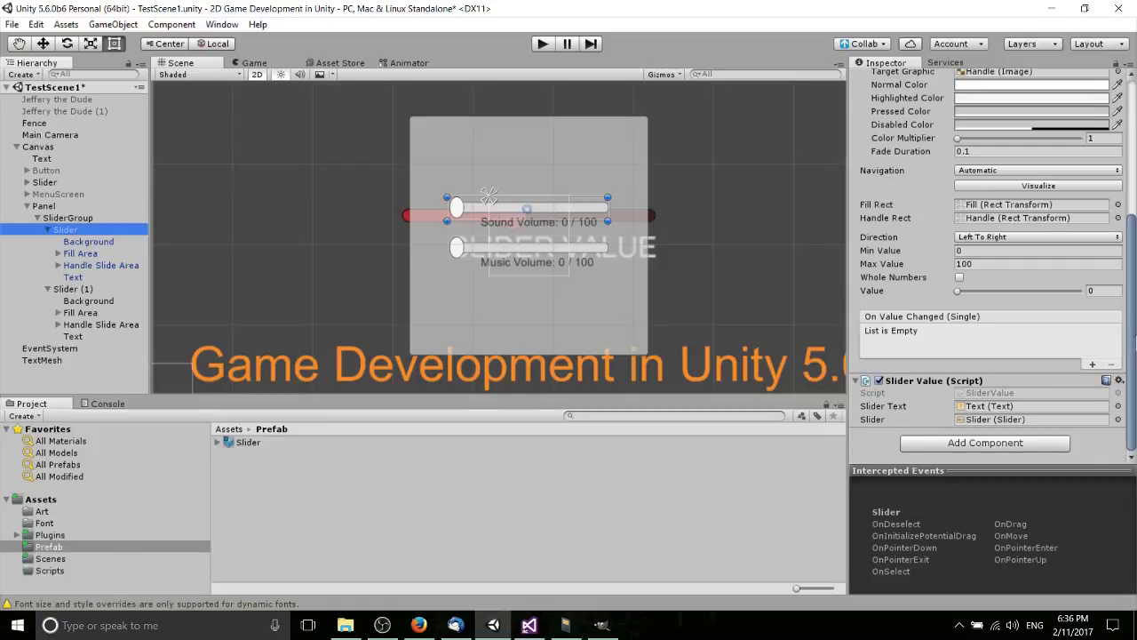
pyautogui.click(1119, 380)
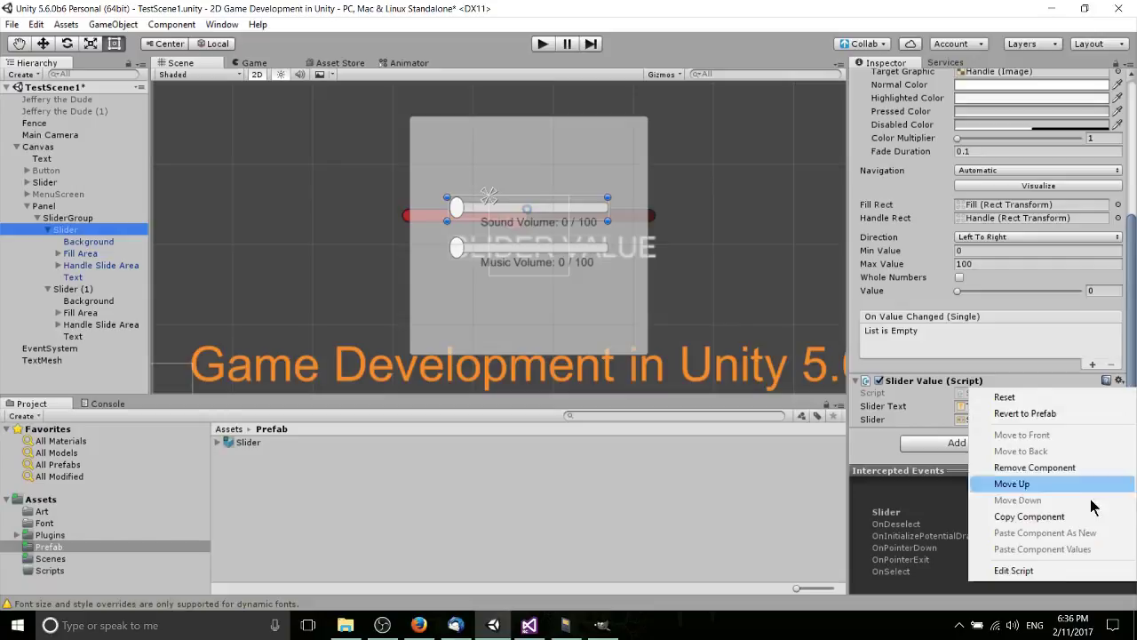
pyautogui.click(1046, 575)
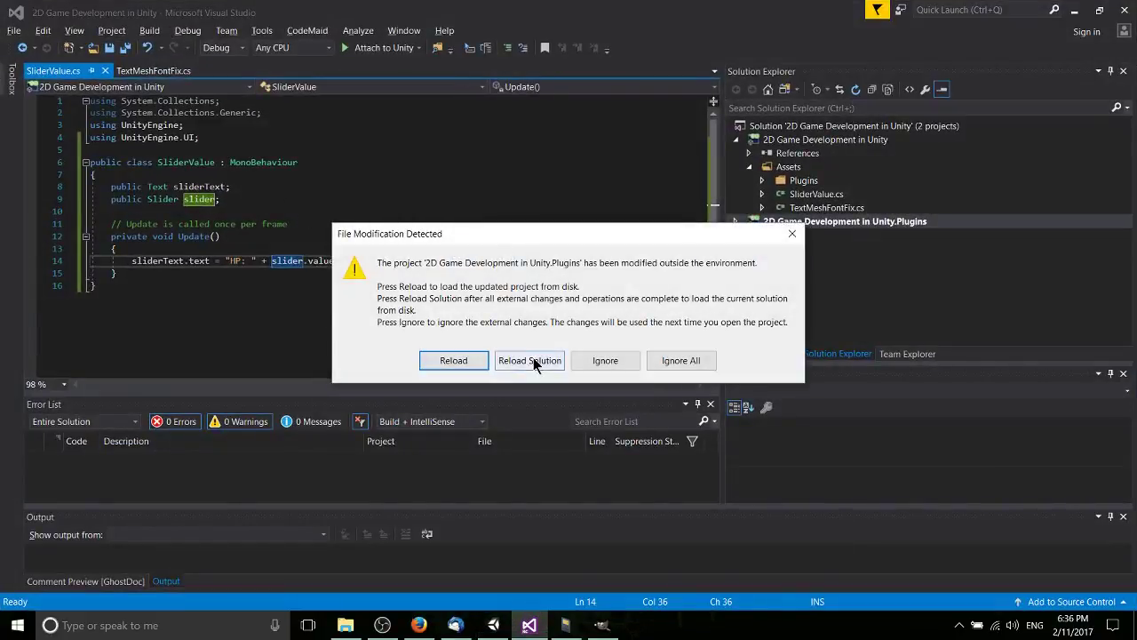
pyautogui.click(533, 360)
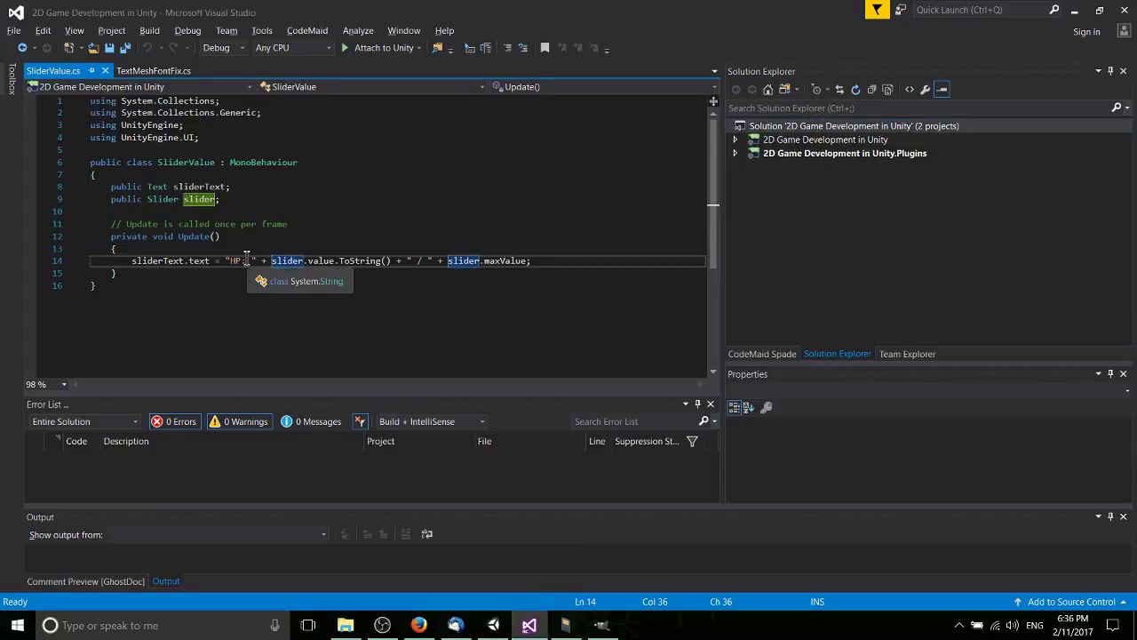
# - Declare a public string variable named prefix below the slider field in the SliderValue class
pyautogui.click(267, 199)
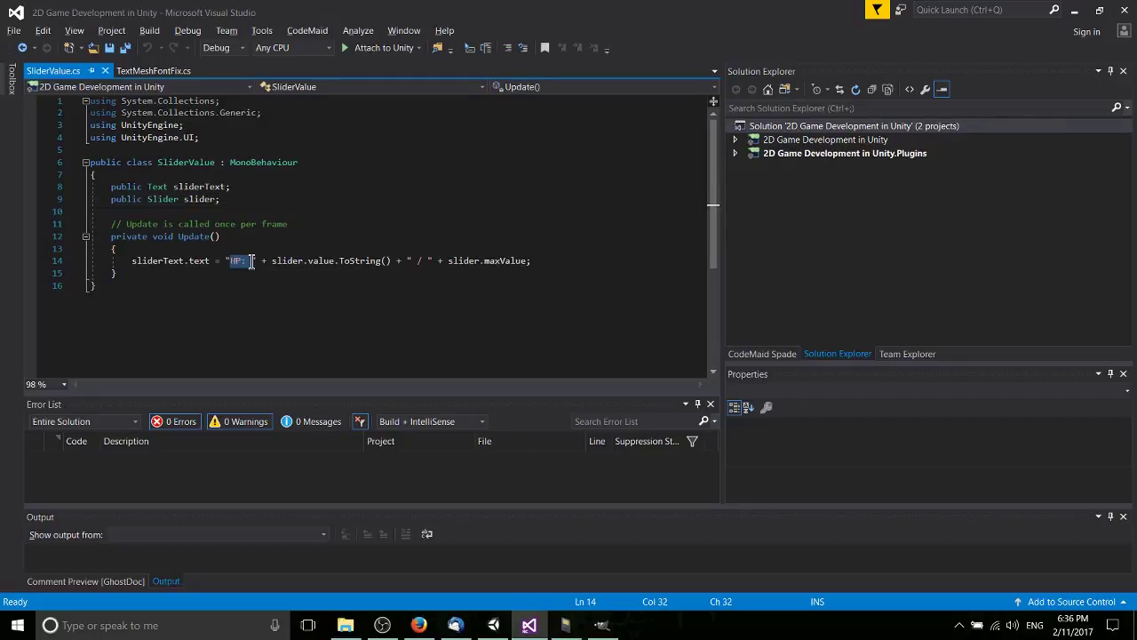
pyautogui.press('Return')
pyautogui.write('p')
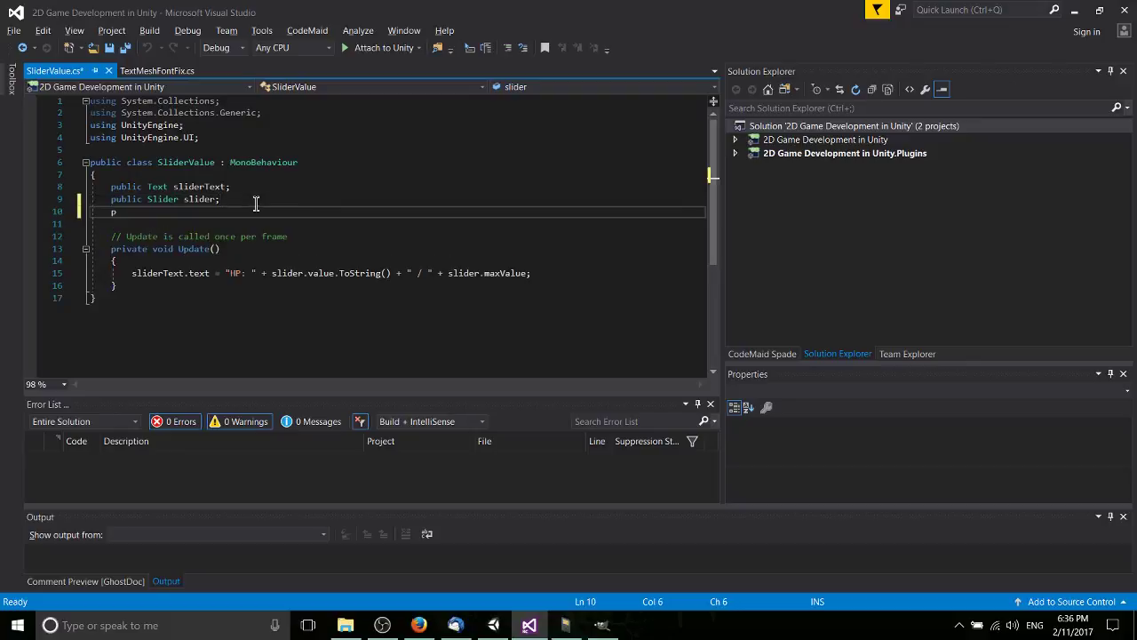
pyautogui.write('ublic string ')
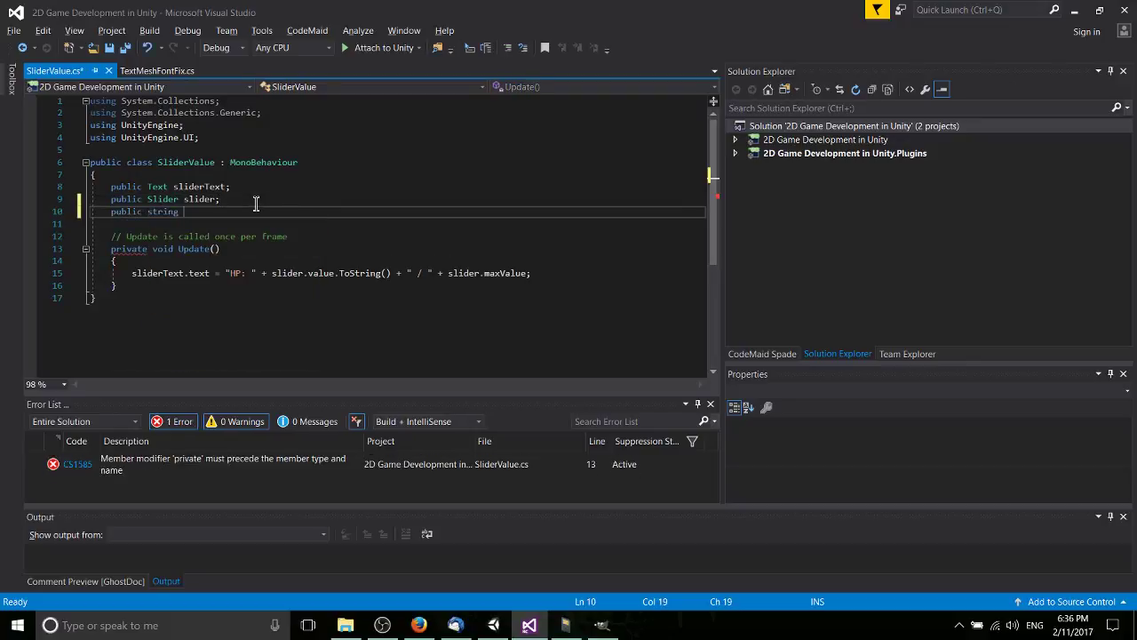
pyautogui.write('pe')
pyautogui.press('Down')
pyautogui.press('Down')
pyautogui.press('Down')
pyautogui.press('Down')
pyautogui.press('Down')
pyautogui.press('Down')
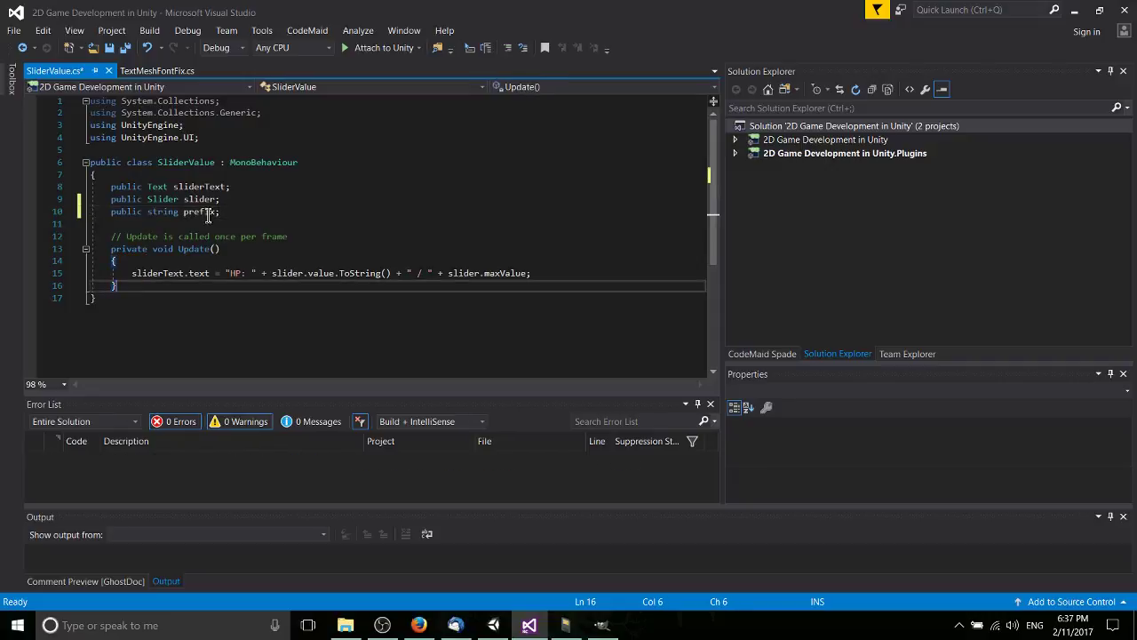
# - Replace the "HP: " literal in the sliderText.text assignment with the prefix variable and save the script
pyautogui.moveTo(223, 273); pyautogui.dragTo(254, 278)
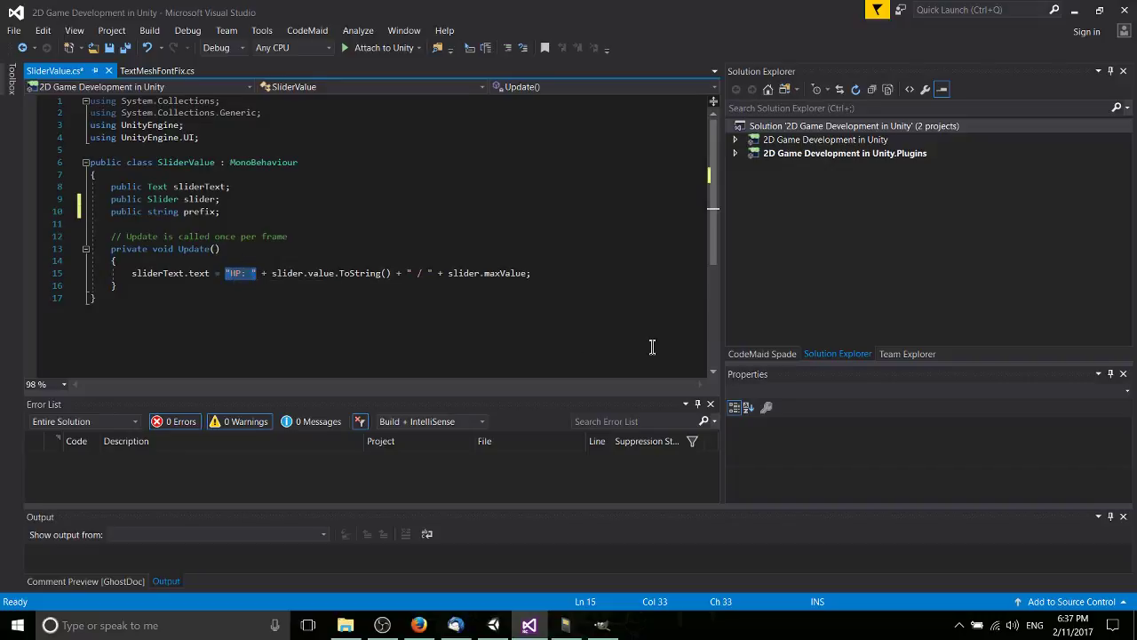
pyautogui.write('prefix')
pyautogui.press('Escape')
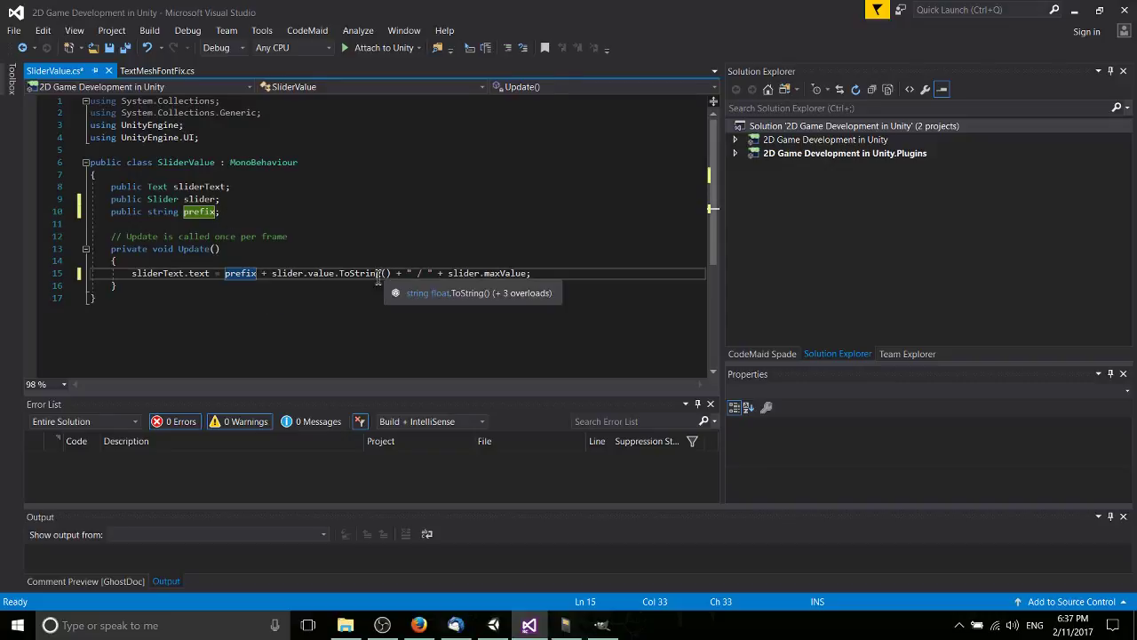
pyautogui.click(323, 236)
pyautogui.hotkey('ctrl', 's')
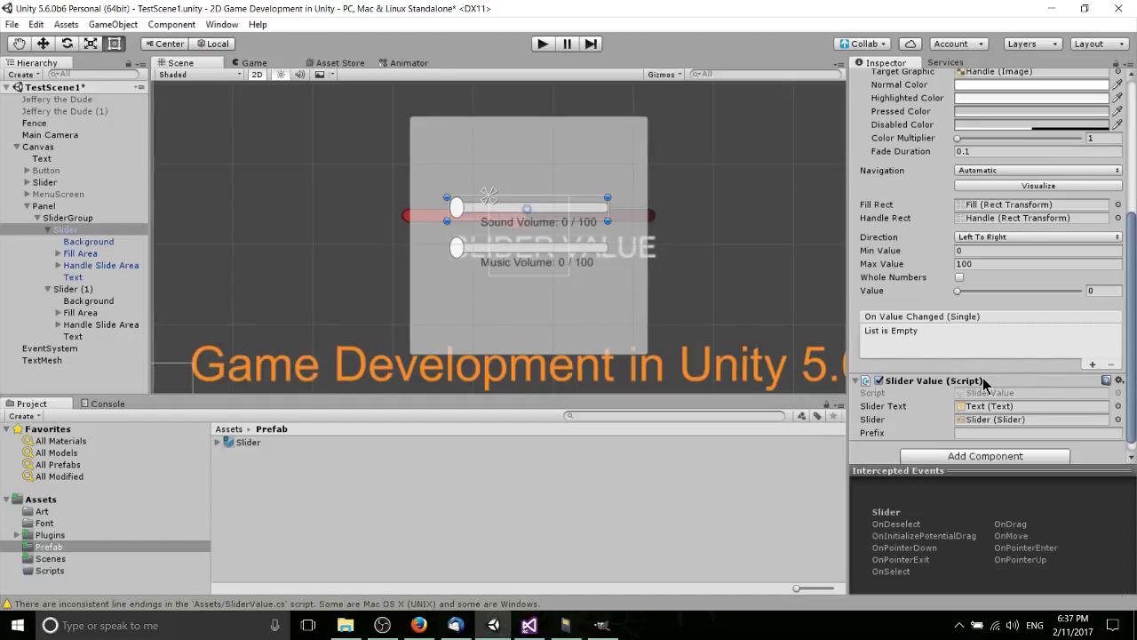
# - Enter "Sound Volumne: " as the prefix in the first Slider's Slider Value script and save the scene
pyautogui.click(1006, 434)
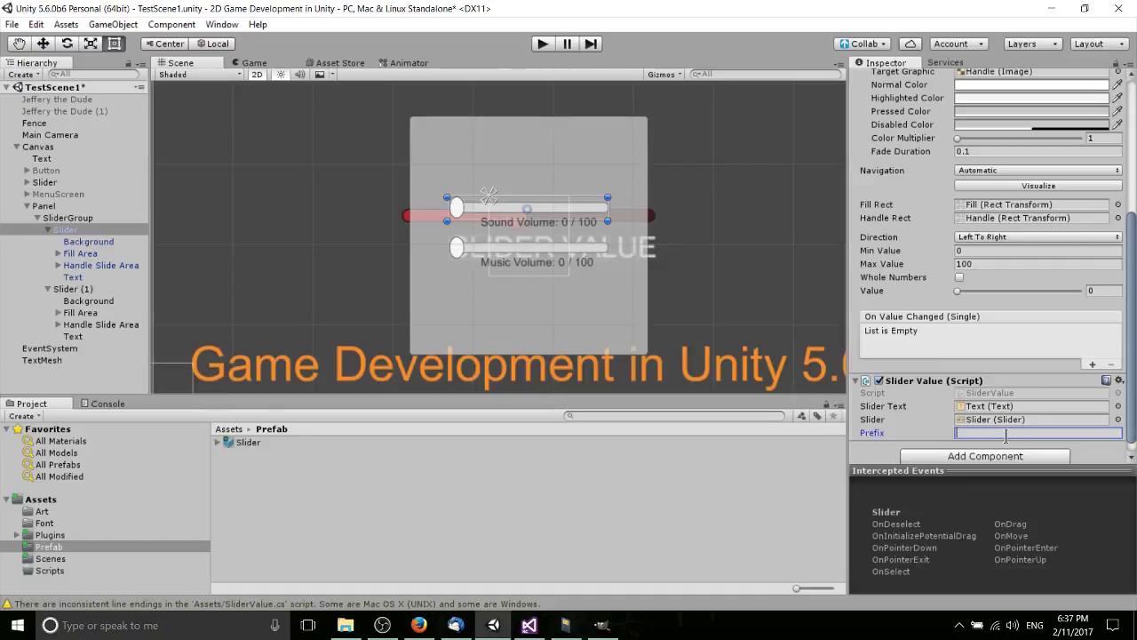
pyautogui.write('S')
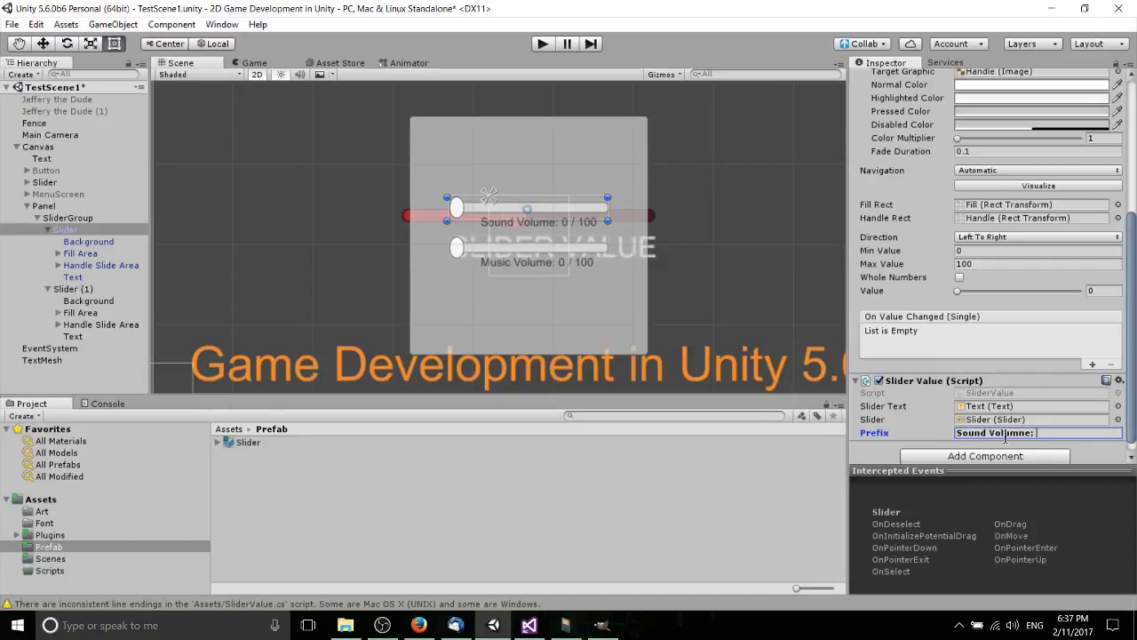
pyautogui.write('ound Volume:')
pyautogui.hotkey('ctrl', 's')
# - Enter "Music Volume: " as the prefix in Slider (1)'s Slider Value script and save the scene
pyautogui.click(89, 289)
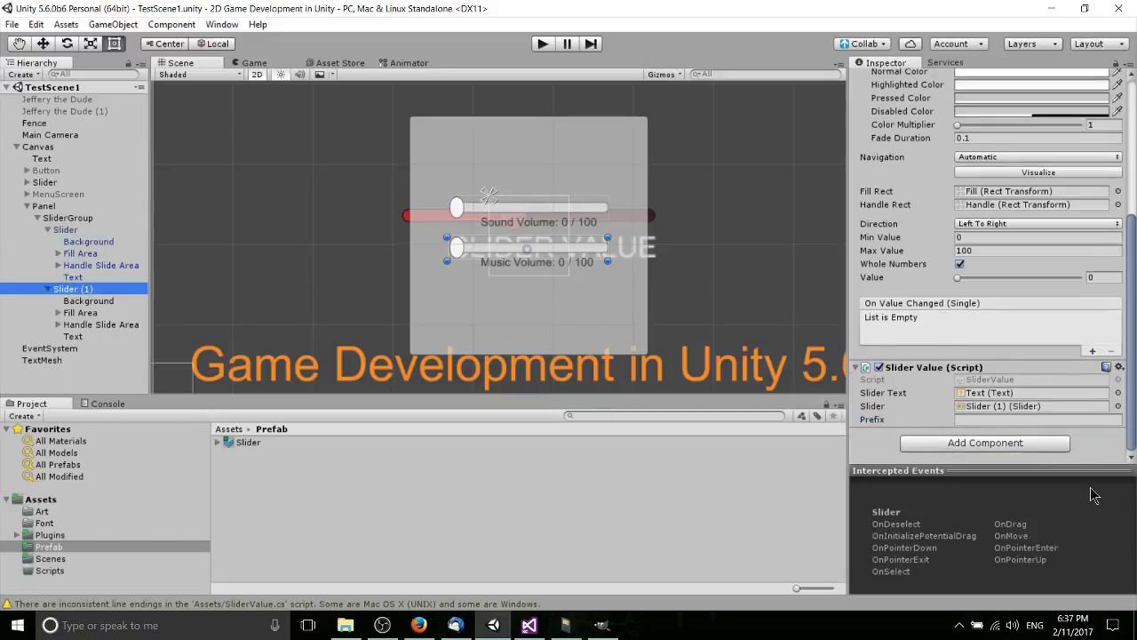
pyautogui.click(1016, 419)
pyautogui.write('Music Volume')
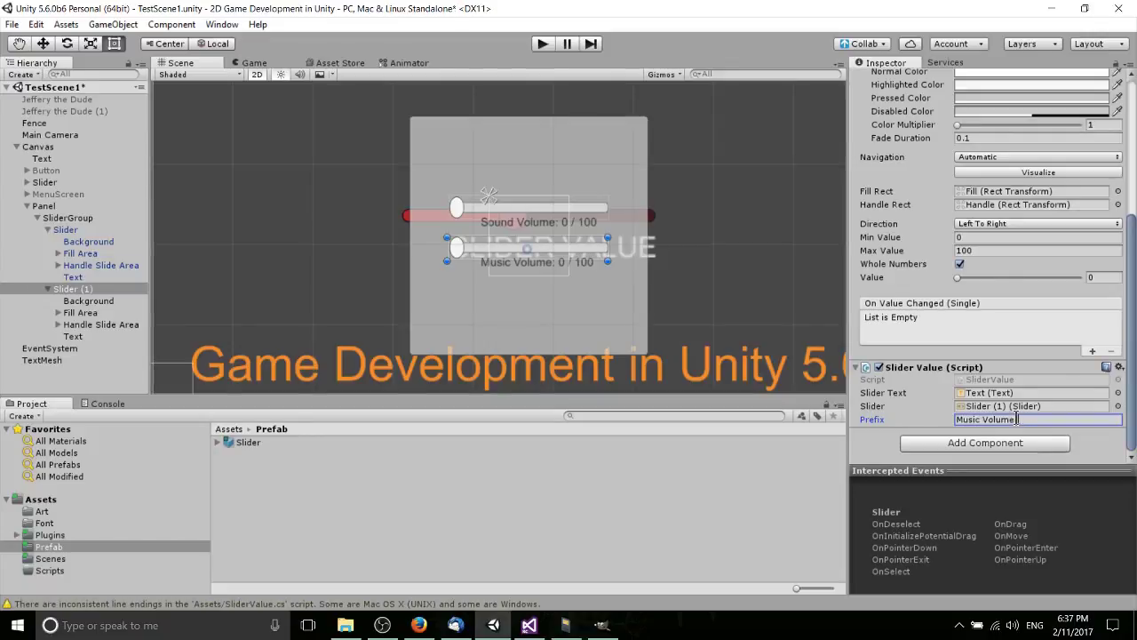
pyautogui.write(':')
pyautogui.hotkey('ctrl', 's')
# - Check both slider labels in Play mode and correct the first Slider's prefix to "Sound Volume: "
pyautogui.scroll(5, 986, 266)
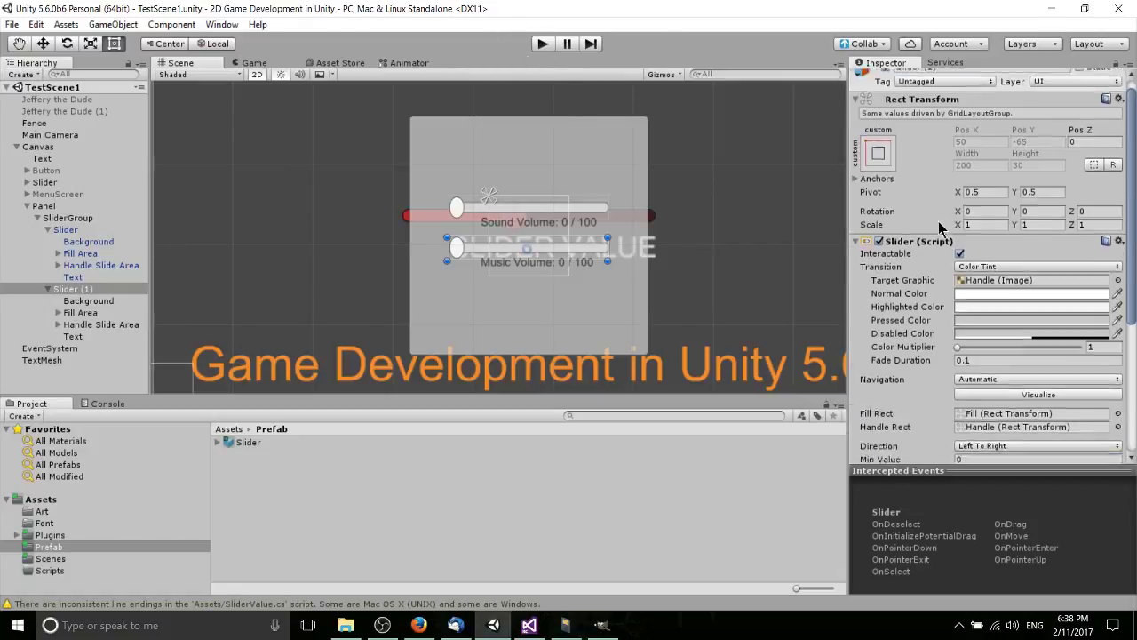
pyautogui.click(542, 45)
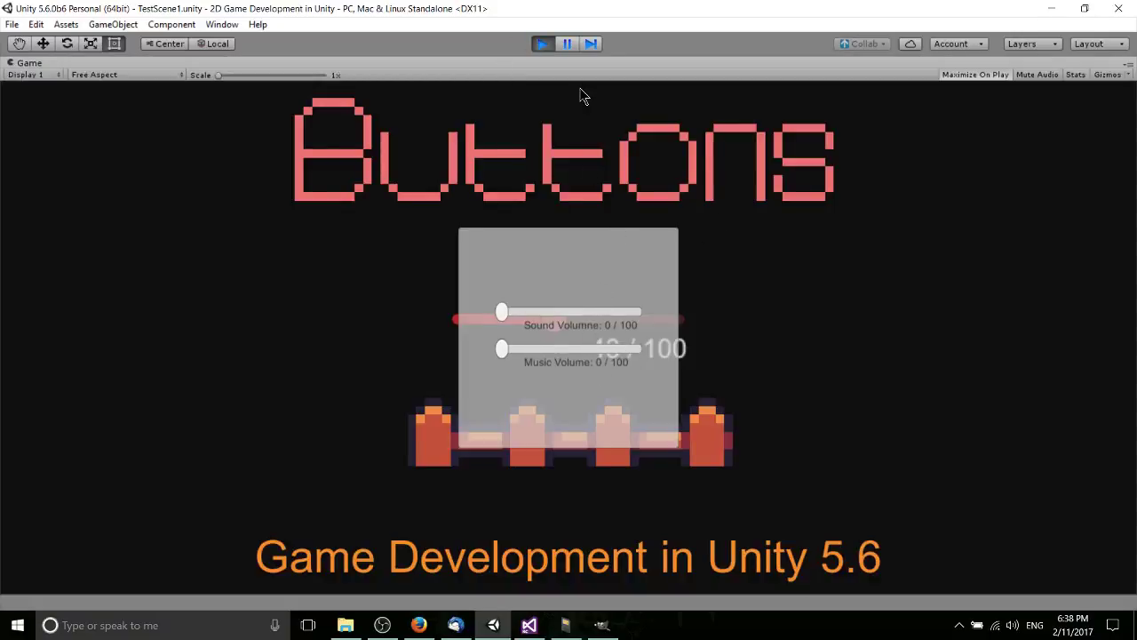
pyautogui.click(541, 45)
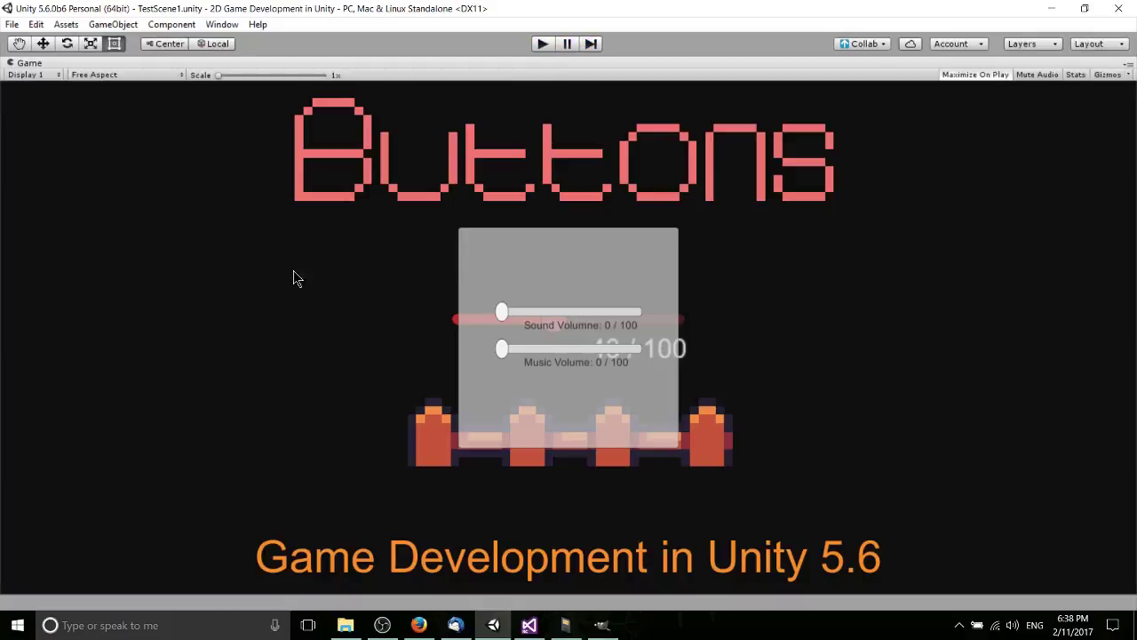
pyautogui.scroll(-6, 1032, 422)
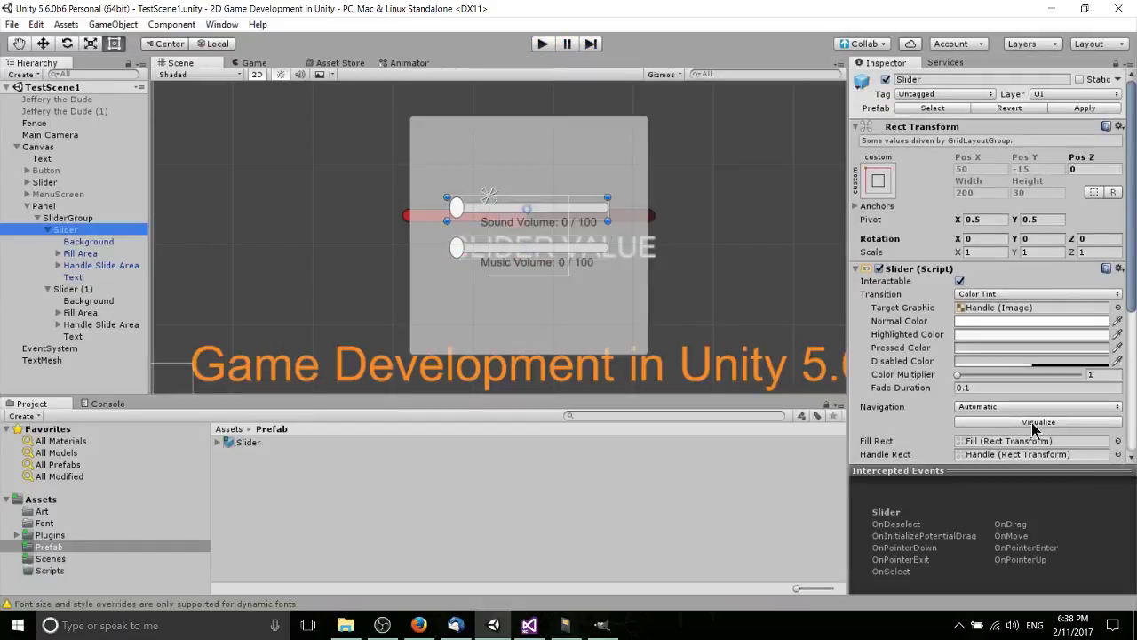
# - Add a UI Text object under Panel with the text "Options Menu"
pyautogui.rightClick(43, 207)
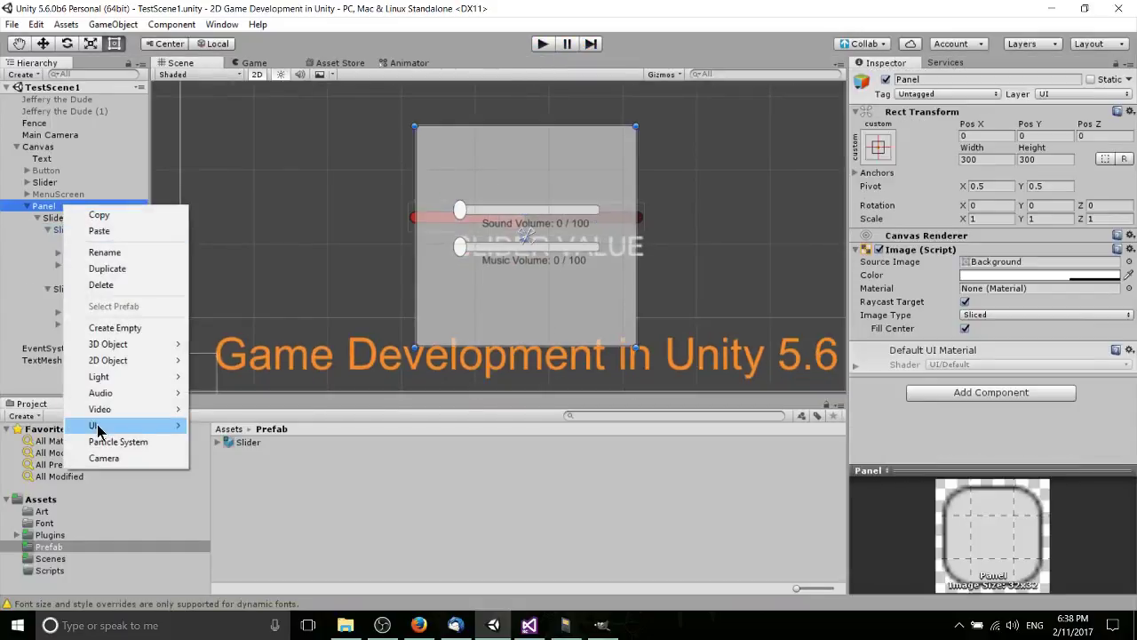
pyautogui.moveTo(96, 426)
pyautogui.click(264, 423)
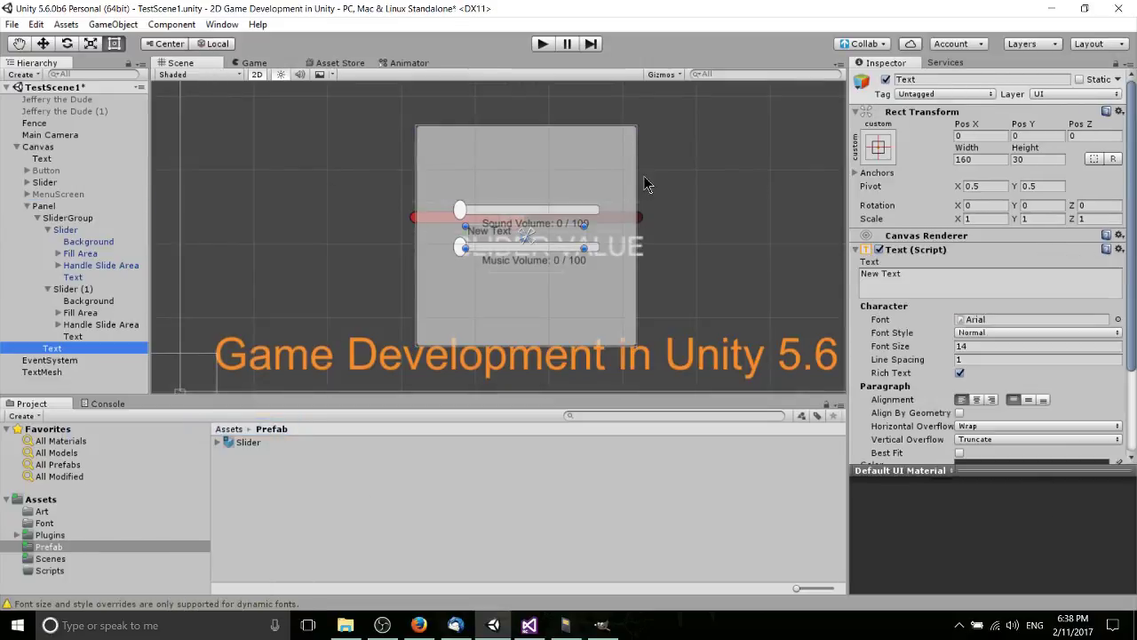
pyautogui.click(930, 285)
pyautogui.write('0')
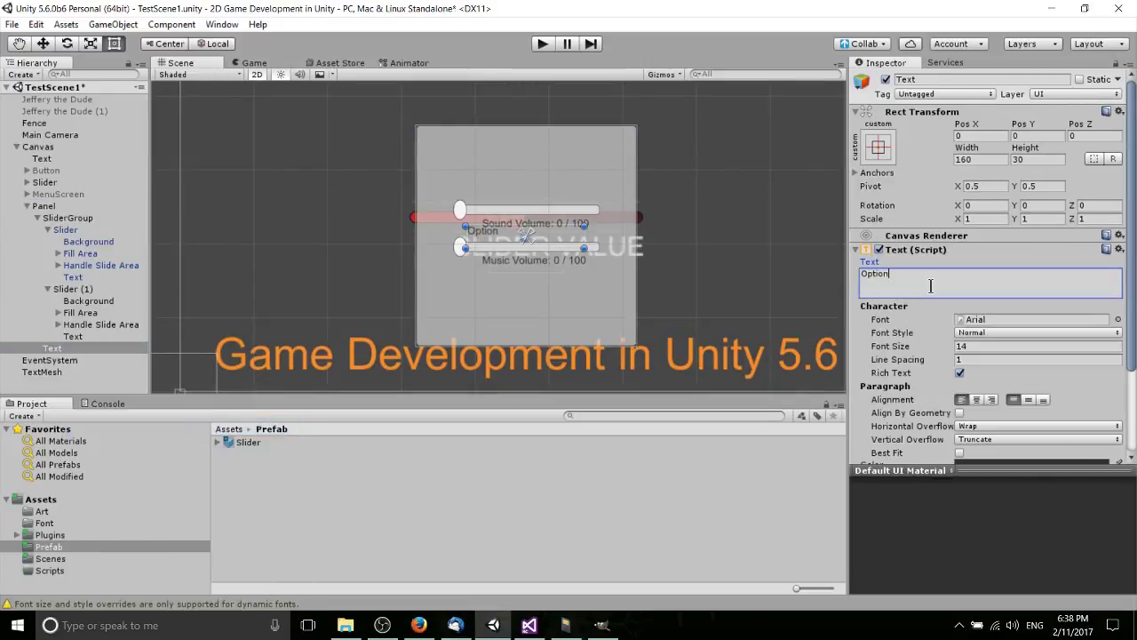
pyautogui.write('ptions Menu')
# - Anchor and position the Options Menu text along Panel's top edge with the top stretch preset
pyautogui.click(881, 151)
pyautogui.keyDown('alt'); pyautogui.click(965, 267); pyautogui.keyUp('alt')
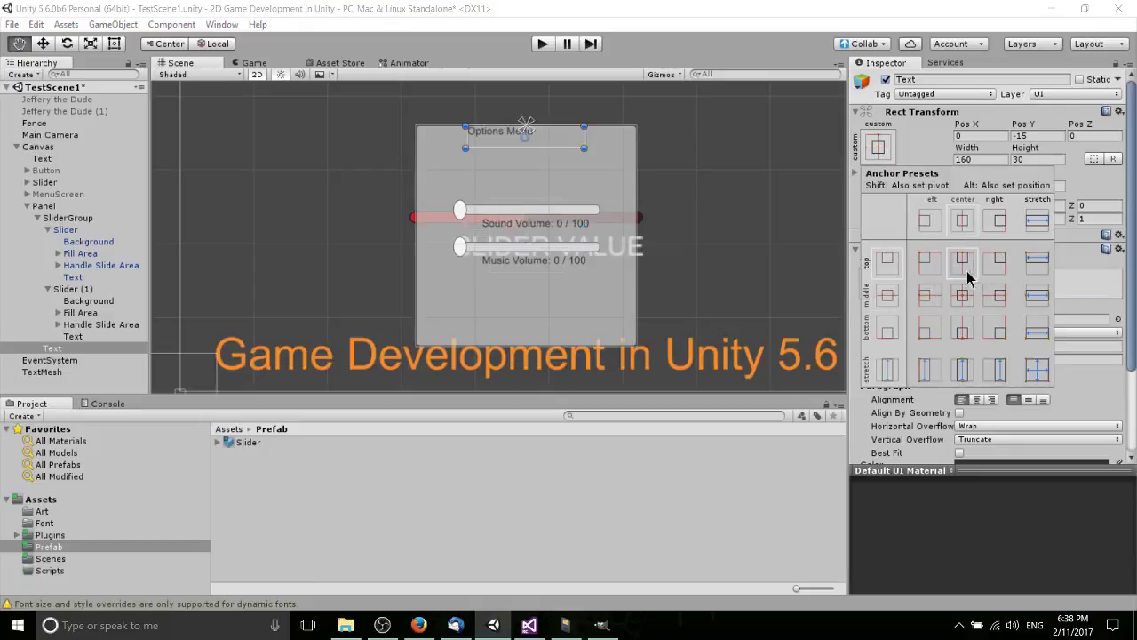
pyautogui.keyDown('alt'); pyautogui.click(1039, 259); pyautogui.keyUp('alt')
pyautogui.click(1065, 293)
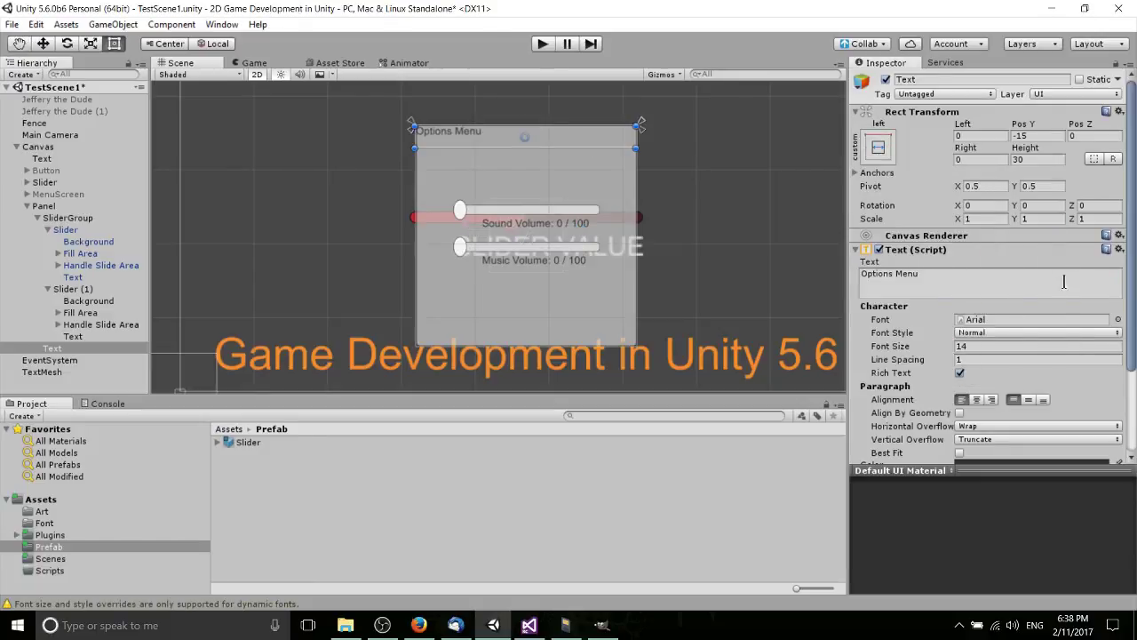
# - Align the Options Menu text to the horizontal centre and vertical middle, and enable Best Fit
pyautogui.scroll(-5, 1064, 282)
pyautogui.click(981, 311)
pyautogui.click(1029, 310)
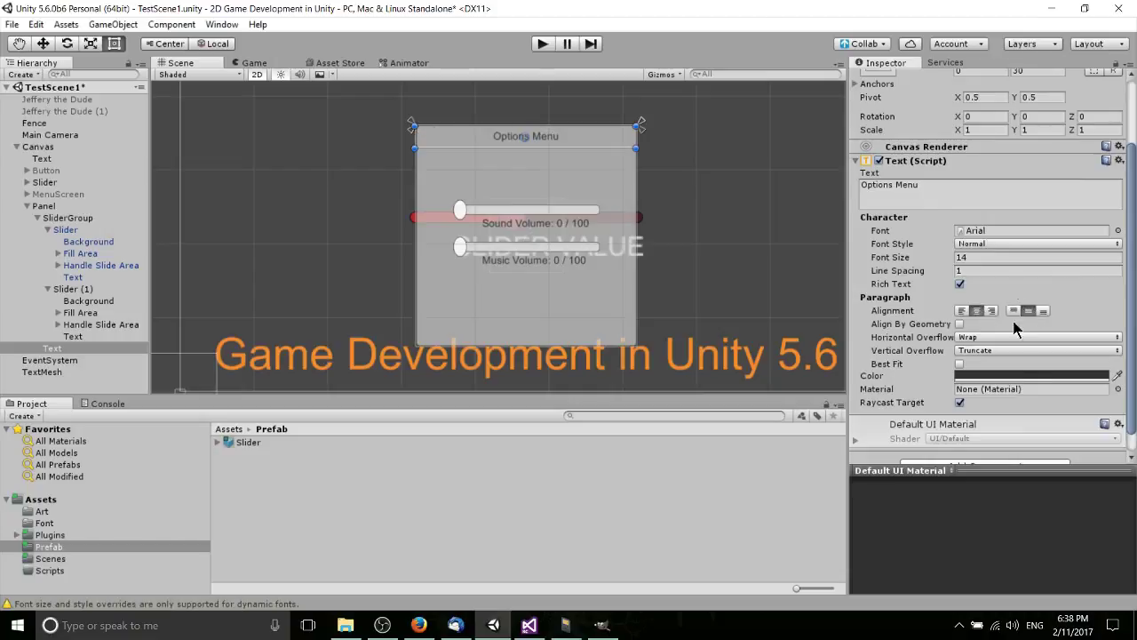
pyautogui.click(960, 363)
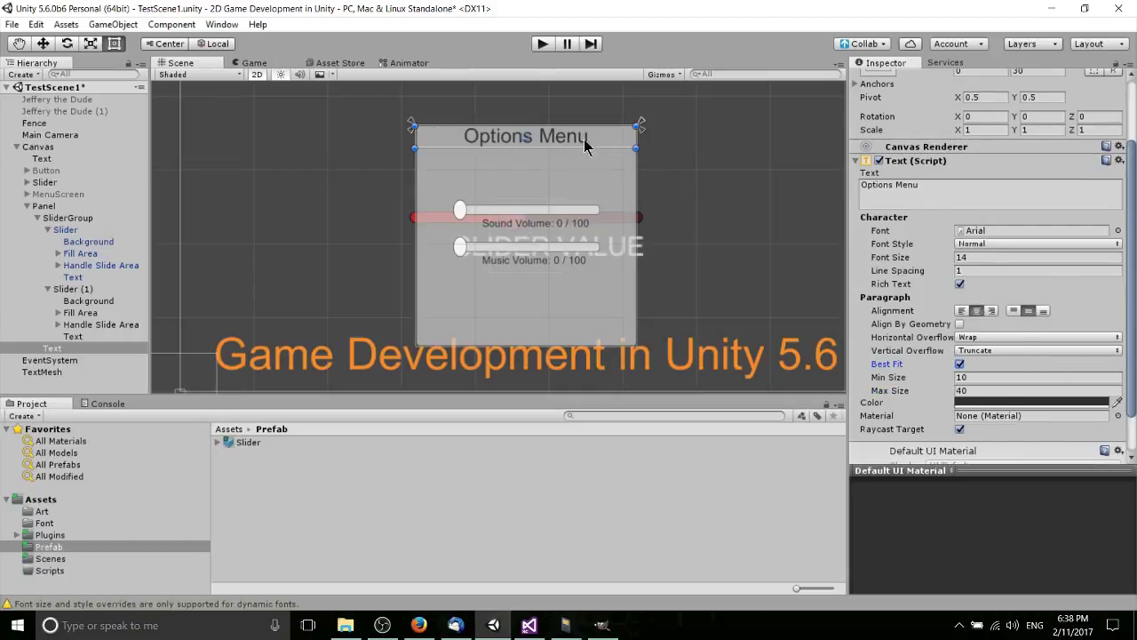
# - Reorder the Options Menu text above SliderGroup within Panel and collapse SliderGroup's children
pyautogui.moveTo(46, 351); pyautogui.dragTo(71, 214)
pyautogui.click(51, 229)
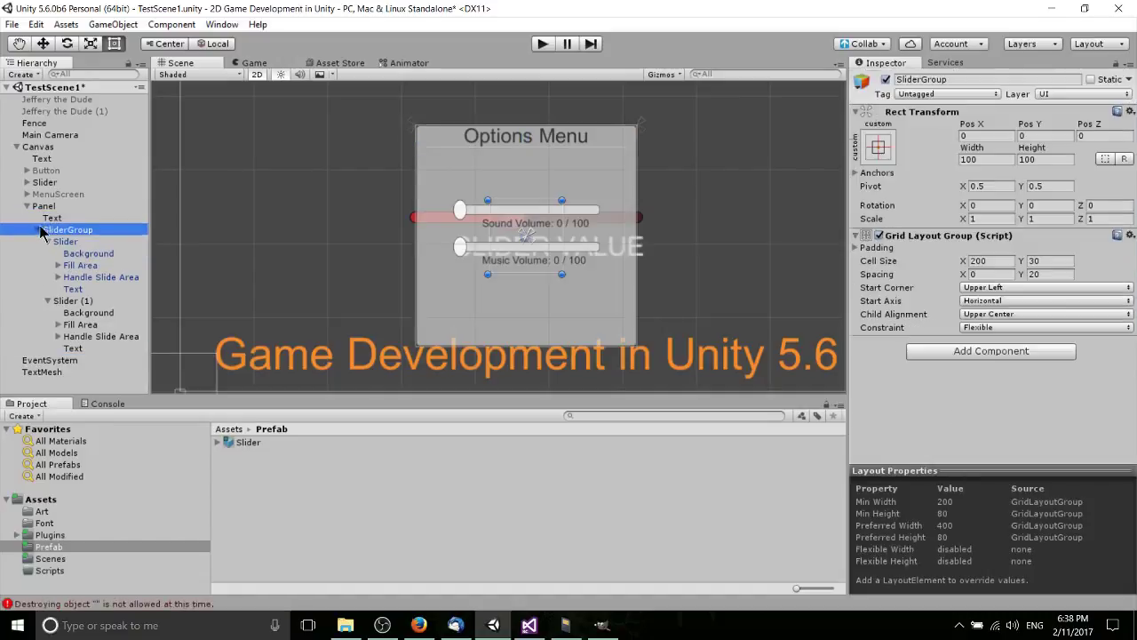
pyautogui.click(37, 229)
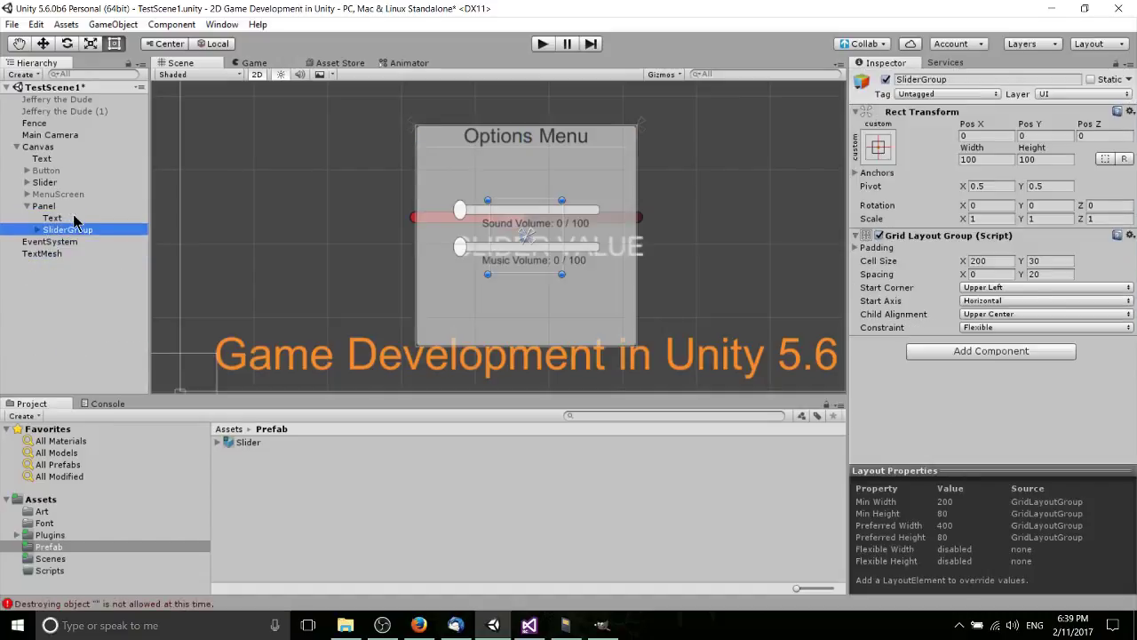
# - Run the scene, move the sound volume slider to test its label, and stop Play mode
pyautogui.click(550, 46)
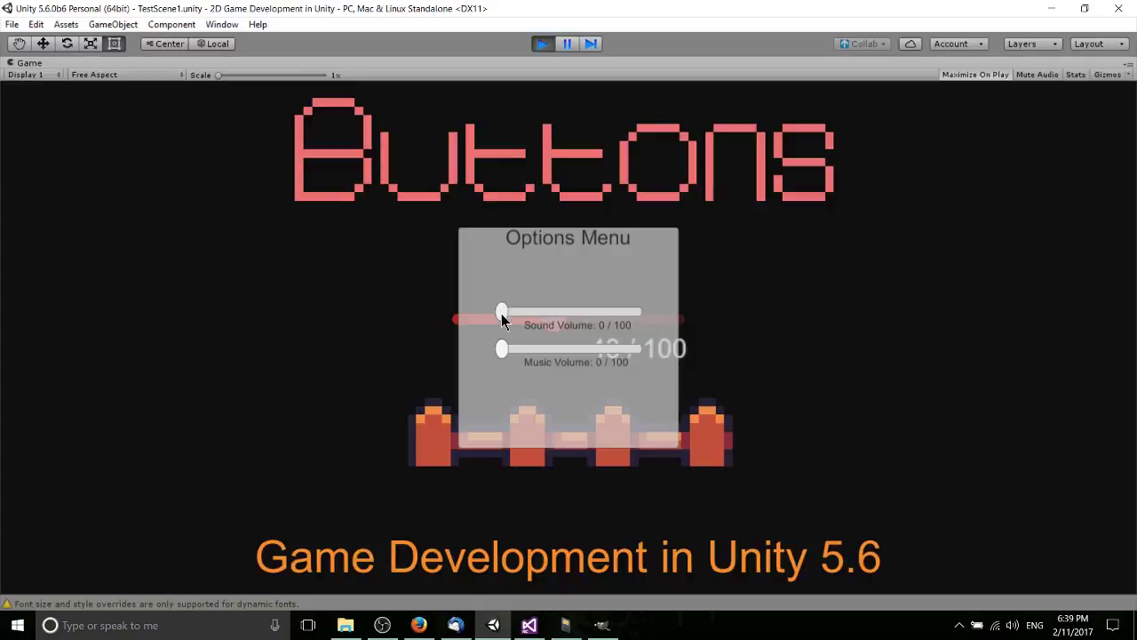
pyautogui.moveTo(501, 312); pyautogui.dragTo(534, 311)
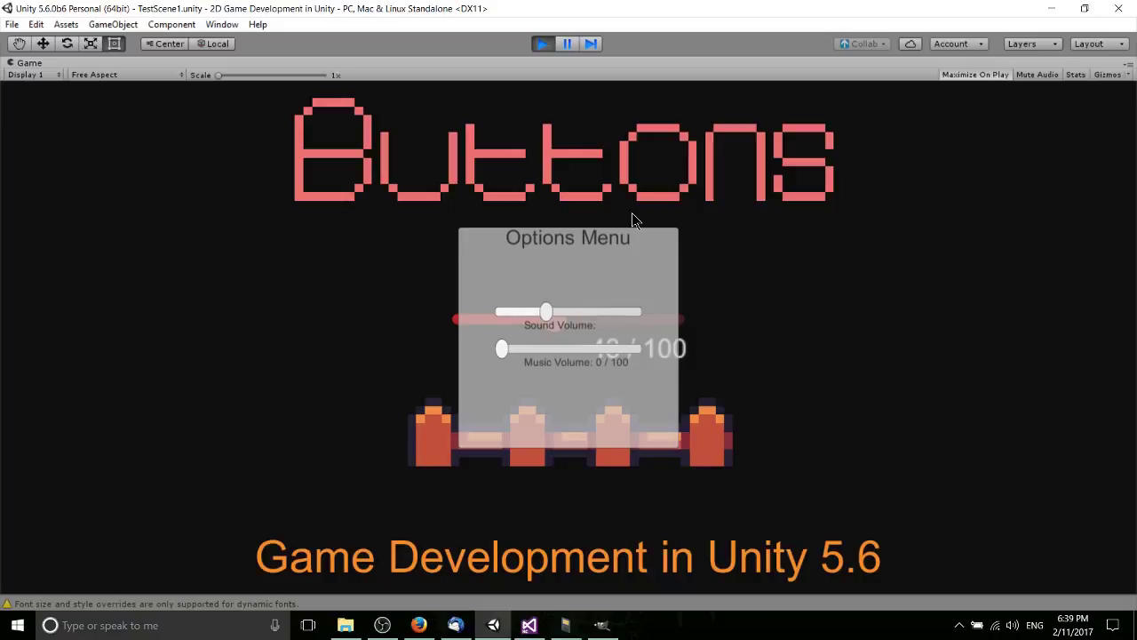
pyautogui.click(551, 49)
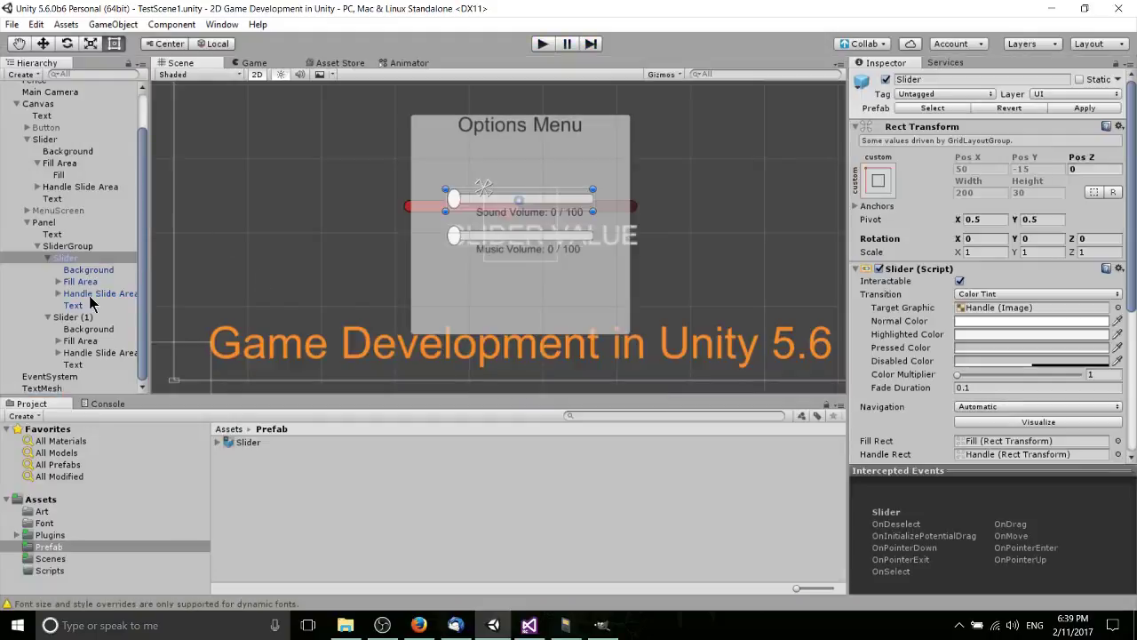
# - Set the first Slider's label text to Overflow horizontally and extend its text box slightly to the left
pyautogui.click(72, 304)
pyautogui.scroll(-3, 977, 338)
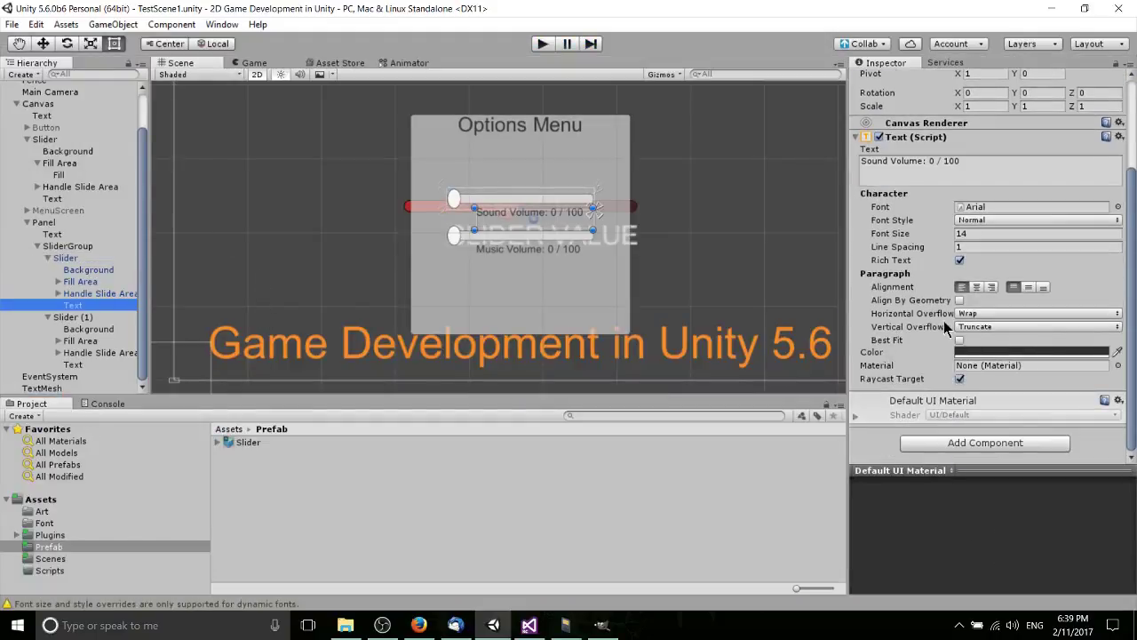
pyautogui.click(966, 315)
pyautogui.click(988, 346)
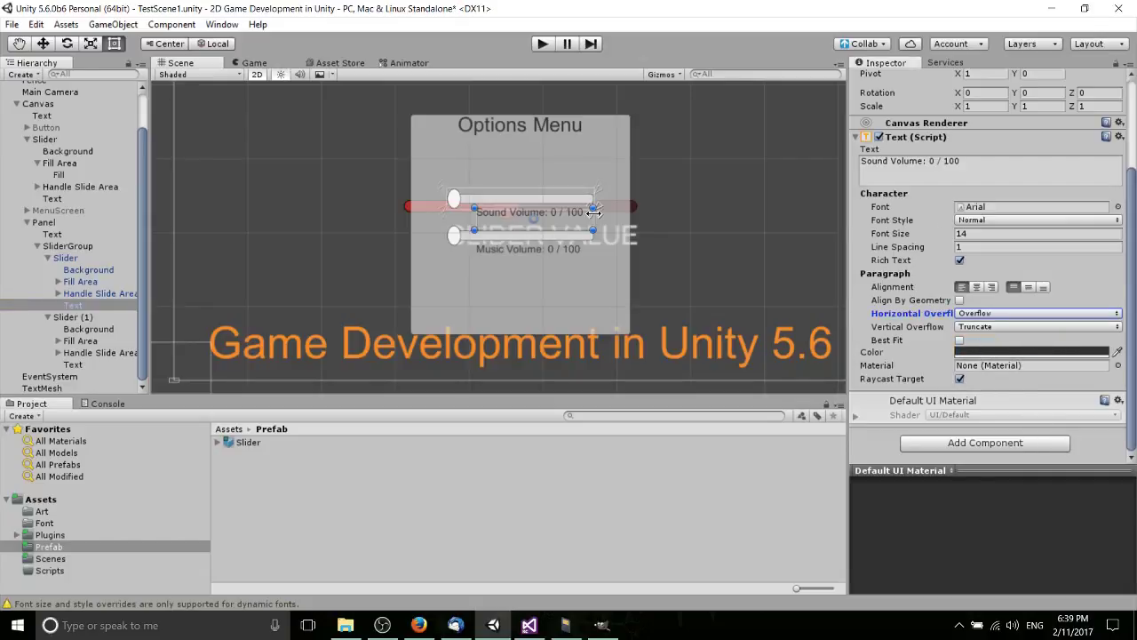
pyautogui.moveTo(478, 213); pyautogui.dragTo(469, 214)
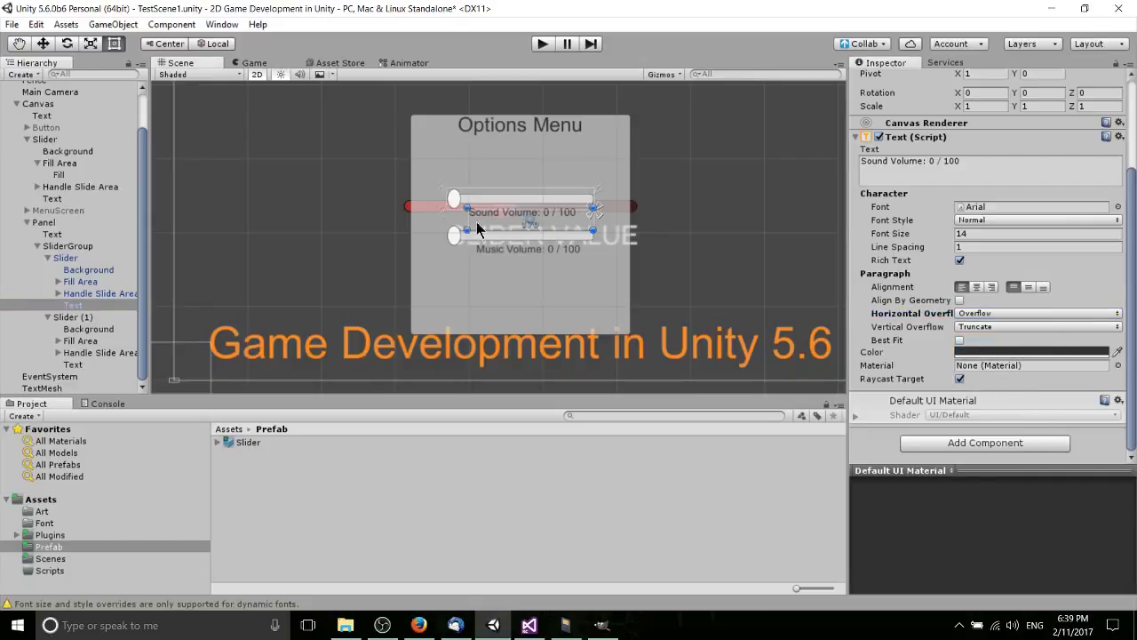
# - Set Slider (1)'s label text to Overflow horizontally and extend its text box slightly to the left
pyautogui.click(76, 364)
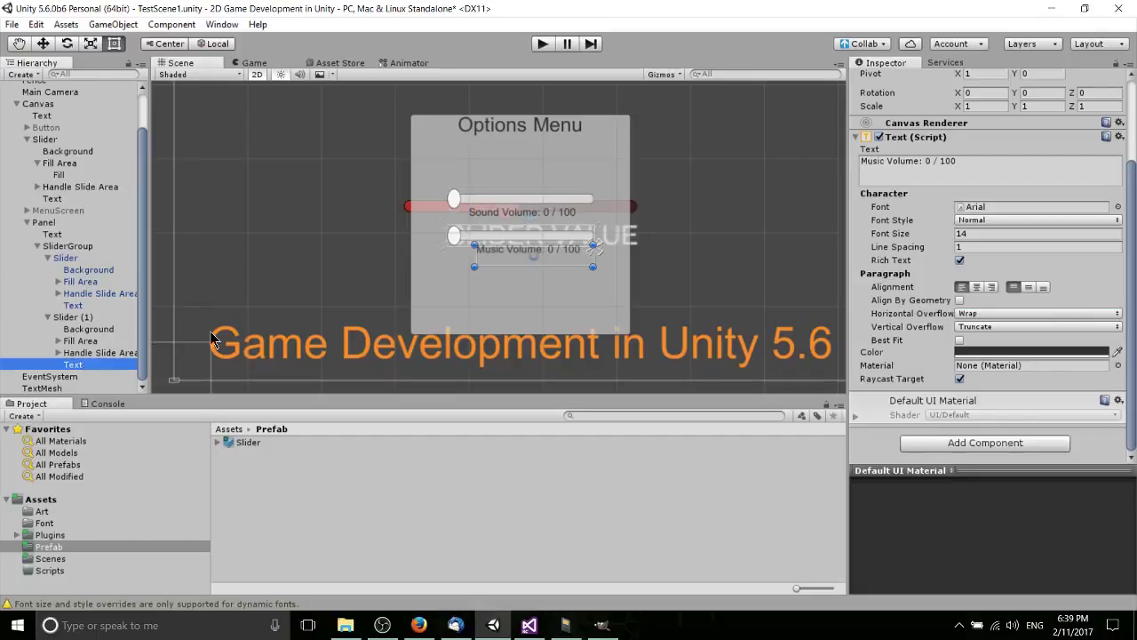
pyautogui.click(965, 315)
pyautogui.click(988, 346)
# - Run the scene, move the sound and music sliders to test both labels, and stop Play mode
pyautogui.hotkey('ctrl', 'p')
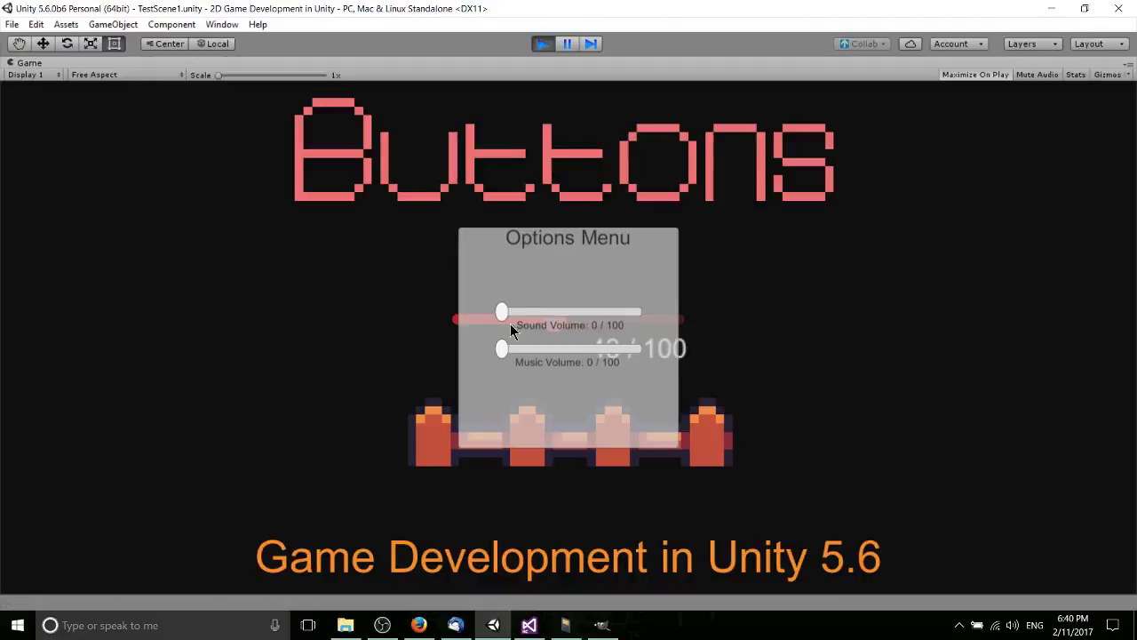
pyautogui.moveTo(502, 311); pyautogui.dragTo(534, 307)
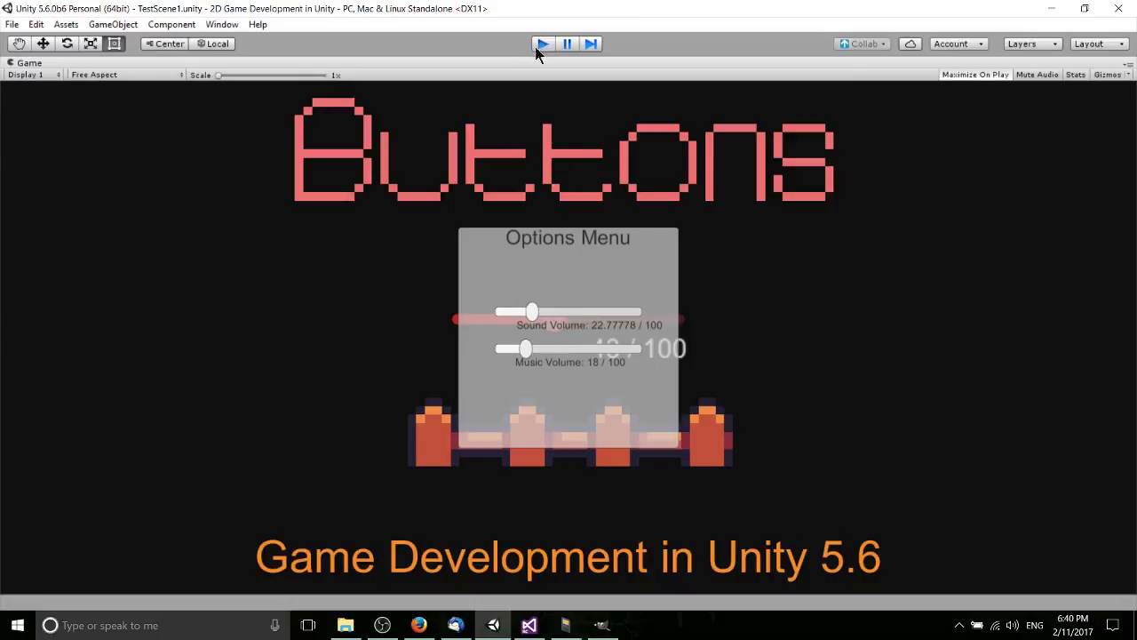
pyautogui.click(540, 44)
# - Enable Whole Numbers on the first Slider in SliderGroup and save the scene
pyautogui.click(67, 258)
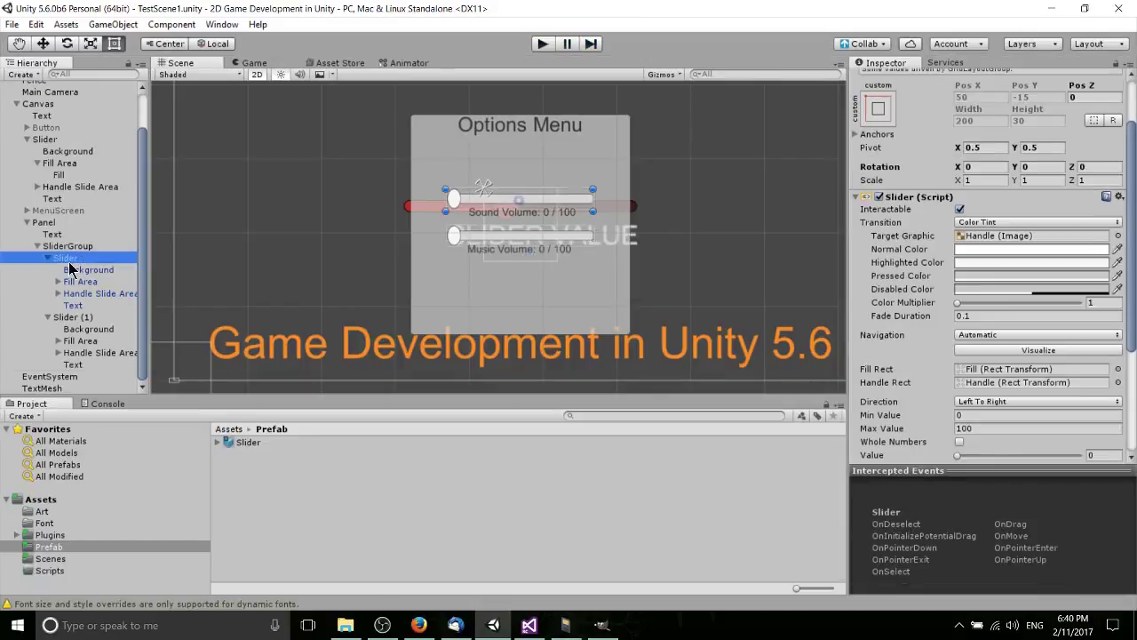
pyautogui.scroll(-5, 919, 268)
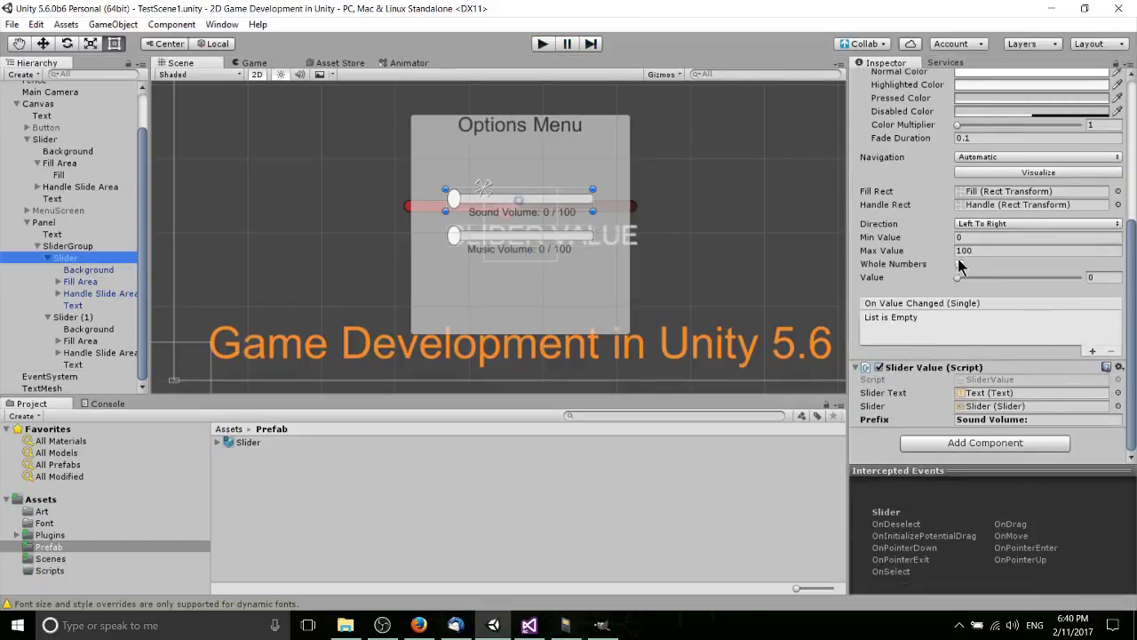
pyautogui.click(959, 264)
pyautogui.hotkey('ctrl', 's')
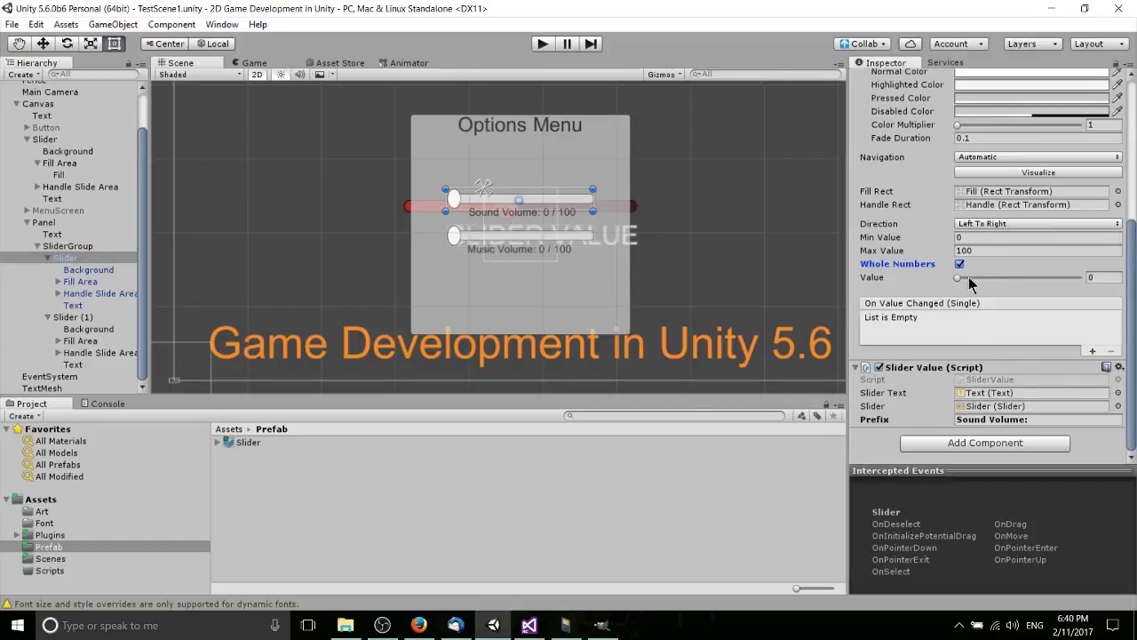
# - Deactivate the Panel object that holds the options menu
pyautogui.moveTo(632, 216); pyautogui.dragTo(619, 242, button='middle')
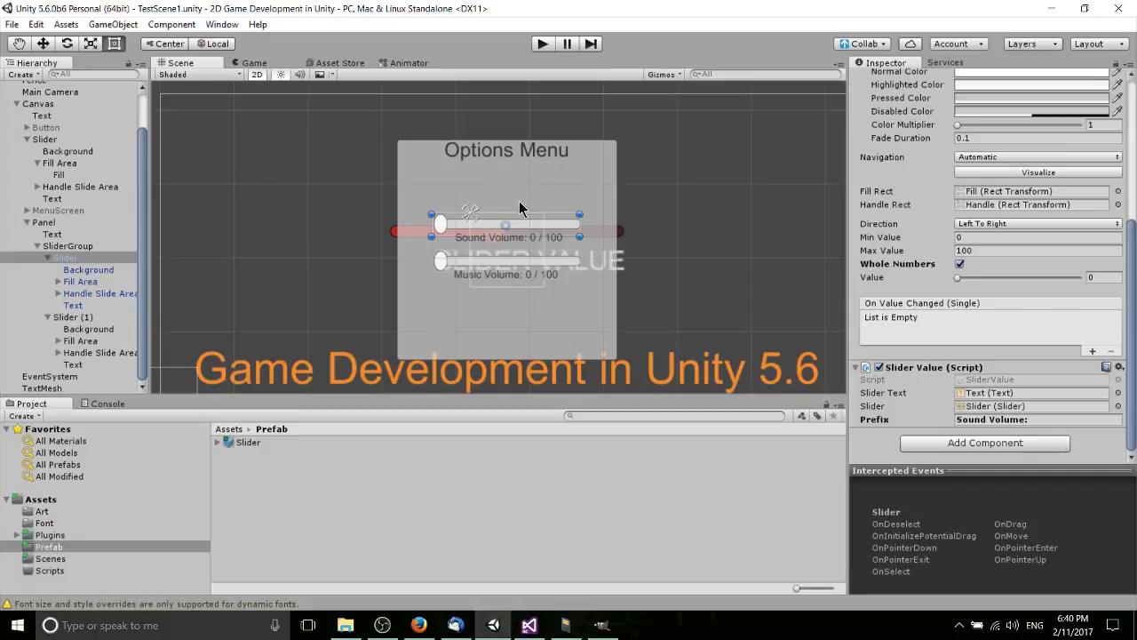
pyautogui.moveTo(519, 200); pyautogui.dragTo(498, 190, button='middle')
pyautogui.click(43, 223)
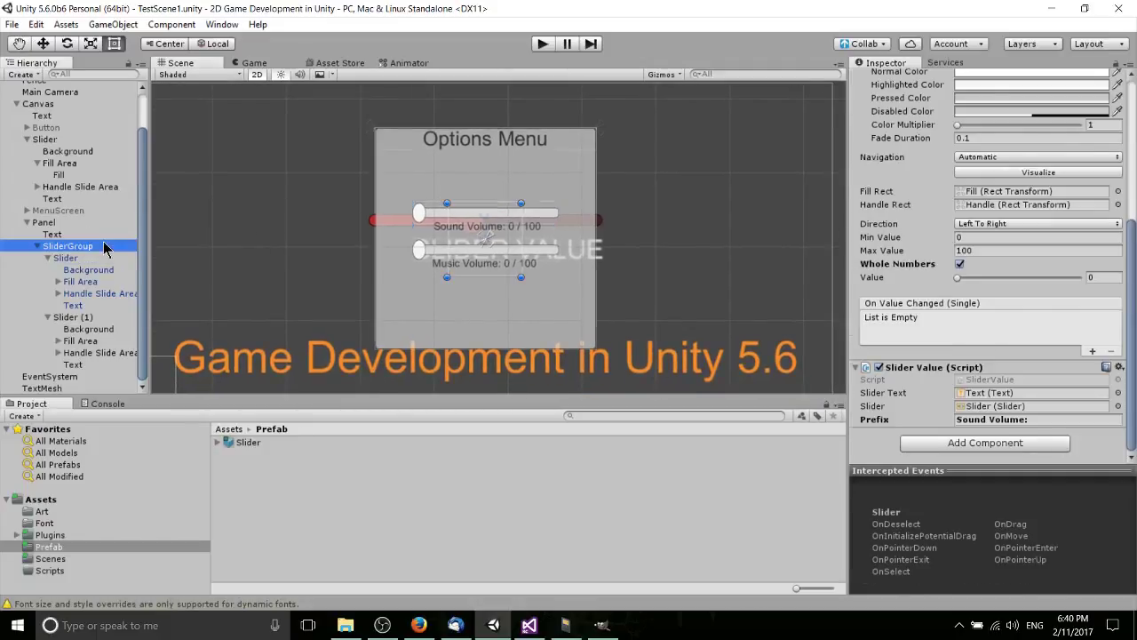
pyautogui.click(886, 80)
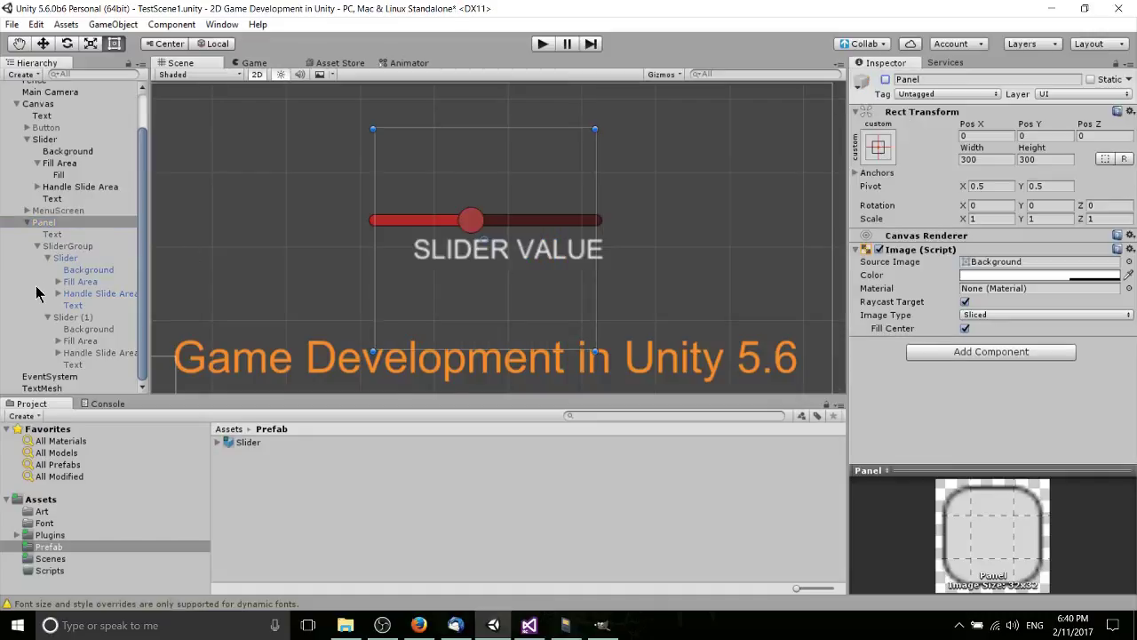
# - Expand and activate the MenuScreen object, and select its Options button
pyautogui.click(55, 210)
pyautogui.click(26, 211)
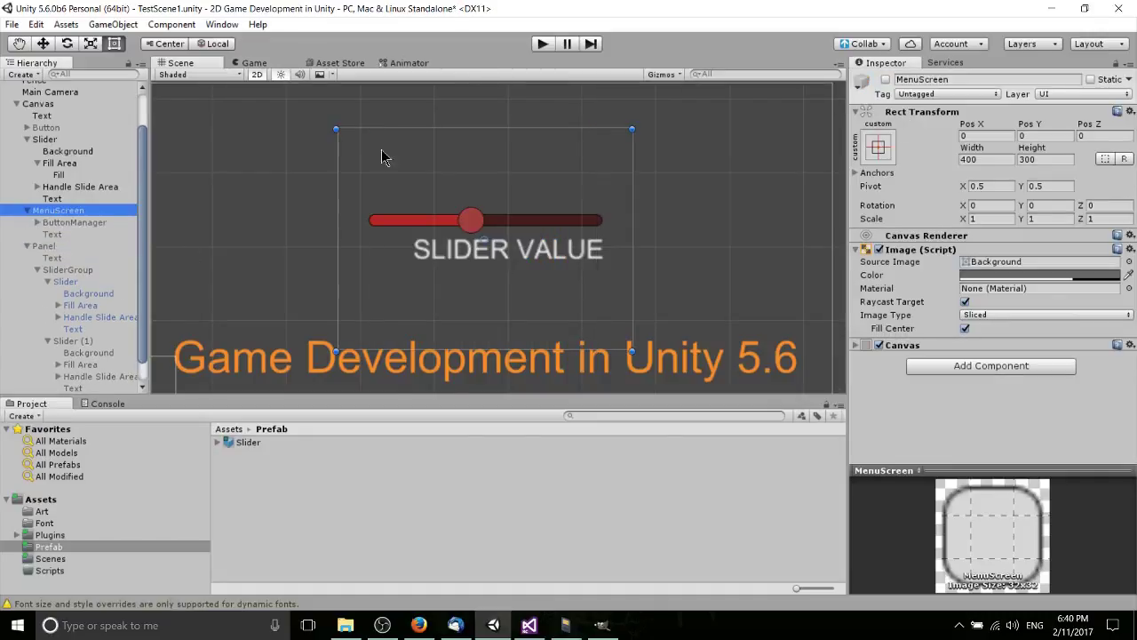
pyautogui.click(886, 80)
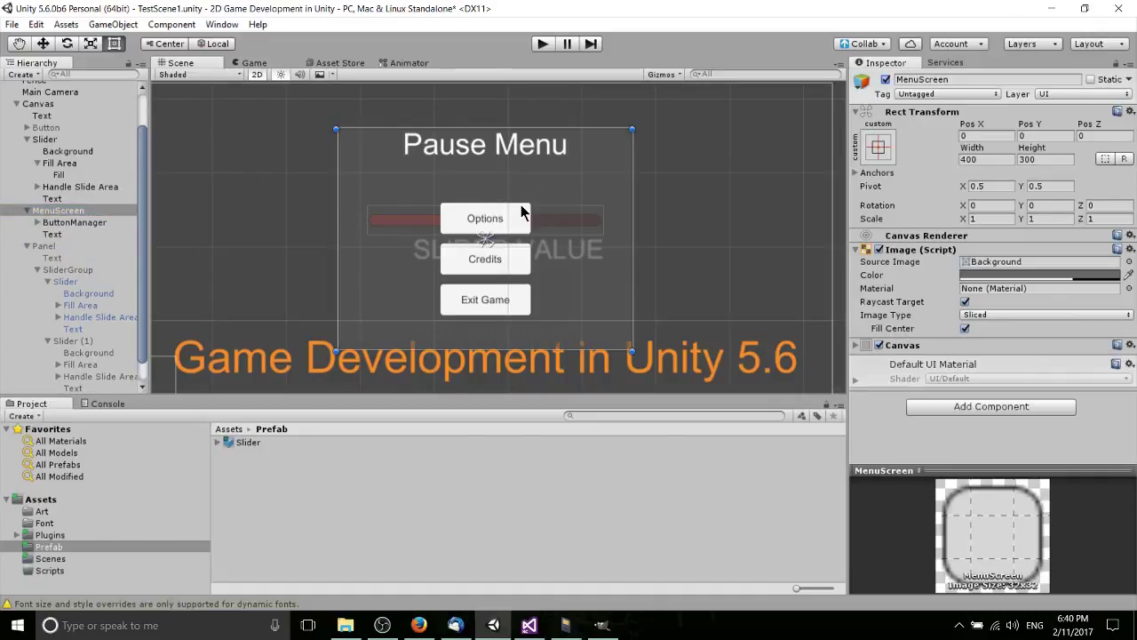
pyautogui.click(487, 229)
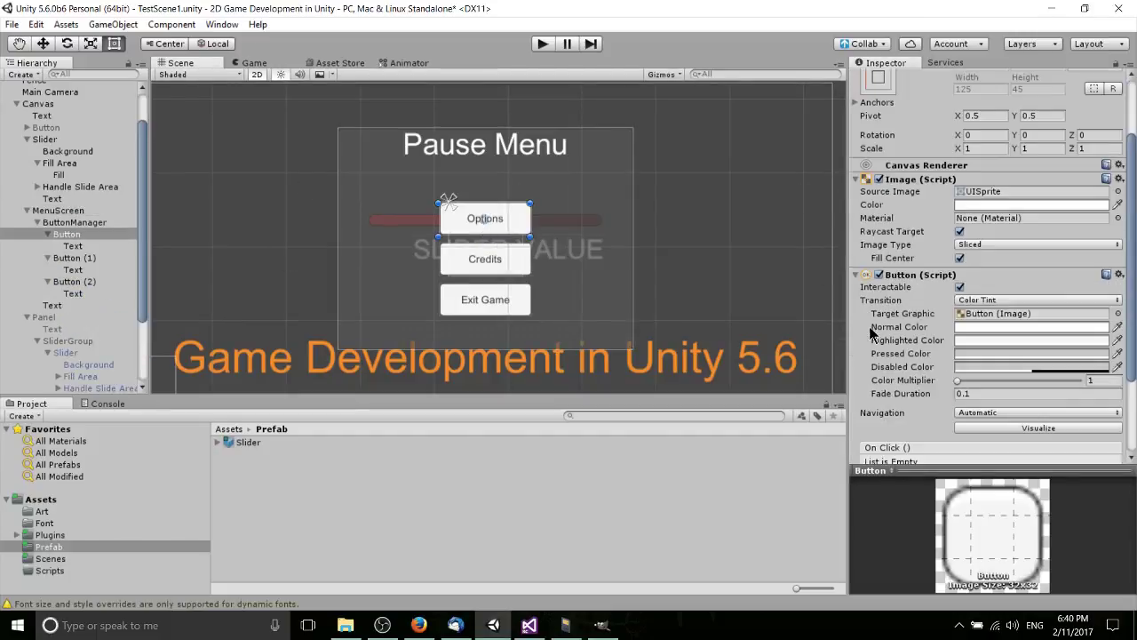
# - Add an On Click event to the Options button that calls GameObject.SetActive on Panel with the value enabled, and save the scene
pyautogui.scroll(-3, 869, 326)
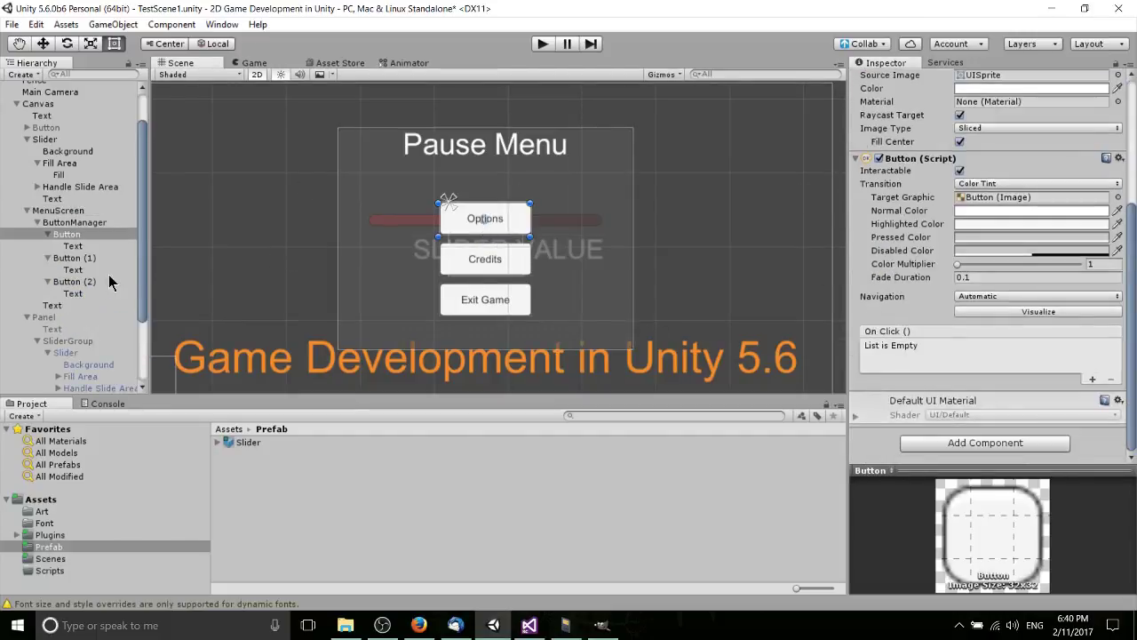
pyautogui.scroll(-3, 111, 280)
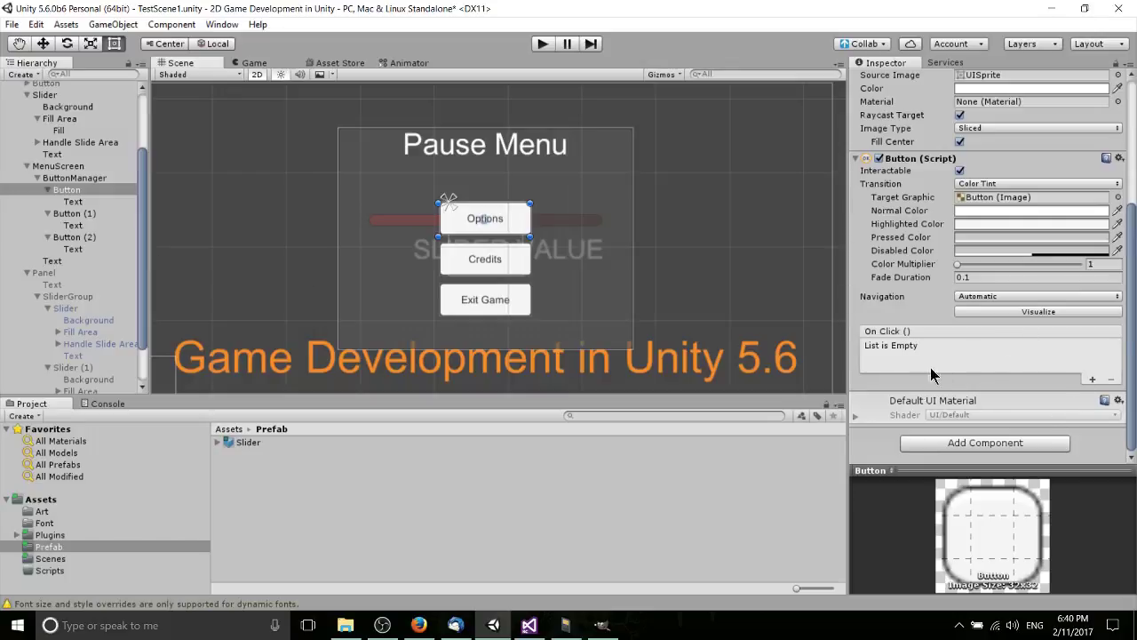
pyautogui.click(1093, 379)
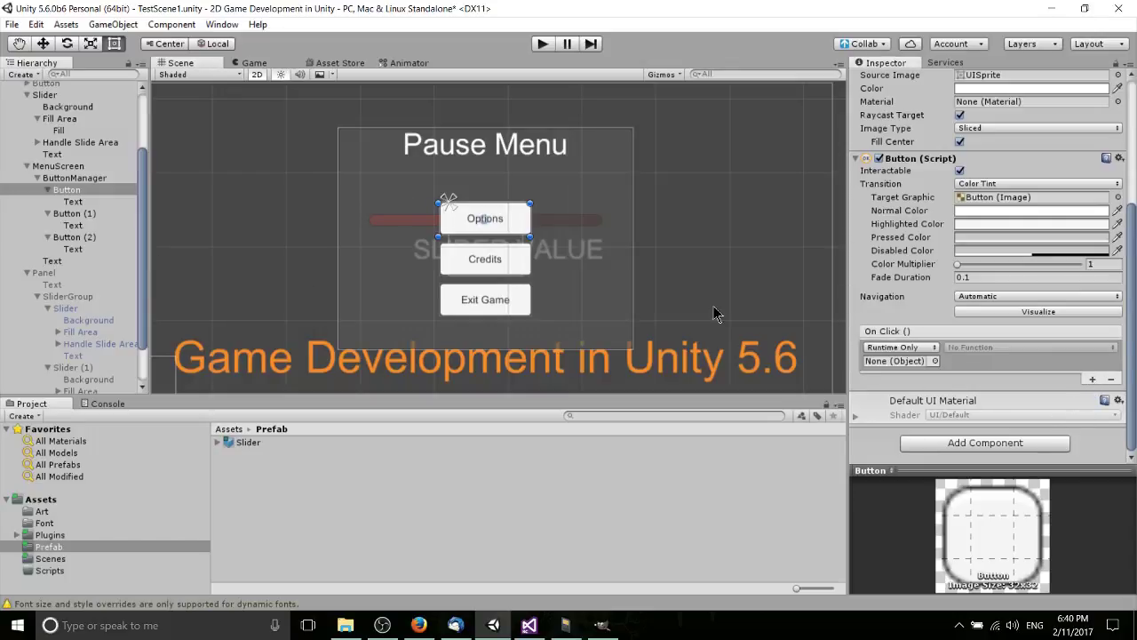
pyautogui.moveTo(42, 273); pyautogui.dragTo(902, 361)
pyautogui.click(961, 345)
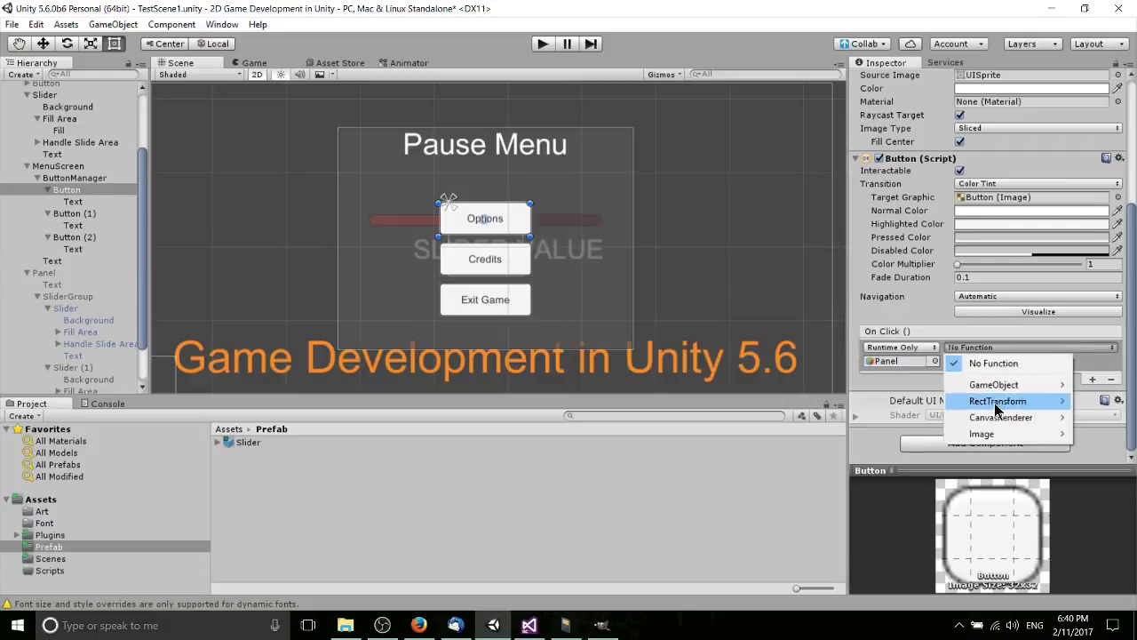
pyautogui.moveTo(994, 385)
pyautogui.click(845, 500)
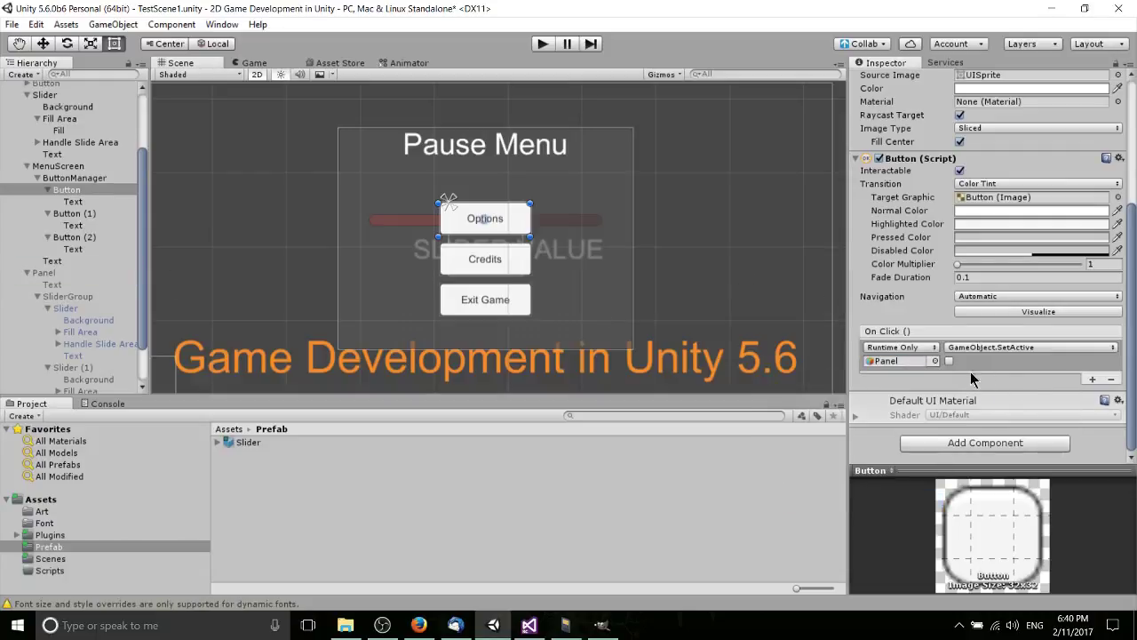
pyautogui.hotkey('ctrl', 's')
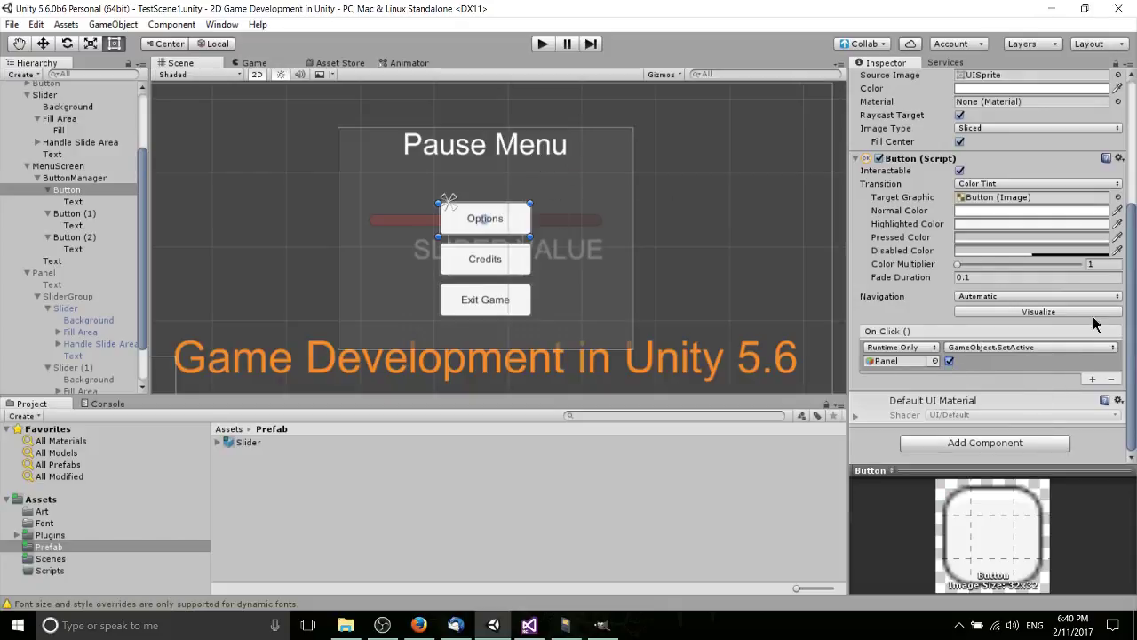
# - Add a second On Click event that calls GameObject.SetActive on MenuScreen with the value unchecked
pyautogui.click(1092, 379)
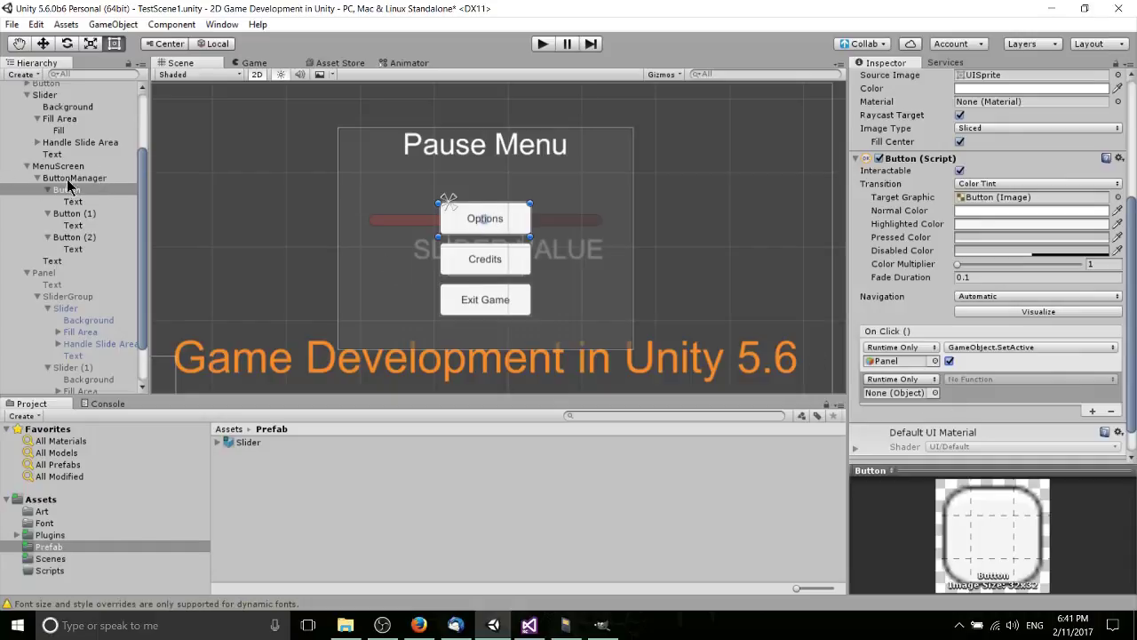
pyautogui.moveTo(59, 167); pyautogui.dragTo(897, 392)
pyautogui.click(986, 380)
pyautogui.moveTo(994, 416)
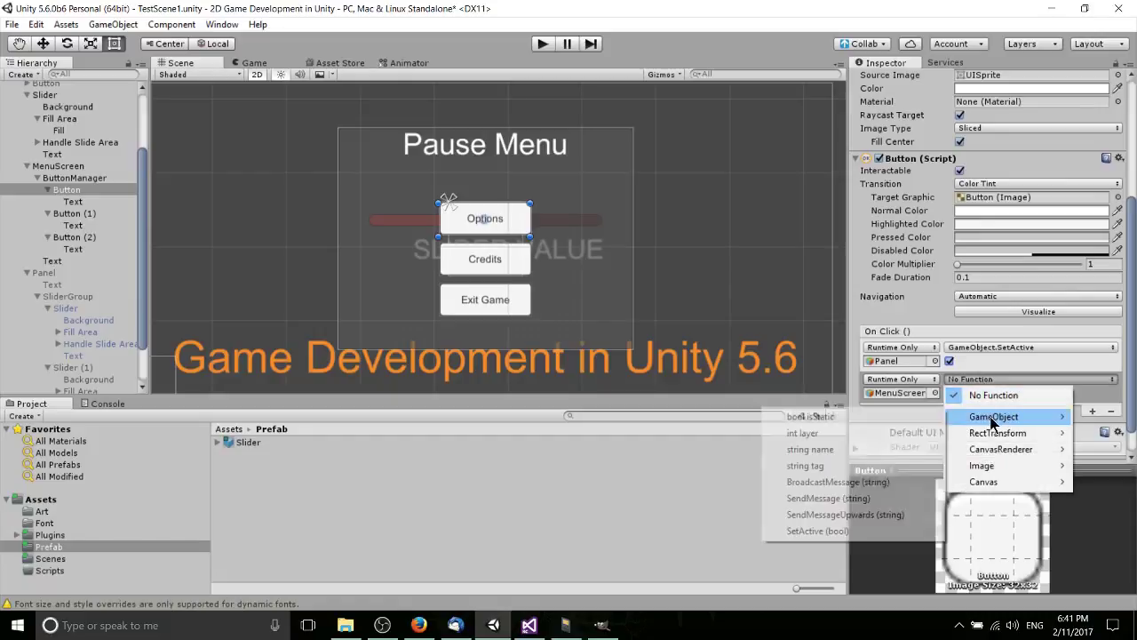
pyautogui.click(811, 535)
pyautogui.click(950, 393)
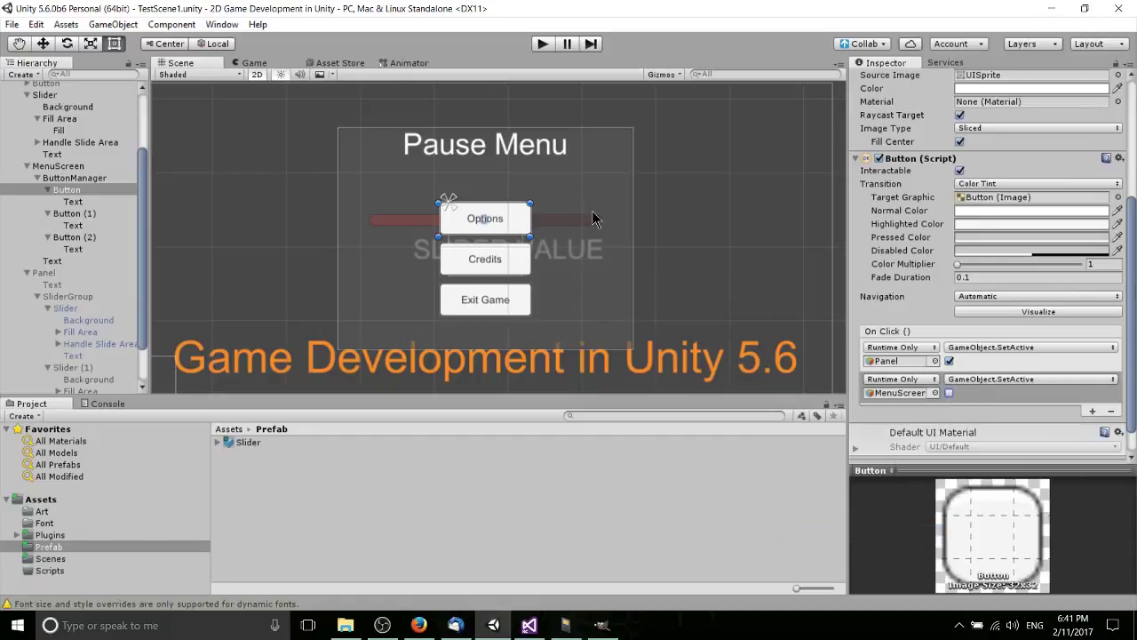
# - Run the scene to view the pause menu, and stop Play mode
pyautogui.click(541, 44)
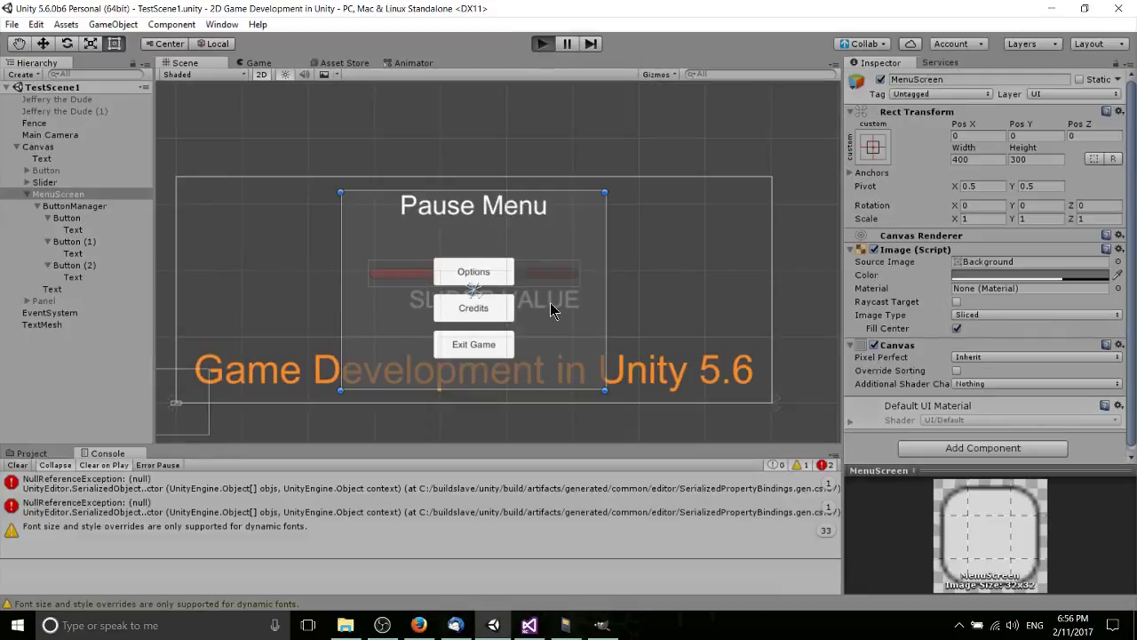
pyautogui.hotkey('ctrl', 'p')
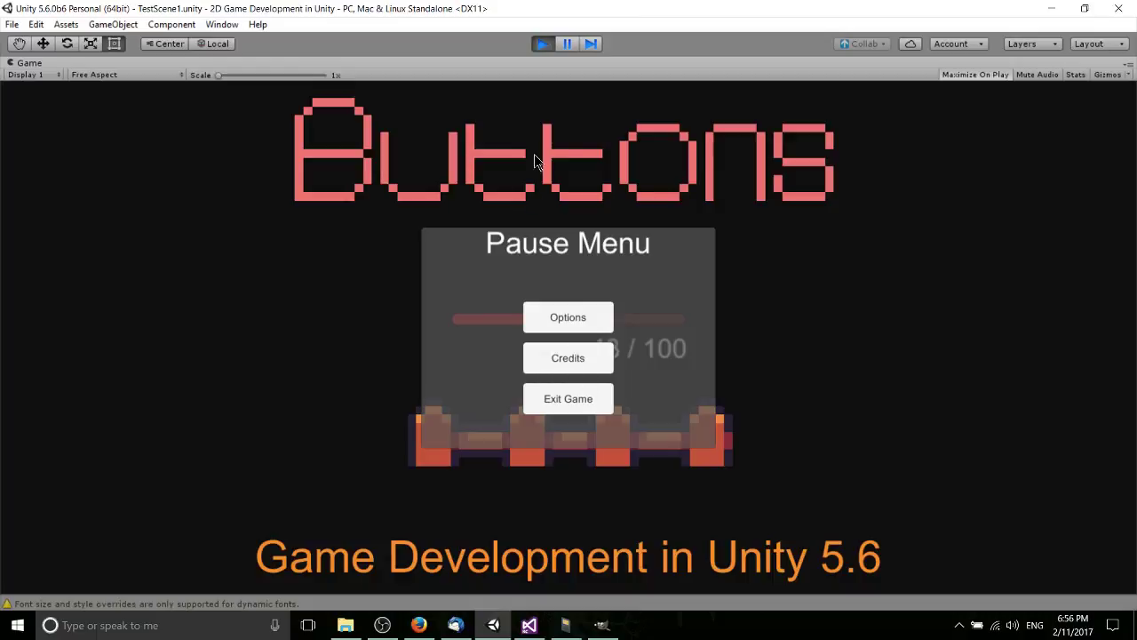
pyautogui.click(540, 37)
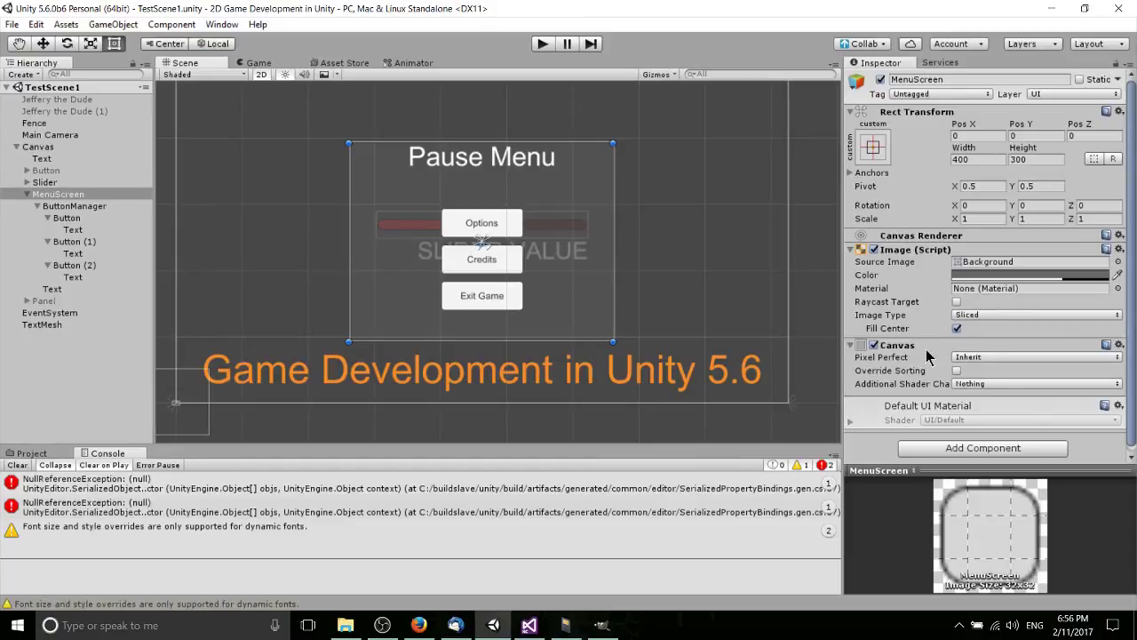
# - Remove the Canvas component from the MenuScreen object
pyautogui.click(79, 150)
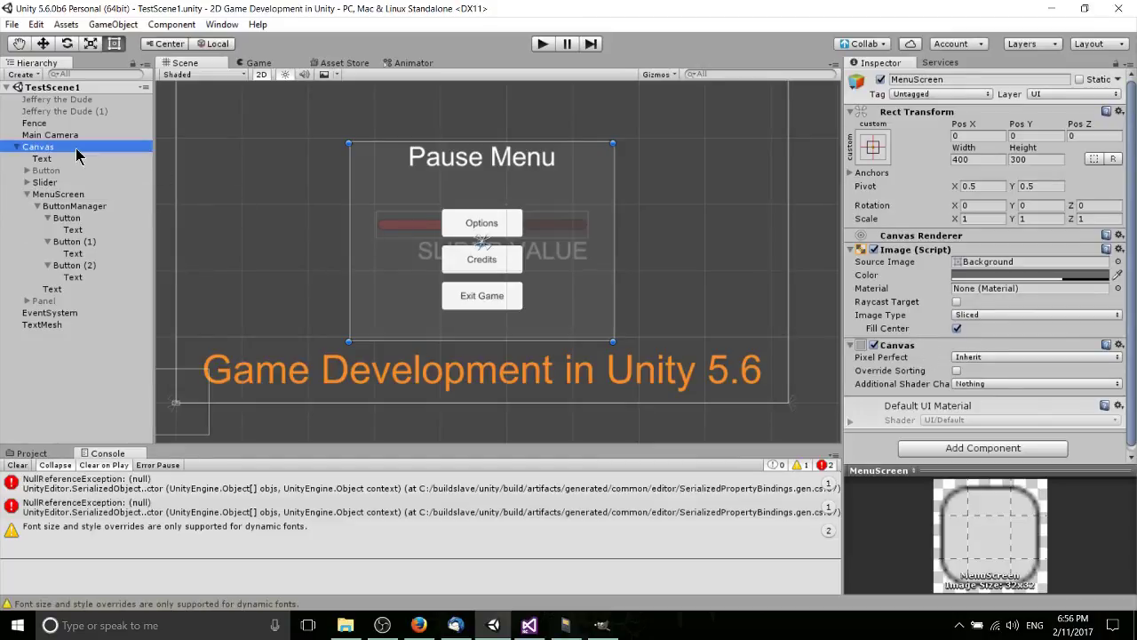
pyautogui.click(71, 195)
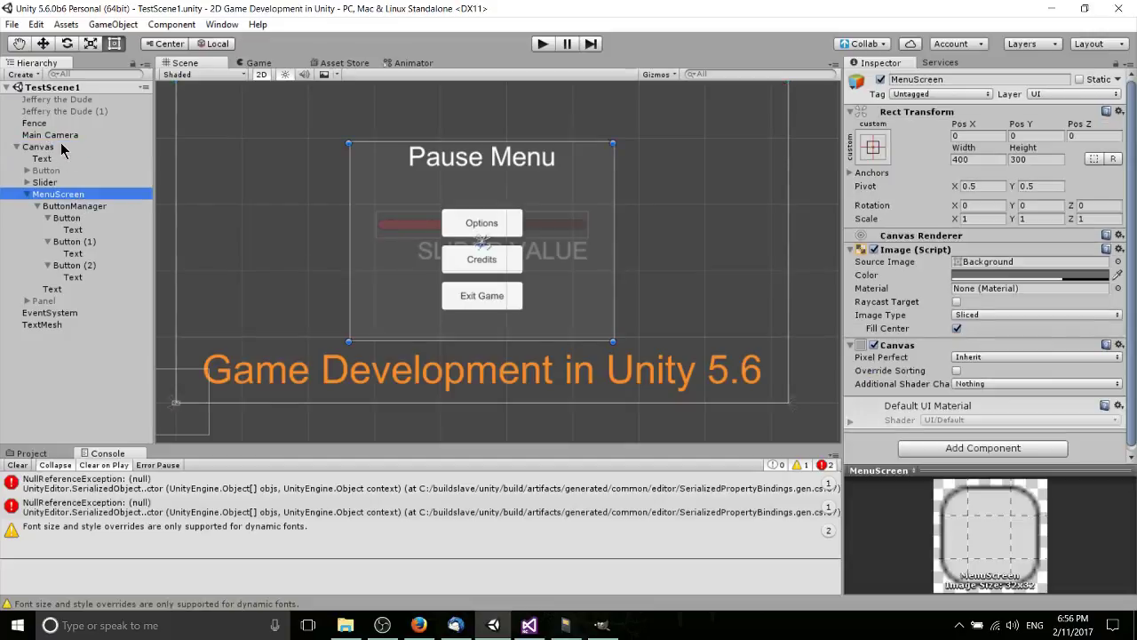
pyautogui.click(1119, 345)
pyautogui.click(1066, 415)
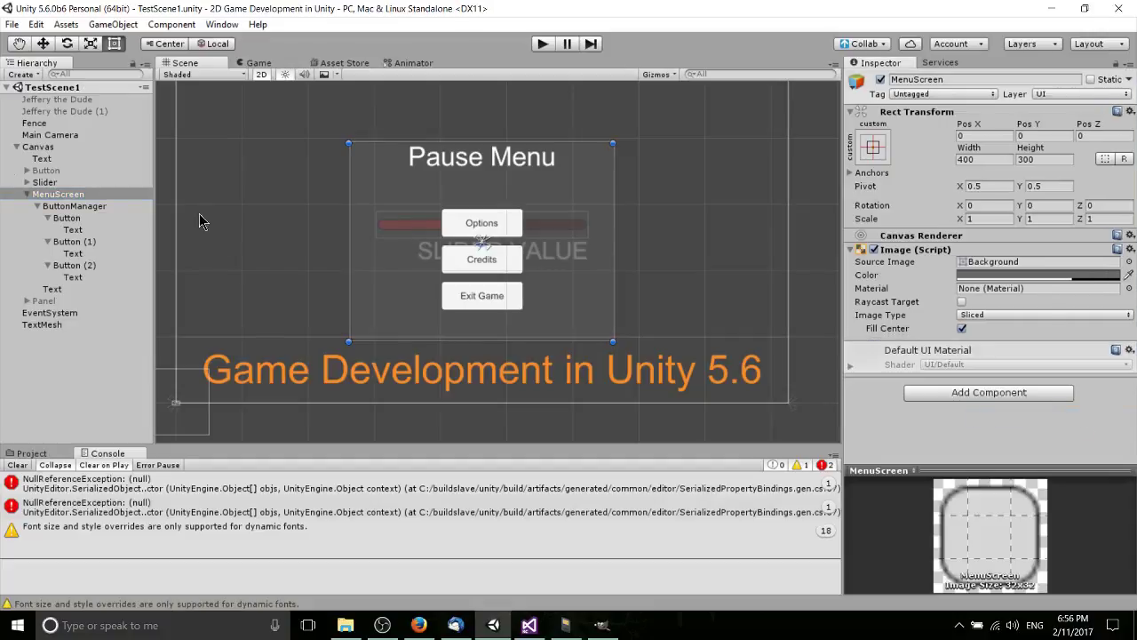
# - Run the scene, test the pause menu's Options button, and stop Play mode
pyautogui.click(544, 44)
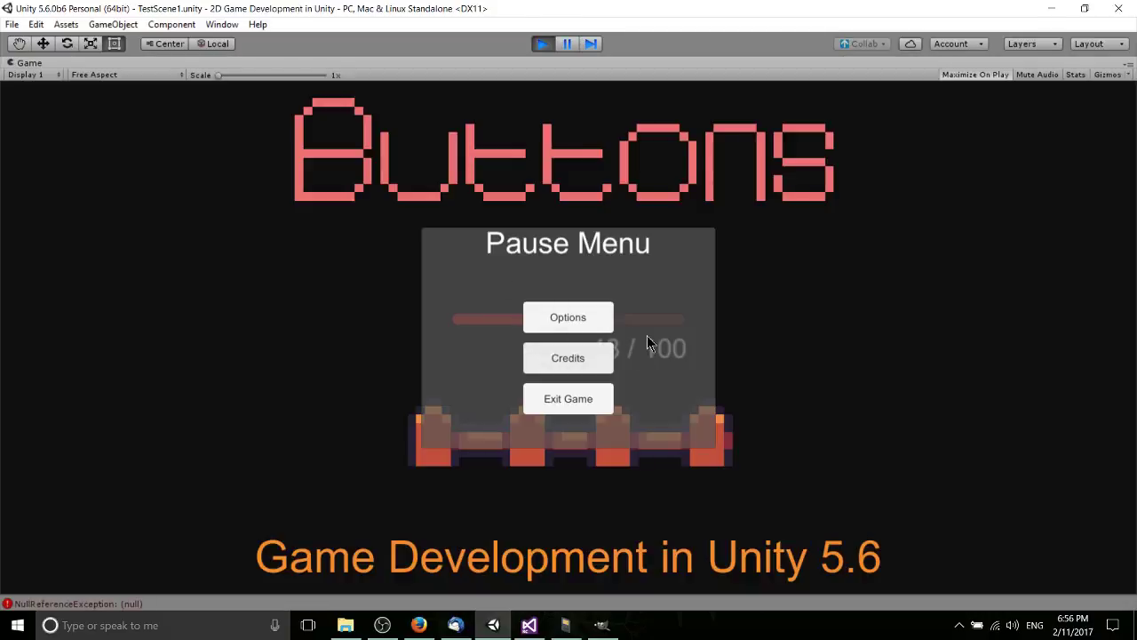
pyautogui.click(597, 322)
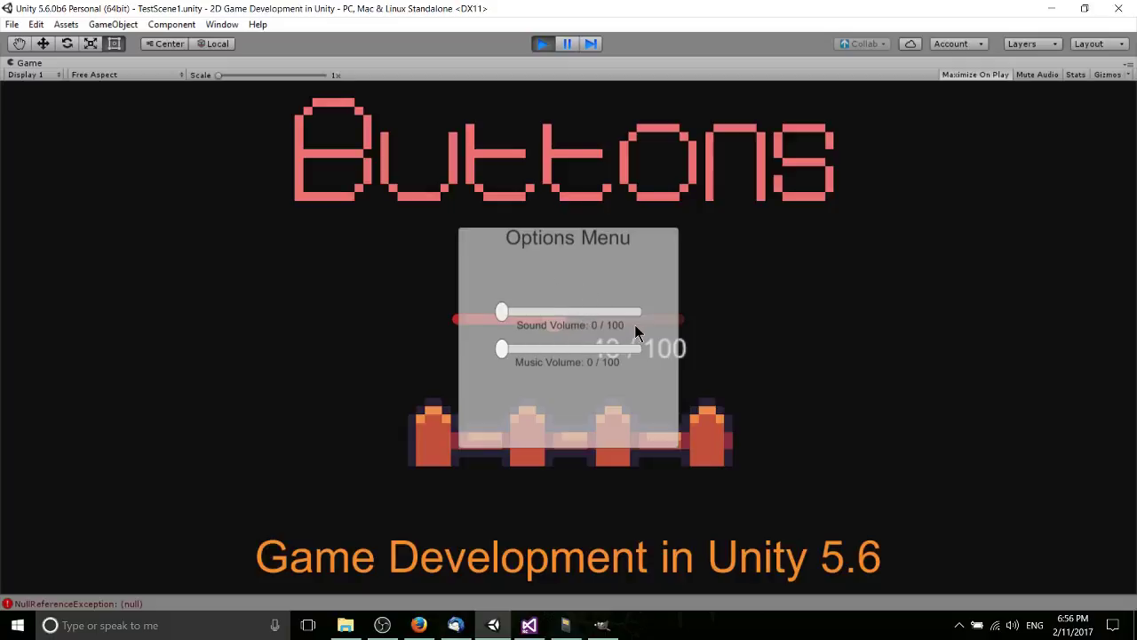
pyautogui.click(542, 45)
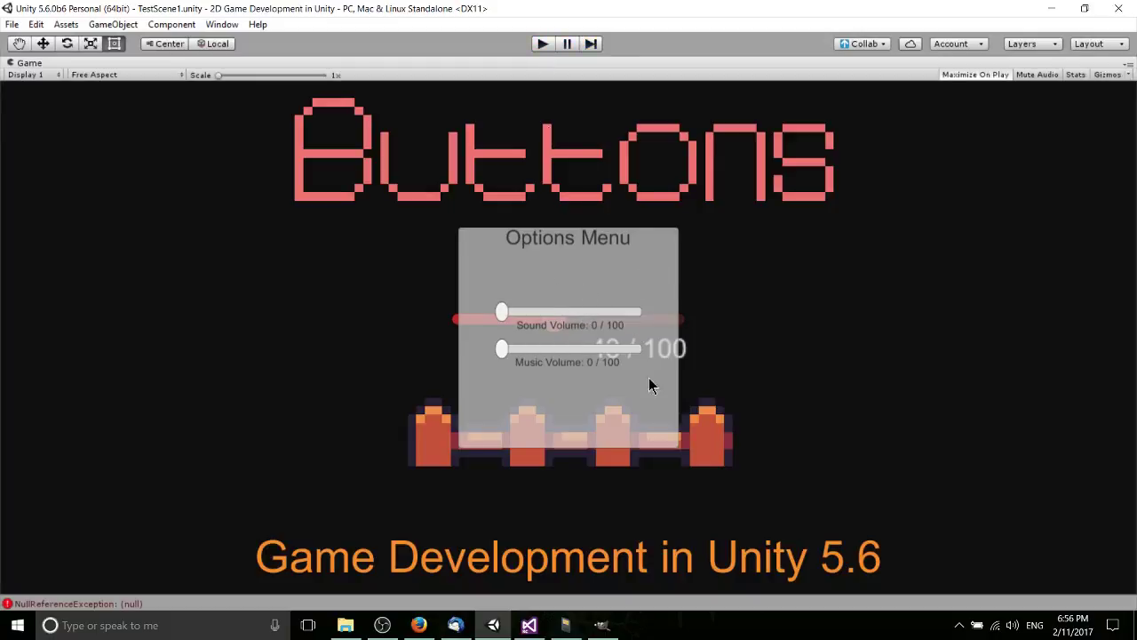
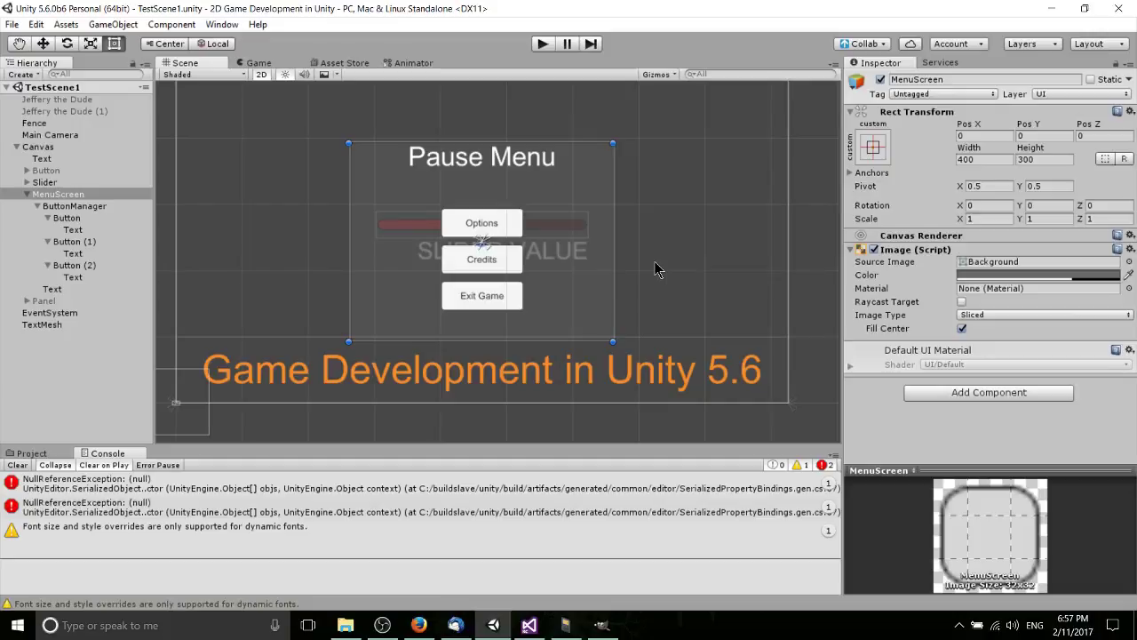
# - Collapse ButtonManager, and create and attach a new C# script named EscapeToMenu to the MenuScreen object
pyautogui.click(37, 206)
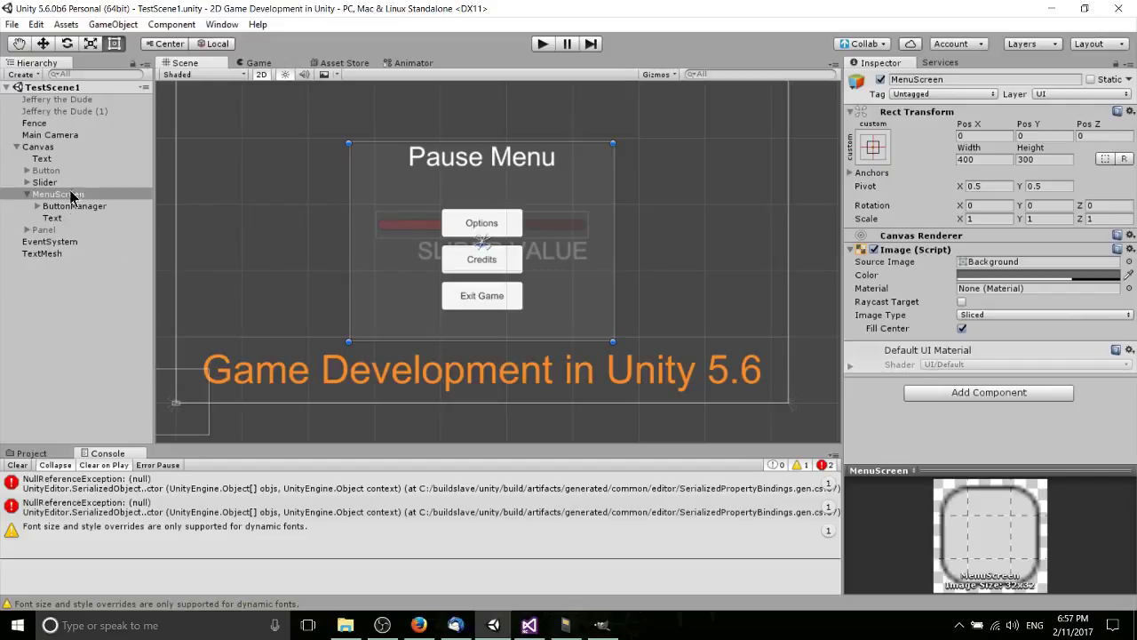
pyautogui.click(950, 396)
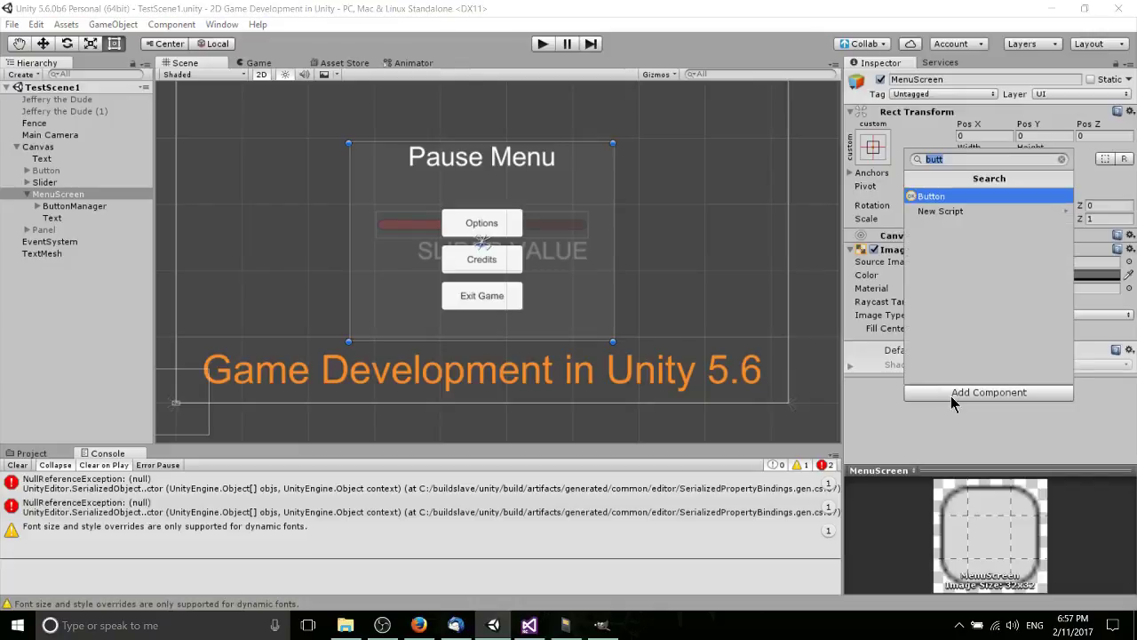
pyautogui.write('E')
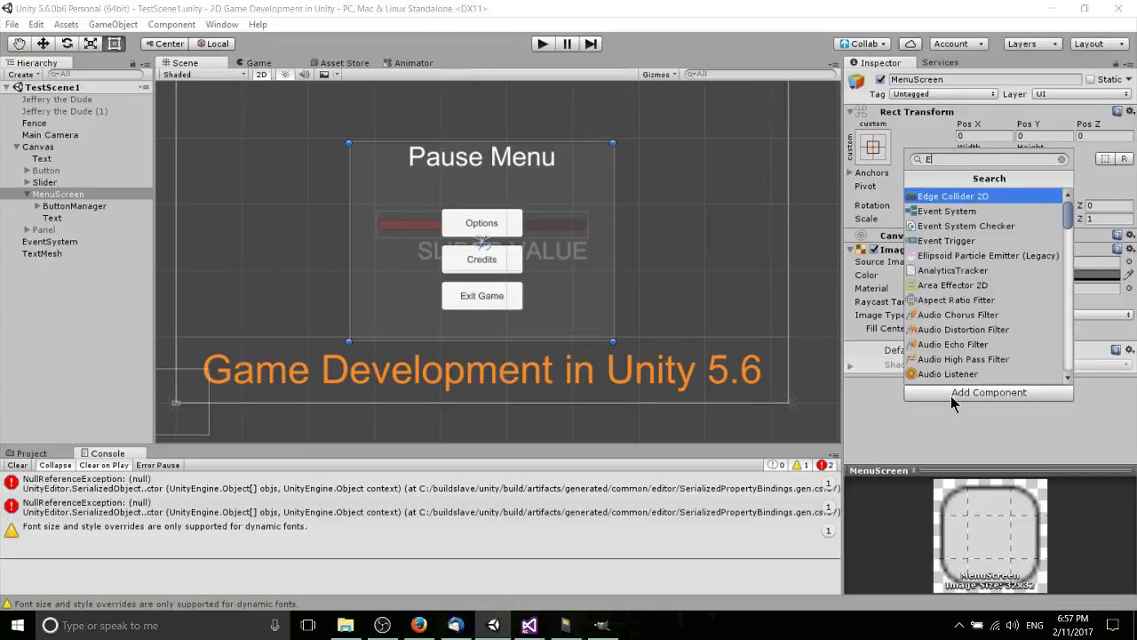
pyautogui.write('scapeT')
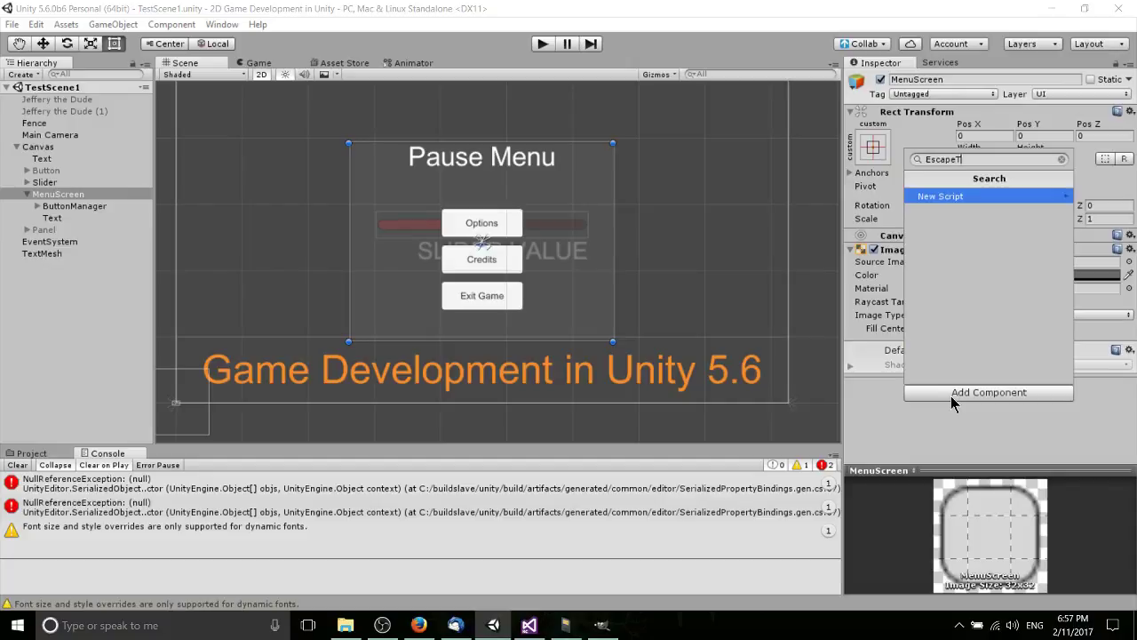
pyautogui.write('oMenu')
pyautogui.press('Return')
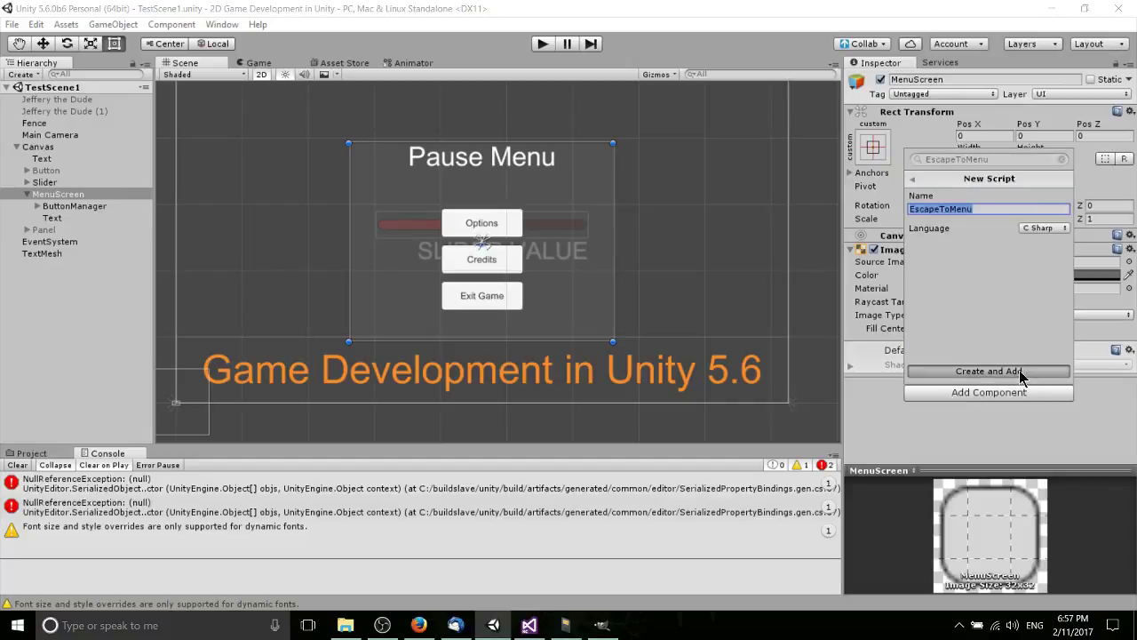
pyautogui.press('Return')
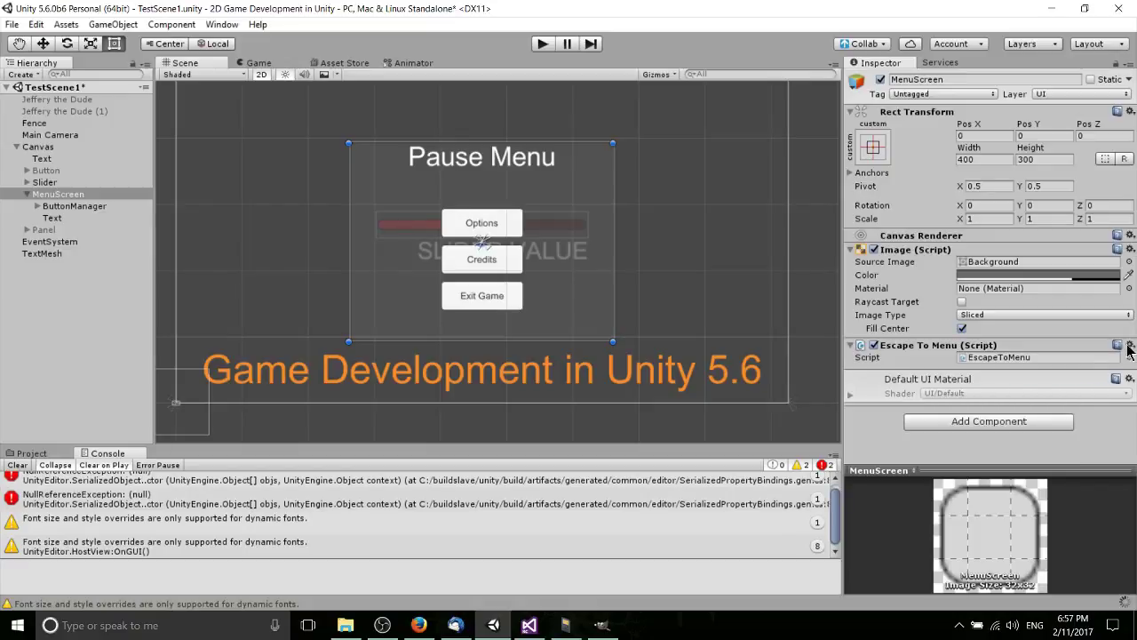
# - Open EscapeToMenu in Visual Studio and add an if block inside Update with the condition Input.GetKeyDown(KeyCode.esc)
pyautogui.click(1130, 347)
pyautogui.click(1044, 521)
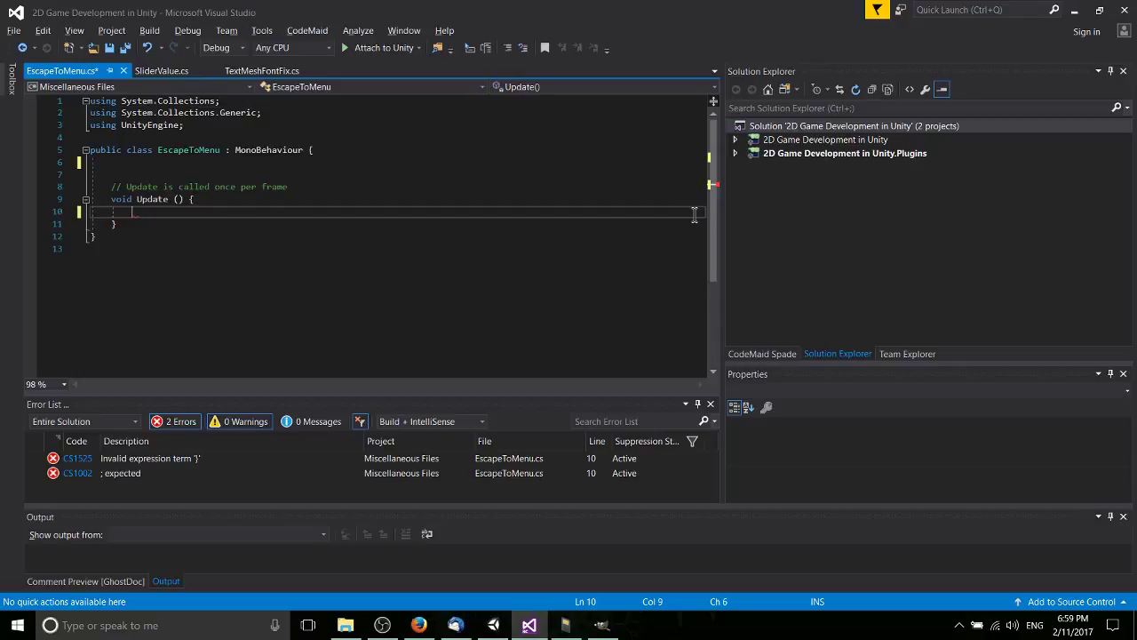
pyautogui.write('if')
pyautogui.press('BackSpace')
pyautogui.press('BackSpace')
pyautogui.write('(IN')
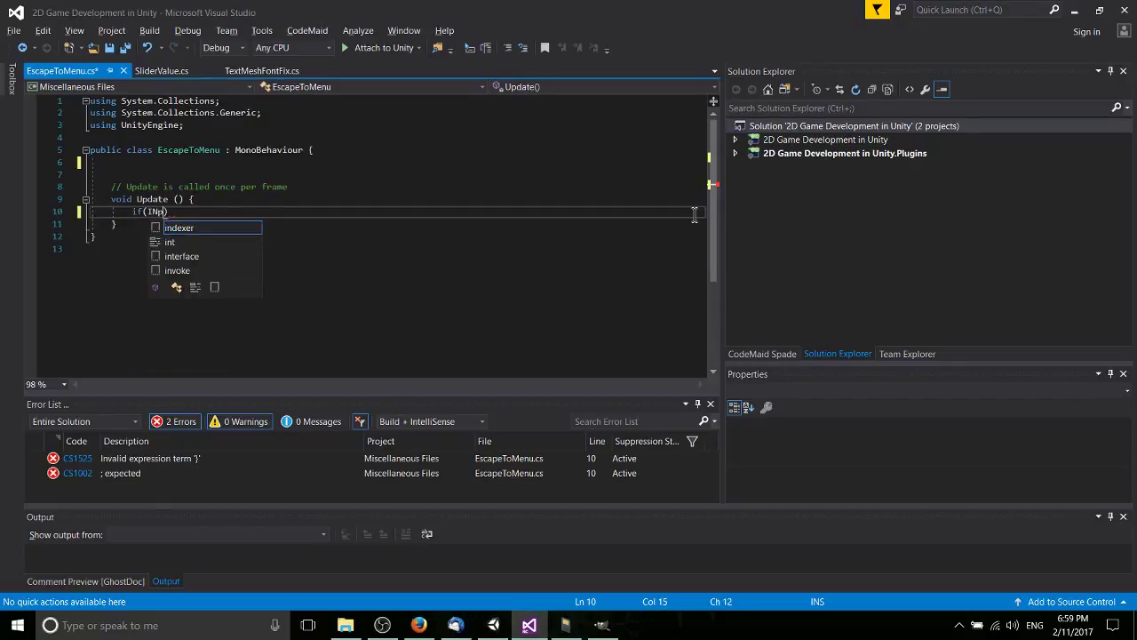
pyautogui.write('put.Key')
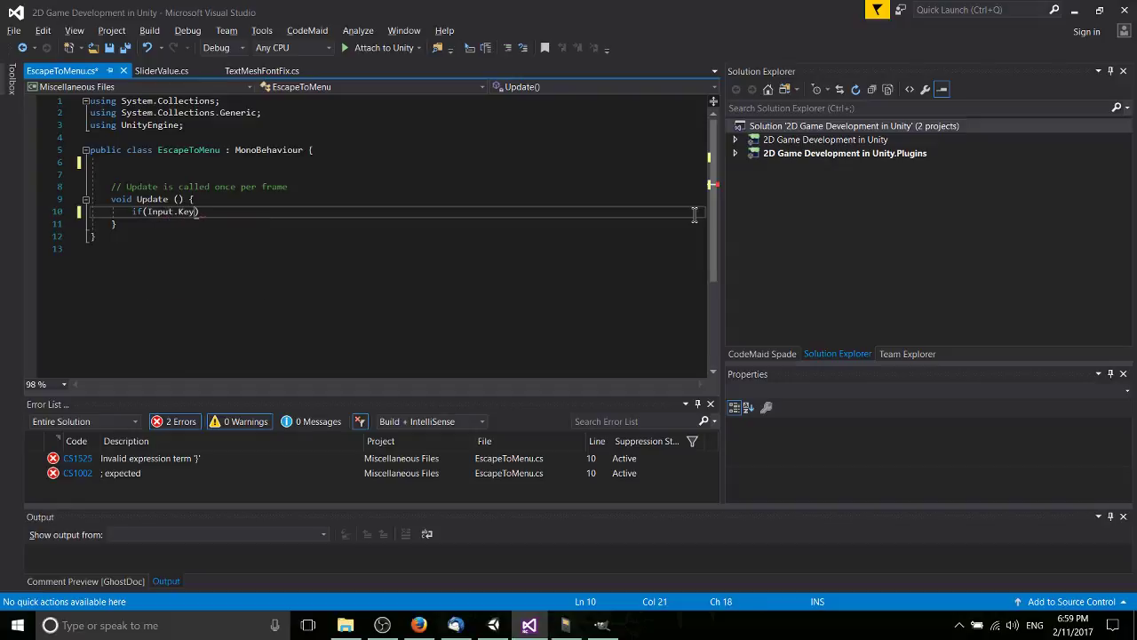
pyautogui.press('BackSpace')
pyautogui.press('BackSpace')
pyautogui.write('GetKeyDown')
pyautogui.write(') ')
pyautogui.write('KeyCode.')
pyautogui.write('esc')
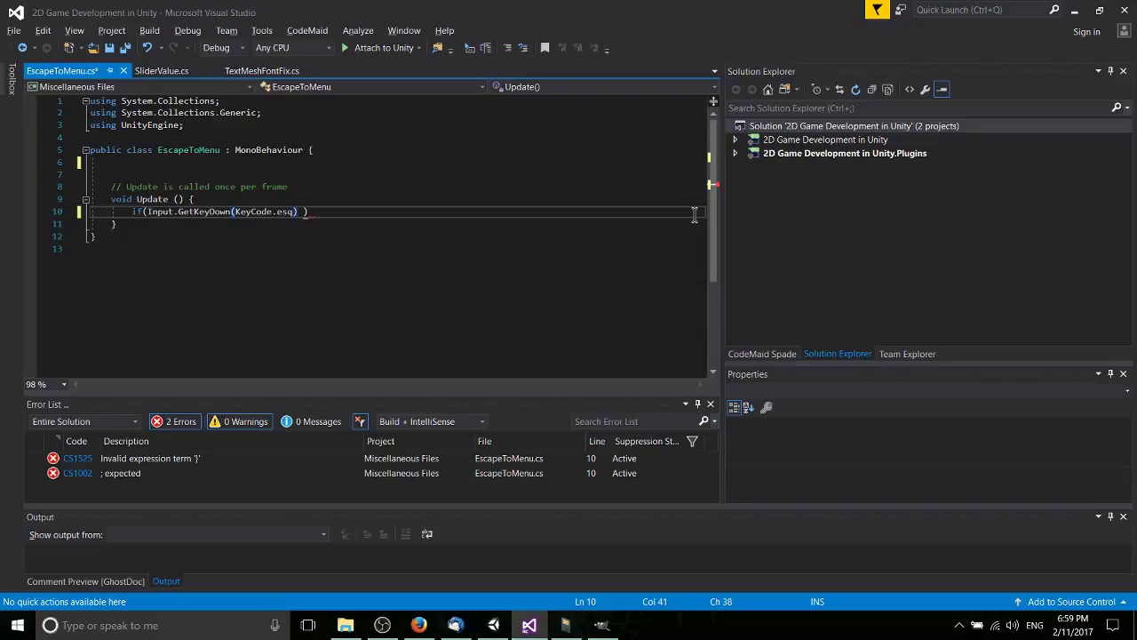
pyautogui.press('Right')
pyautogui.press('Right')
pyautogui.press('BackSpace')
pyautogui.press('BackSpace')
pyautogui.press('Return')
# - Declare the field "GameObject menu;" at the start of the EscapeToMenu class
pyautogui.press('Up')
pyautogui.press('Up')
pyautogui.press('Up')
pyautogui.press('Up')
pyautogui.press('Up')
pyautogui.press('Up')
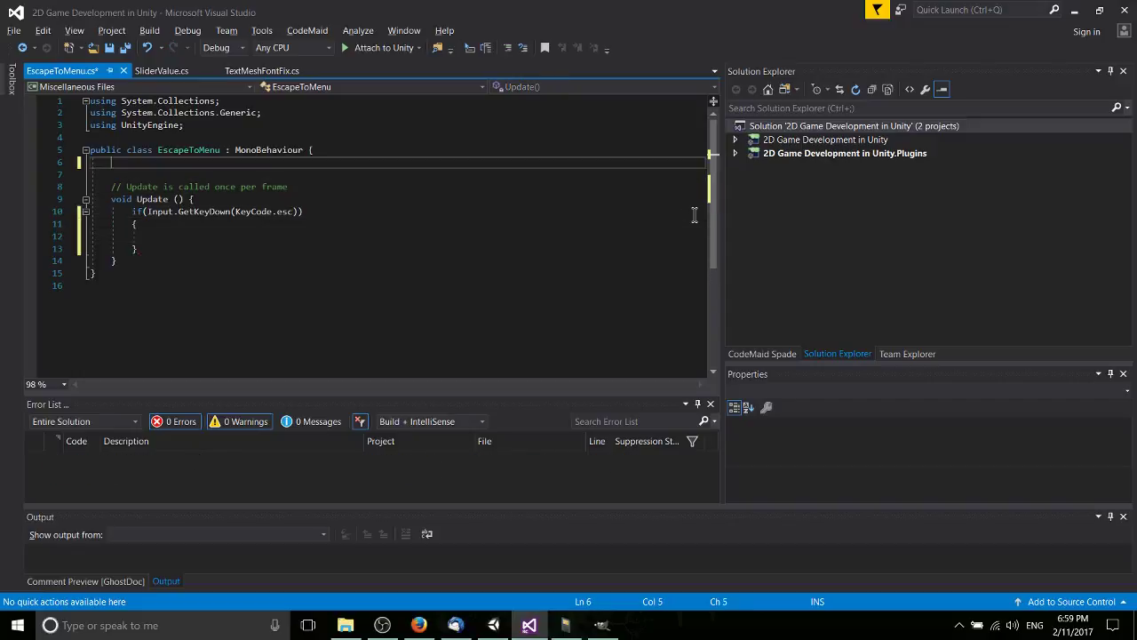
pyautogui.write('GameObjecct')
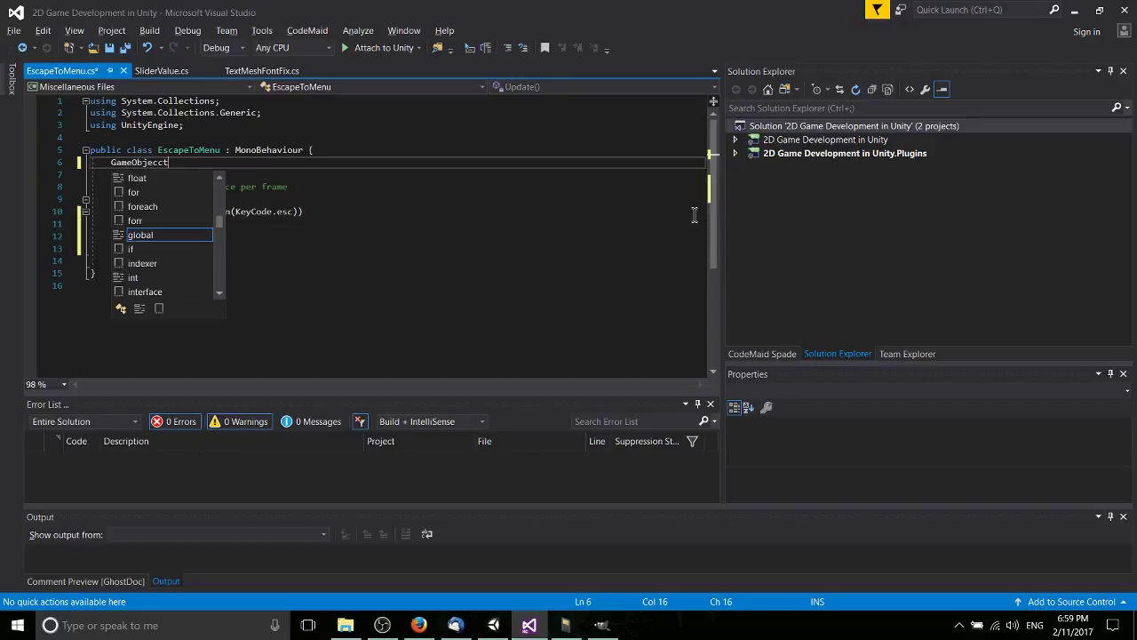
pyautogui.press('BackSpace')
pyautogui.press('BackSpace')
pyautogui.write('t ')
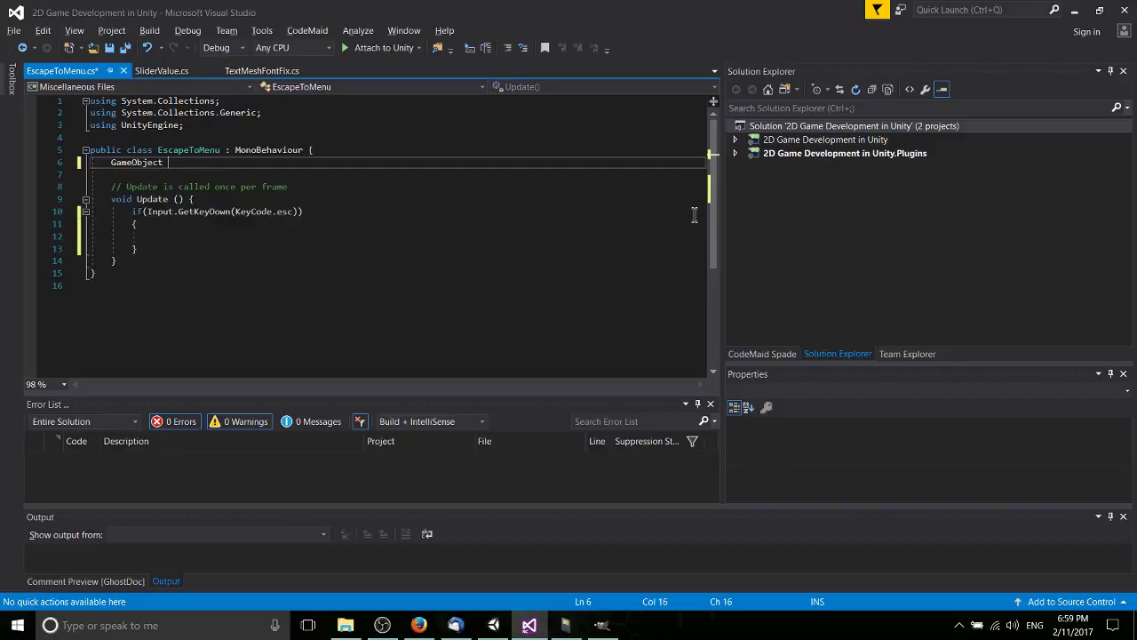
pyautogui.write('menu;')
# - Add the statement "menu.setActive(true);" inside the if block and save the script
pyautogui.press('Down')
pyautogui.press('Down')
pyautogui.press('Down')
pyautogui.press('Down')
pyautogui.press('Down')
pyautogui.press('Down')
pyautogui.press('Down')
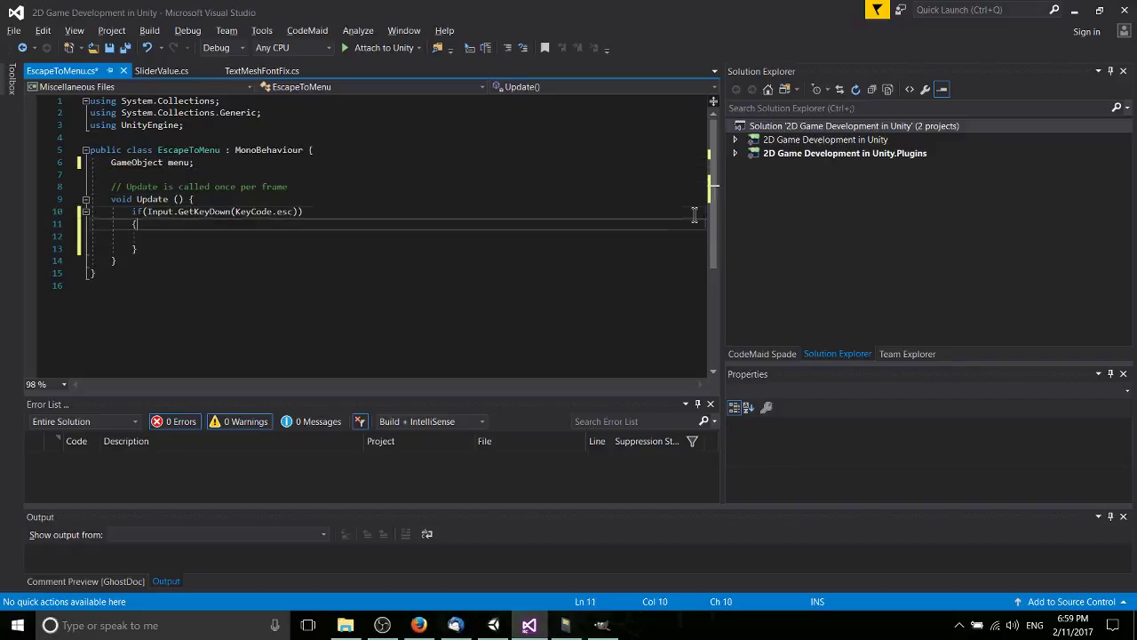
pyautogui.press('Up')
pyautogui.write('menu.s')
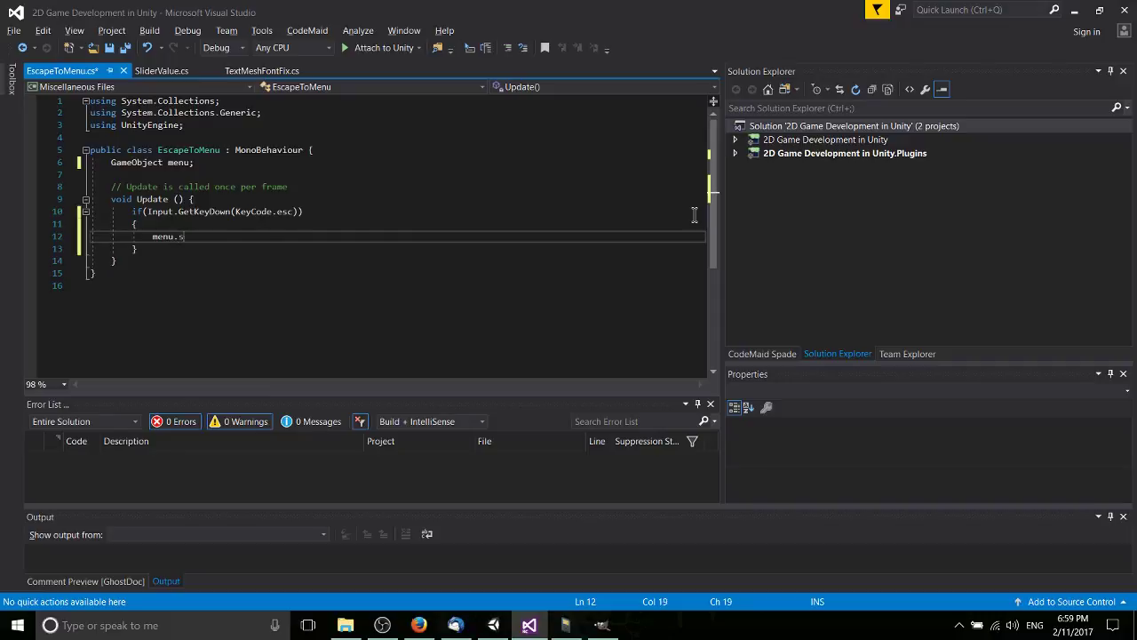
pyautogui.write('etActive(true);')
pyautogui.hotkey('ctrl', 's')
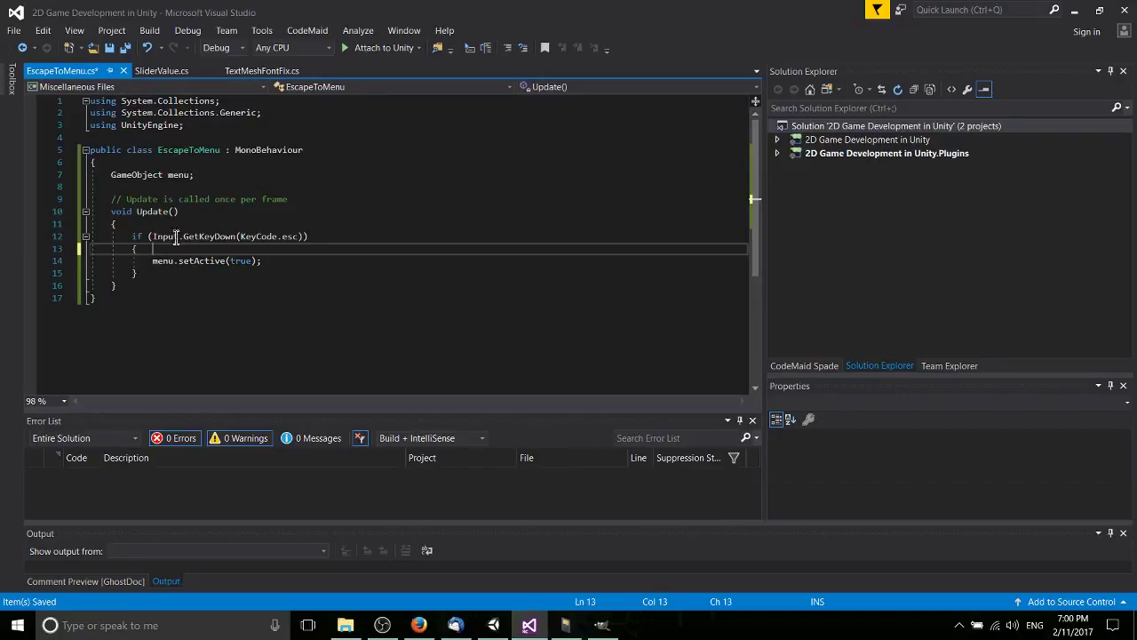
# - Close and reopen EscapeToMenu.cs in Visual Studio, and change the key code in the if condition to KeyCode.Escape
pyautogui.click(124, 71)
pyautogui.click(553, 408)
pyautogui.hotkey('alt', 'Tab')
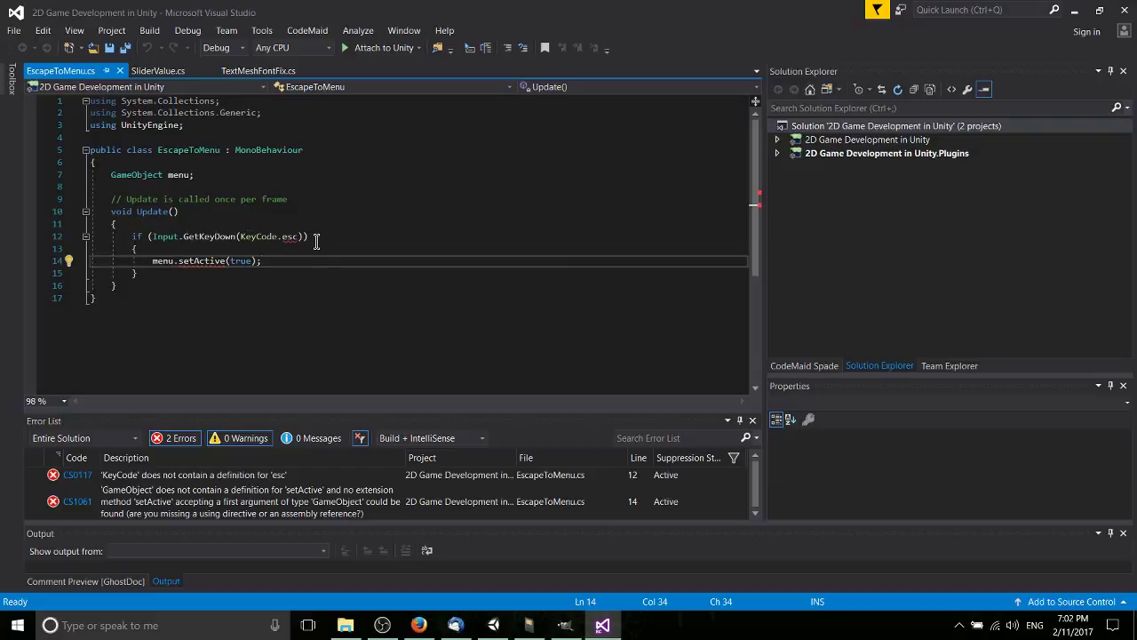
pyautogui.click(298, 236)
pyautogui.press('BackSpace')
pyautogui.press('BackSpace')
pyautogui.press('BackSpace')
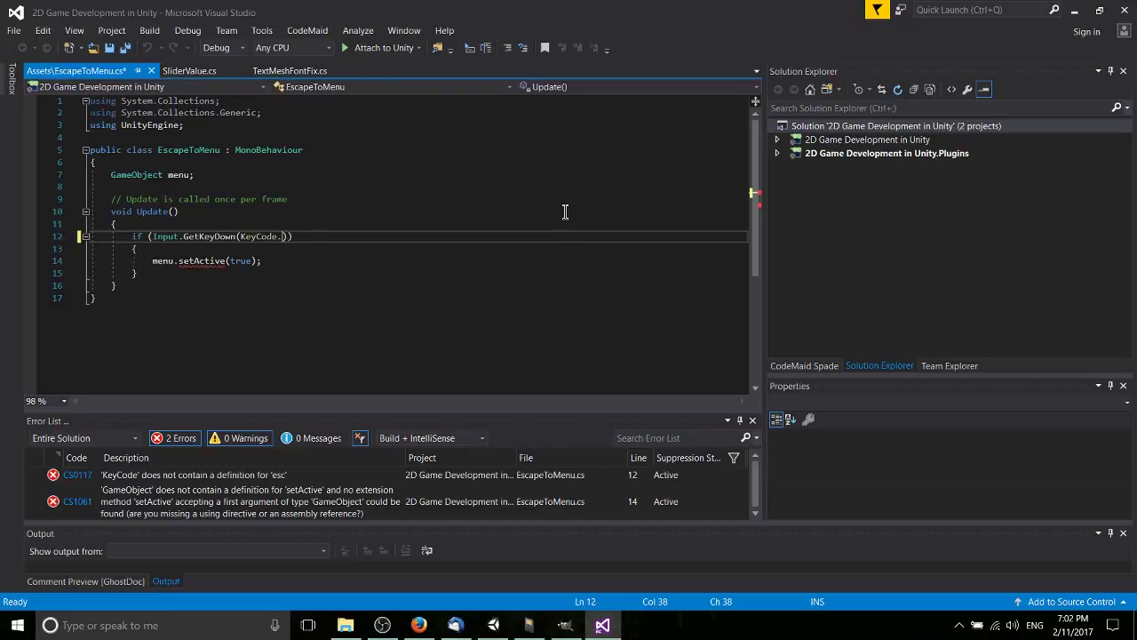
pyautogui.write('e.Esc')
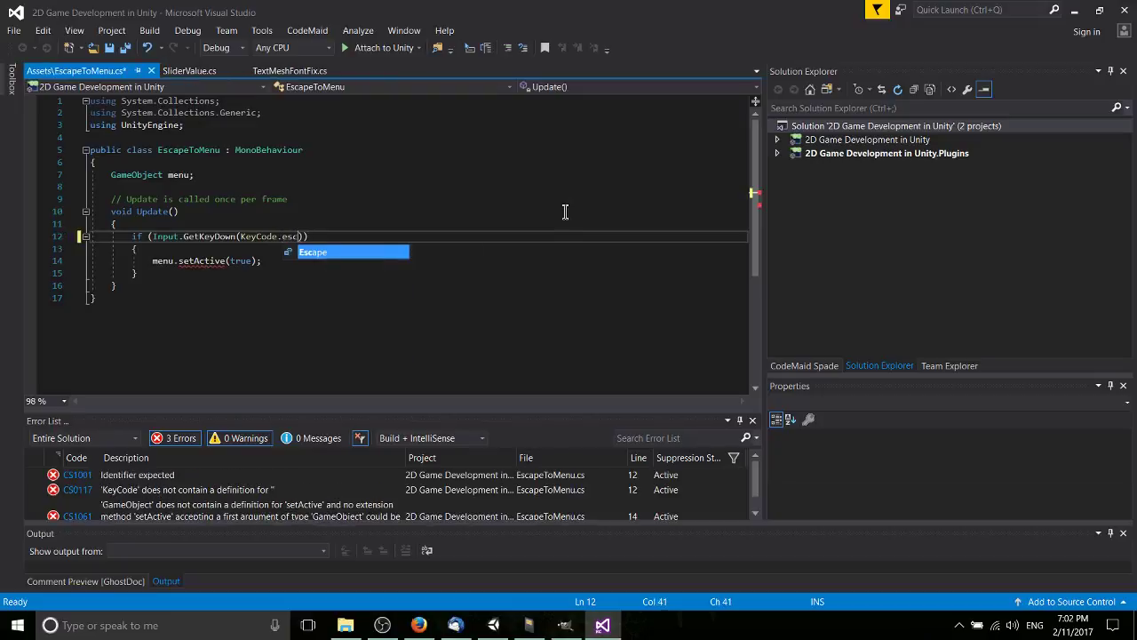
pyautogui.press('Tab')
# - Correct the method name in the menu statement to SetActive and save the script
pyautogui.press('Down')
pyautogui.press('Down')
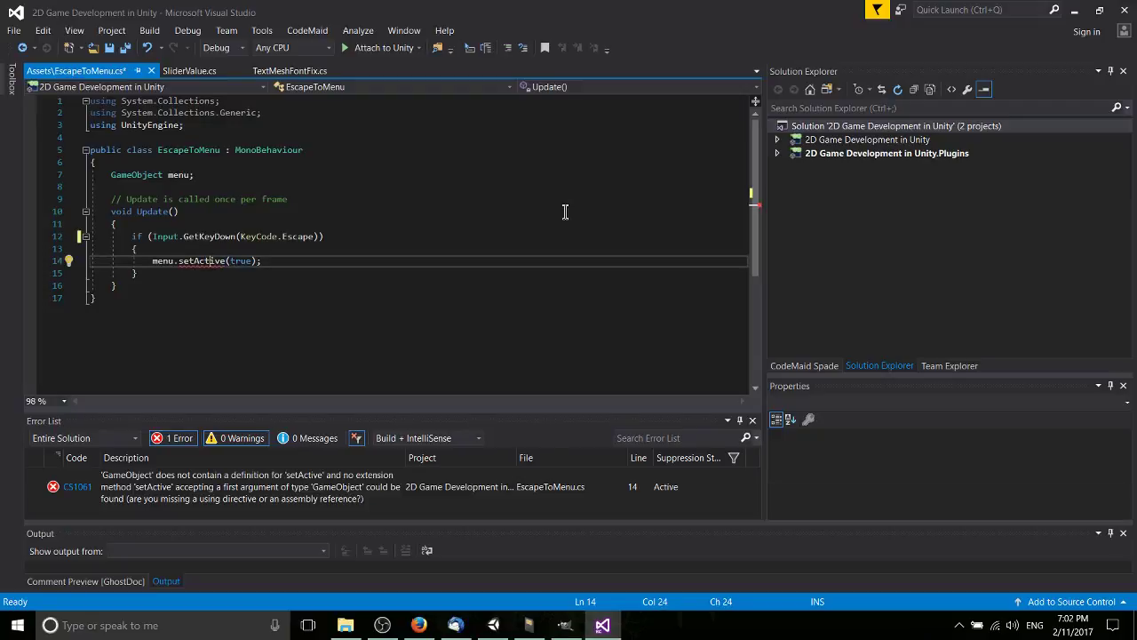
pyautogui.press('BackSpace')
pyautogui.write('S')
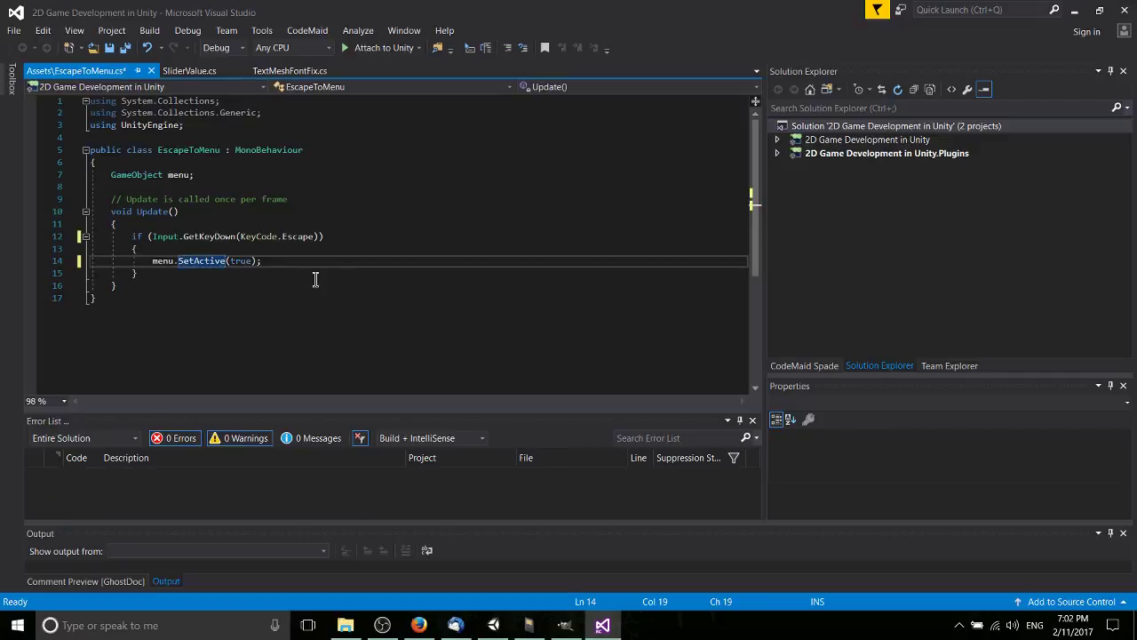
pyautogui.hotkey('ctrl', 's')
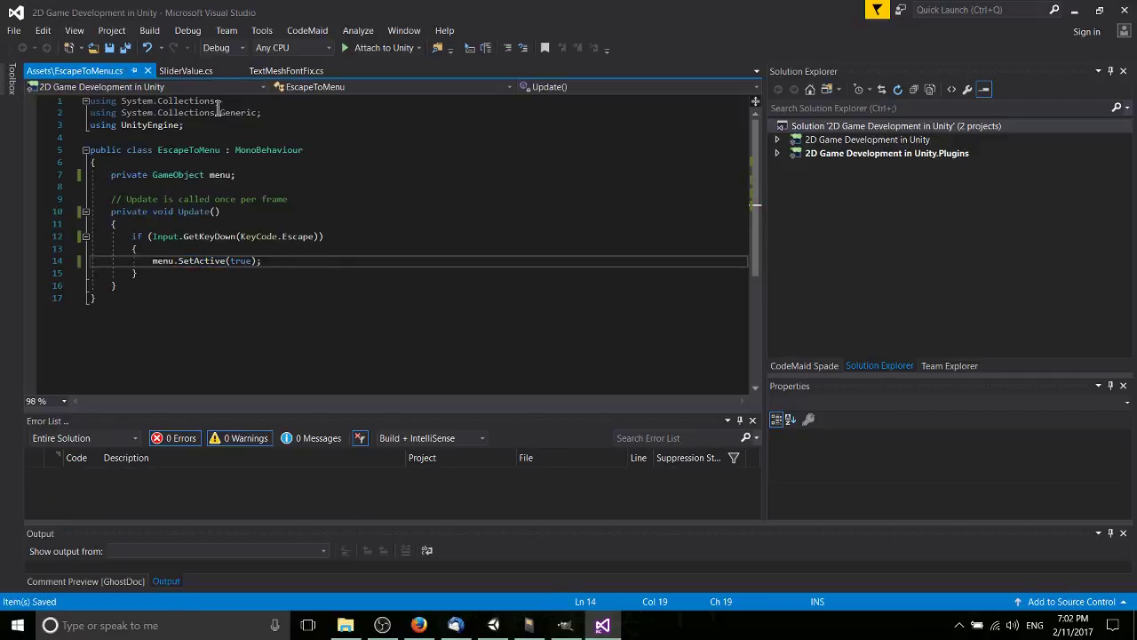
# - Change the access modifier of the GameObject menu field to public and save the script
pyautogui.doubleClick(129, 175)
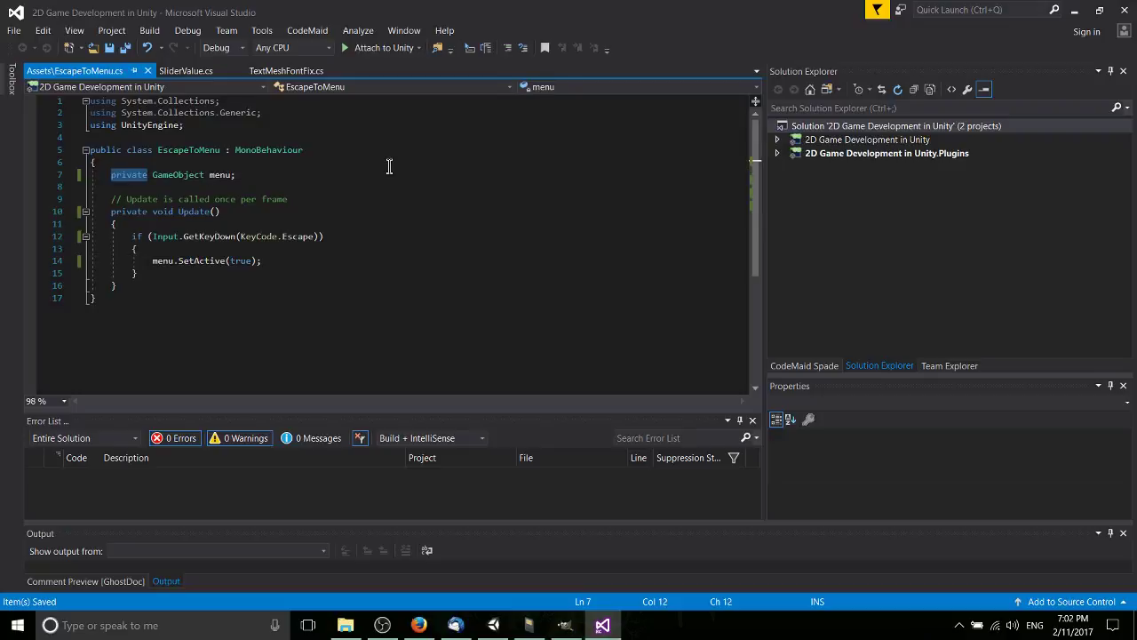
pyautogui.write('public')
pyautogui.press('Escape')
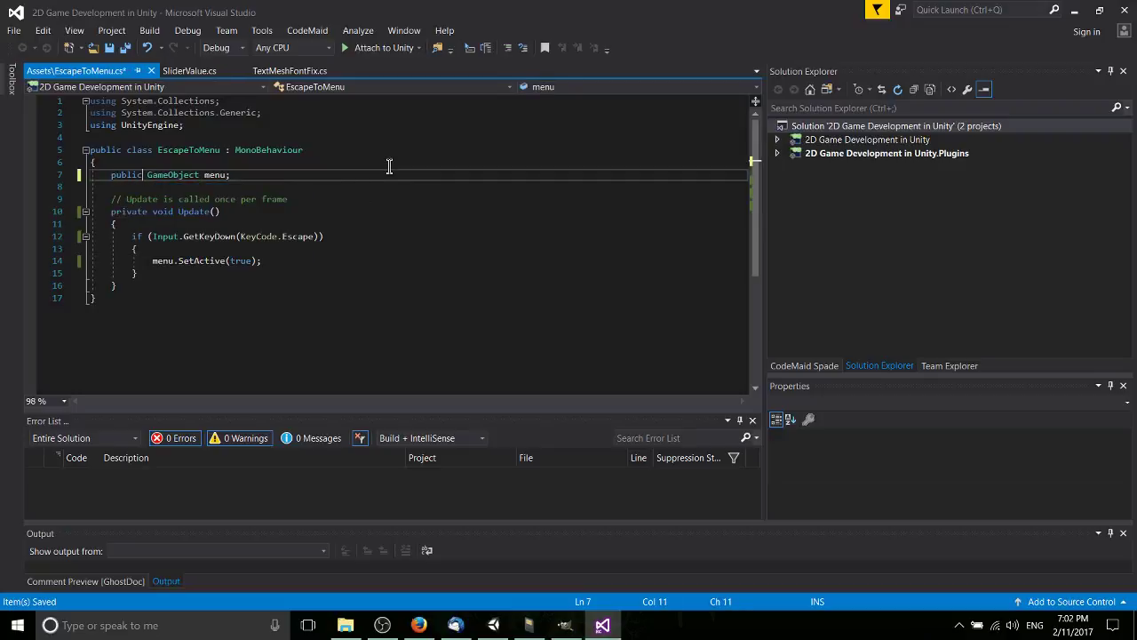
pyautogui.click(300, 285)
pyautogui.click(271, 260)
pyautogui.hotkey('ctrl', 's')
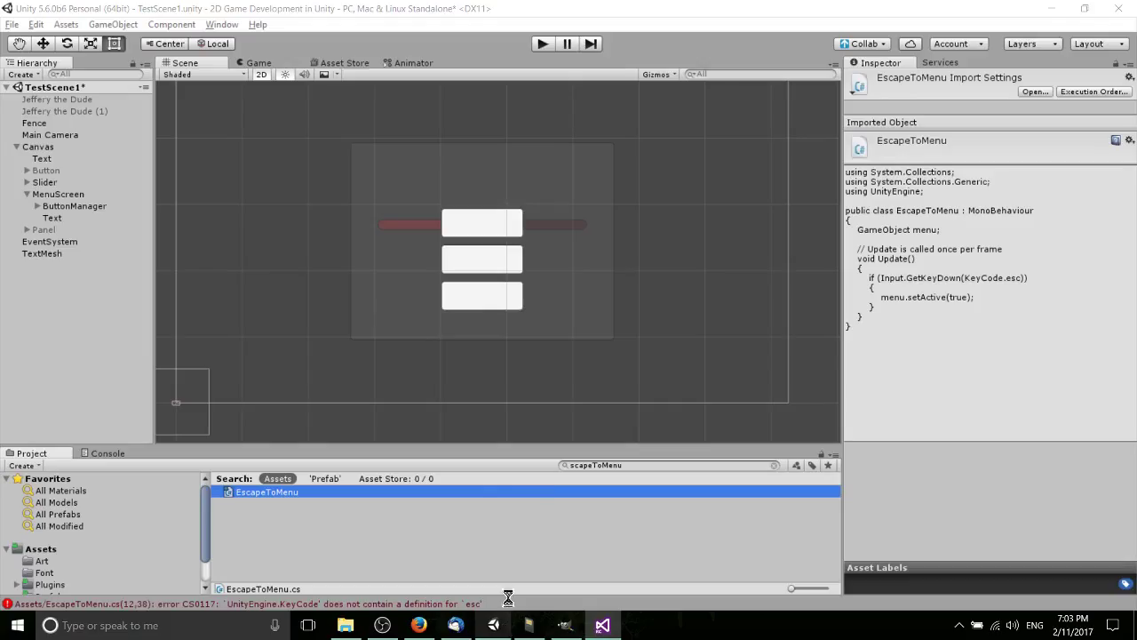
# - Switch to Unity and assign the MenuScreen object to the Menu field of its Escape To Menu script
pyautogui.click(493, 624)
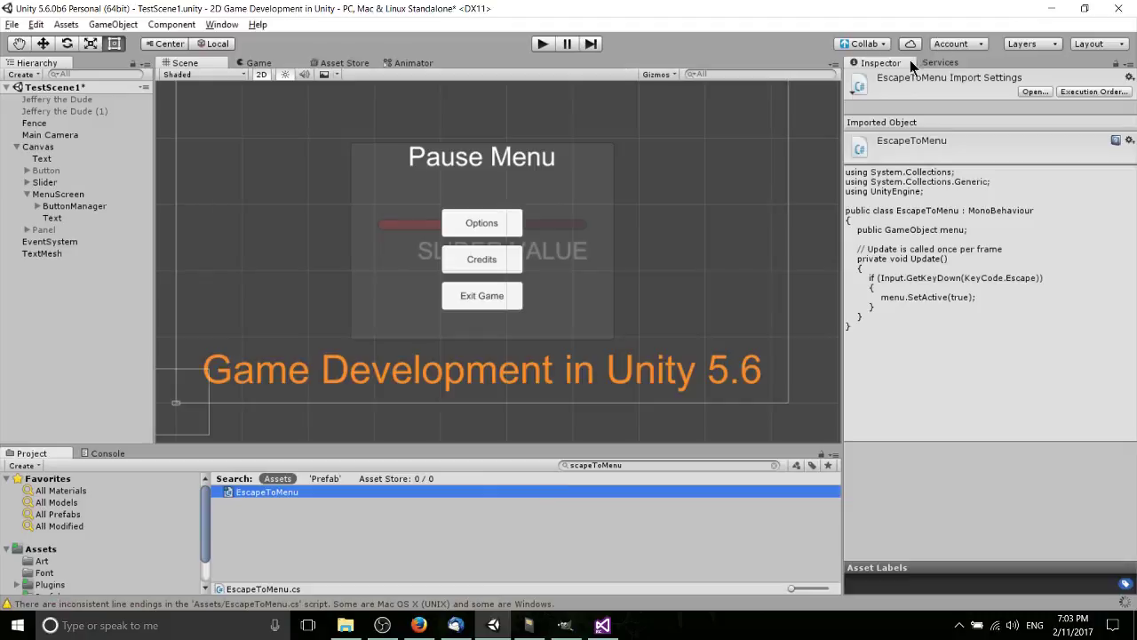
pyautogui.click(59, 194)
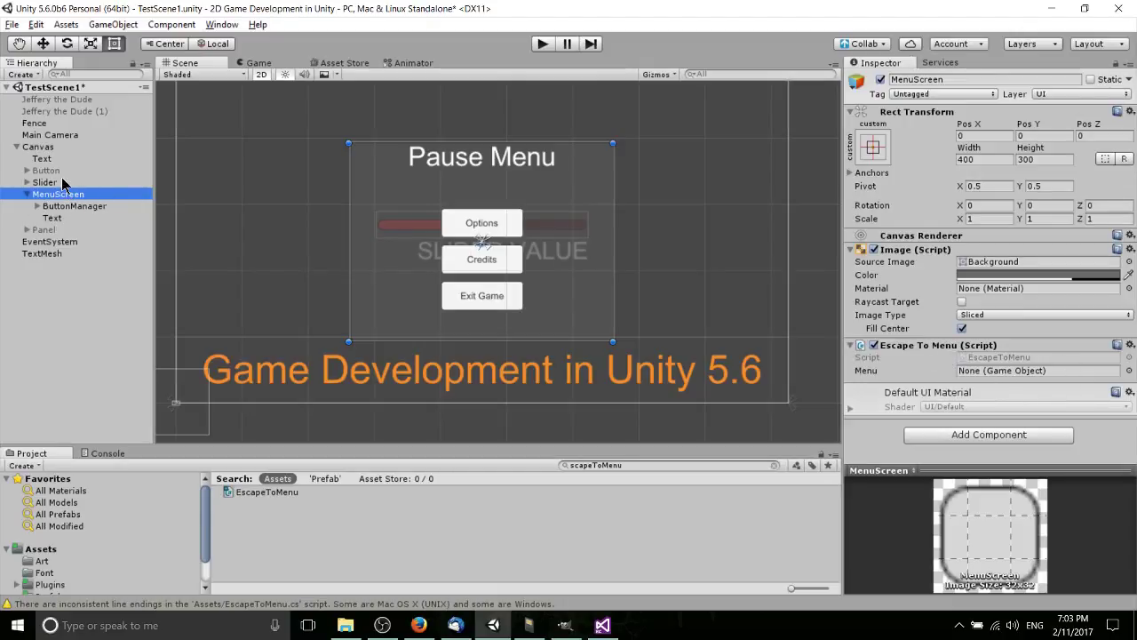
pyautogui.moveTo(70, 195); pyautogui.dragTo(1038, 372)
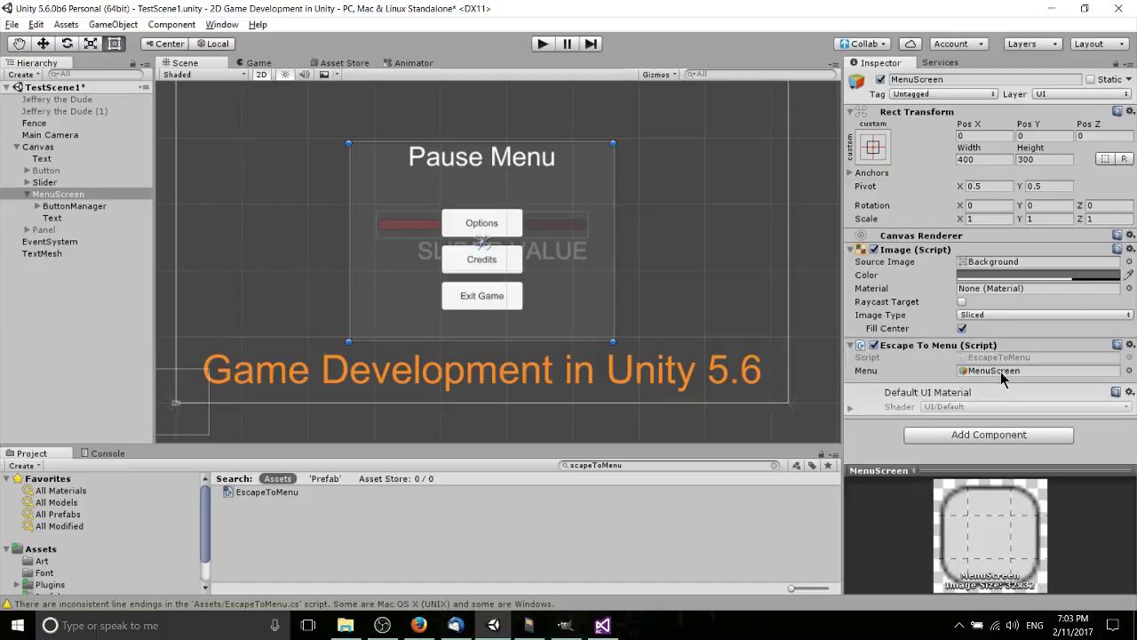
# - In Visual Studio, delete the menu field, change the statement to "gameObject.SetActive(true);" and save the script
pyautogui.hotkey('alt', 'Tab')
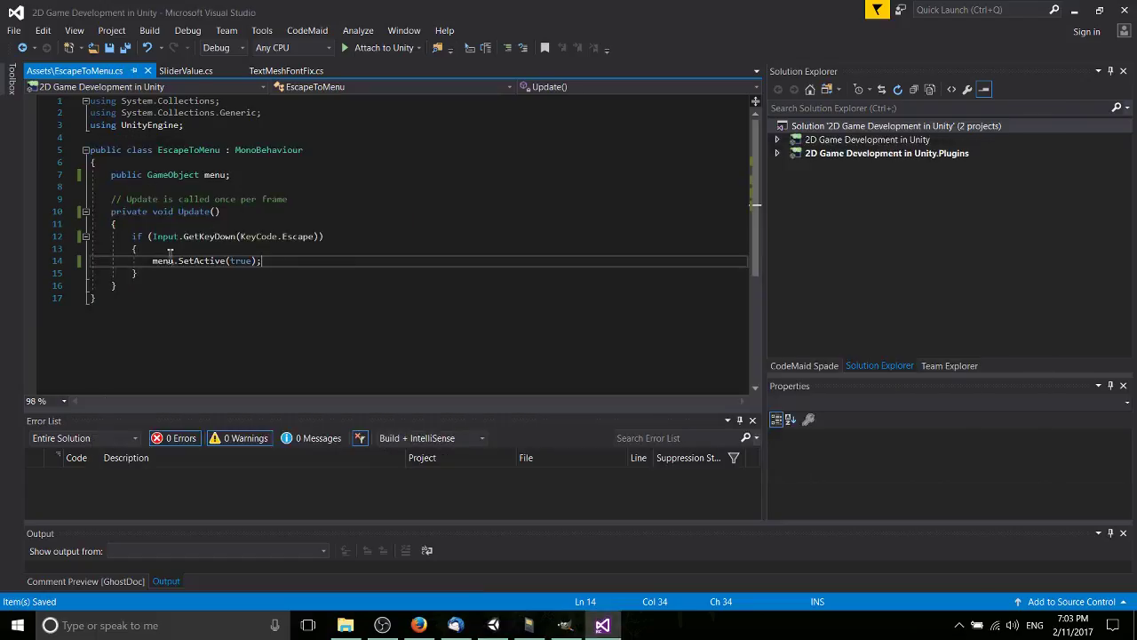
pyautogui.moveTo(234, 181); pyautogui.dragTo(246, 165)
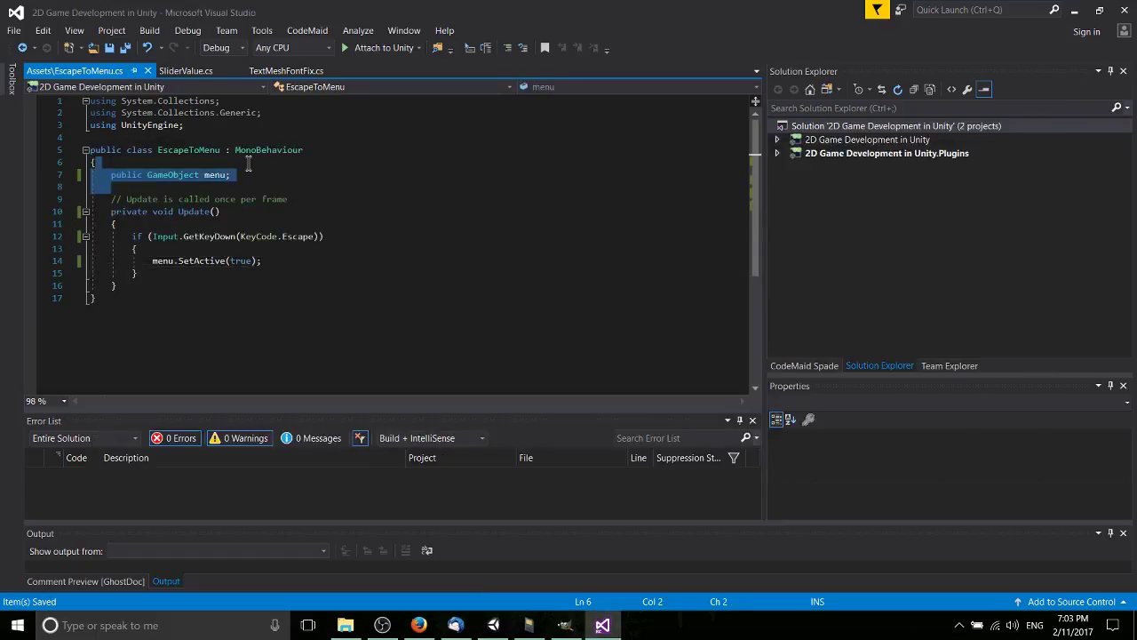
pyautogui.press('BackSpace')
pyautogui.doubleClick(164, 237)
pyautogui.write('gam')
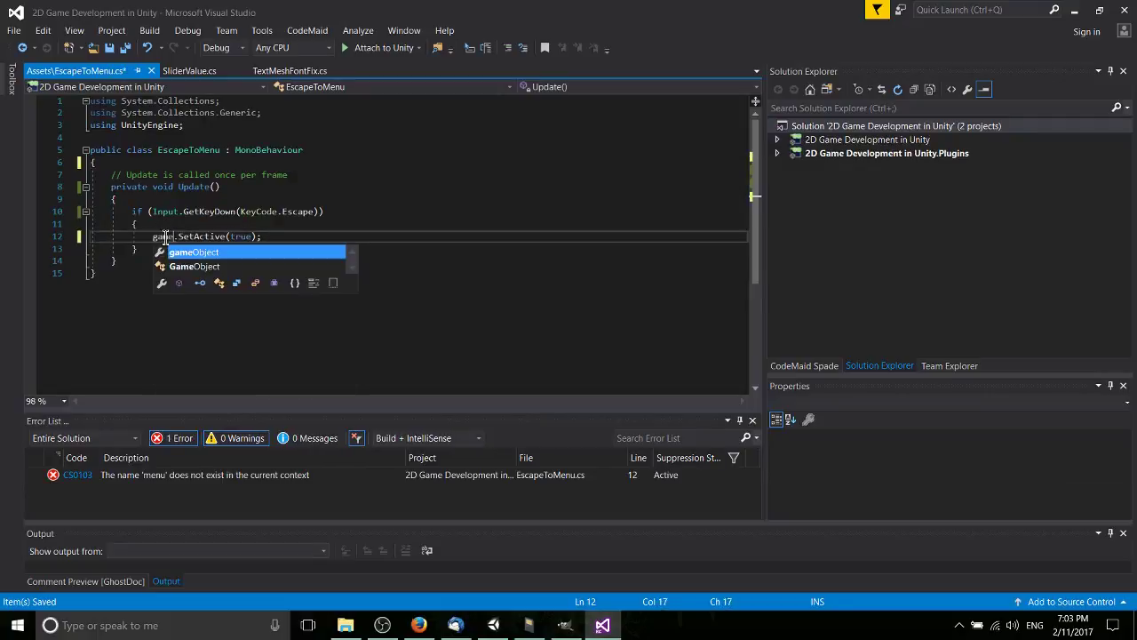
pyautogui.write('eObject')
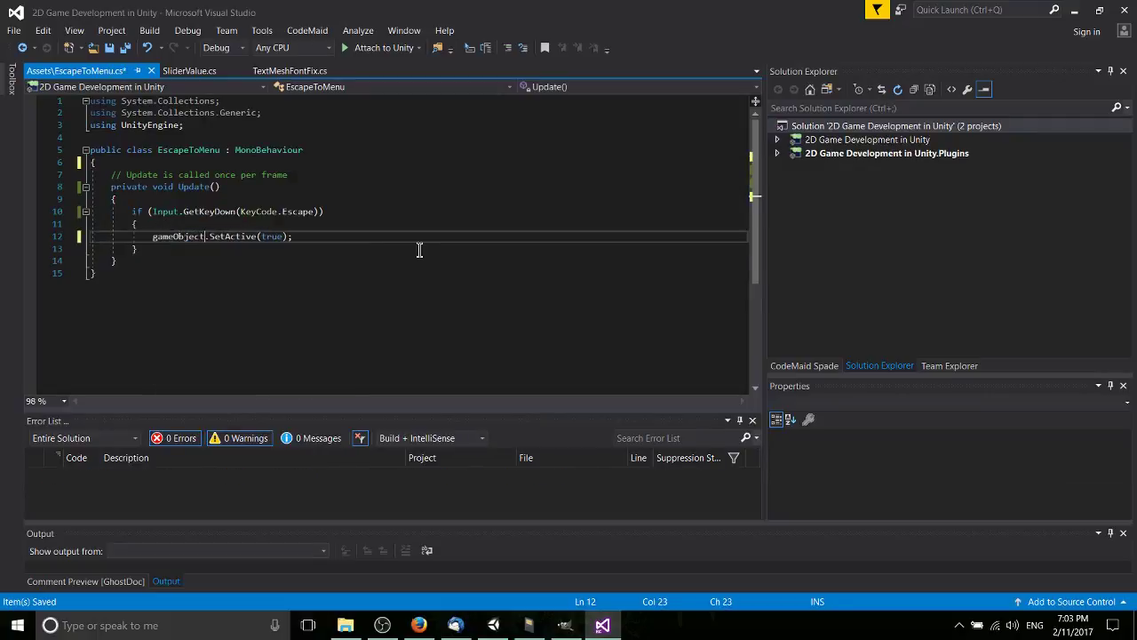
pyautogui.click(419, 249)
pyautogui.hotkey('ctrl', 's')
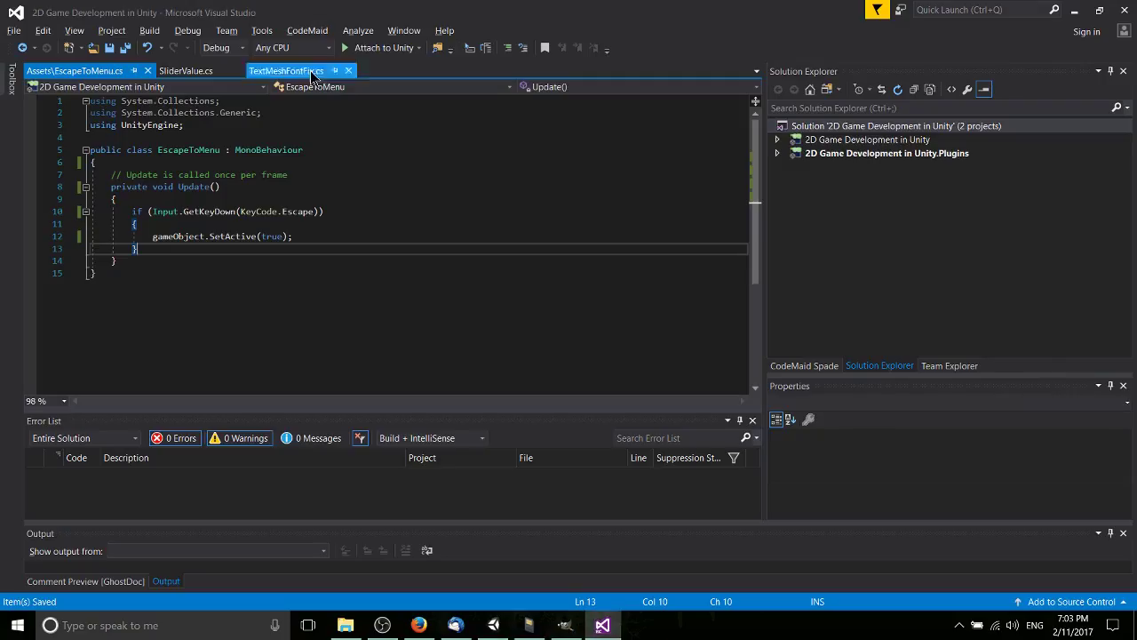
# - Return to Unity, deactivate the MenuScreen object and save the scene
pyautogui.hotkey('alt', 'Tab')
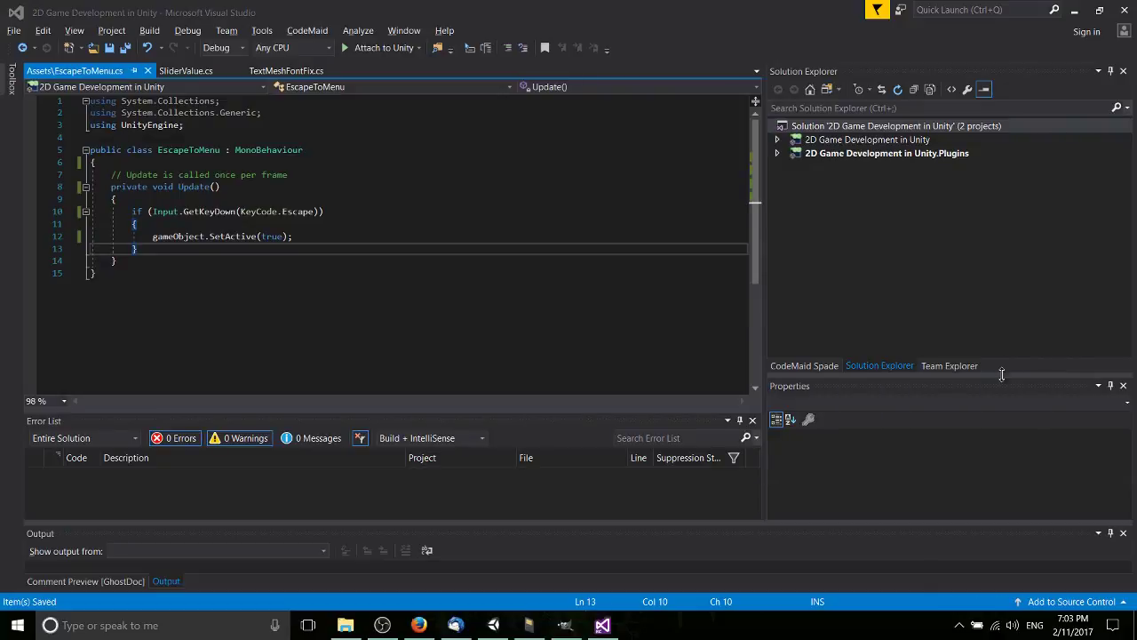
pyautogui.hotkey('alt', 'Tab')
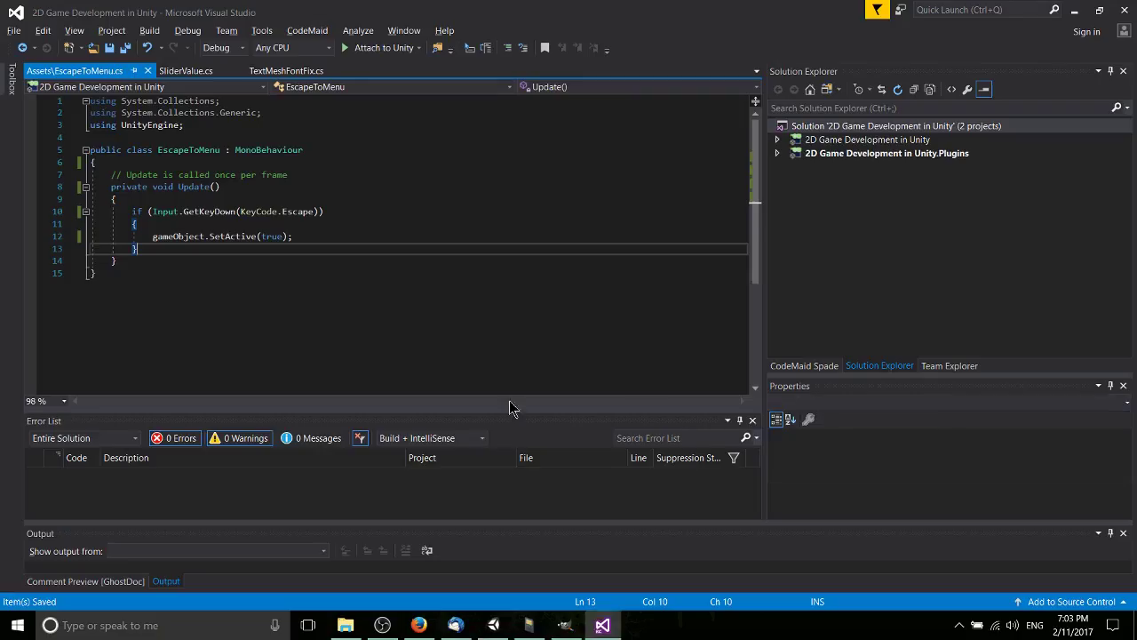
pyautogui.hotkey('alt', 'Tab')
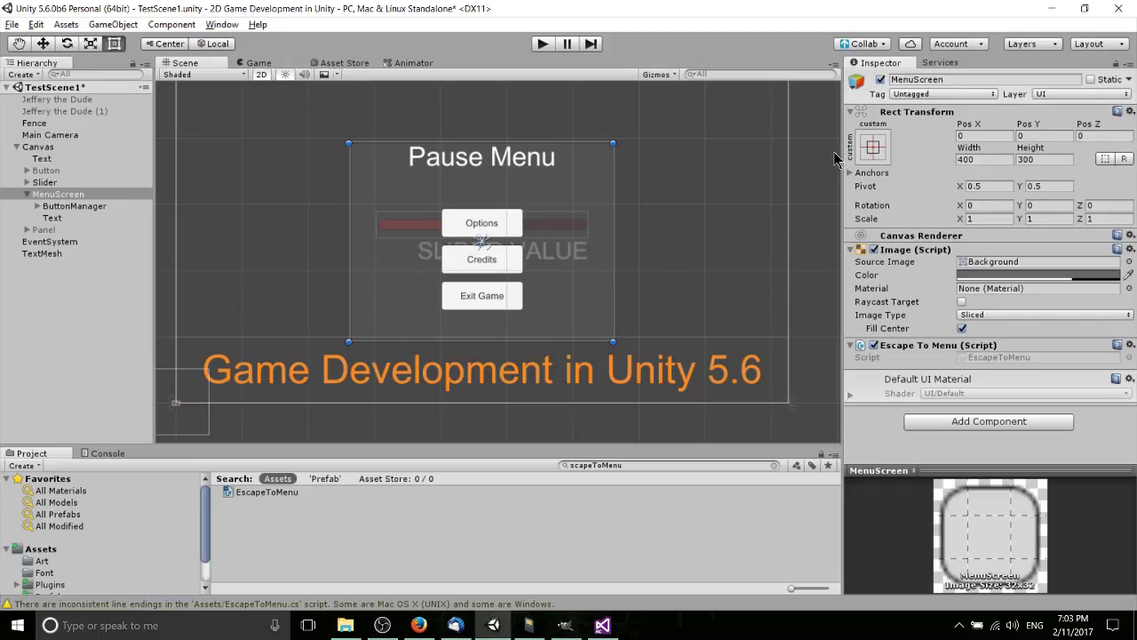
pyautogui.hotkey('alt', 'Tab')
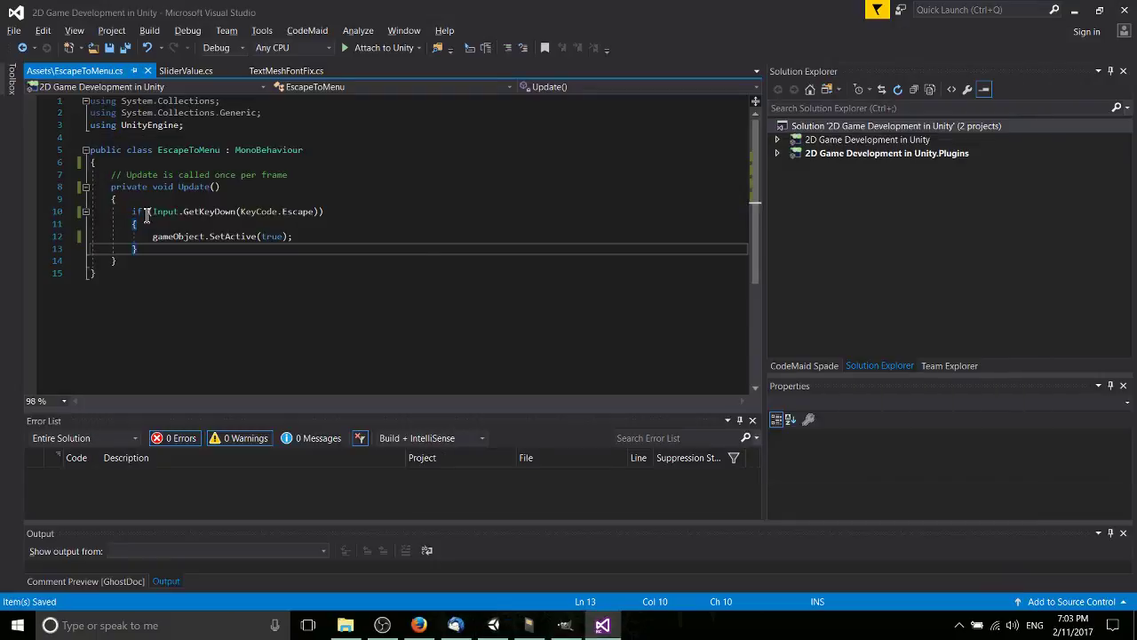
pyautogui.hotkey('alt', 'Tab')
pyautogui.click(880, 79)
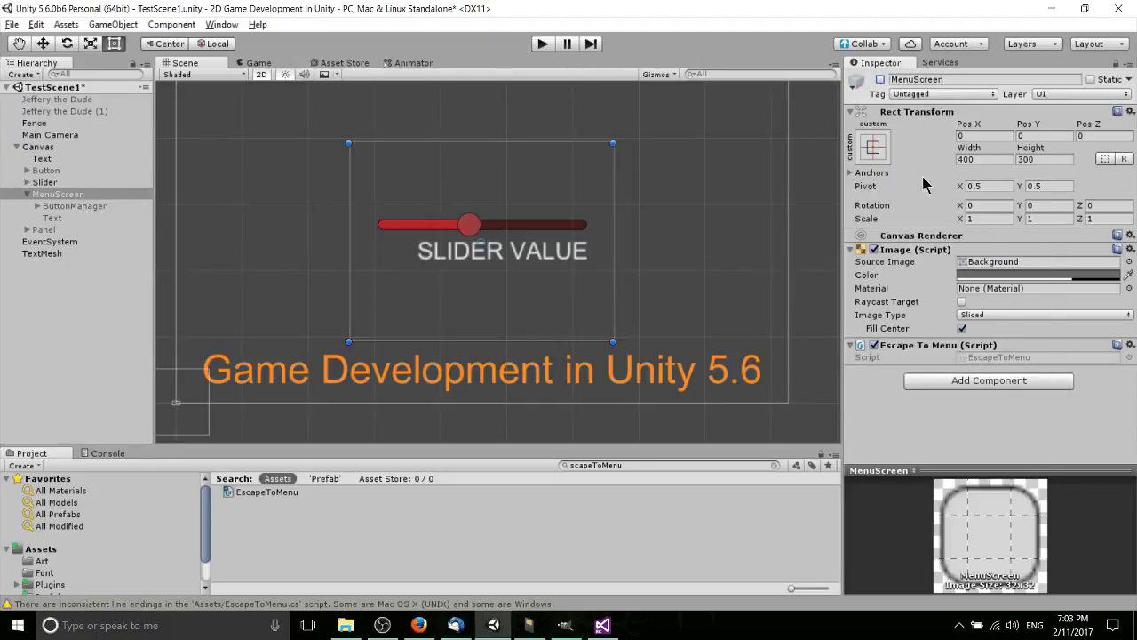
pyautogui.hotkey('ctrl', 's')
# - Run the game to test whether Escape shows the pause menu, and stop it
pyautogui.click(542, 44)
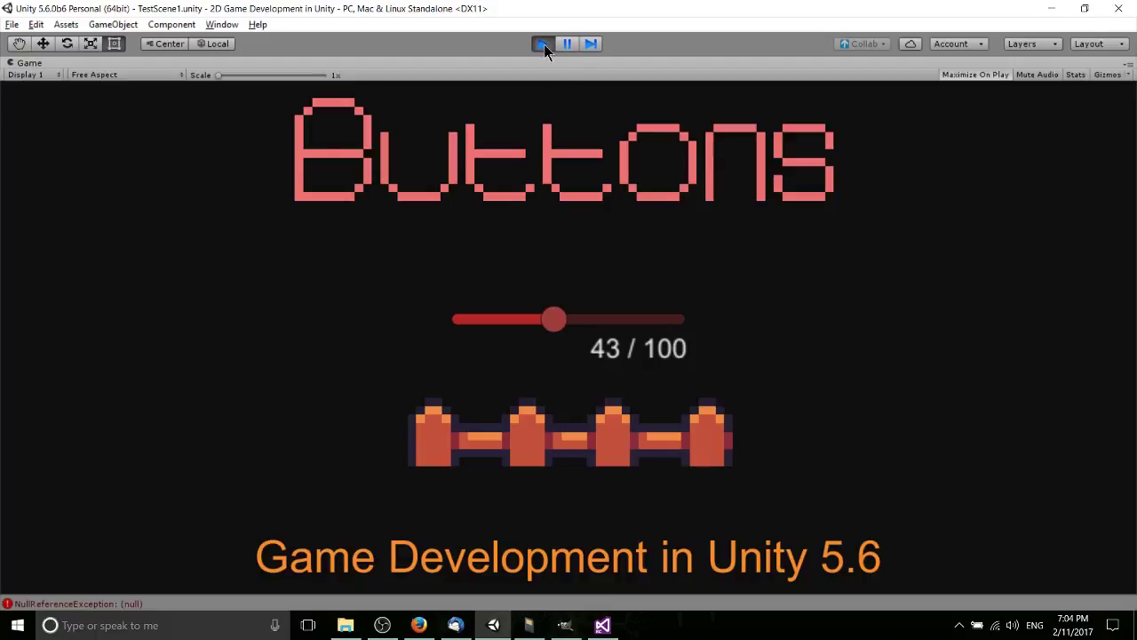
pyautogui.click(544, 44)
# - Set a breakpoint on the gameObject.SetActive(true) line in Visual Studio and start attaching the debugger to Unity
pyautogui.hotkey('alt', 'Tab')
pyautogui.click(30, 236)
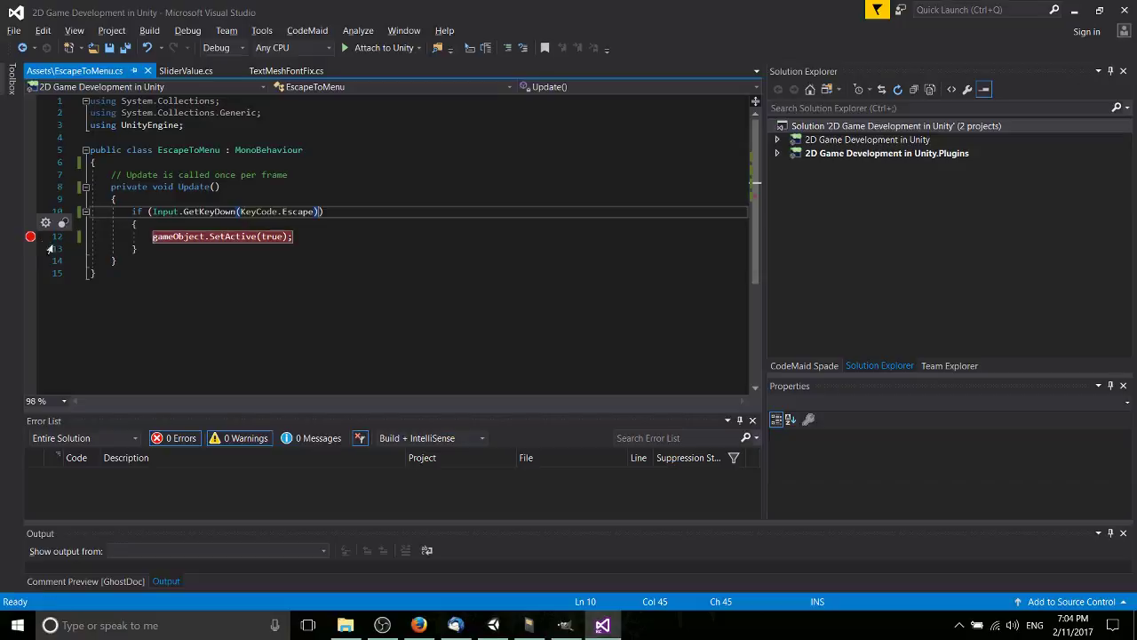
pyautogui.click(377, 48)
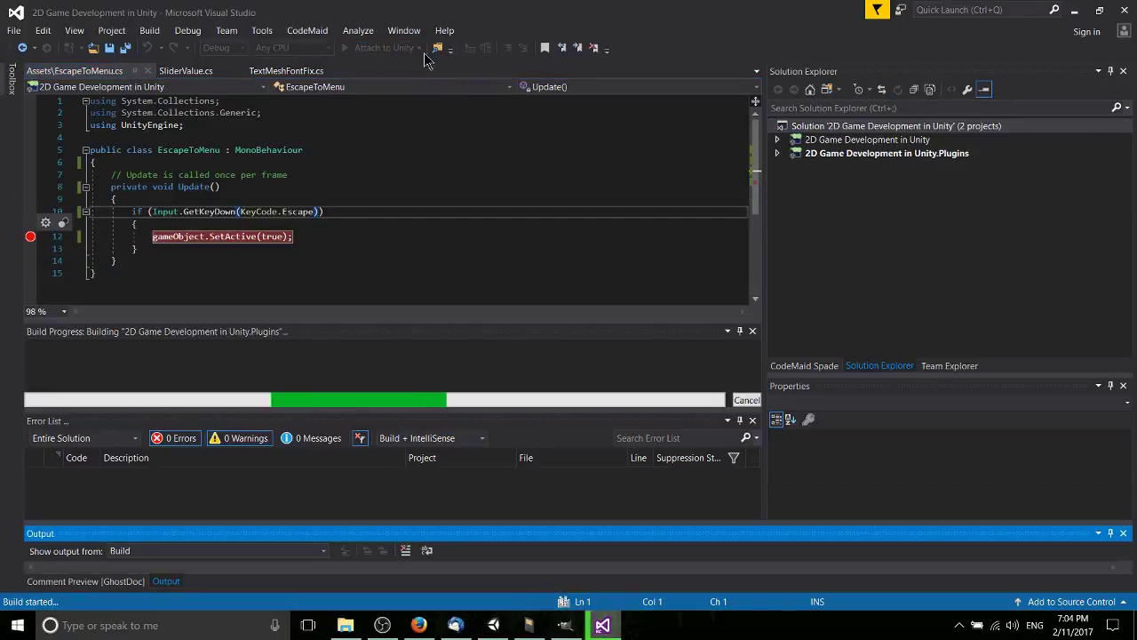
pyautogui.hotkey('alt', 'Tab')
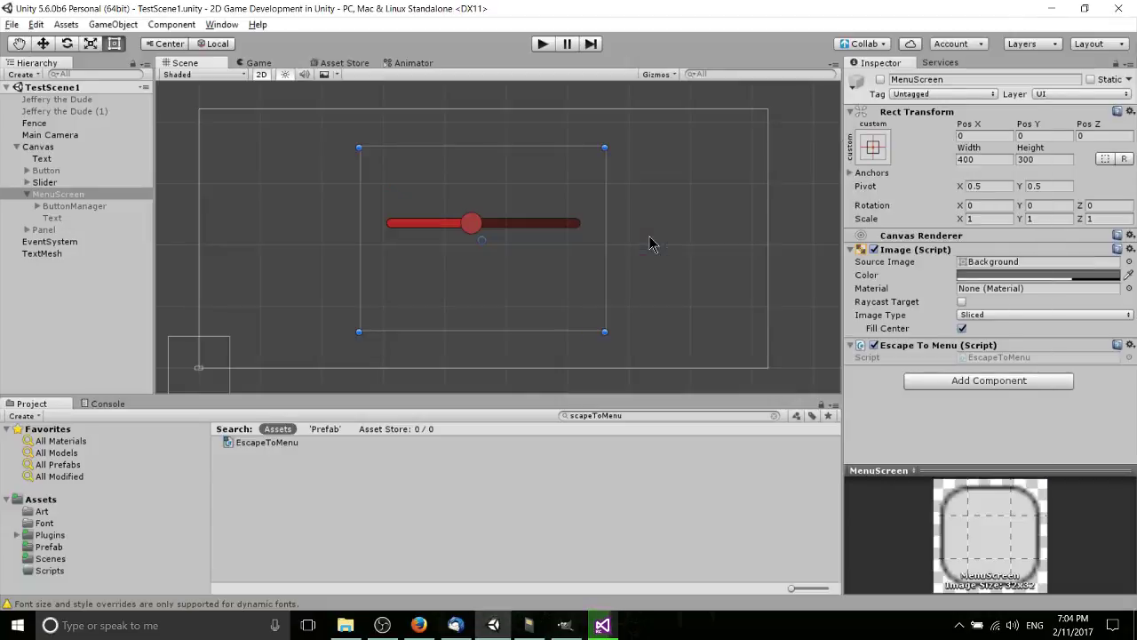
pyautogui.hotkey('alt', 'Tab')
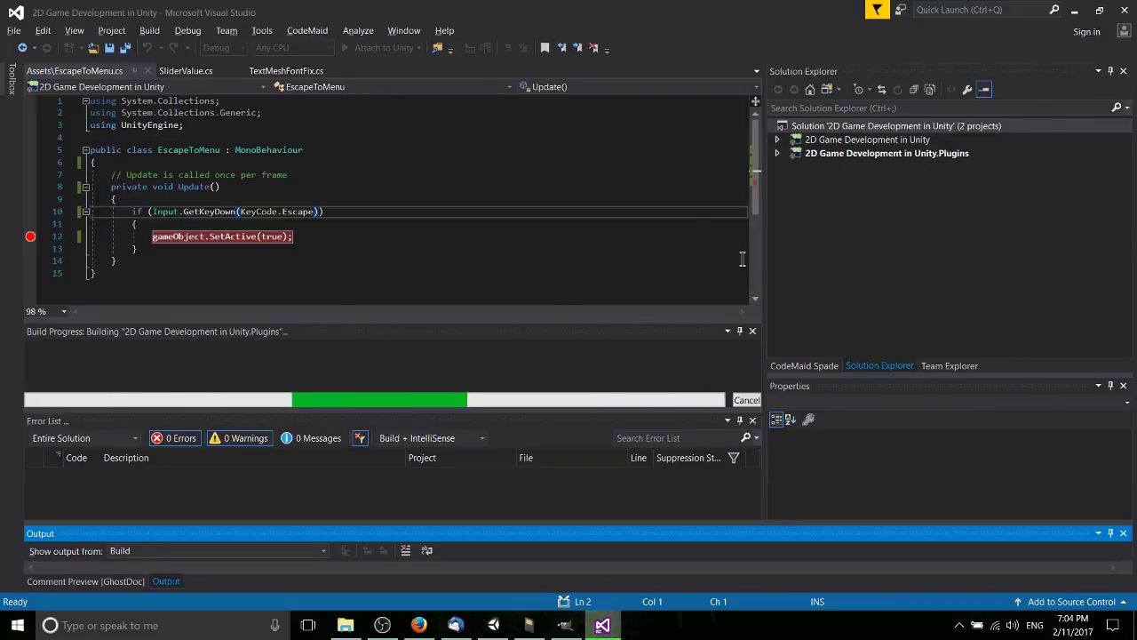
# - Rerun the game in Unity with the breakpoint set to check the Escape handling, and stop it
pyautogui.hotkey('alt', 'Tab')
pyautogui.click(542, 43)
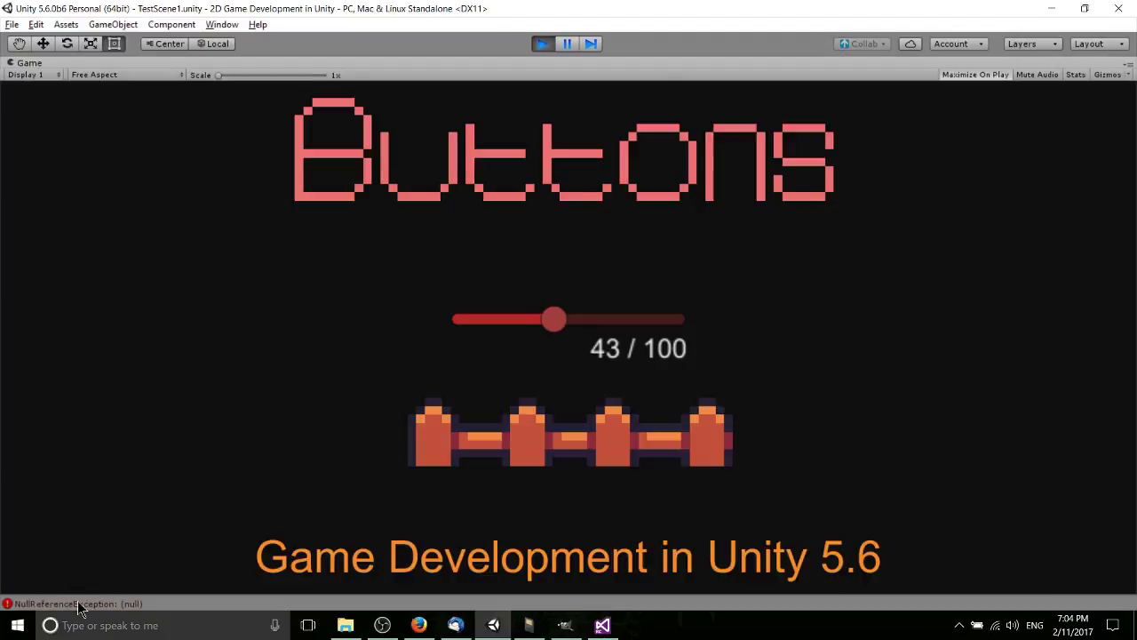
pyautogui.hotkey('ctrl', 'p')
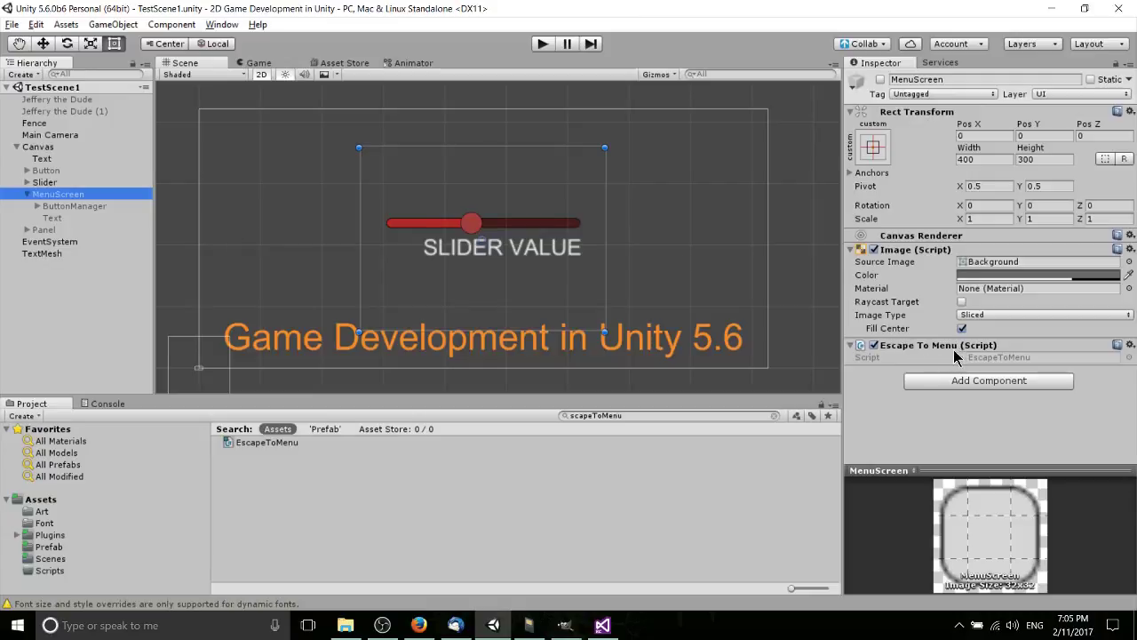
# - Add the Escape To Menu script component to the EventSystem object
pyautogui.click(49, 241)
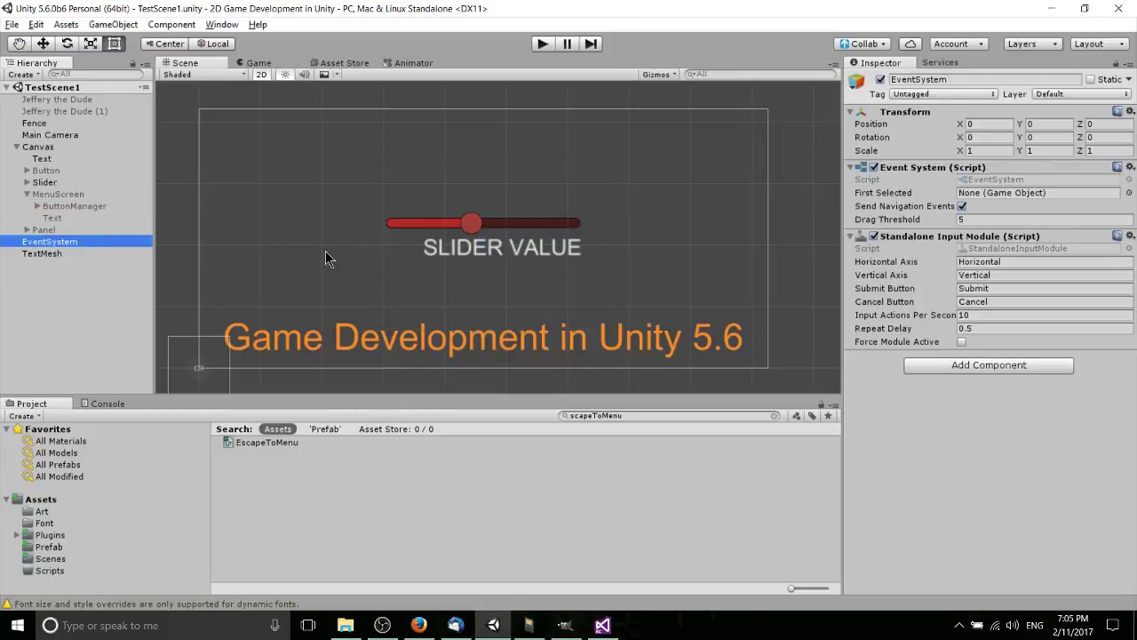
pyautogui.click(1008, 364)
pyautogui.press('BackSpace')
pyautogui.press('BackSpace')
pyautogui.press('BackSpace')
pyautogui.press('BackSpace')
pyautogui.press('BackSpace')
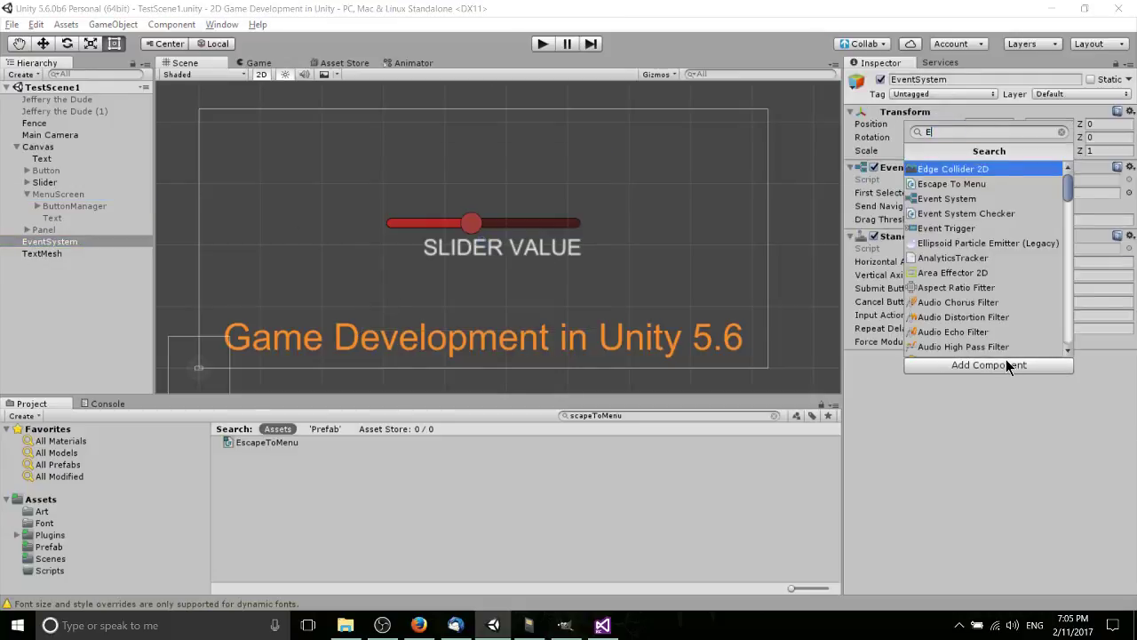
pyautogui.press('BackSpace')
pyautogui.write('es')
pyautogui.press('Return')
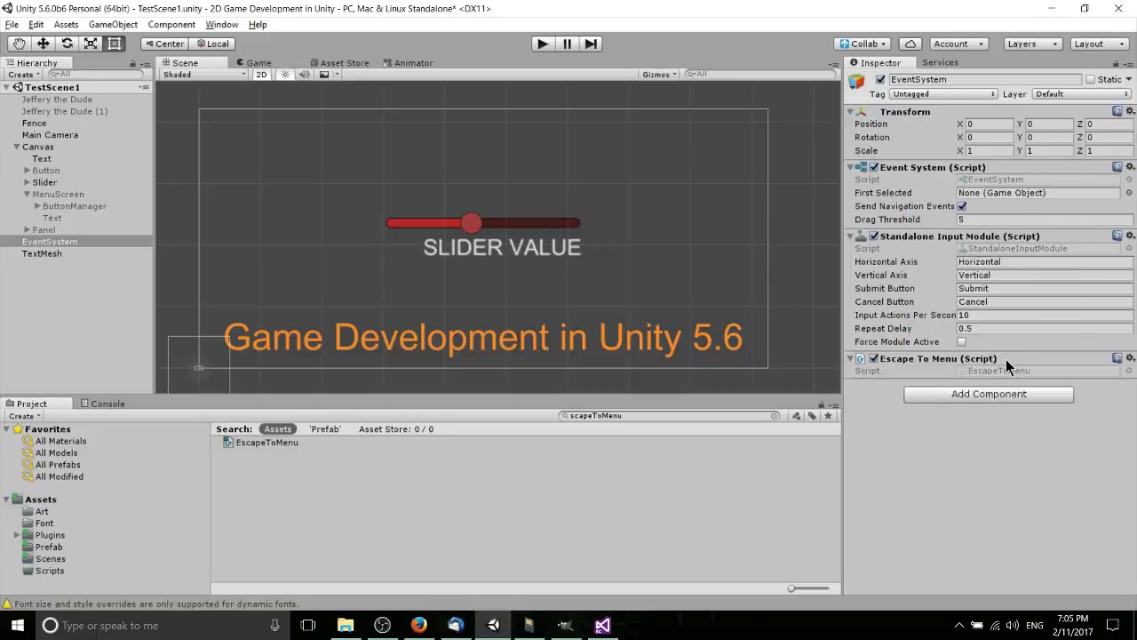
# - Remove the Escape To Menu component from MenuScreen and reselect the EventSystem object
pyautogui.click(78, 196)
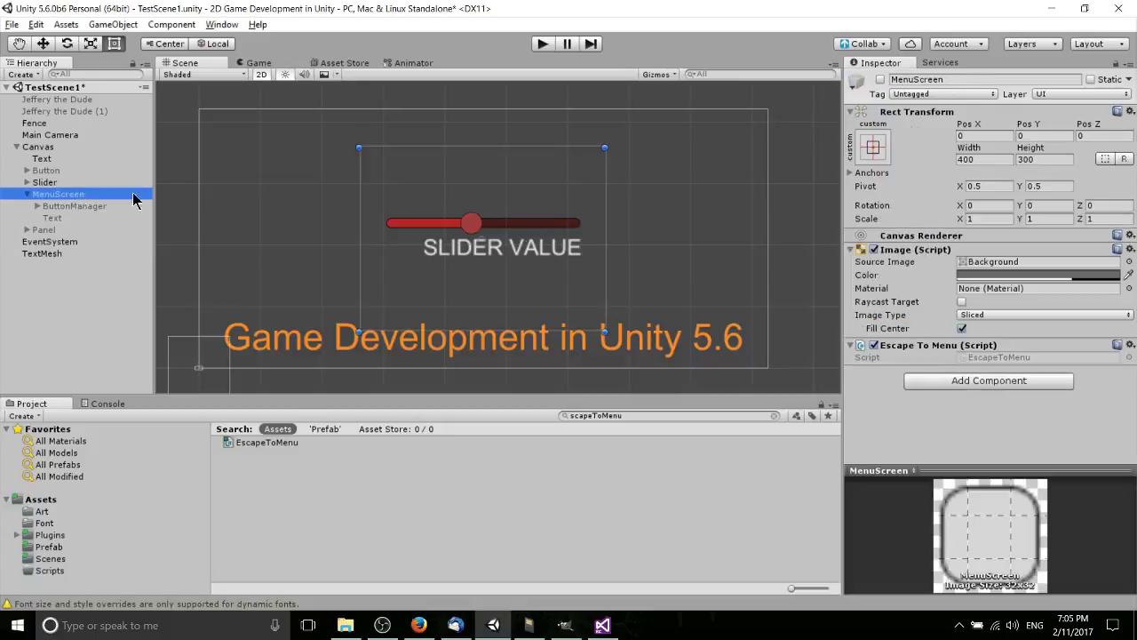
pyautogui.click(1130, 345)
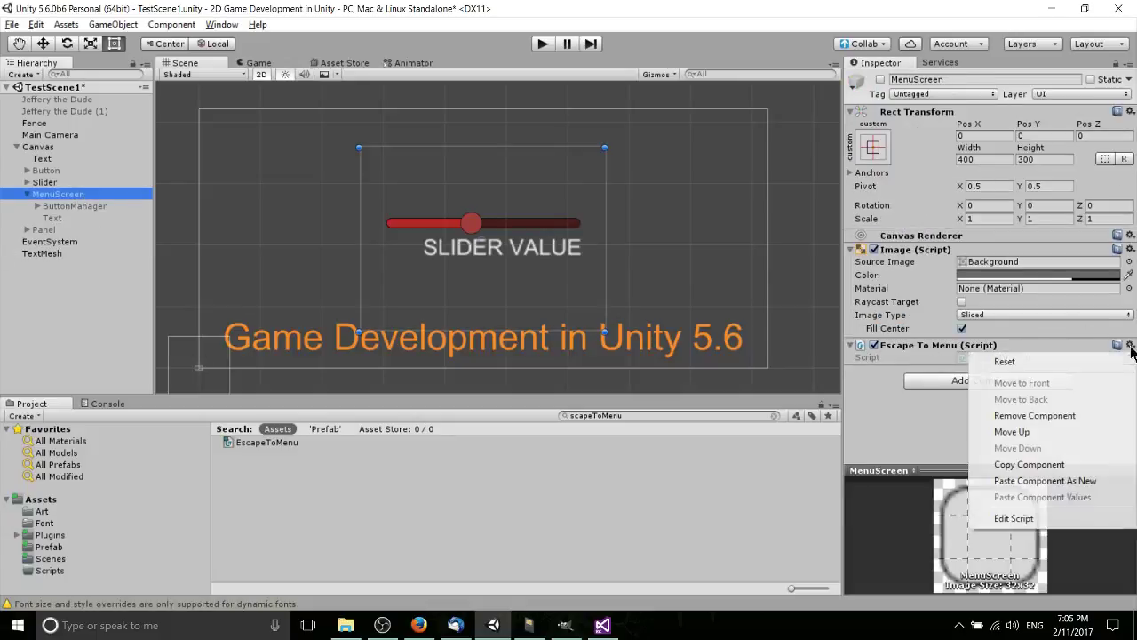
pyautogui.click(1035, 416)
pyautogui.click(78, 242)
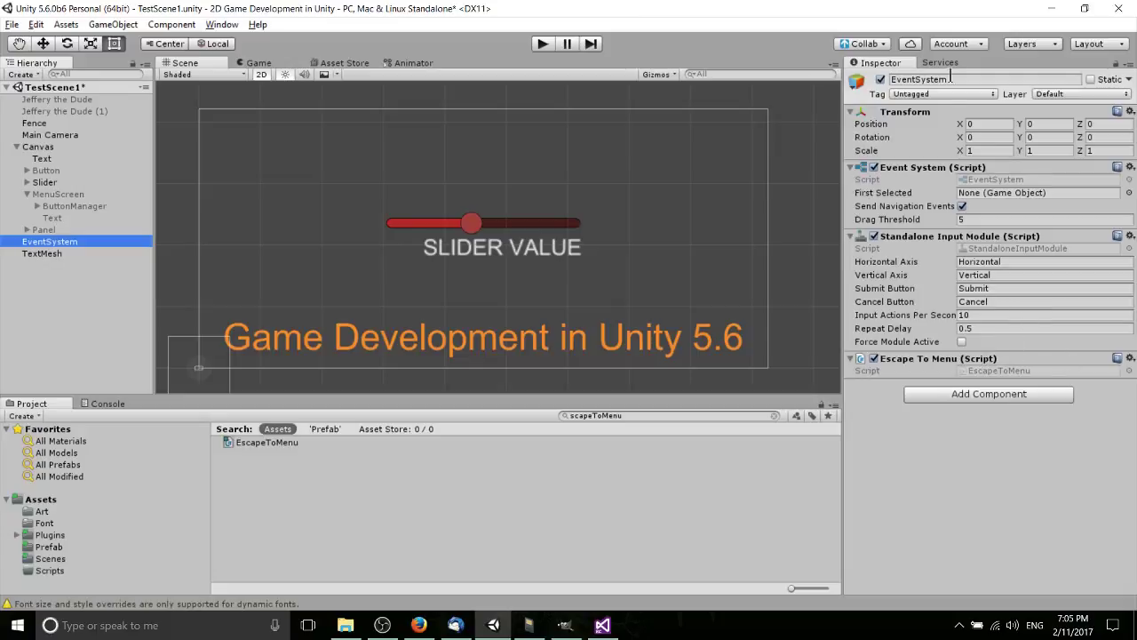
# - Switch to Visual Studio, stop debugging, and declare a public GameObject field named menu at the top of the EscapeToMenu class
pyautogui.hotkey('alt', 'Tab')
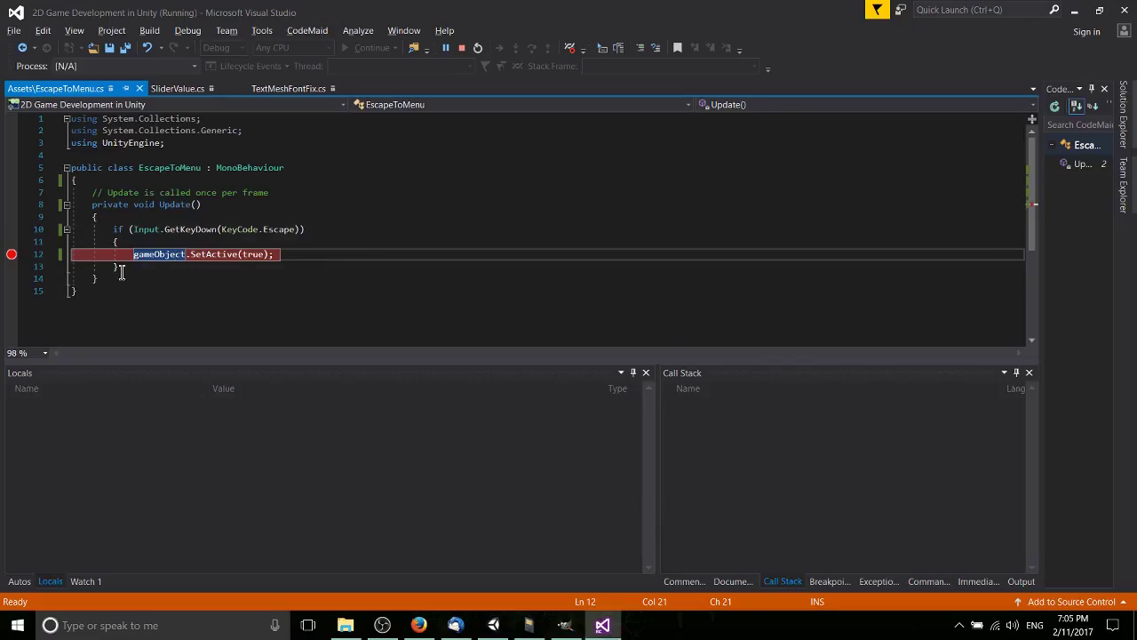
pyautogui.click(149, 181)
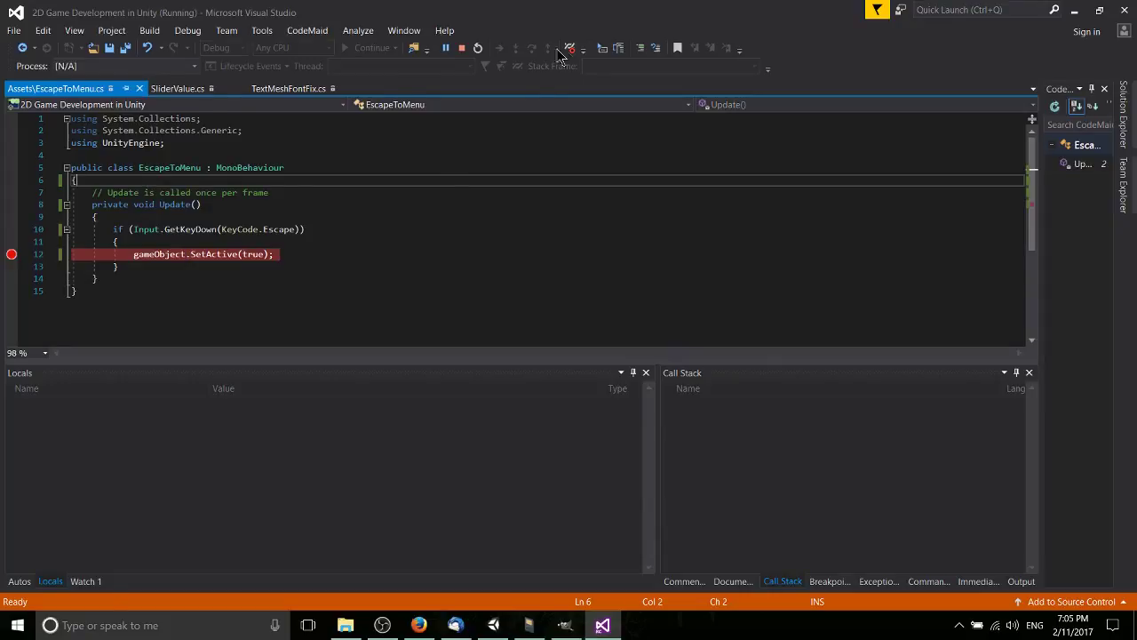
pyautogui.hotkey('shift', 'F5')
pyautogui.press('Return')
pyautogui.press('Return')
pyautogui.press('Up')
pyautogui.write('public GameObject menu;')
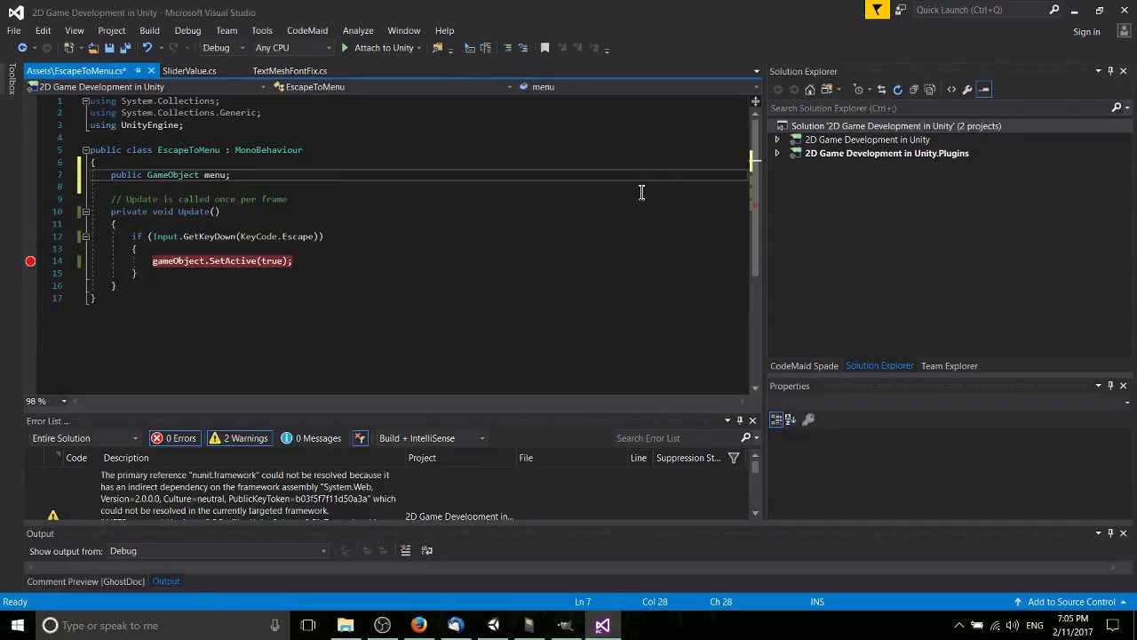
# - Replace gameObject with menu in the SetActive(true) call inside Update and save the script
pyautogui.doubleClick(178, 261)
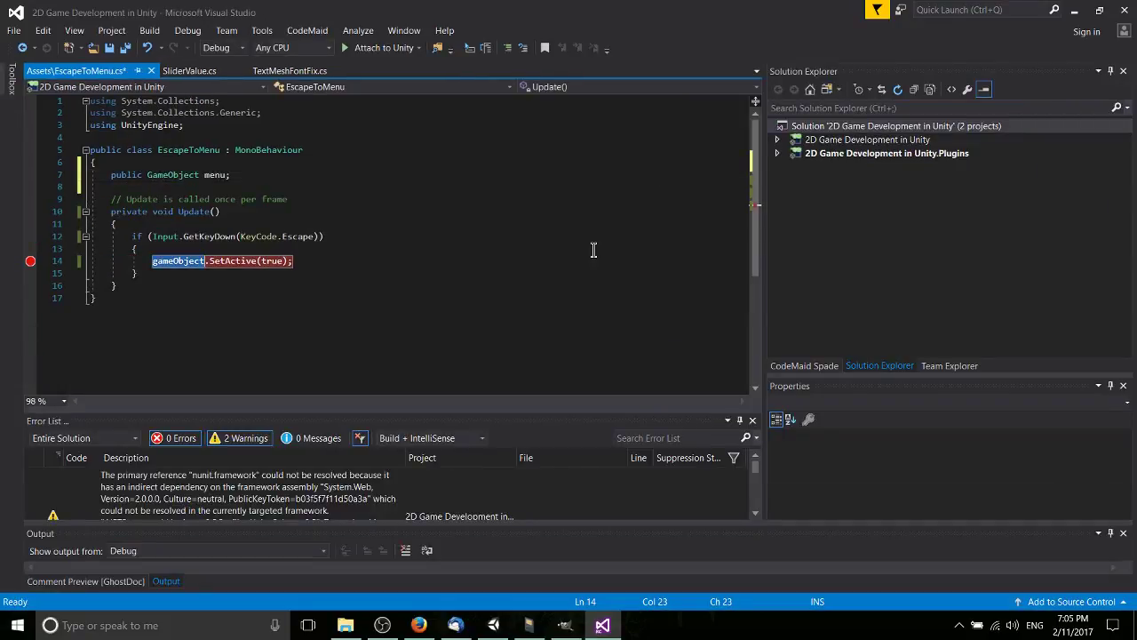
pyautogui.write('menu')
pyautogui.press('Escape')
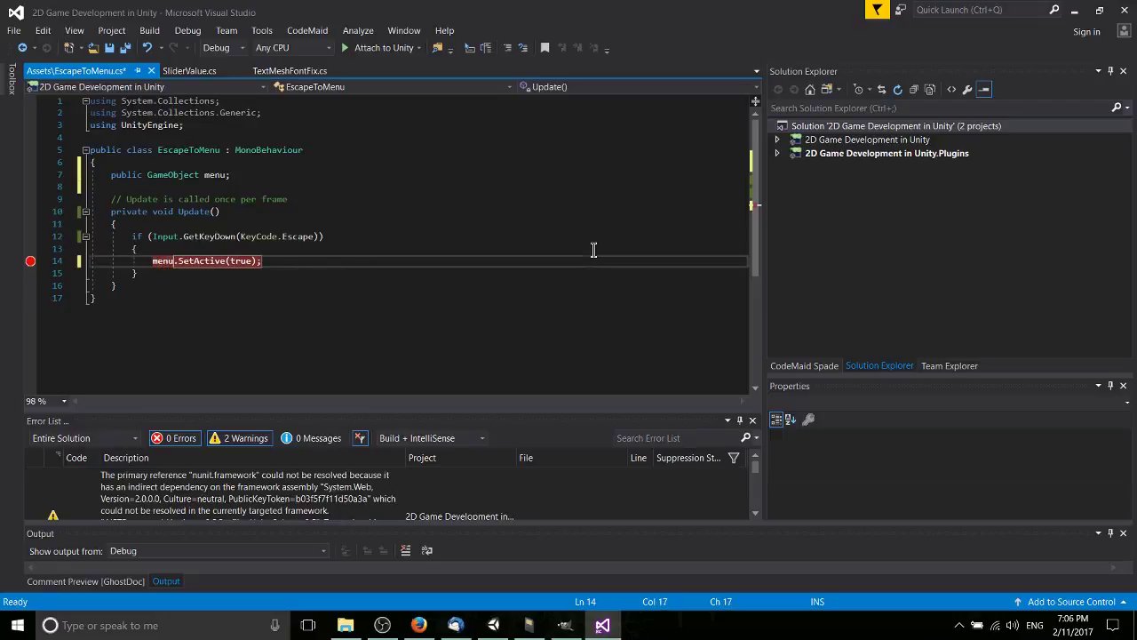
pyautogui.click(293, 264)
pyautogui.hotkey('ctrl', 's')
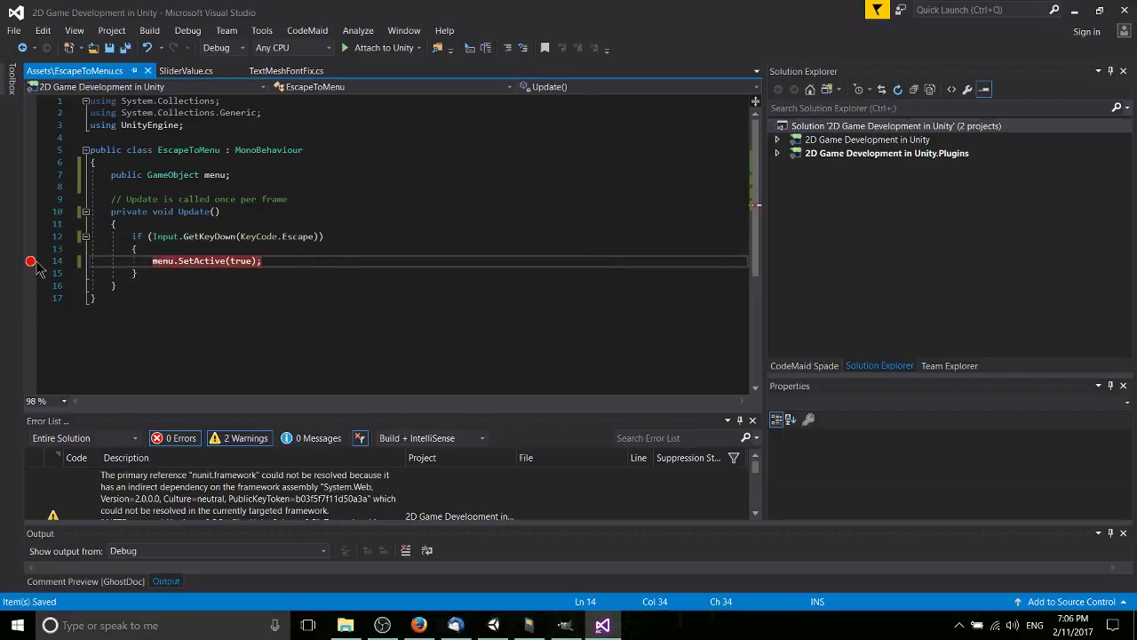
# - Back in Unity, assign MenuScreen as the Menu of EventSystem's Escape To Menu component and save the scene
pyautogui.hotkey('alt', 'Tab')
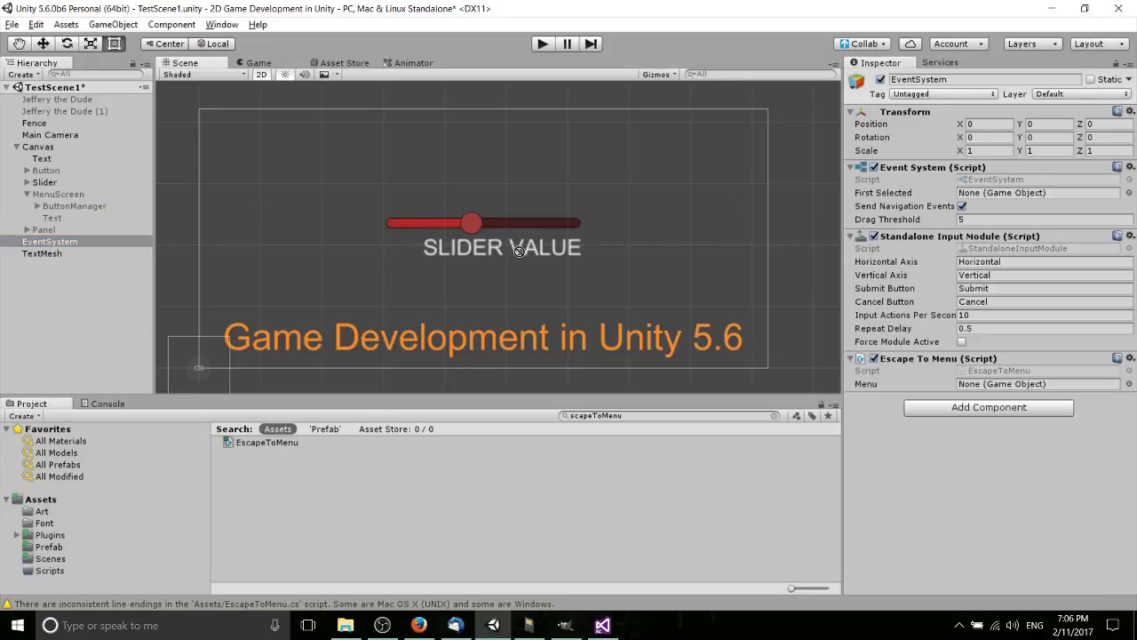
pyautogui.moveTo(978, 378); pyautogui.dragTo(988, 384)
pyautogui.hotkey('ctrl', 's')
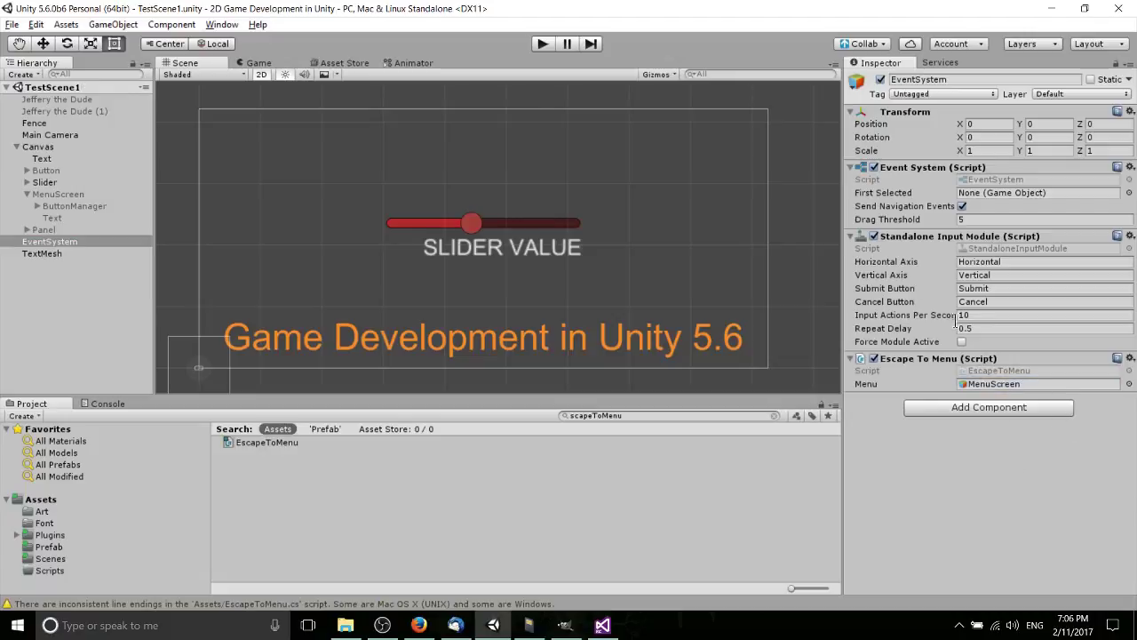
# - Run the game to test bringing up the pause menu with Escape and opening its Options menu, and stop it
pyautogui.click(542, 43)
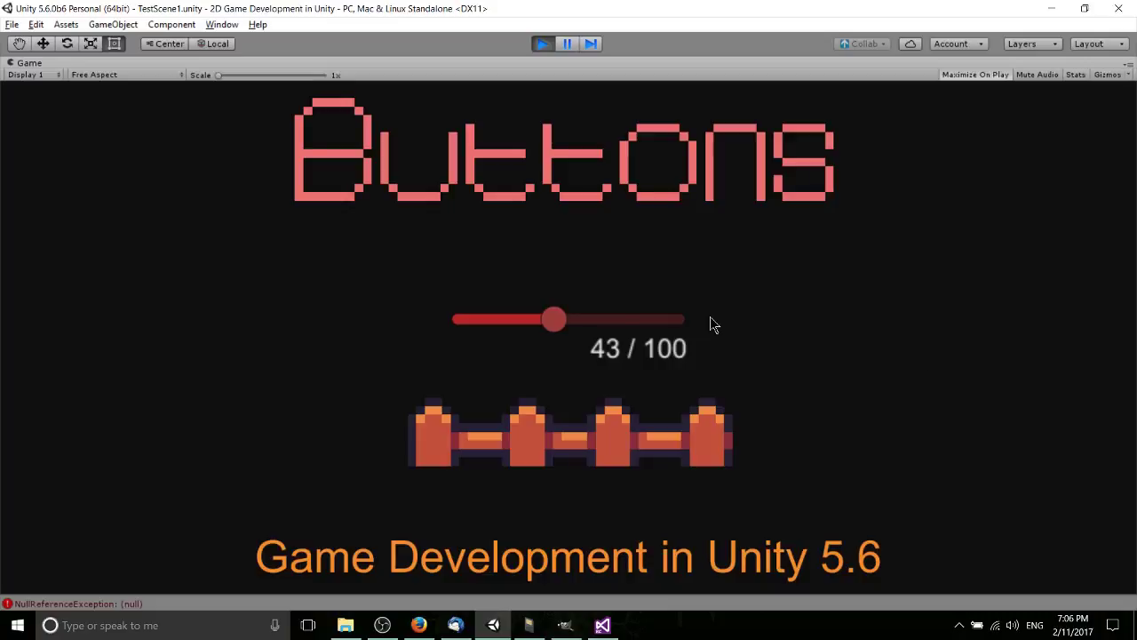
pyautogui.press('Escape')
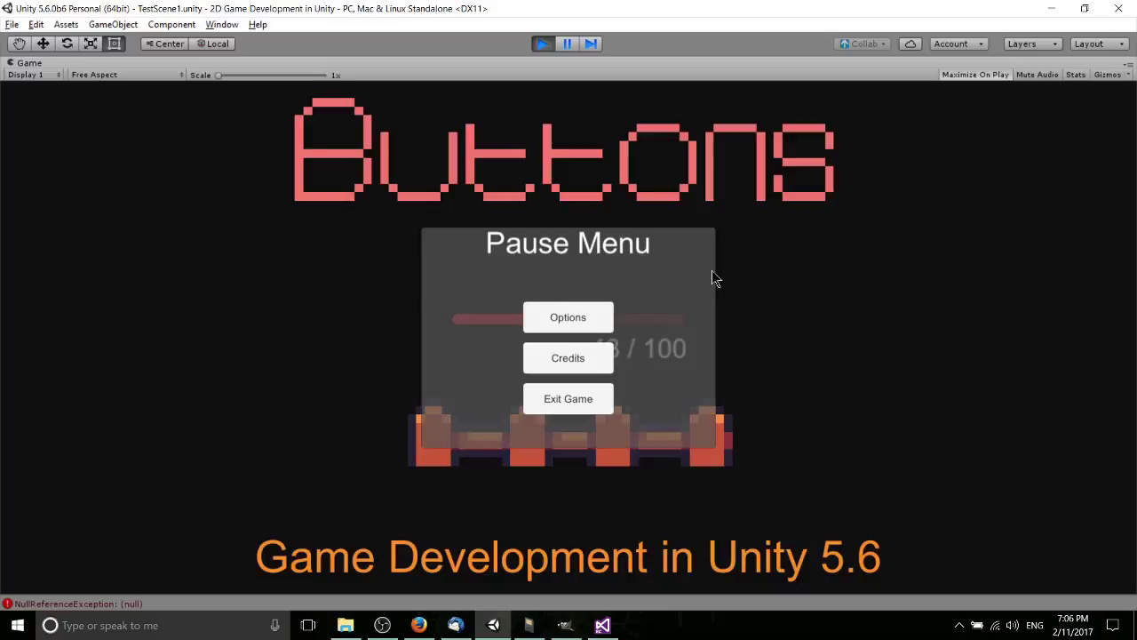
pyautogui.click(574, 317)
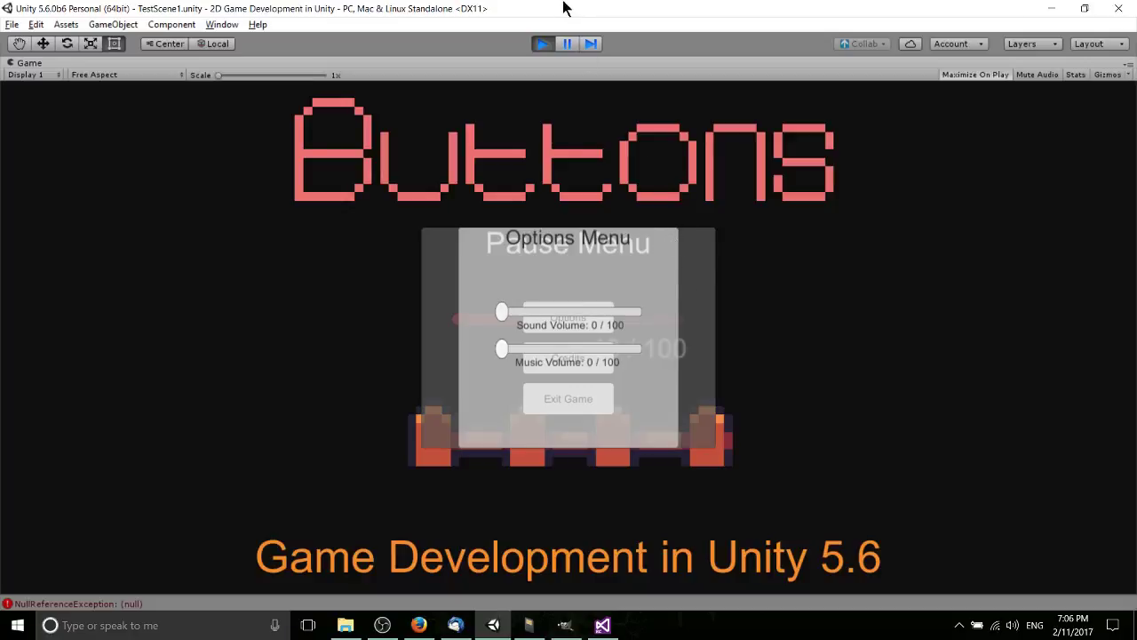
pyautogui.click(543, 43)
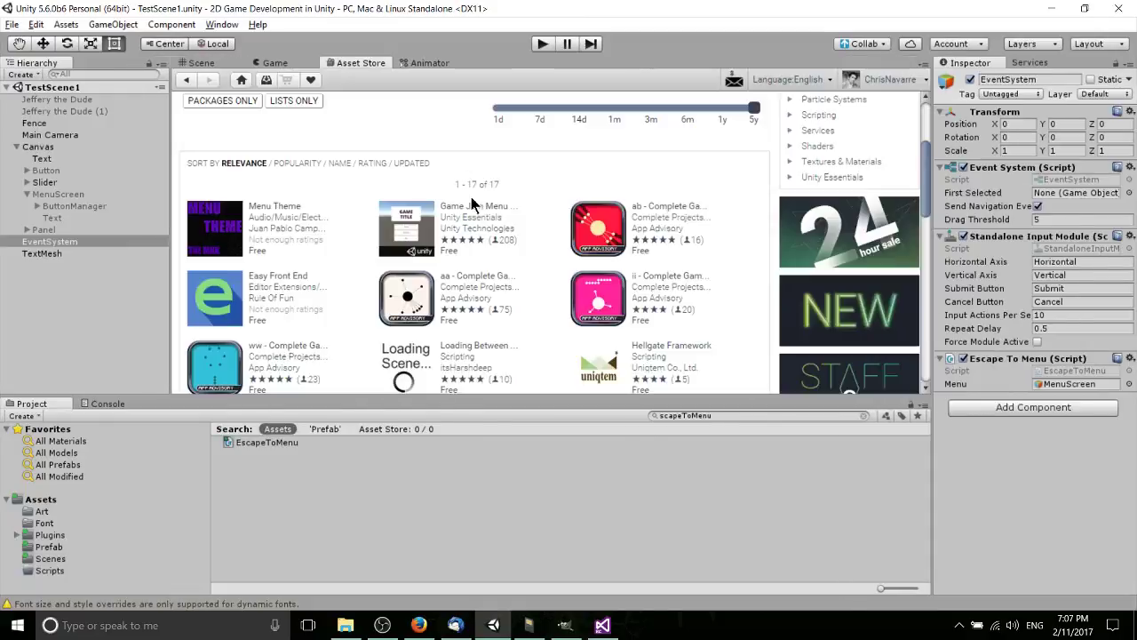
# - Open the Game Jam Menu Template page in the Asset Store and look over its description and preview
pyautogui.click(469, 196)
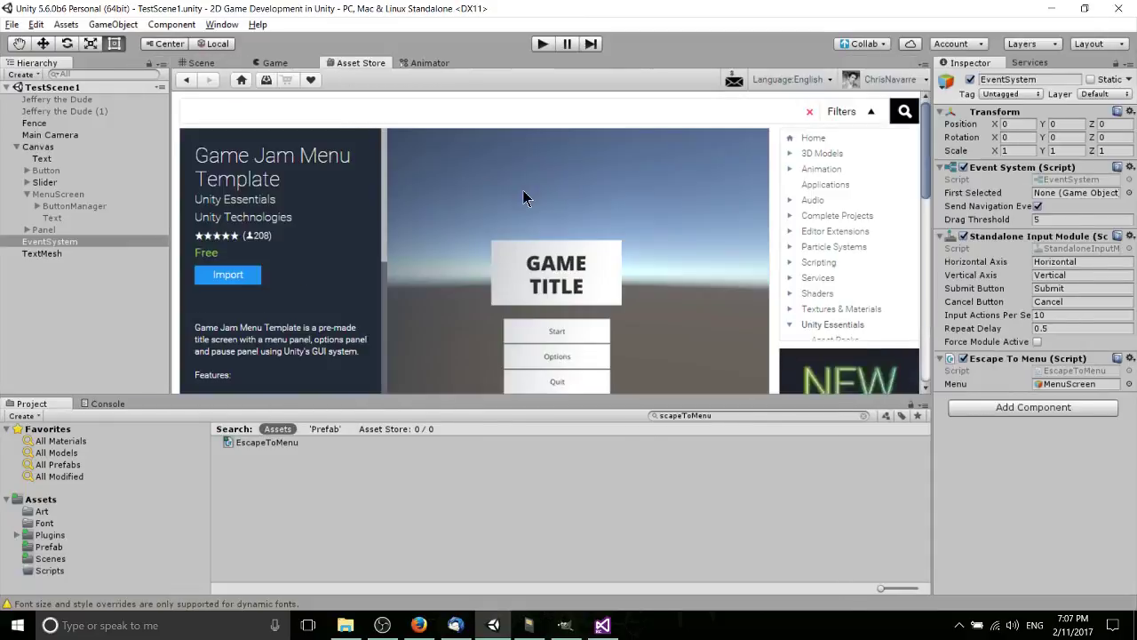
pyautogui.scroll(-2, 565, 225)
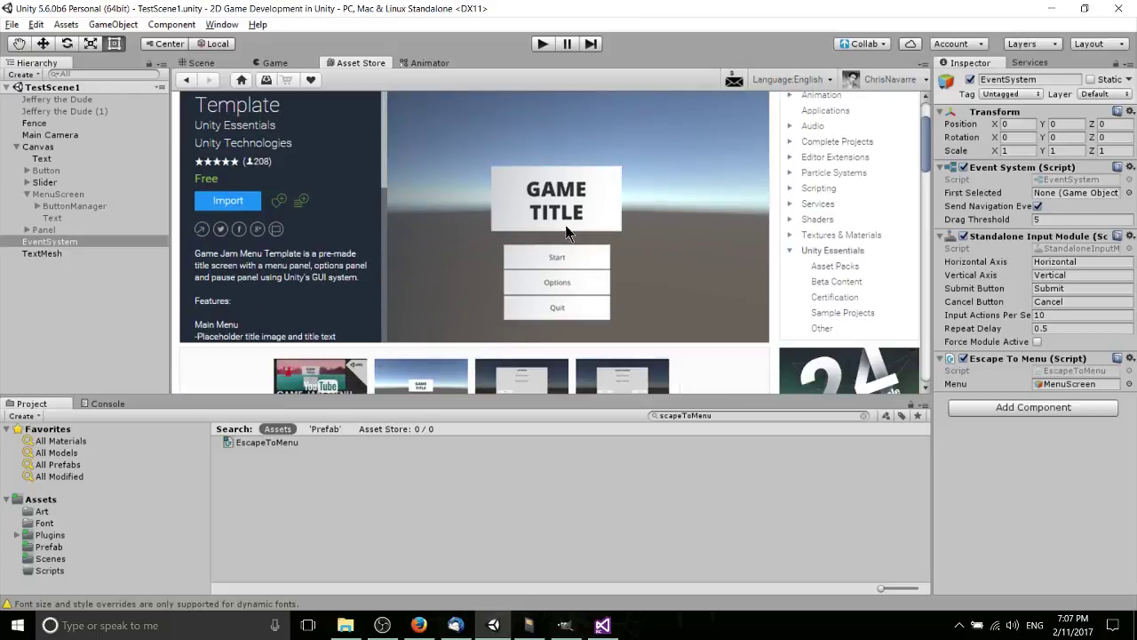
pyautogui.scroll(2, 568, 233)
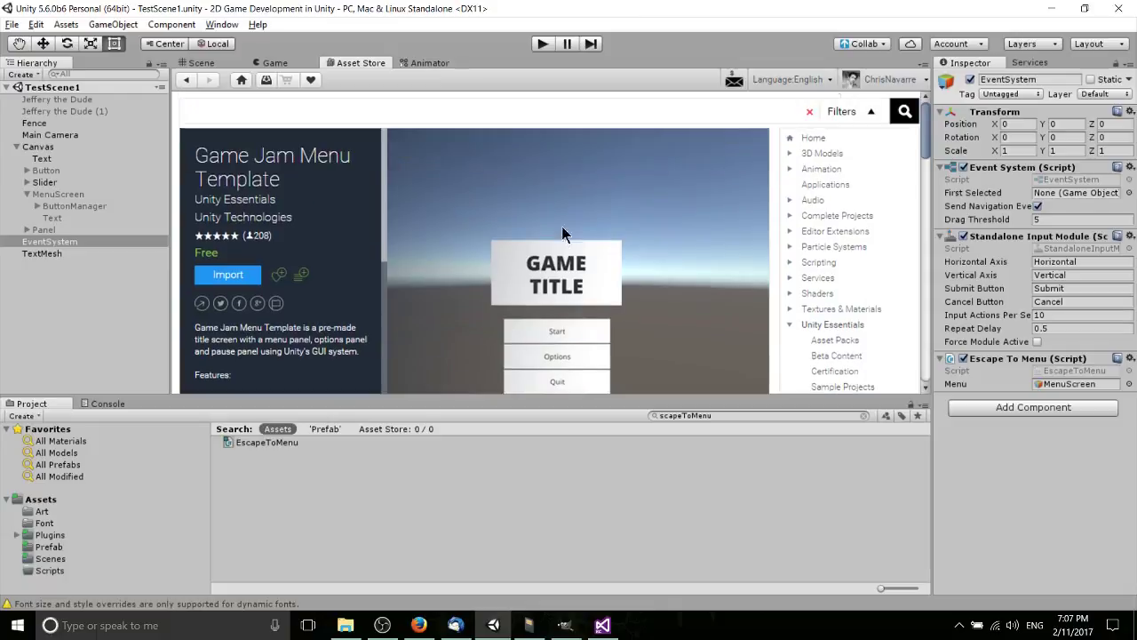